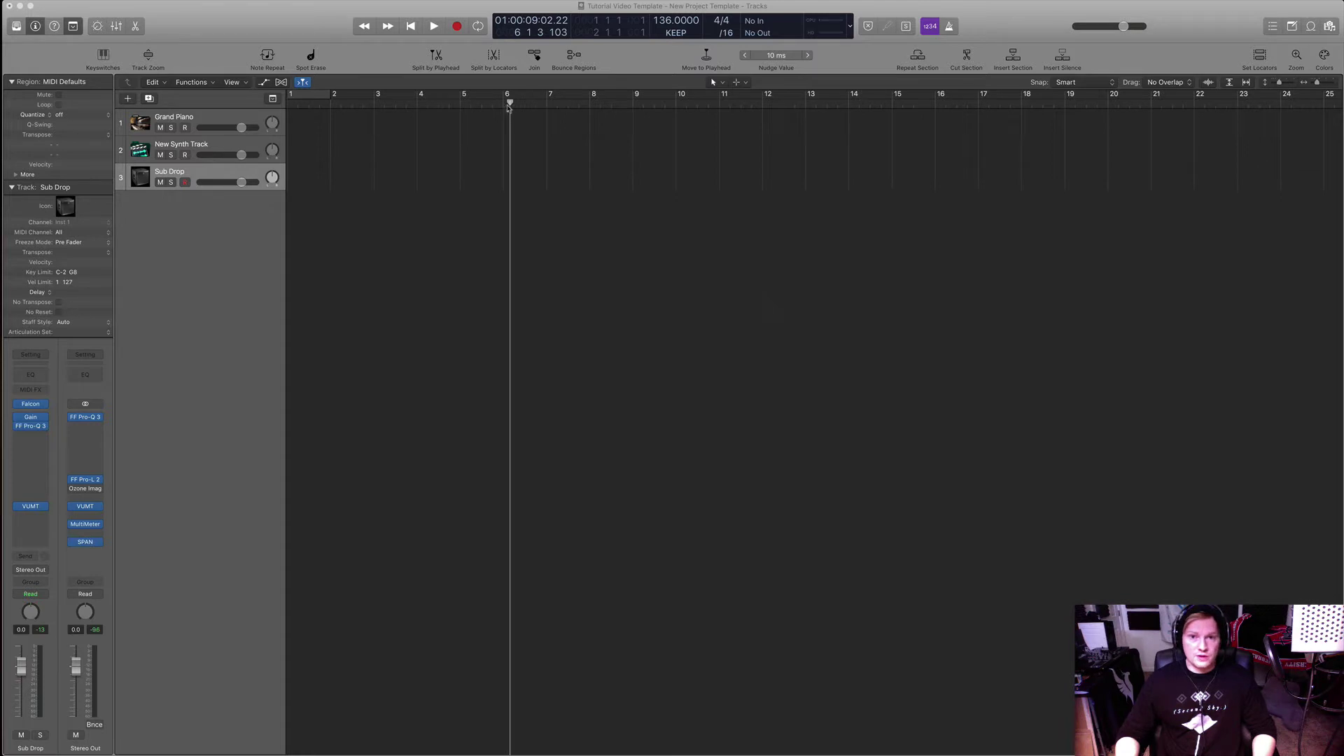
{"action": "left_click_drag", "start_coordinate": [510, 104], "coordinate": [503, 104]}
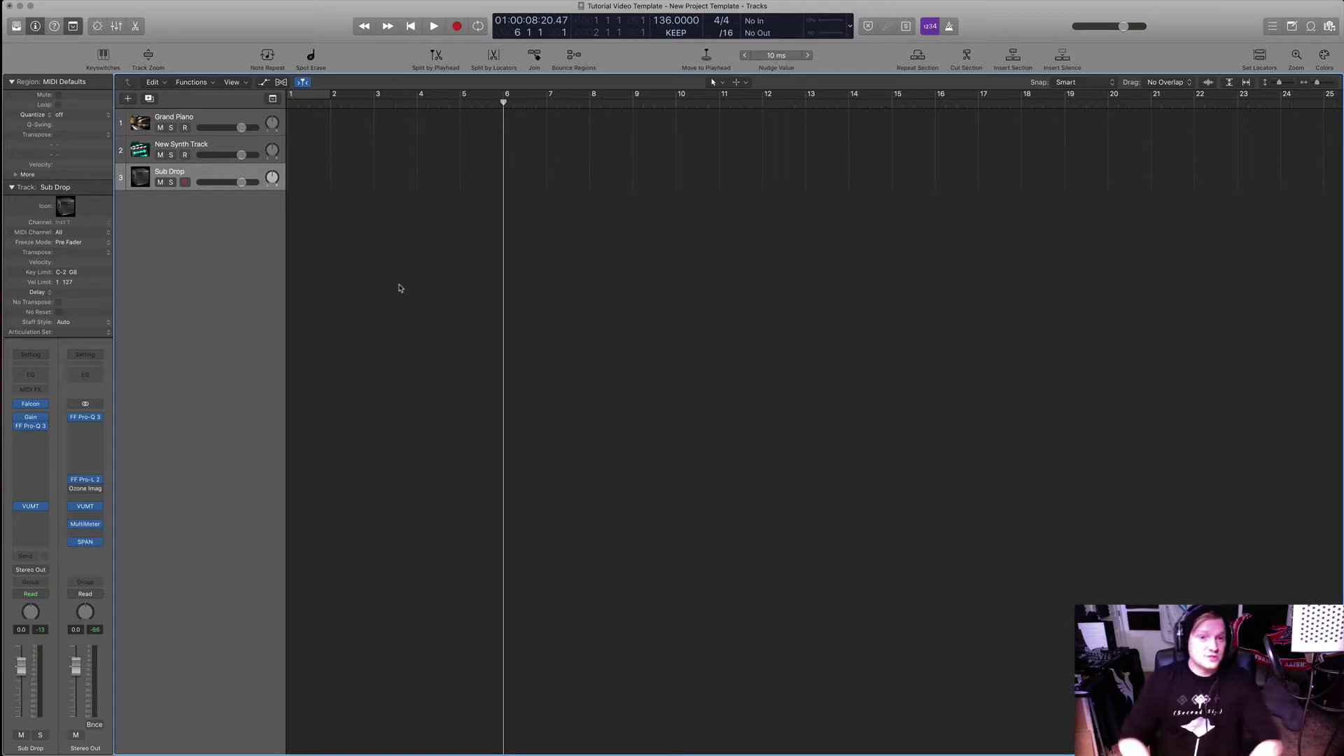
{"action": "scroll", "coordinate": [400, 288], "scroll_direction": "left", "scroll_amount": 1}
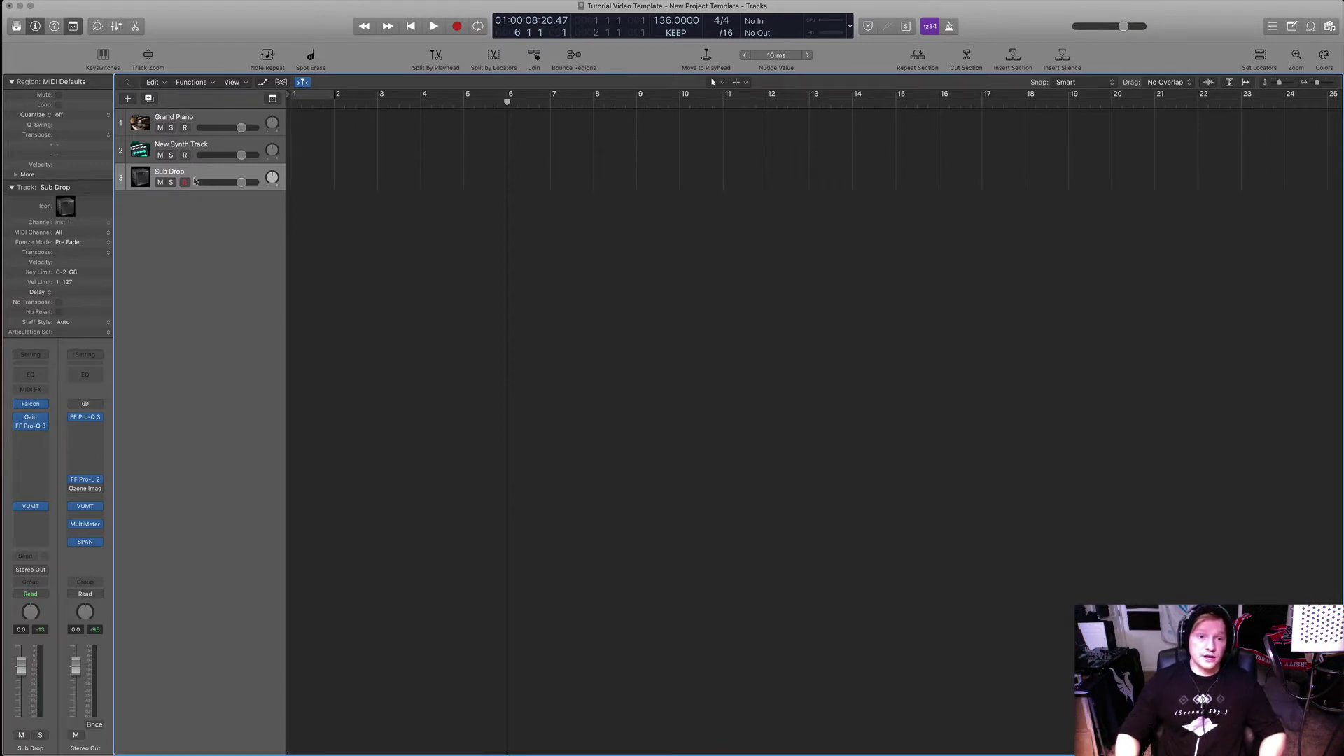
- Look at the Pure Sub patch in the Sub Drop track's Falcon instrument, then close its window
{"action": "left_click", "coordinate": [31, 405]}
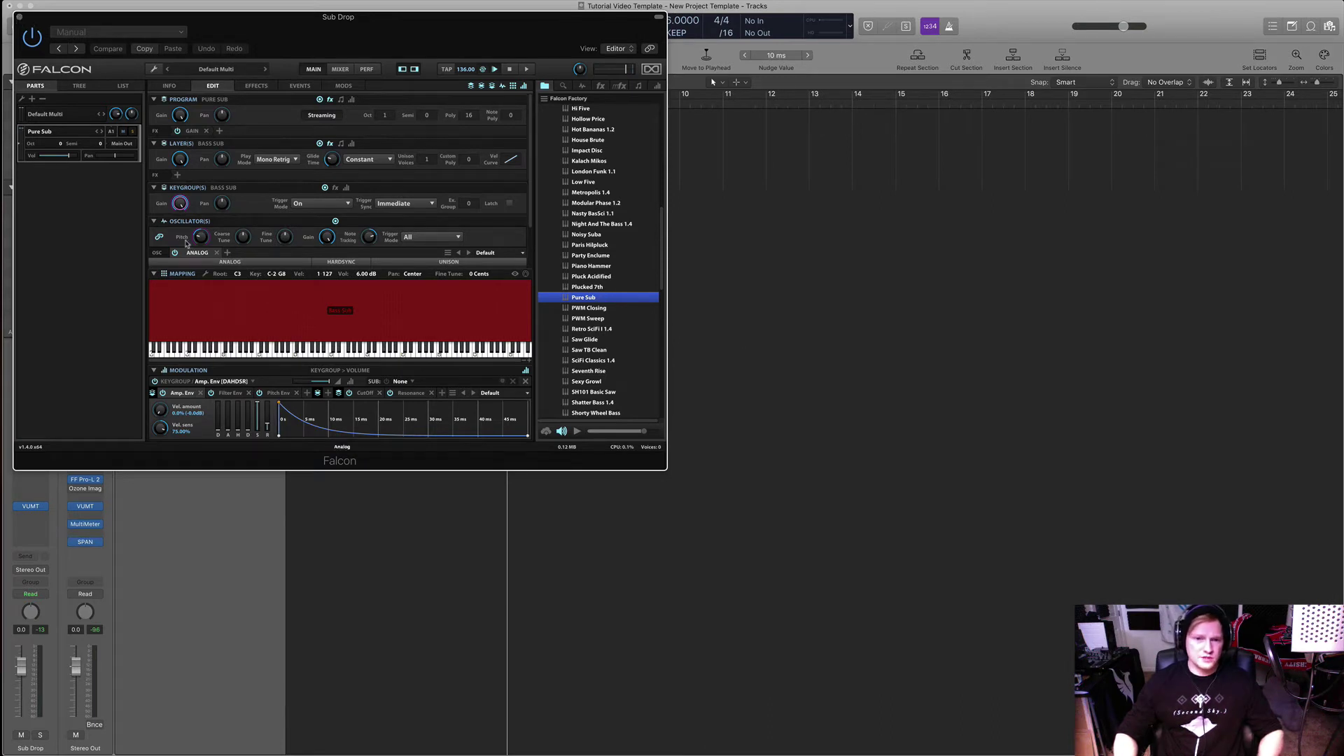
{"action": "left_click", "coordinate": [20, 16]}
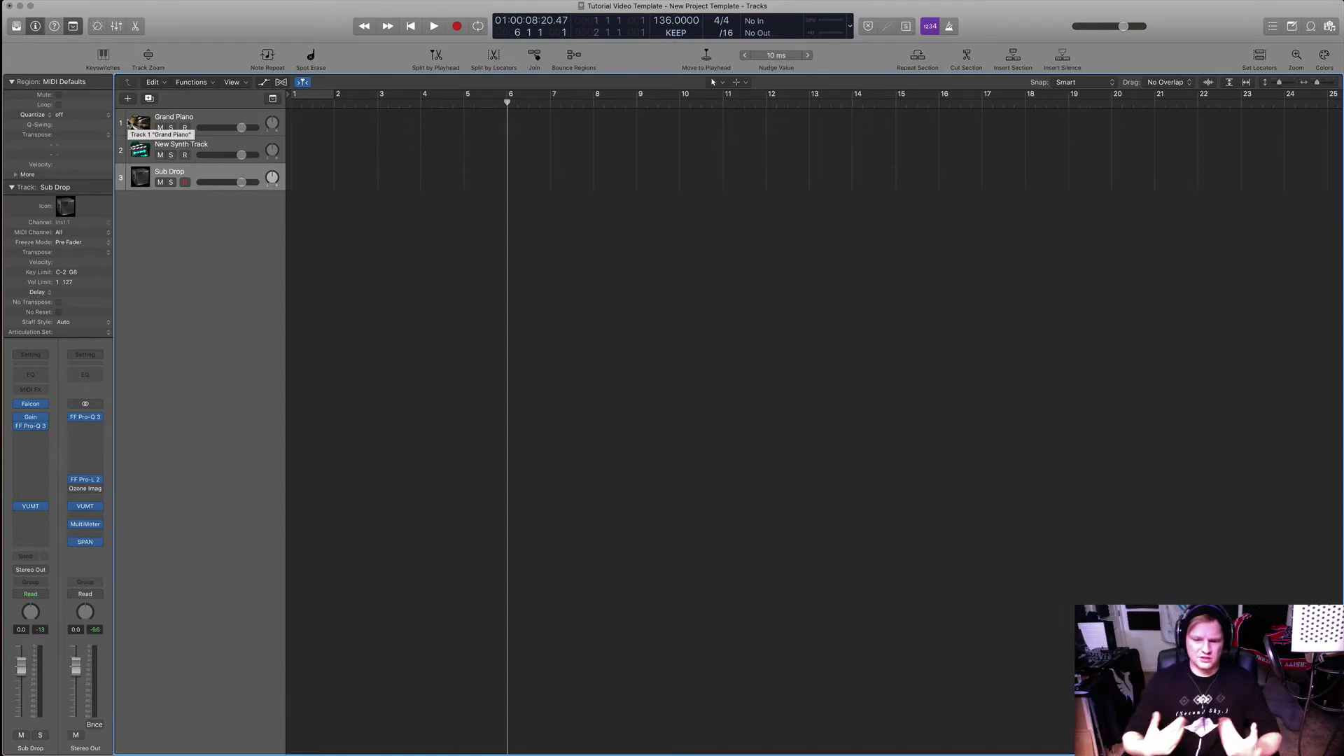
- Load the bass preset BA Sub_dskprc [GI] into the Serum instrument on New Synth Track
{"action": "left_click", "coordinate": [210, 147]}
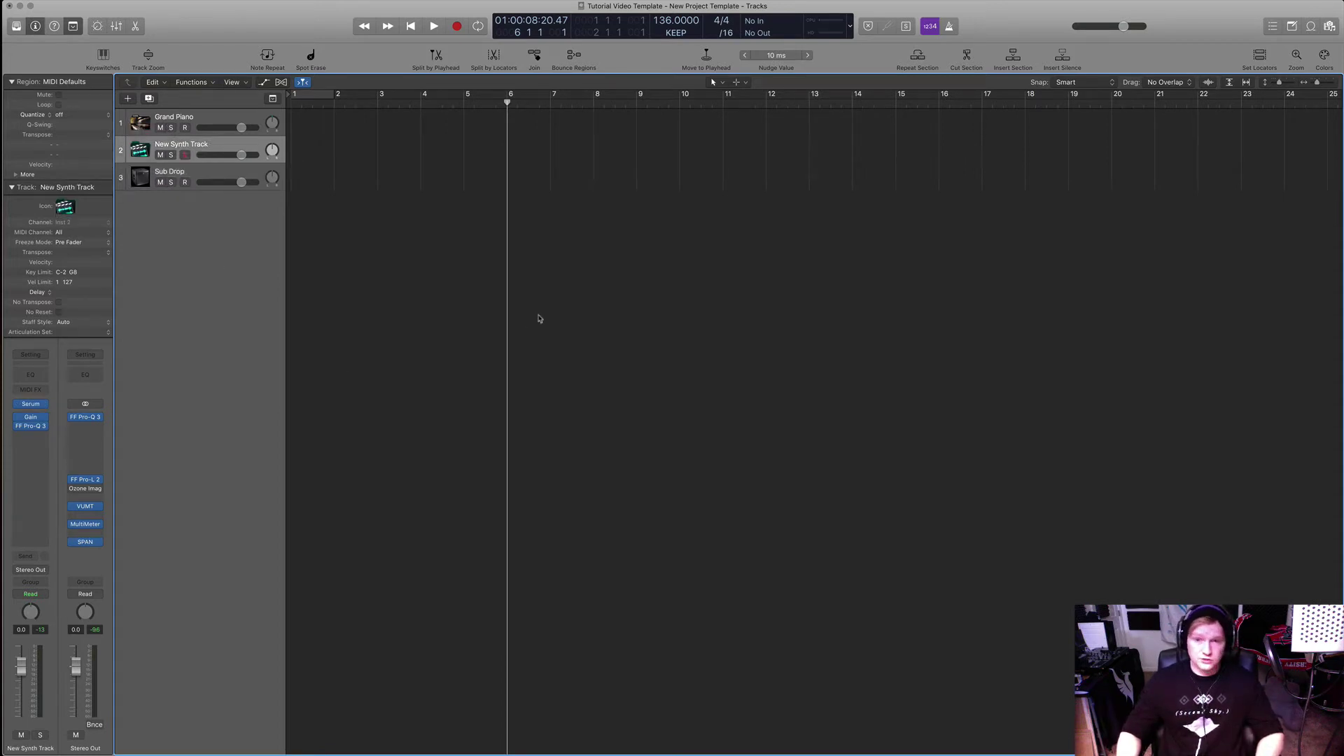
{"action": "left_click", "coordinate": [30, 404]}
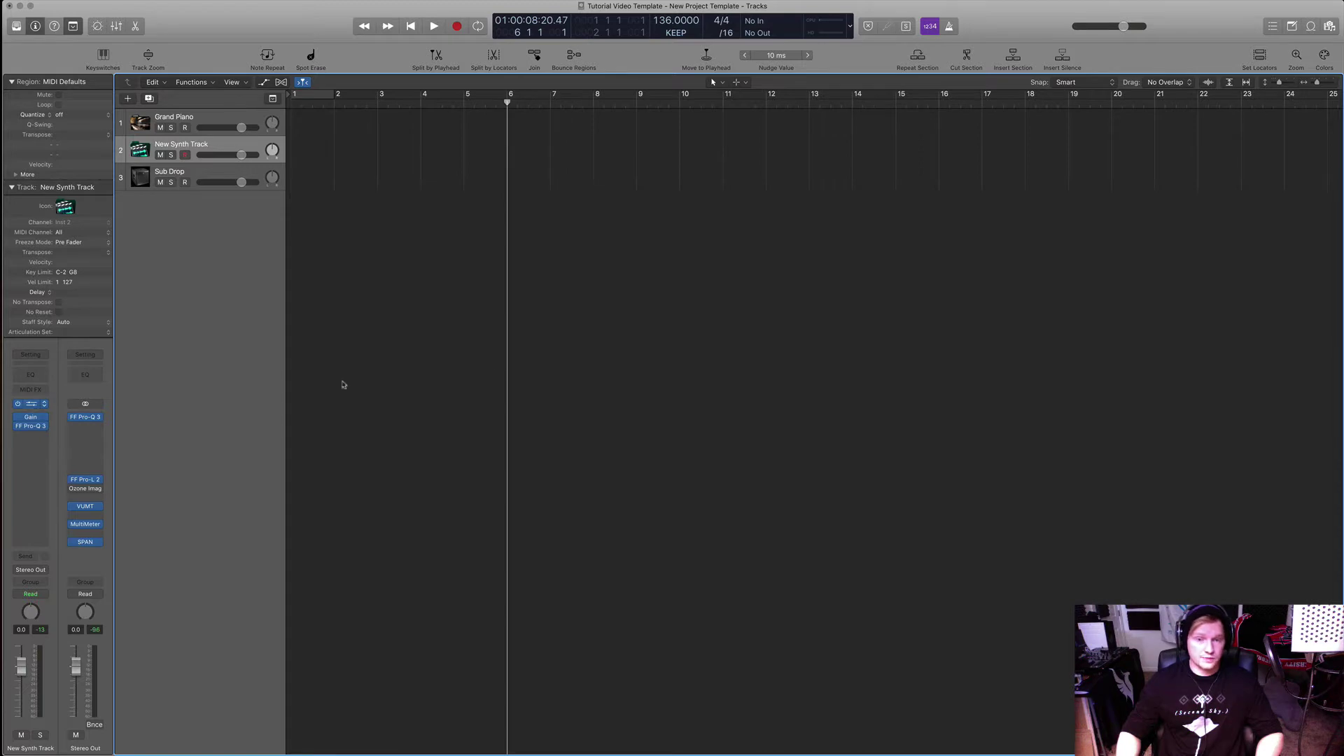
{"action": "left_click_drag", "start_coordinate": [339, 35], "coordinate": [817, 199]}
{"action": "left_click", "coordinate": [787, 233]}
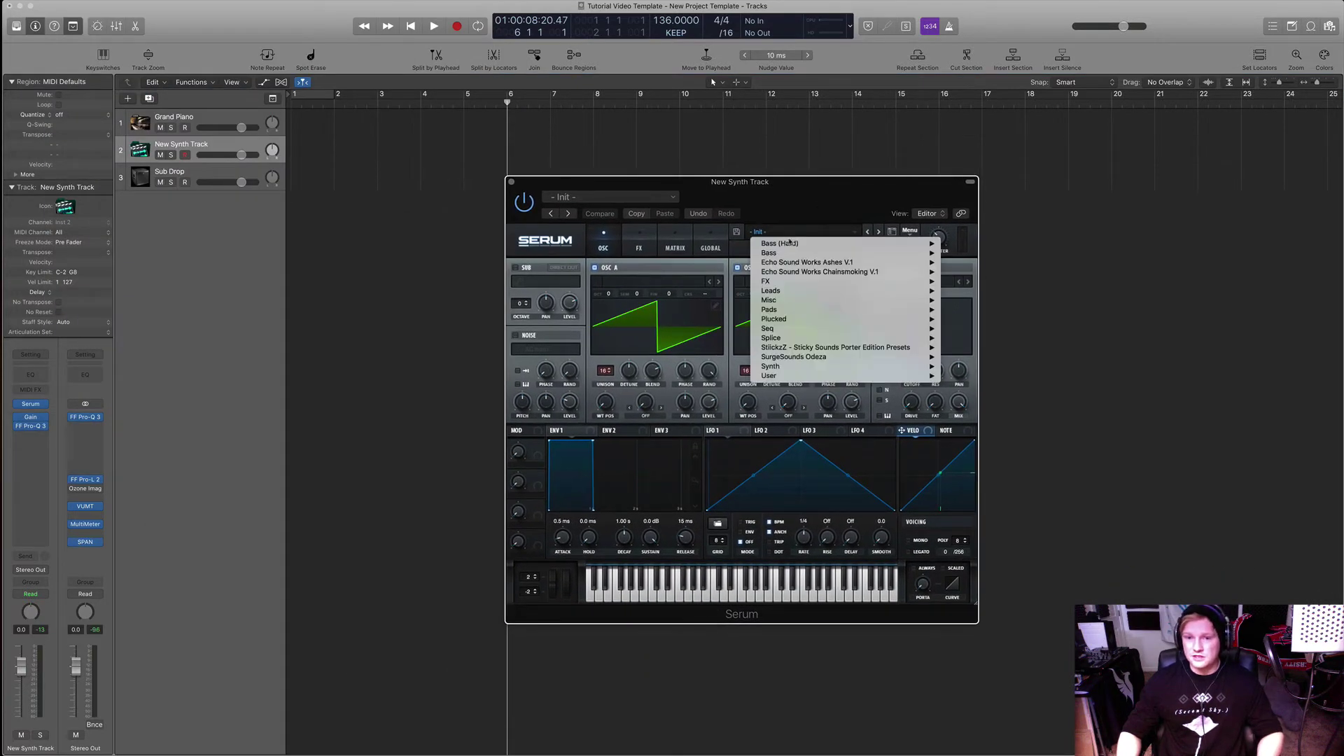
{"action": "mouse_move", "coordinate": [784, 253]}
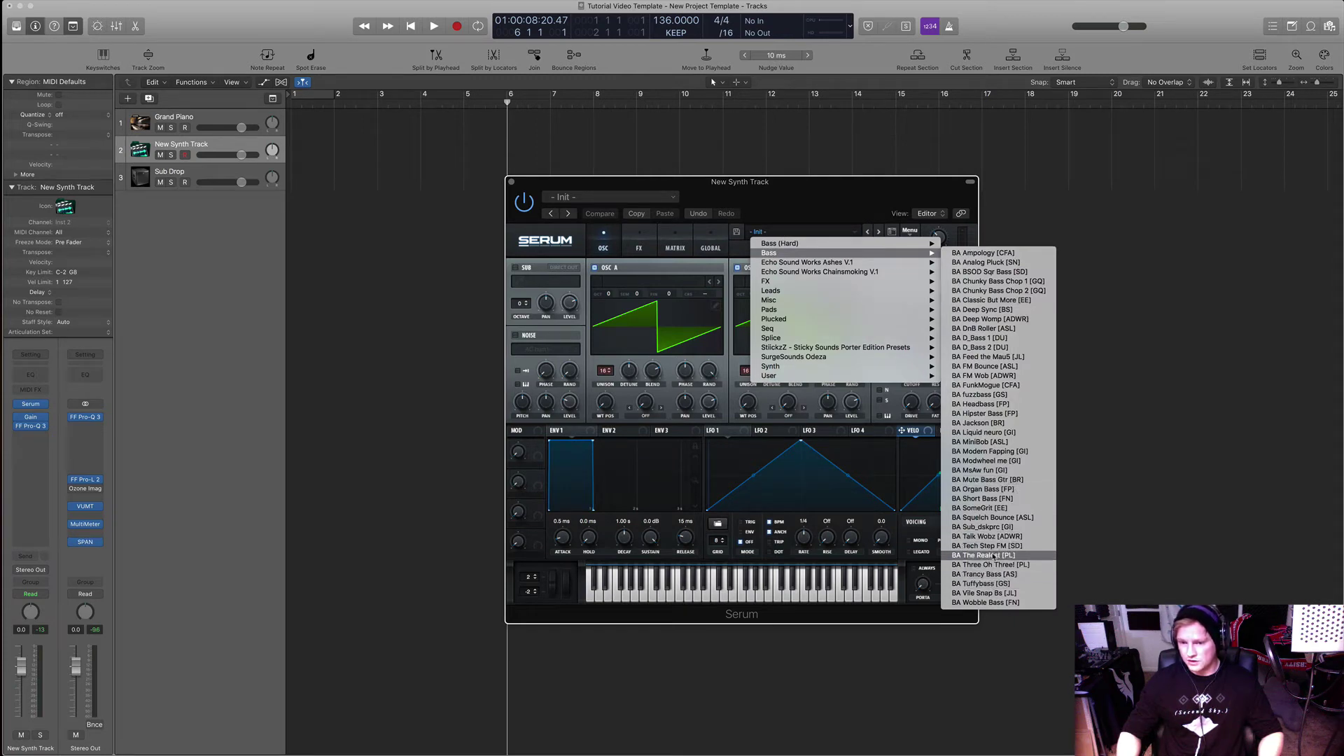
{"action": "left_click", "coordinate": [982, 527]}
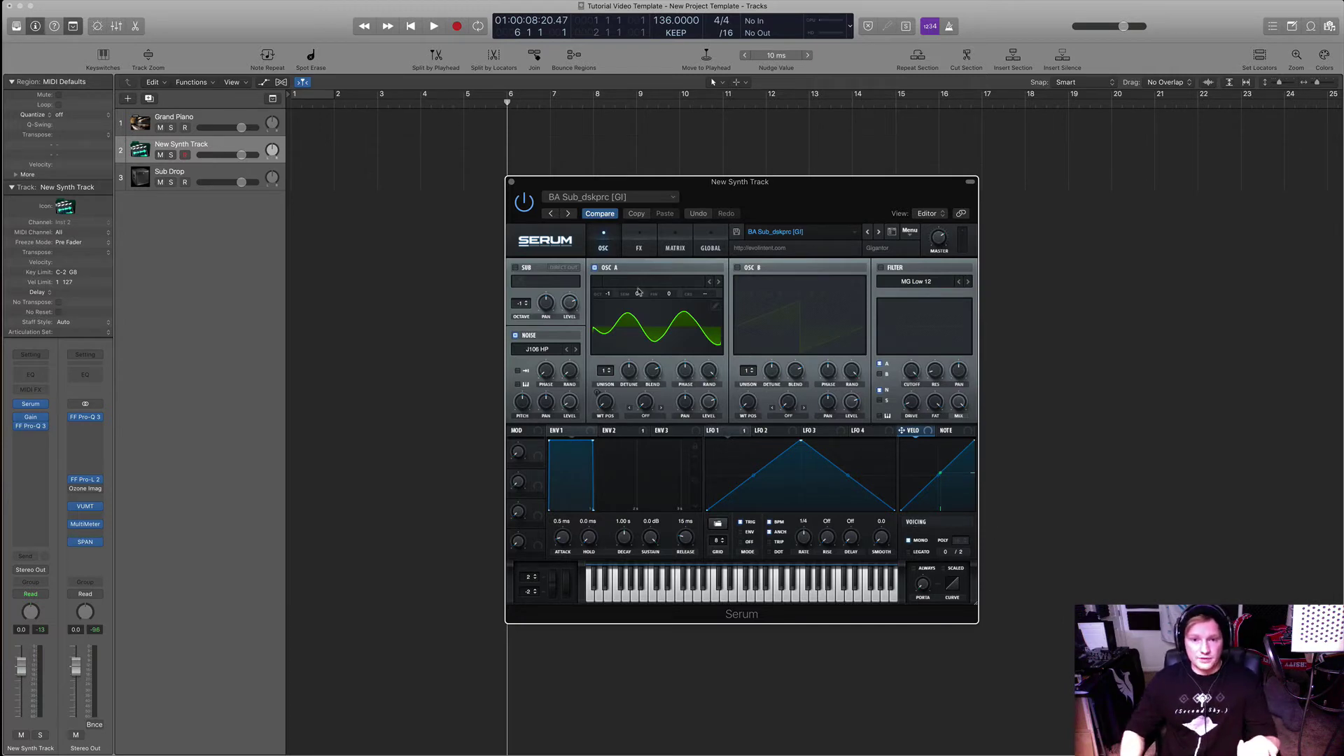
- Set the octave of both Serum's sub oscillator and oscillator A to 0, and close the instrument window
{"action": "left_click", "coordinate": [526, 302]}
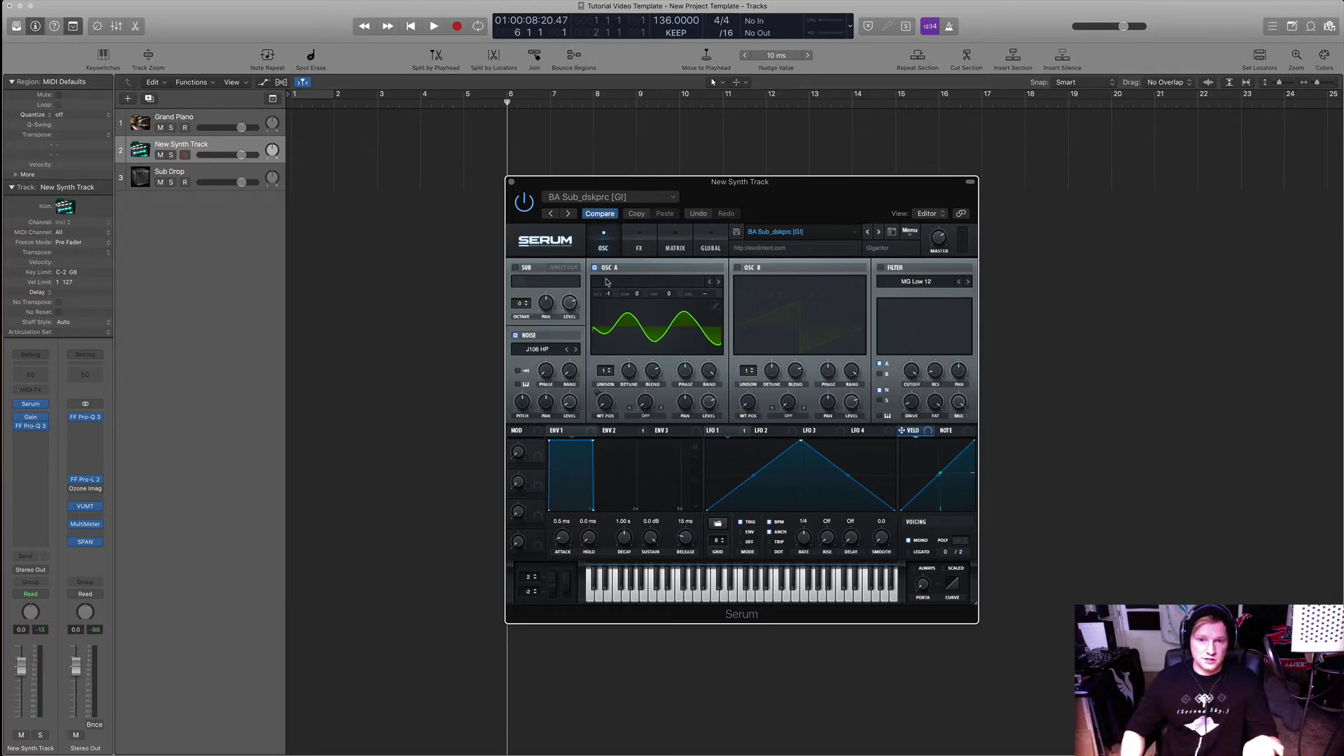
{"action": "left_click_drag", "start_coordinate": [611, 295], "coordinate": [608, 289]}
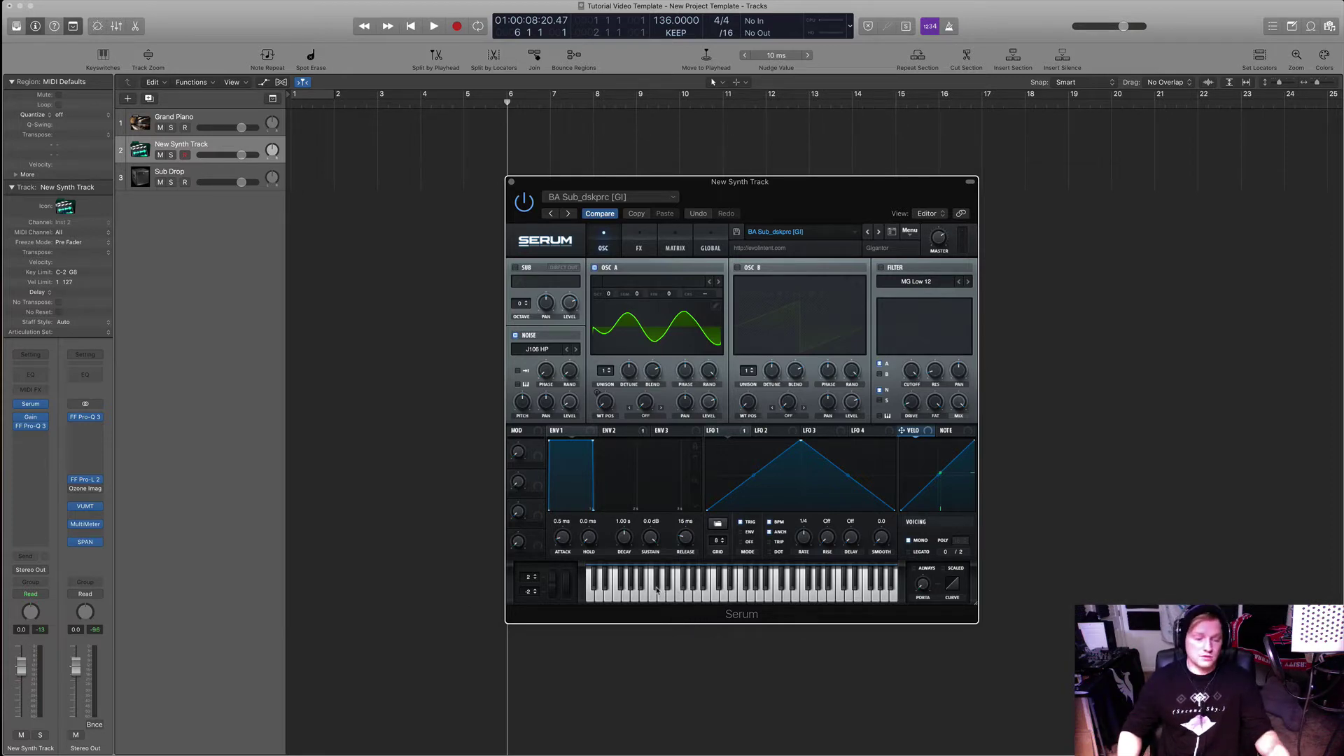
{"action": "left_click", "coordinate": [513, 183]}
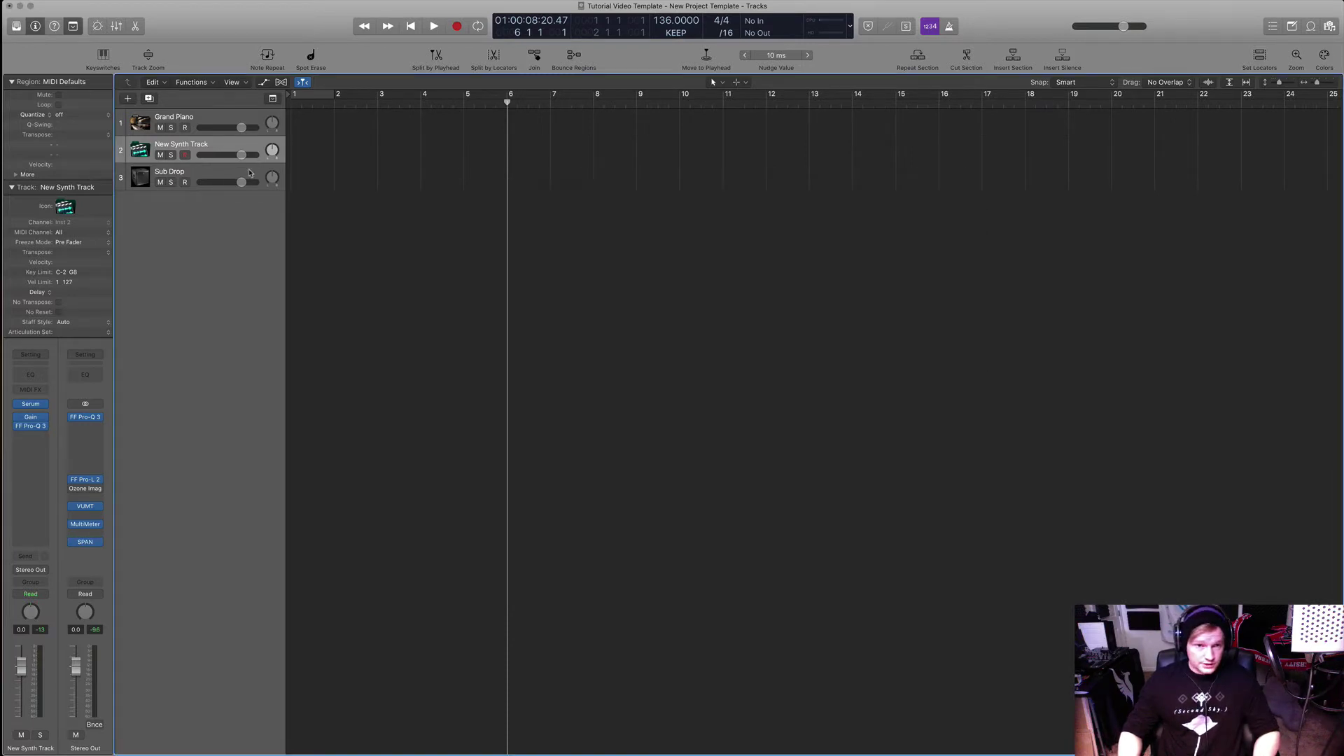
- Record a sustained C1 note on the Sub Drop track, starting from the beginning of the project
{"action": "left_click", "coordinate": [251, 173]}
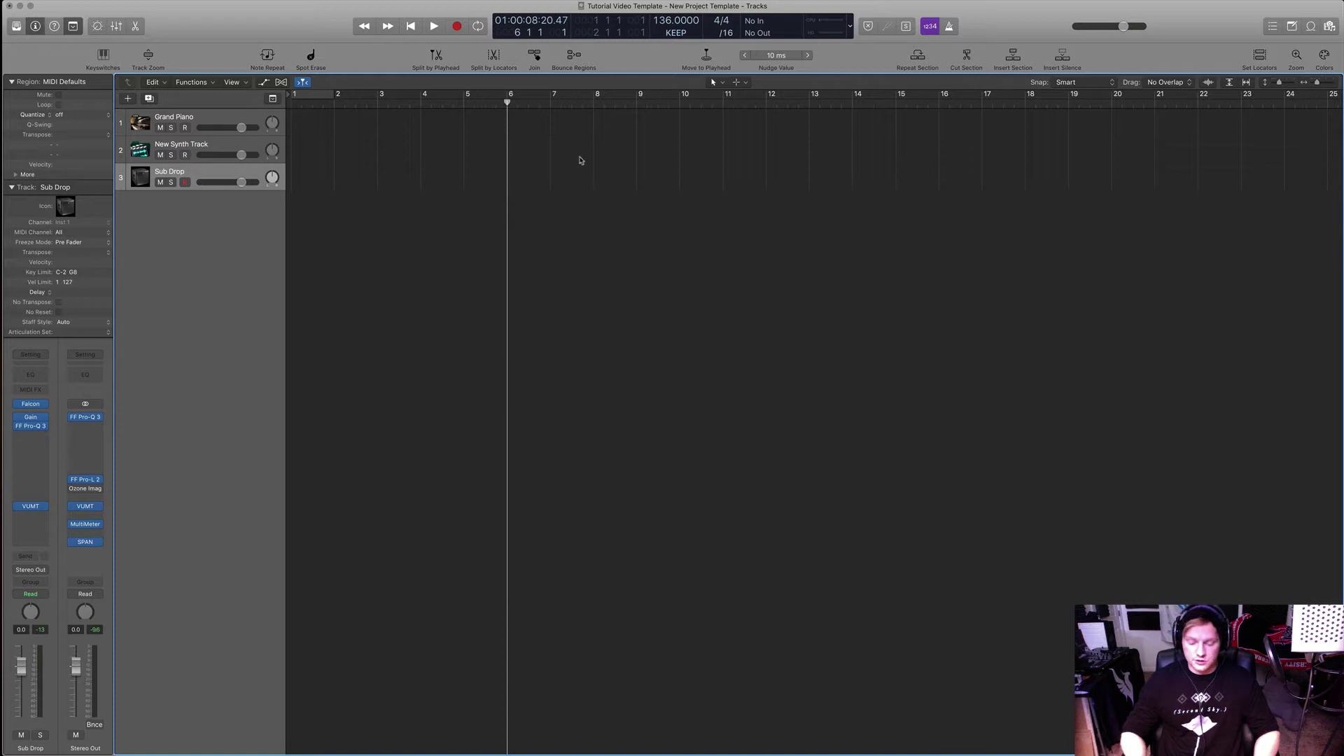
{"action": "key", "text": "Return"}
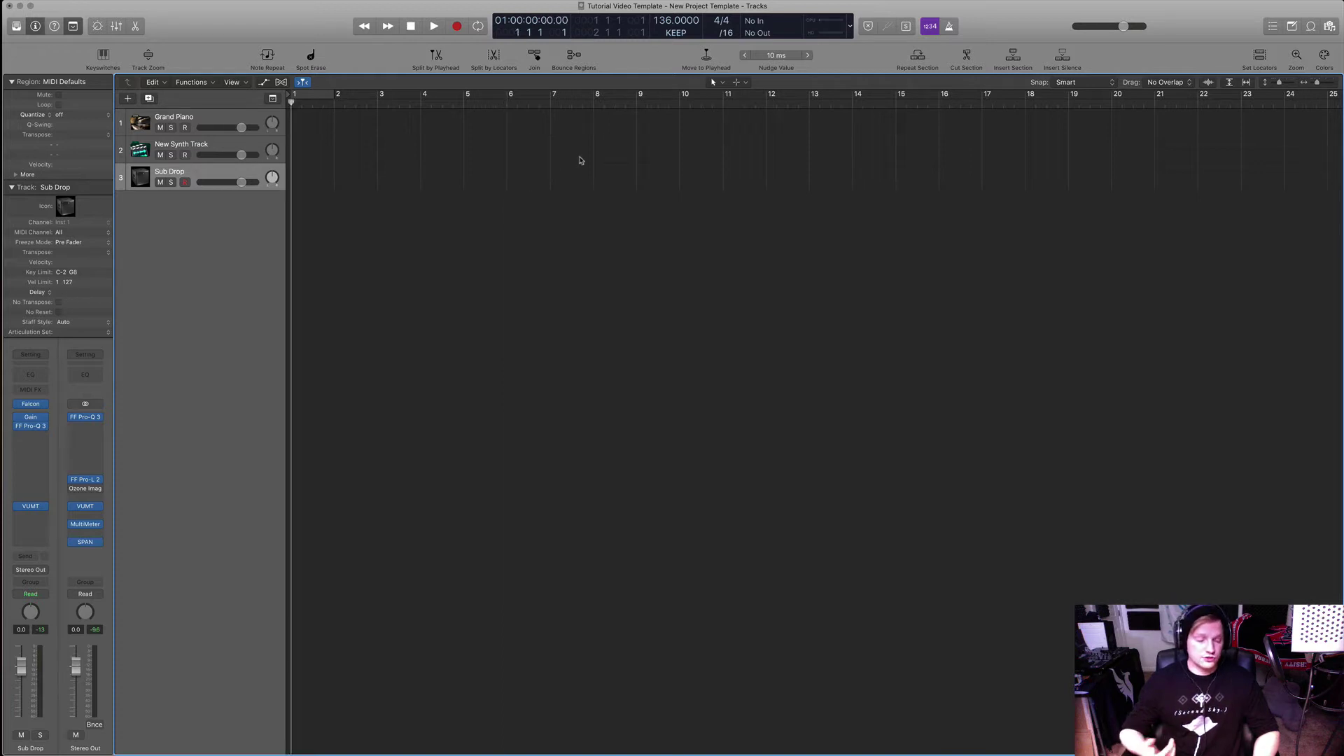
{"action": "key", "text": "r"}
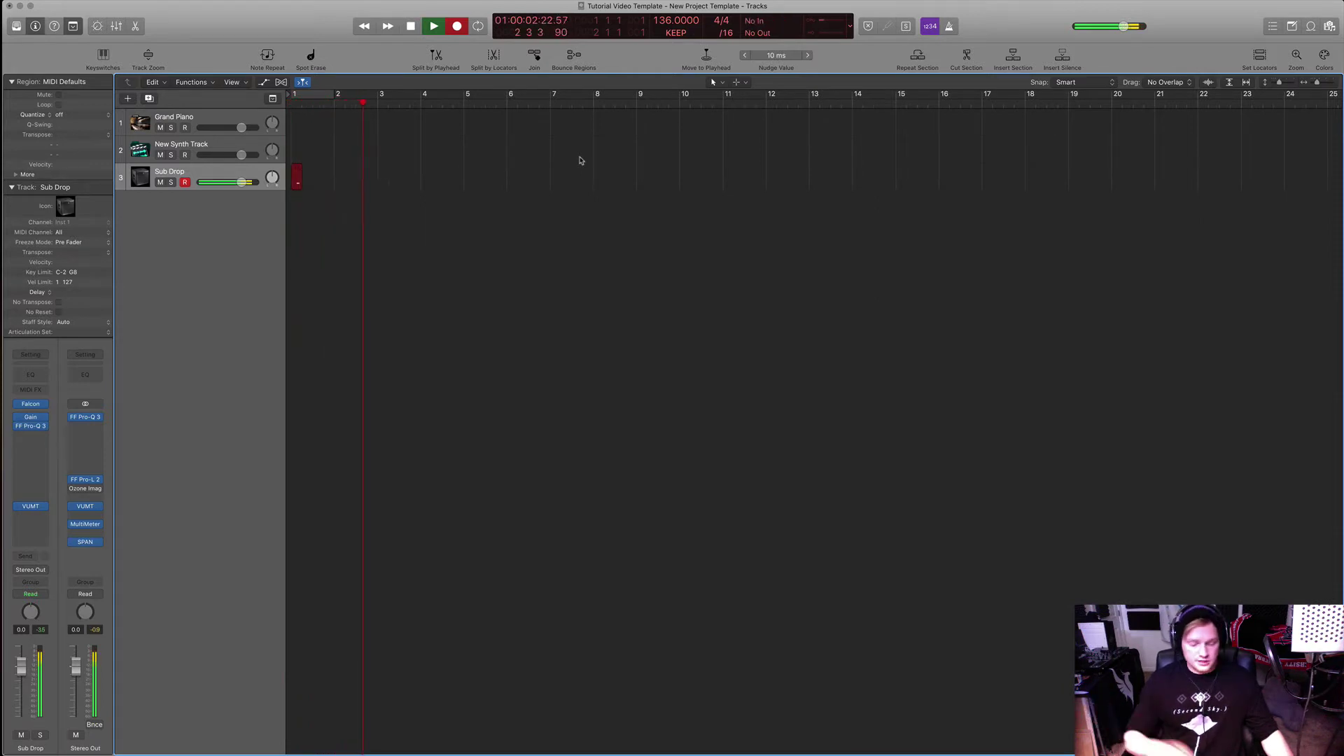
{"action": "key", "text": "space"}
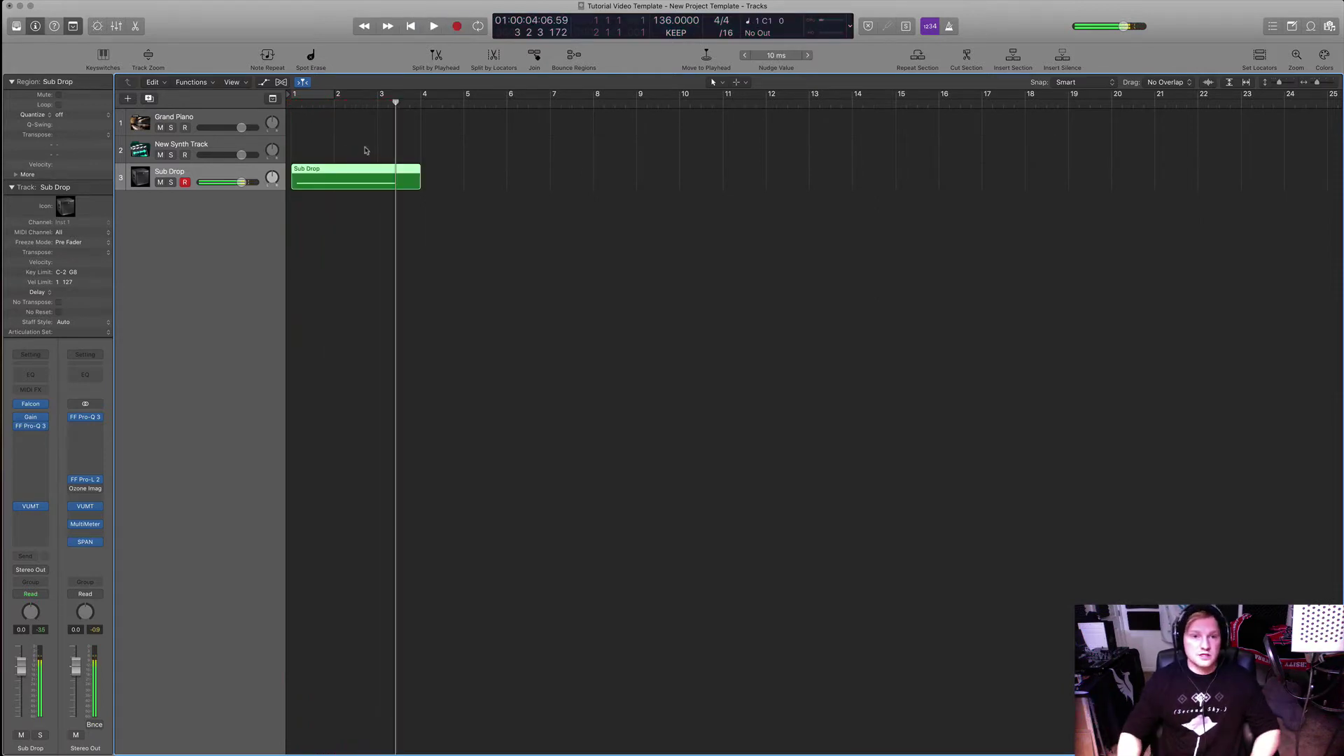
- Edit the recorded Sub Drop region so its C1 note starts at bar 1 and ends at bar 3
{"action": "double_click", "coordinate": [336, 183]}
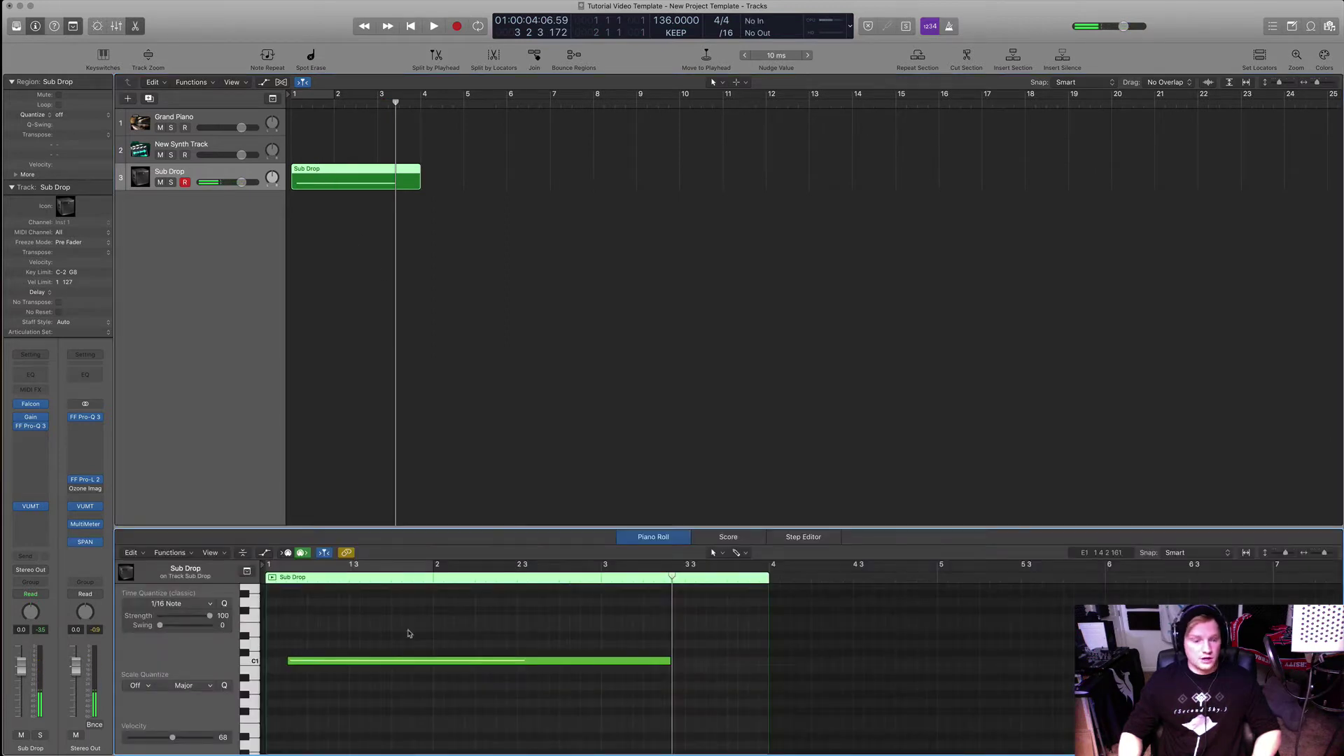
{"action": "left_click_drag", "start_coordinate": [383, 661], "coordinate": [362, 665]}
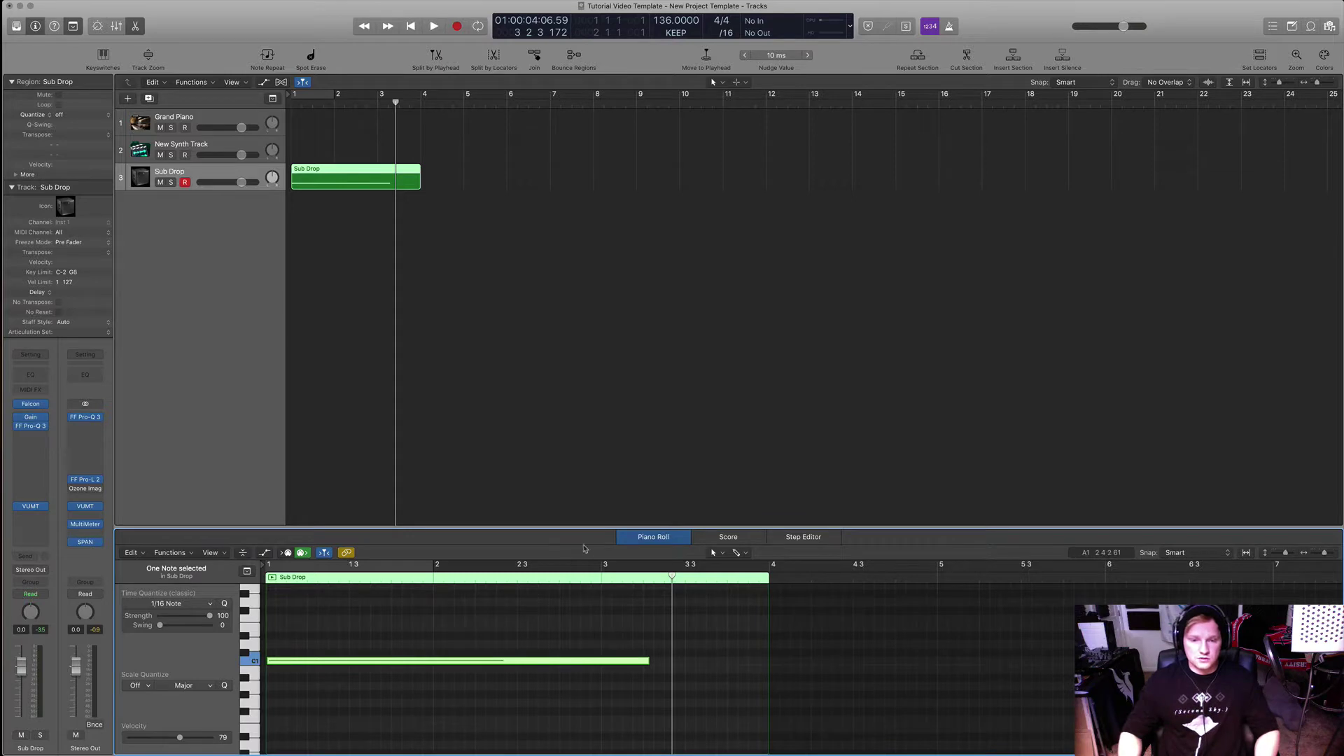
{"action": "left_click_drag", "start_coordinate": [612, 527], "coordinate": [611, 386]}
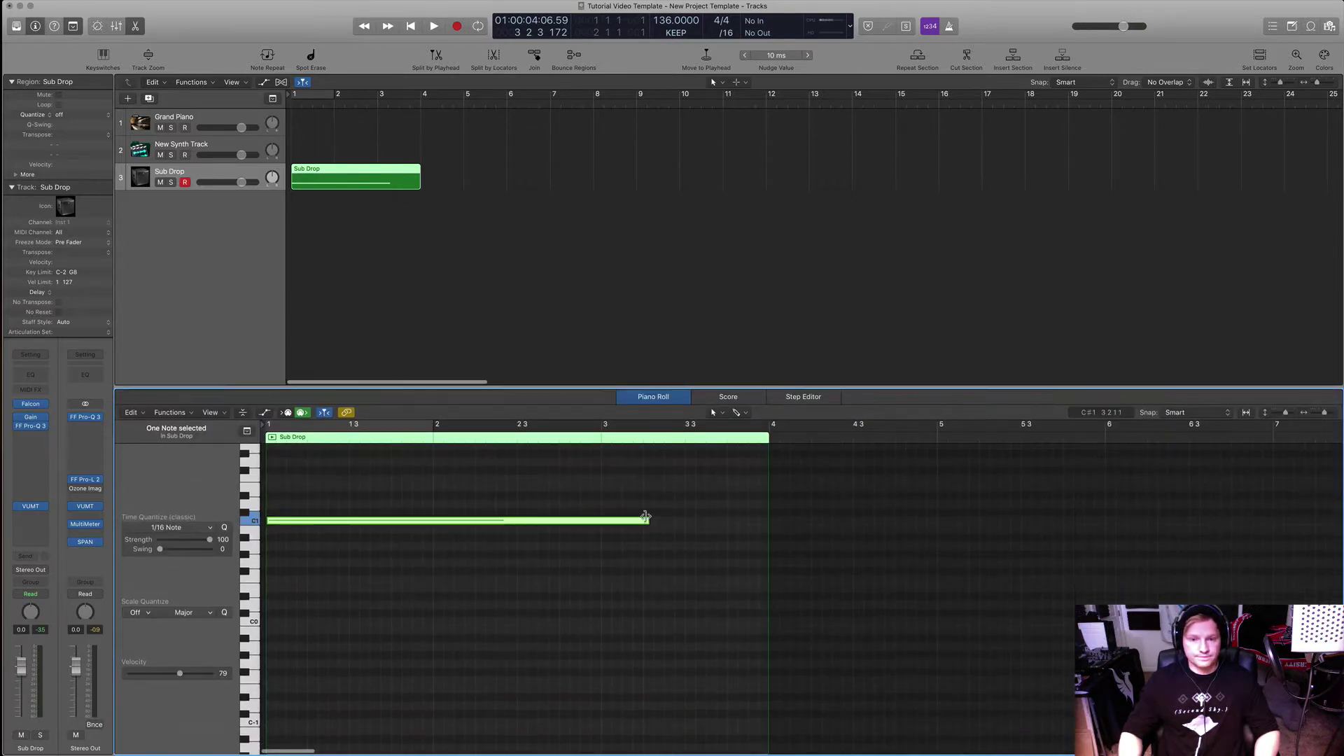
{"action": "left_click_drag", "start_coordinate": [649, 521], "coordinate": [601, 520]}
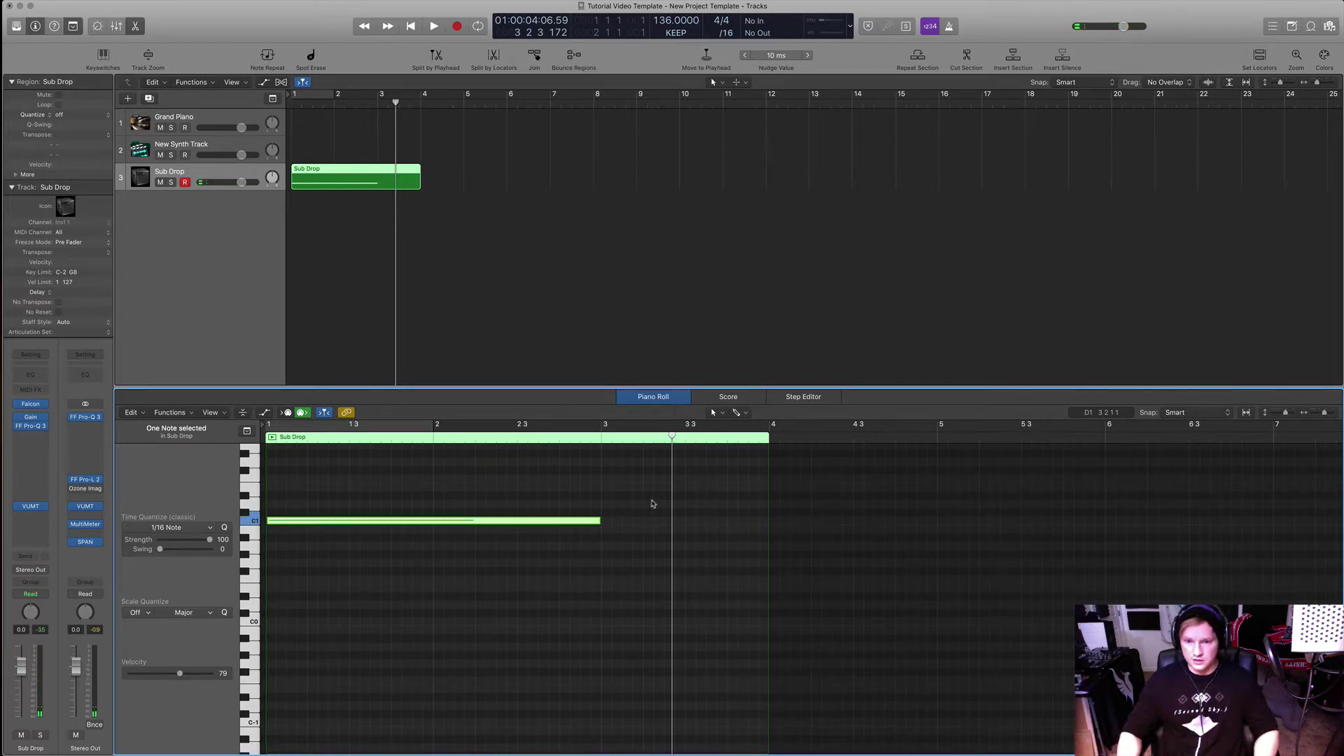
{"action": "left_click", "coordinate": [651, 502]}
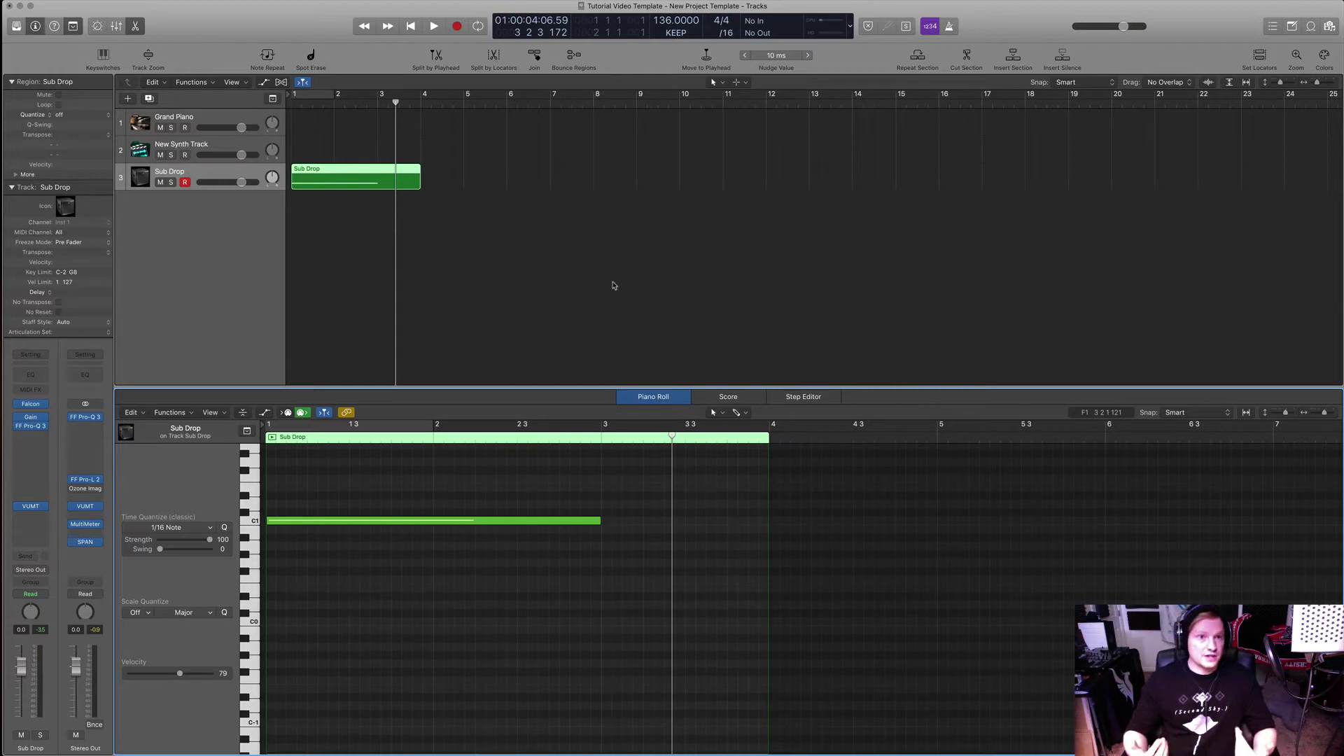
{"action": "right_click", "coordinate": [594, 289]}
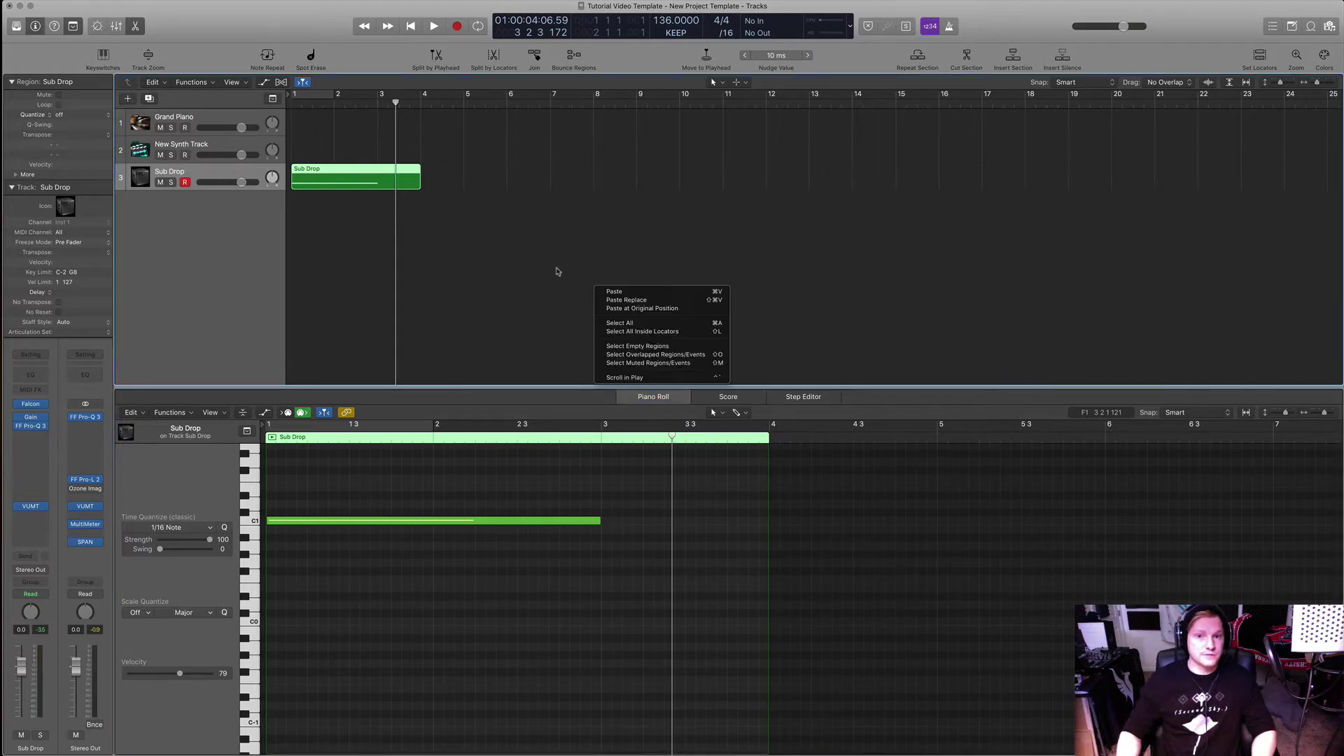
{"action": "left_click", "coordinate": [522, 238]}
{"action": "left_click", "coordinate": [392, 532]}
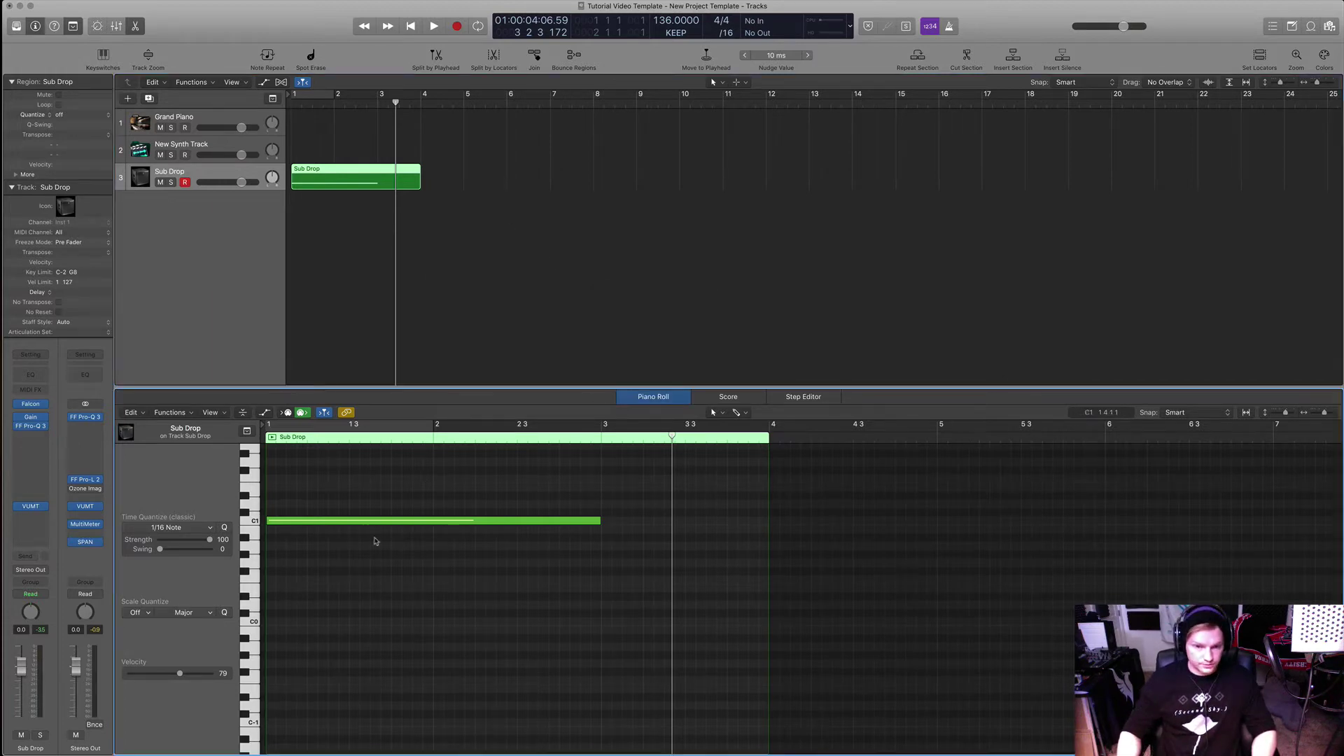
- Extend the Sub Drop region and its C1 note so both end at bar 5
{"action": "left_click_drag", "start_coordinate": [600, 522], "coordinate": [768, 522]}
{"action": "left_click_drag", "start_coordinate": [418, 187], "coordinate": [464, 186]}
{"action": "left_click", "coordinate": [770, 520]}
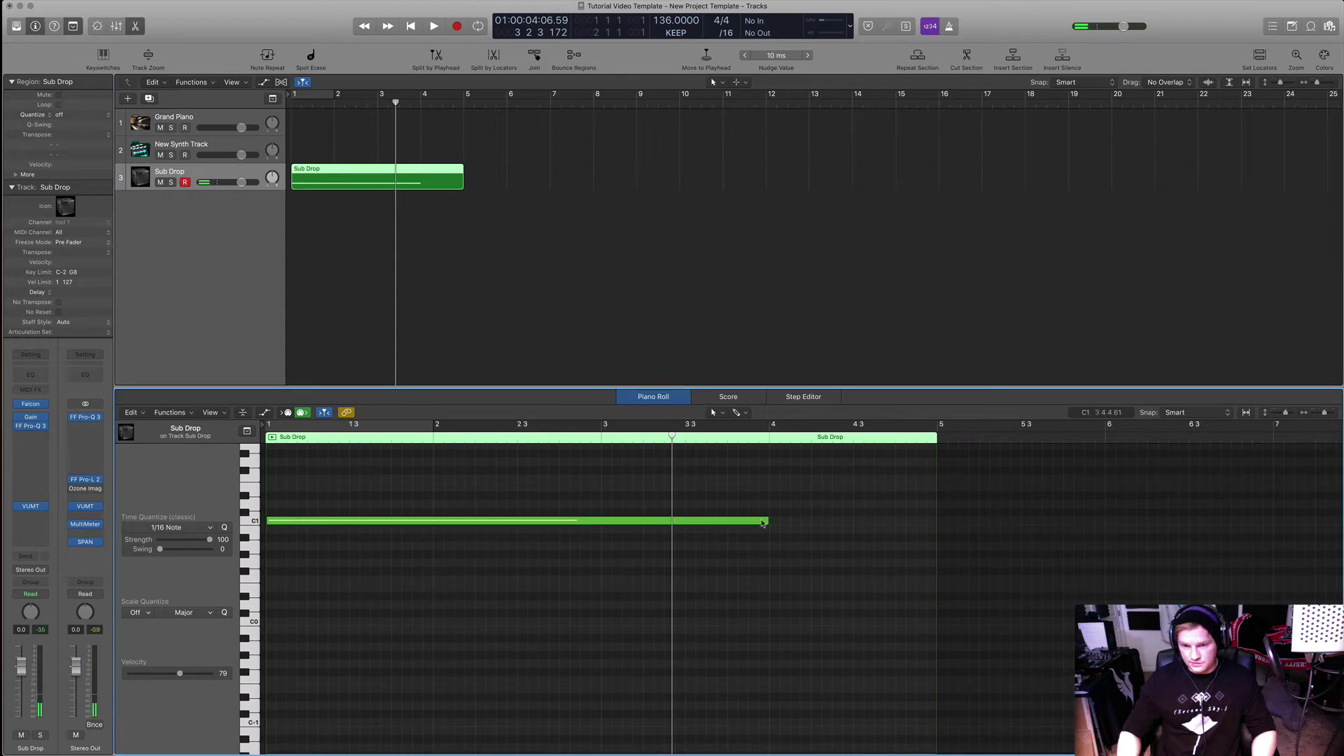
{"action": "left_click_drag", "start_coordinate": [770, 520], "coordinate": [936, 542]}
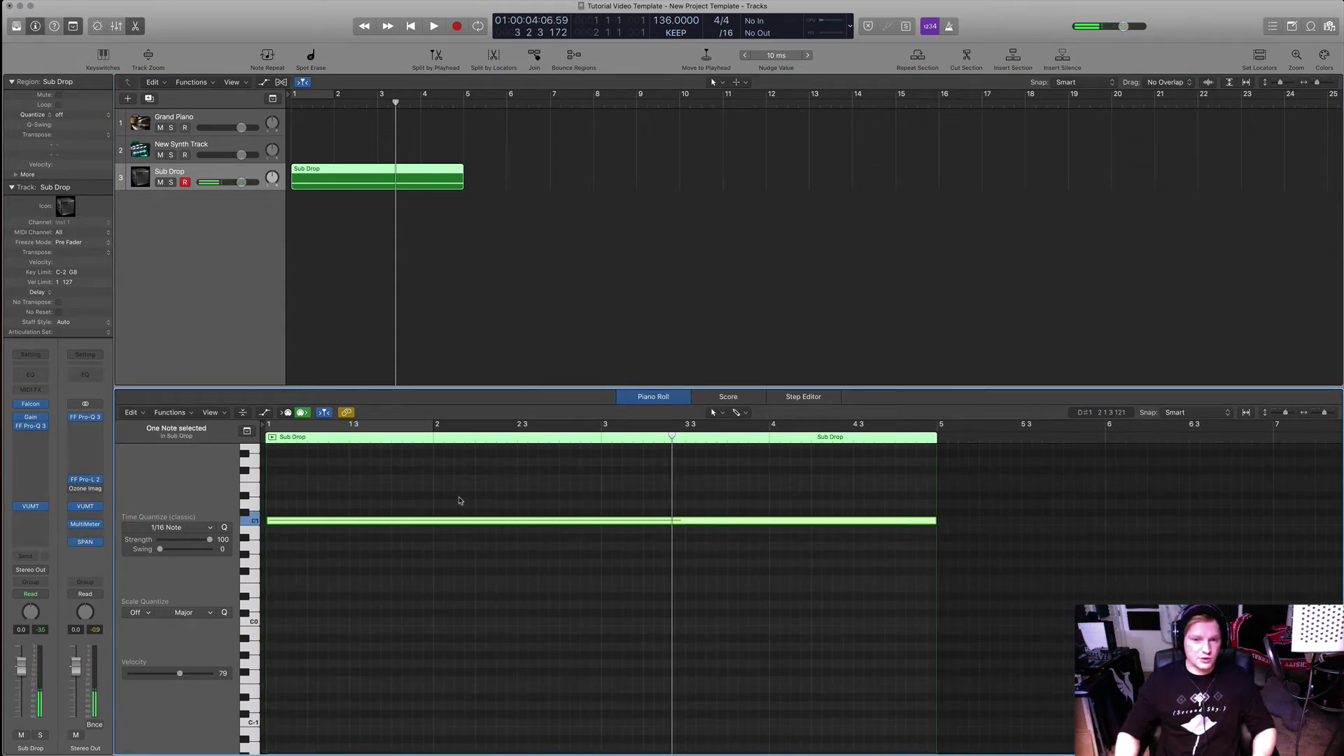
- Split the long C1 note at bars 2, 3 and 4 into four one-bar notes
{"action": "key", "text": "space"}
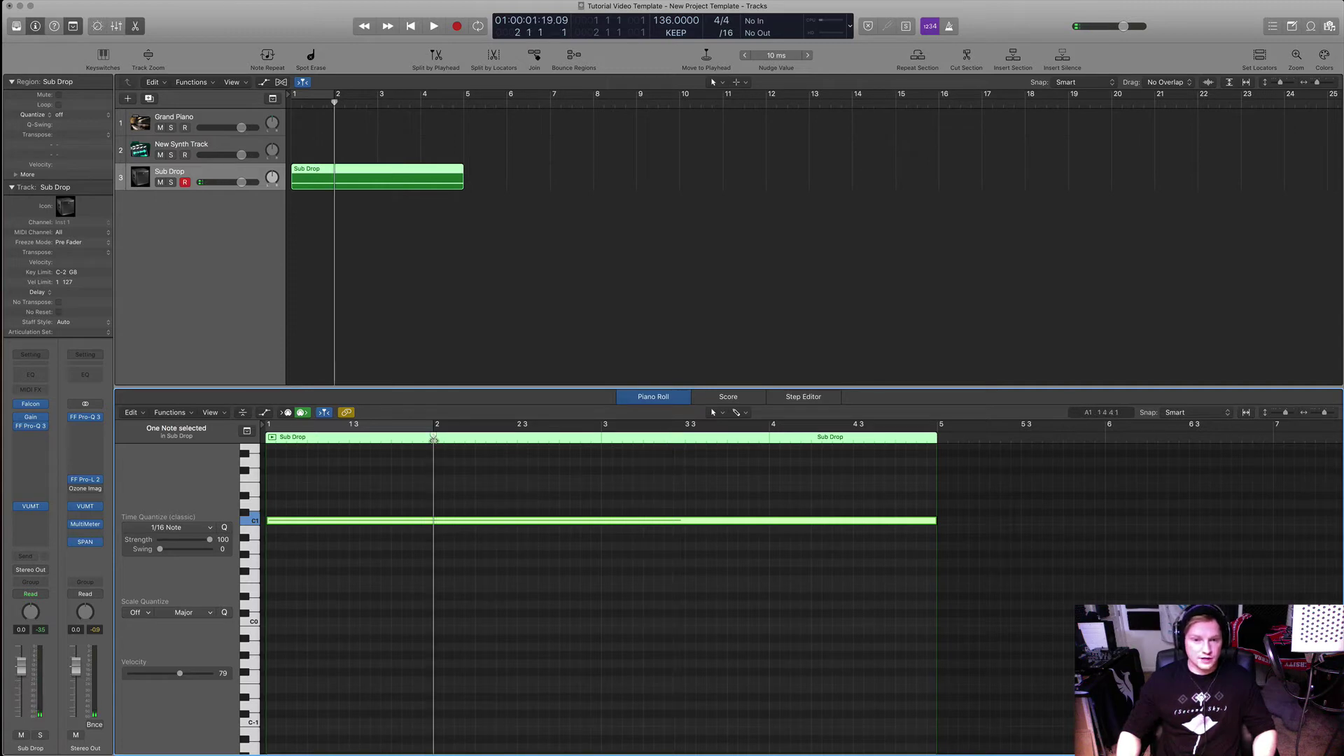
{"action": "left_click", "coordinate": [605, 436]}
{"action": "key", "text": "super+t"}
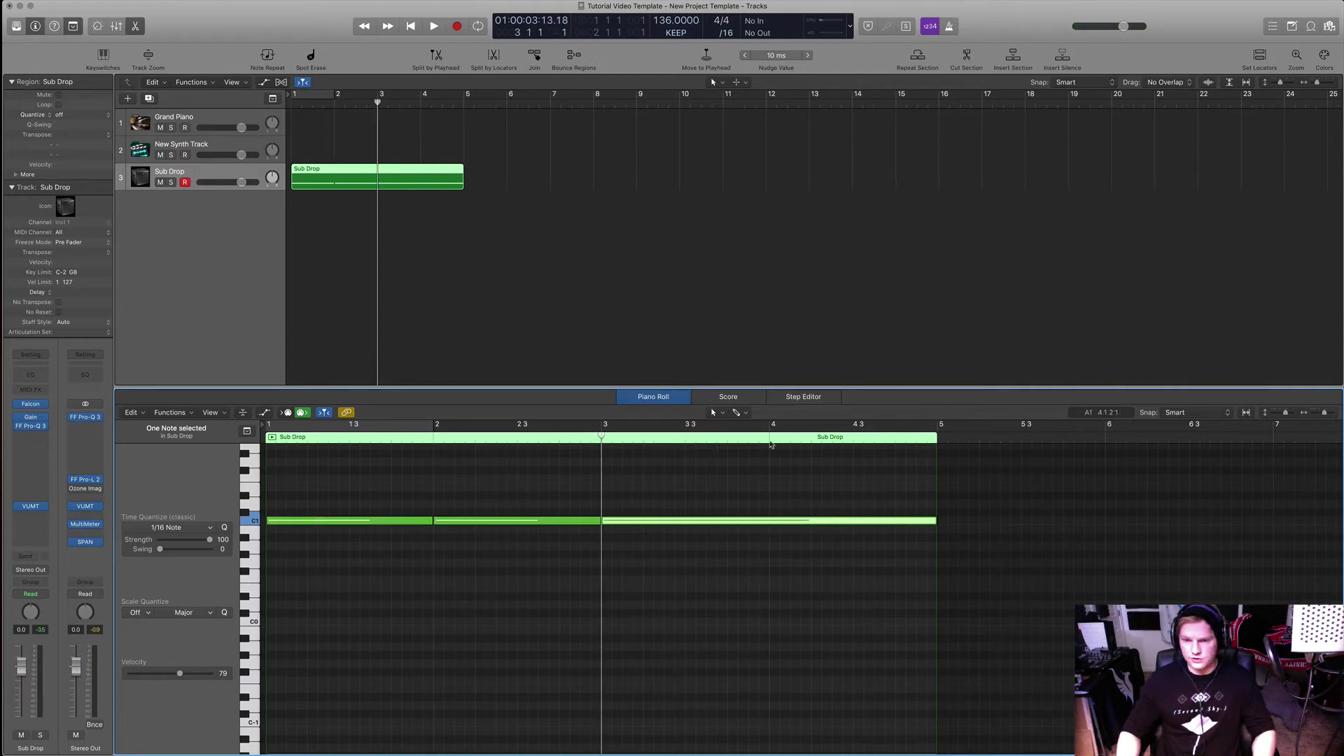
{"action": "left_click", "coordinate": [771, 436]}
{"action": "key", "text": "super+t"}
{"action": "left_click", "coordinate": [546, 466]}
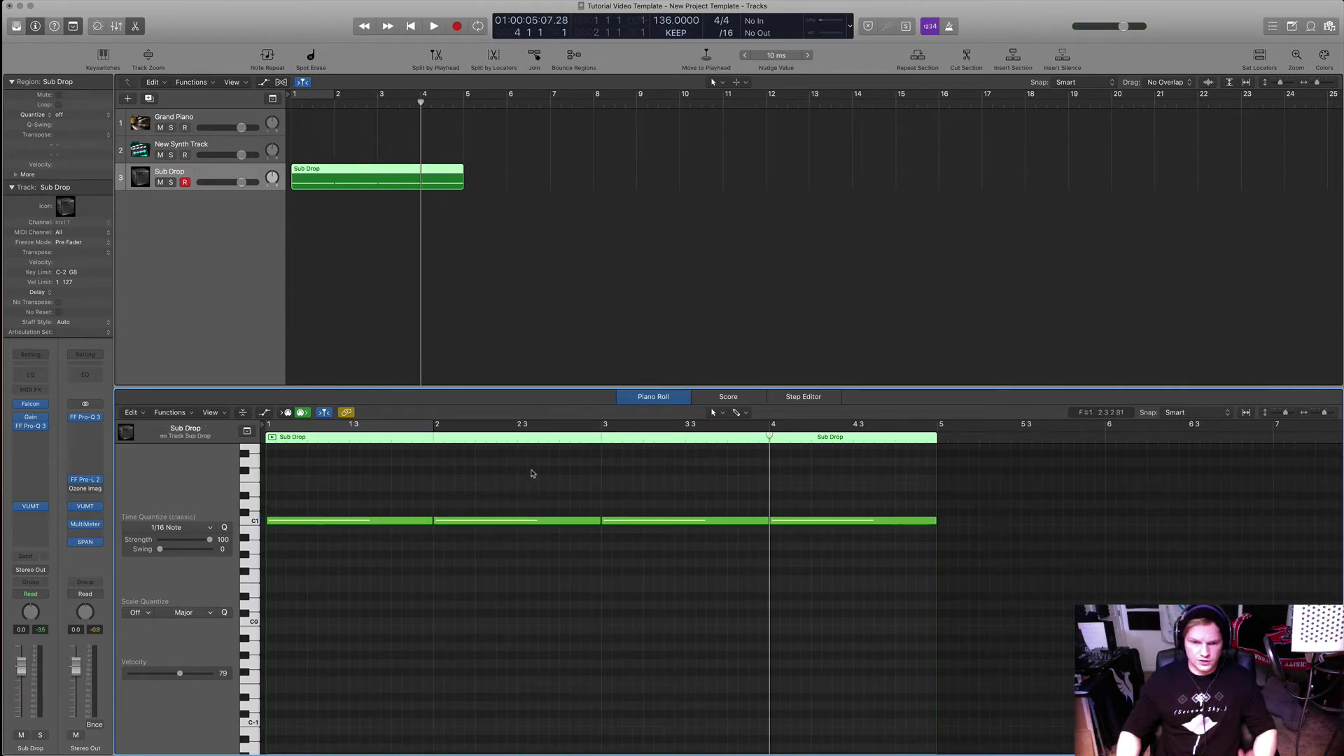
- Transpose the second note down to G0, the third to A0 and the fourth to F0
{"action": "left_click", "coordinate": [343, 522]}
{"action": "left_click_drag", "start_coordinate": [473, 520], "coordinate": [478, 562]}
{"action": "left_click_drag", "start_coordinate": [665, 521], "coordinate": [665, 546]}
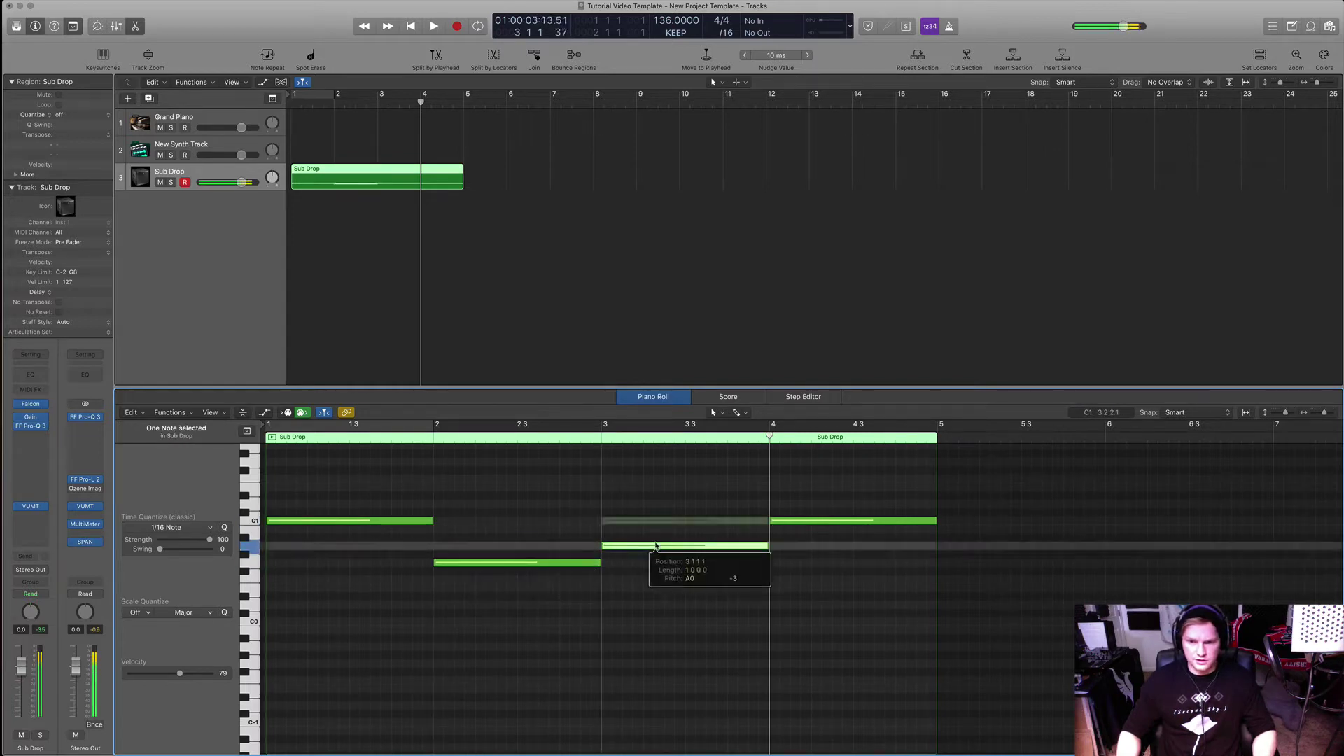
{"action": "left_click_drag", "start_coordinate": [816, 522], "coordinate": [819, 580]}
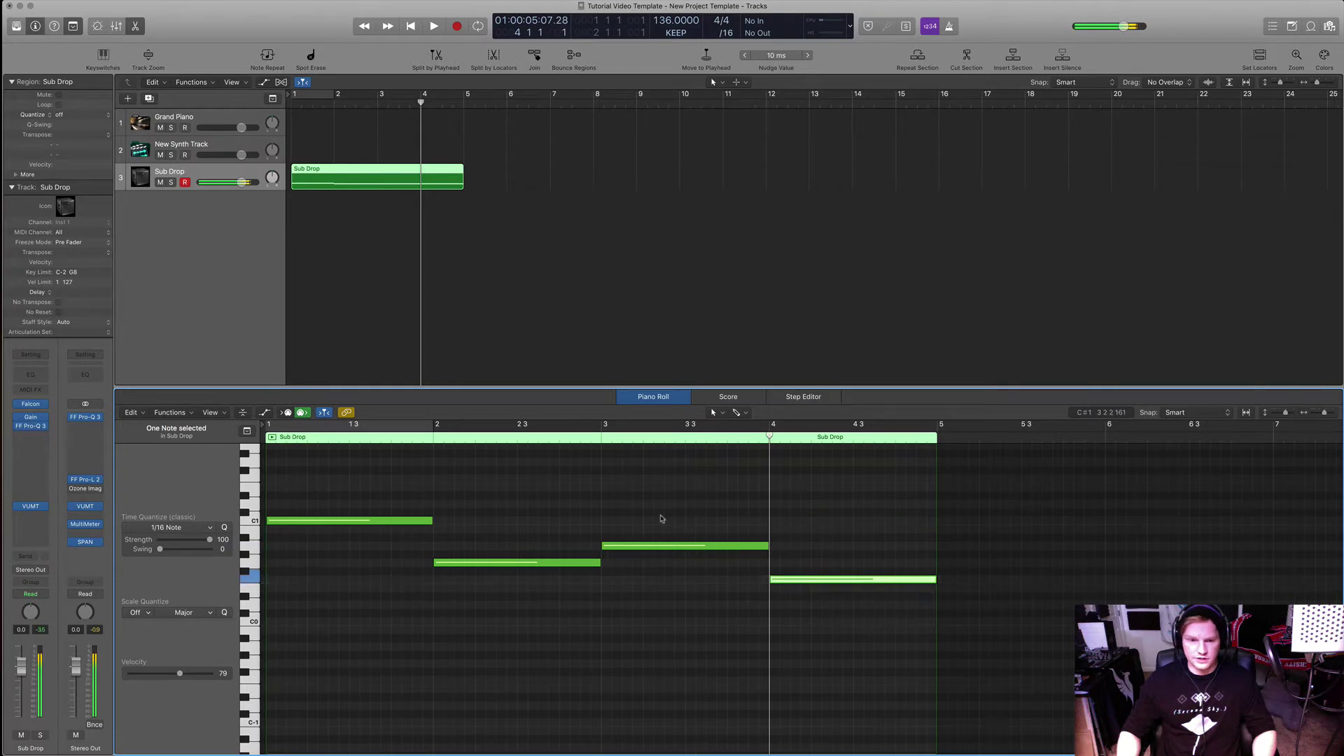
- Play the four-note sub bassline briefly from the start and return the playhead to bar 1
{"action": "left_click", "coordinate": [658, 516]}
{"action": "key", "text": "Return"}
{"action": "key", "text": "space"}
{"action": "key", "text": "space"}
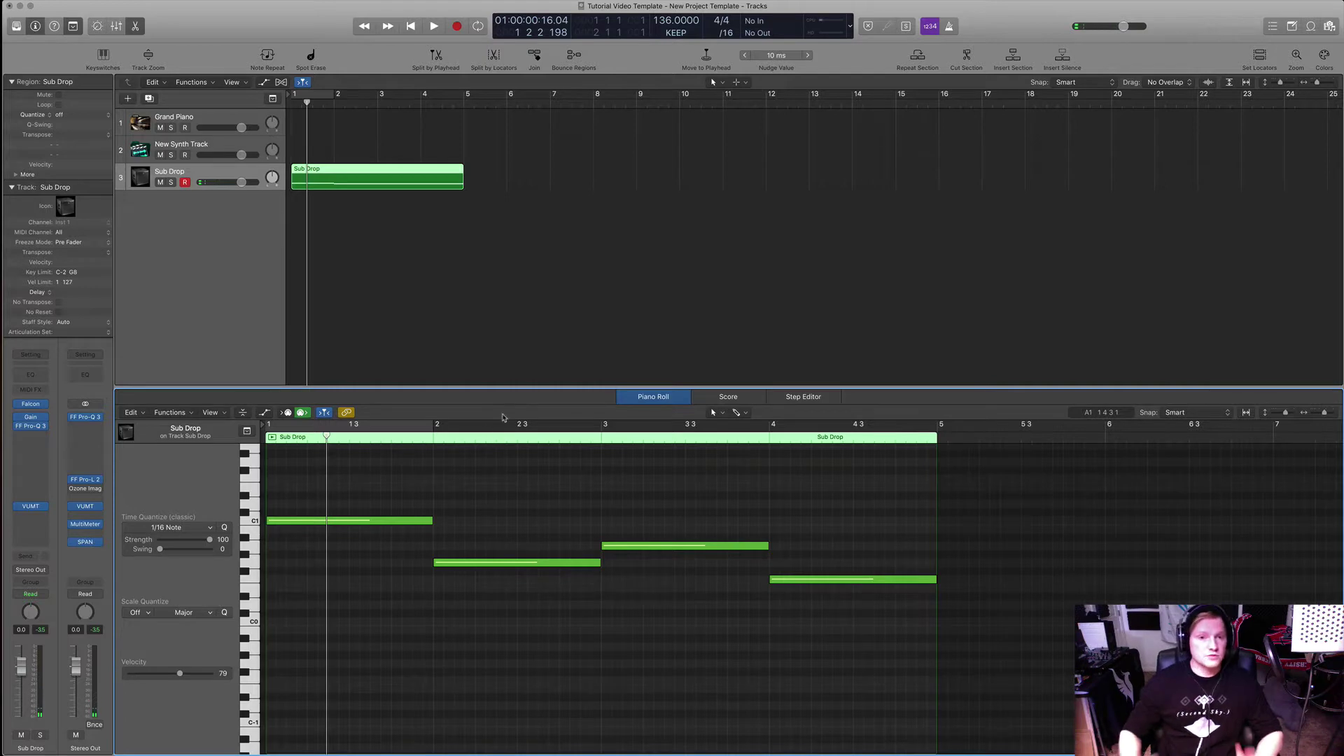
{"action": "key", "text": "Return"}
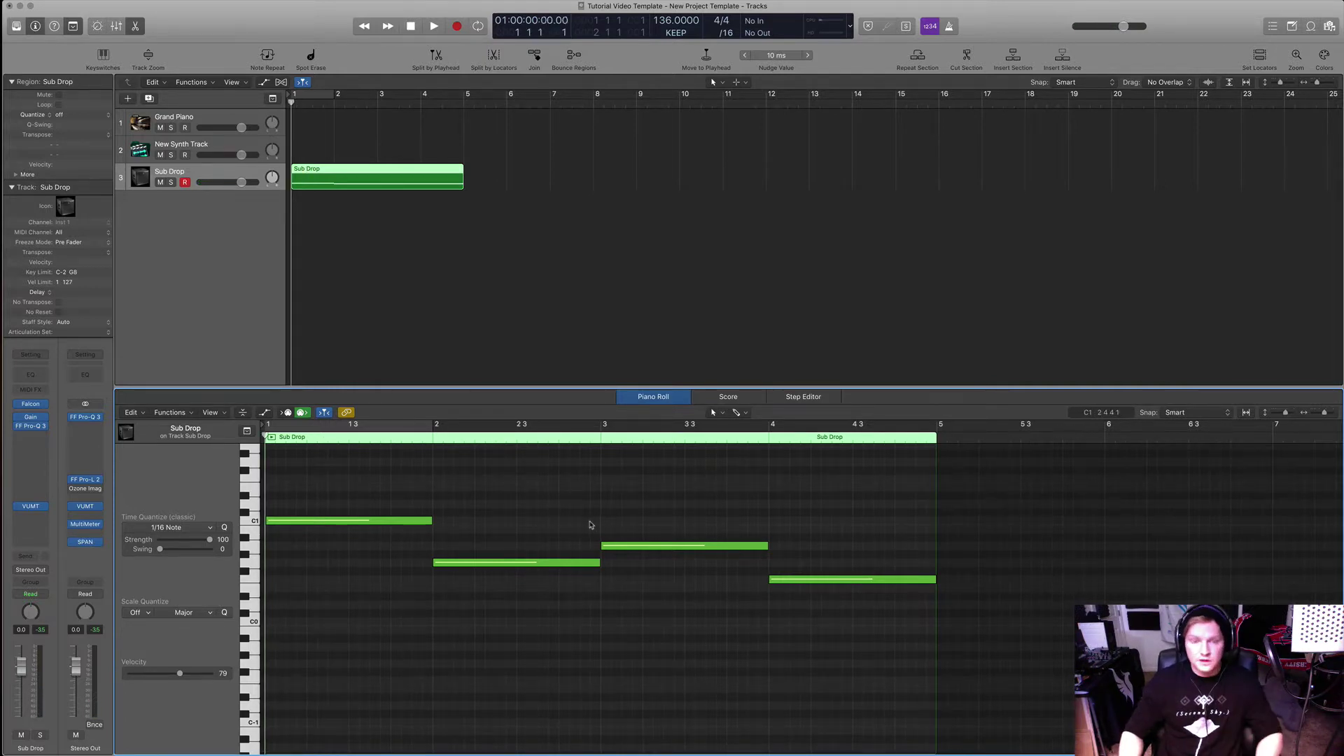
- Open the Sub Drop track's Gain plug-in and move its window clear of the track list and the region
{"action": "scroll", "coordinate": [588, 522], "scroll_direction": "up", "scroll_amount": 2}
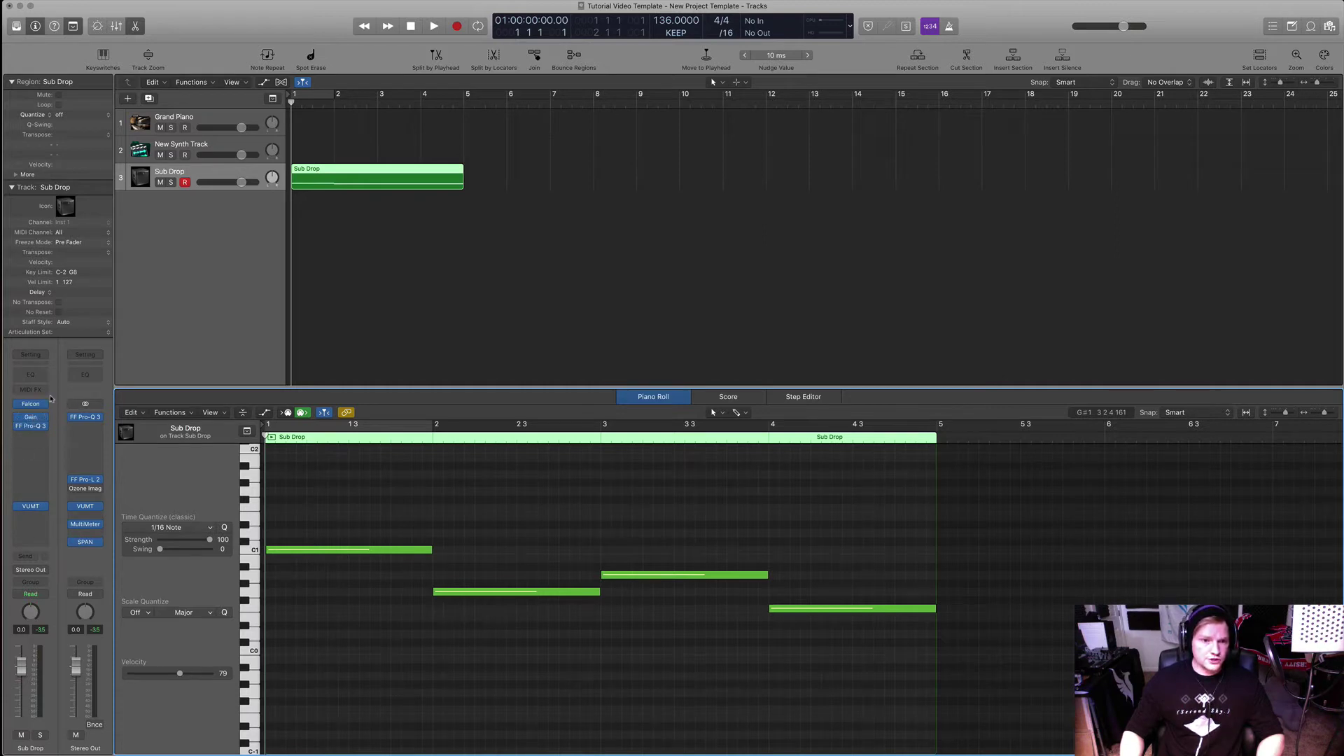
{"action": "left_click", "coordinate": [30, 416]}
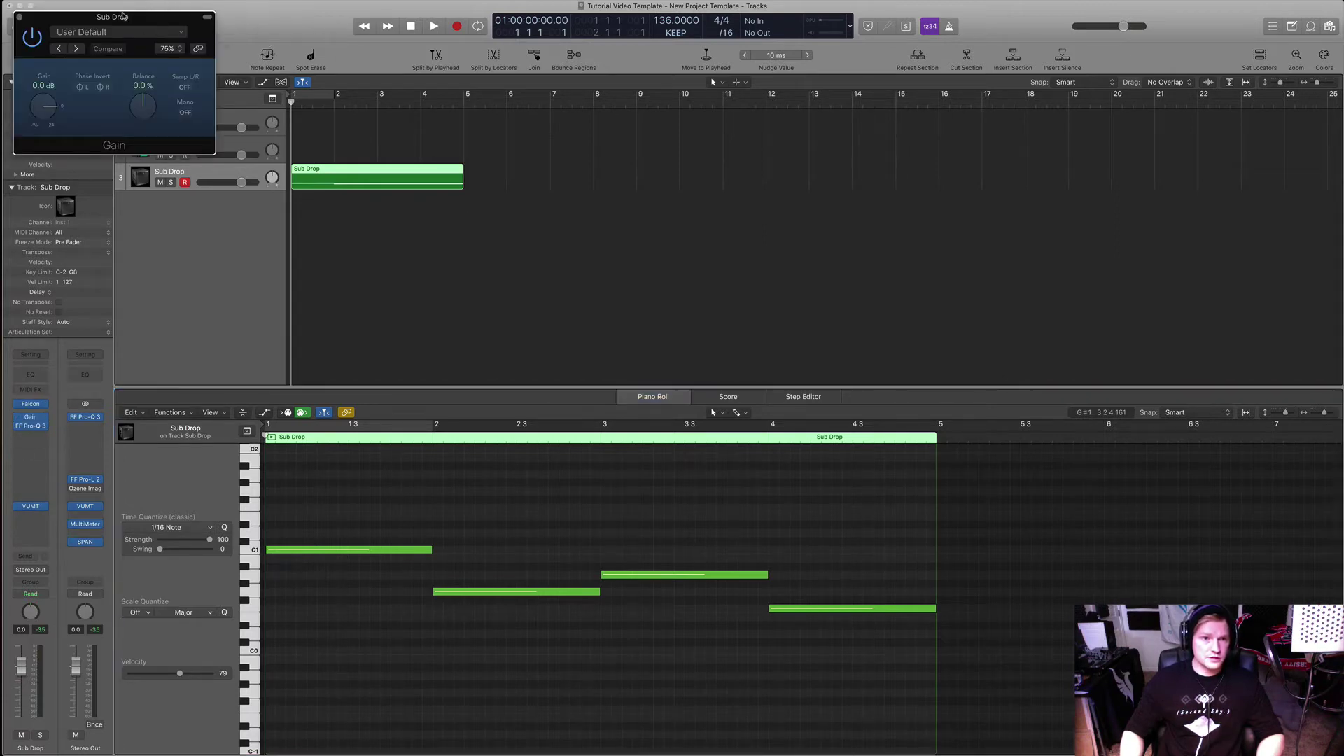
{"action": "left_click_drag", "start_coordinate": [110, 18], "coordinate": [1249, 53]}
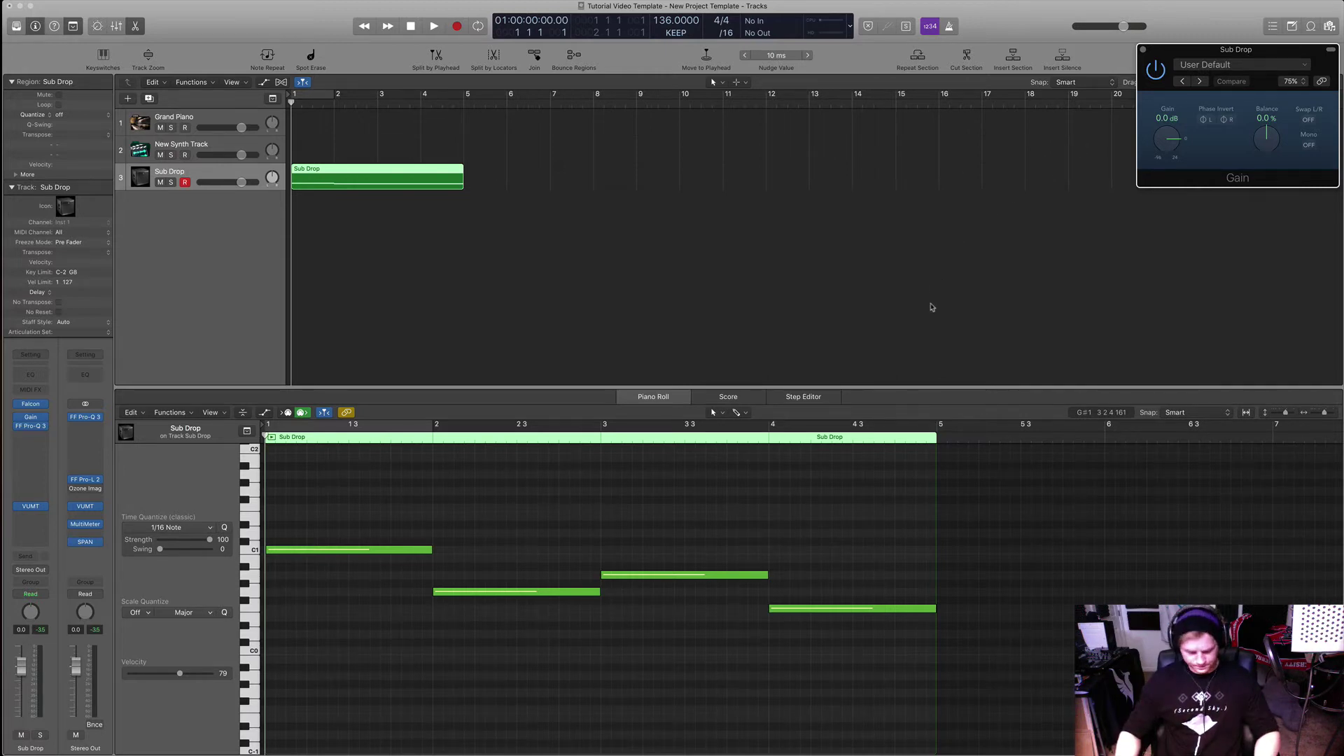
- Open the Sub Drop track's FF Pro-Q 3 equalizer and place its window beside the Gain window
{"action": "left_click", "coordinate": [31, 429]}
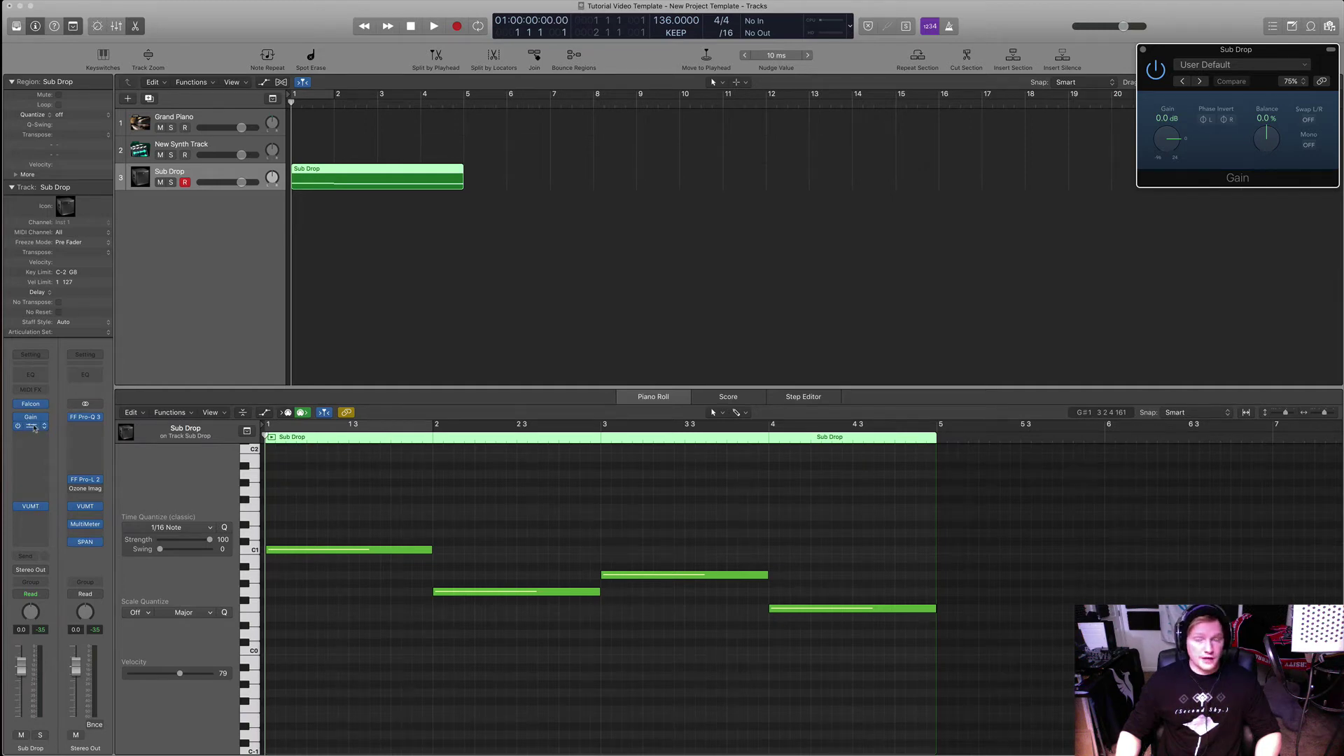
{"action": "left_click_drag", "start_coordinate": [637, 76], "coordinate": [865, 76]}
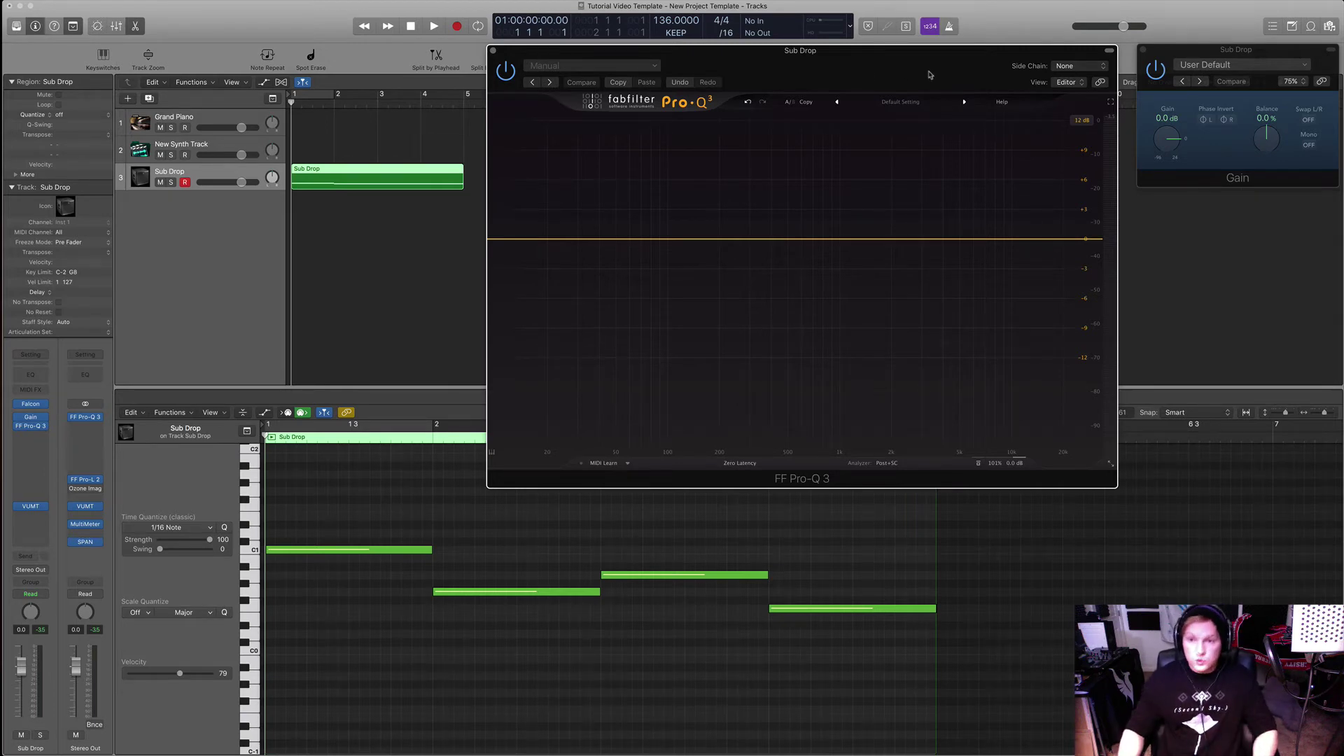
{"action": "left_click_drag", "start_coordinate": [931, 74], "coordinate": [940, 75]}
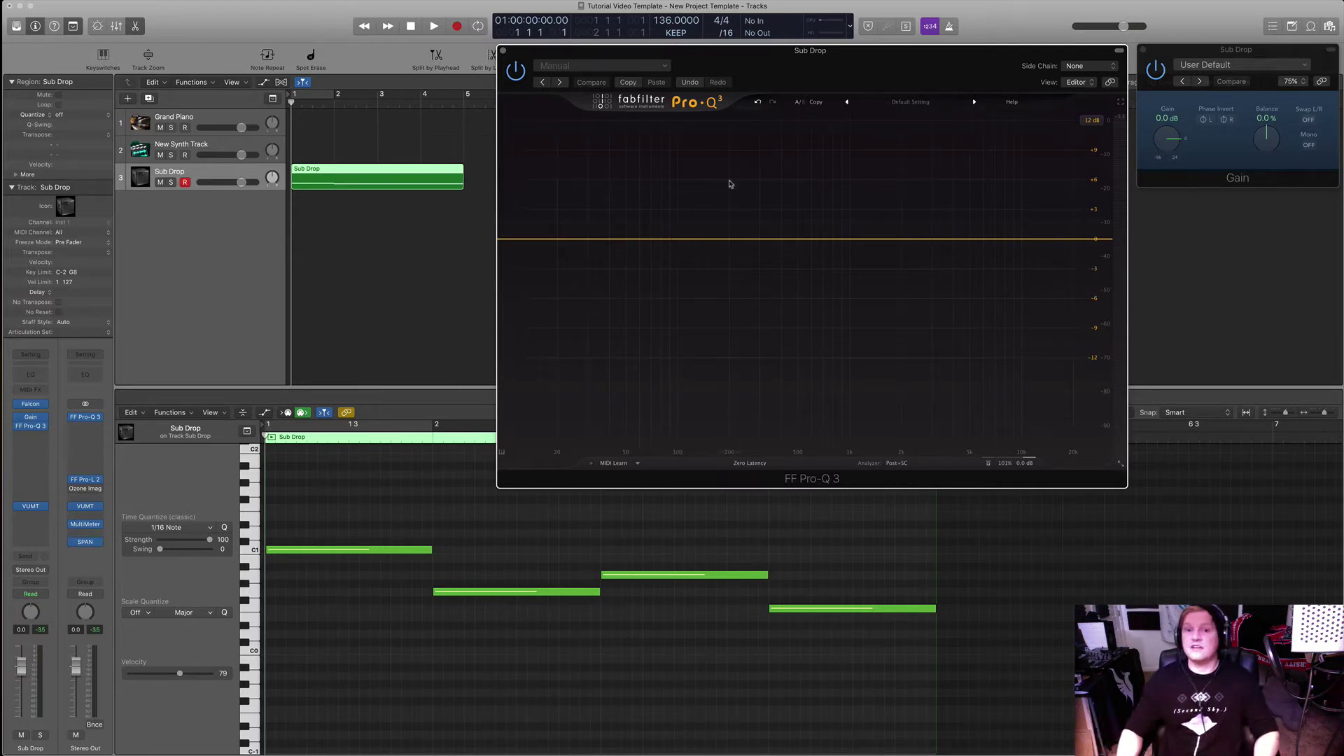
{"action": "left_click_drag", "start_coordinate": [918, 70], "coordinate": [867, 88]}
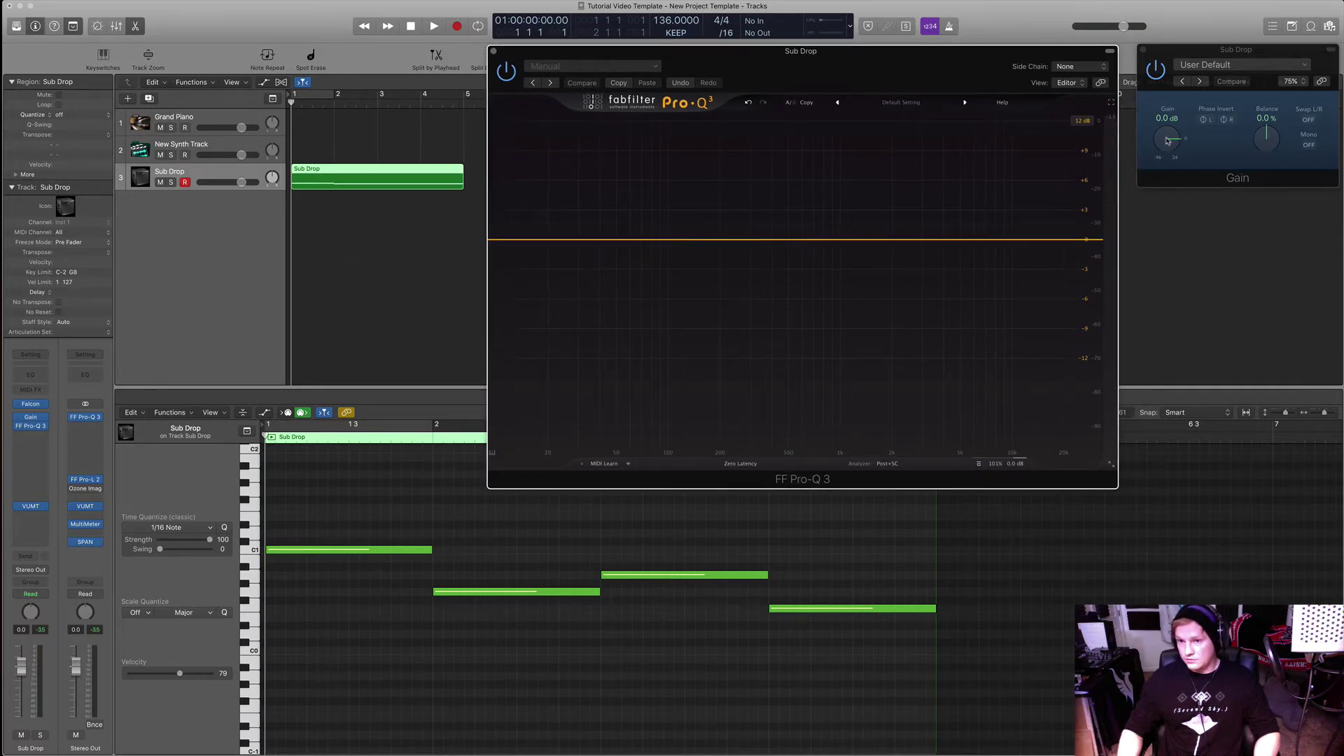
- Lower the Sub Drop track's Gain to -9.5 dB, playing the bassline from bar 1 while adjusting
{"action": "left_click_drag", "start_coordinate": [1172, 140], "coordinate": [1171, 150]}
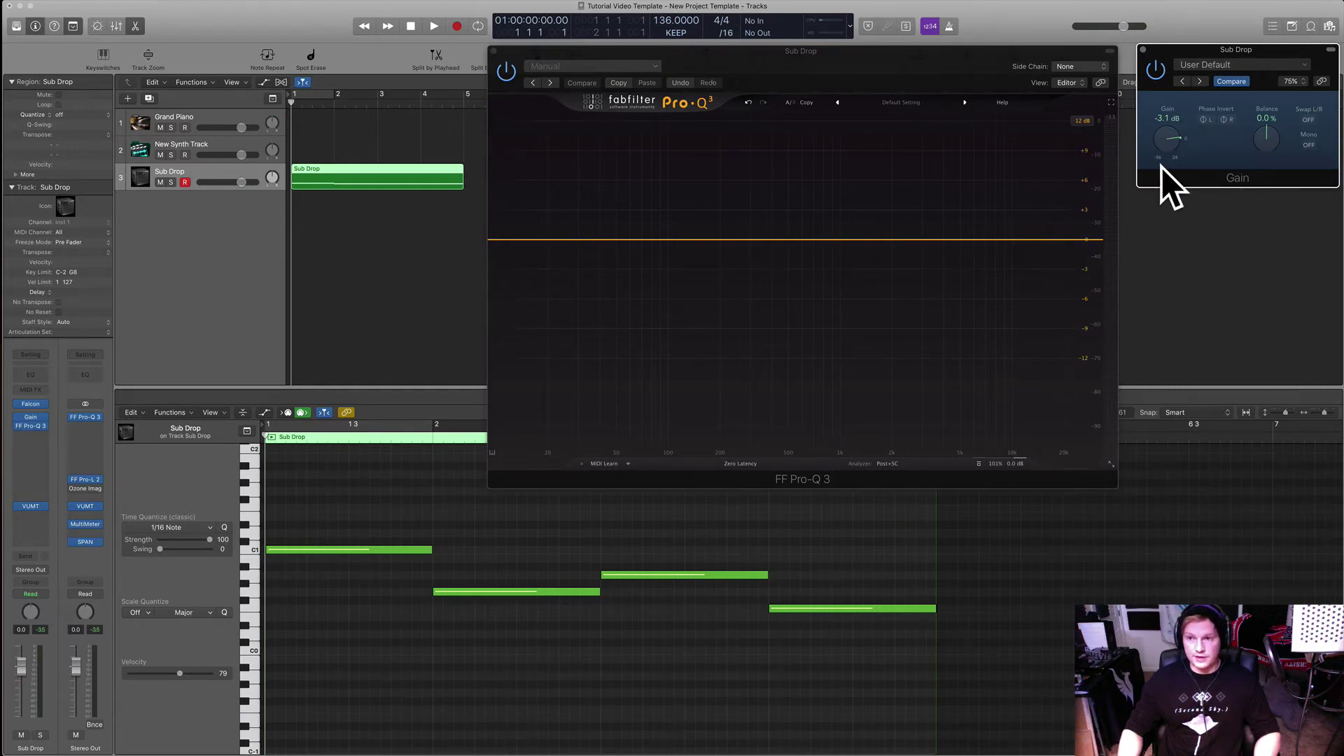
{"action": "key", "text": "space"}
{"action": "left_click_drag", "start_coordinate": [1162, 143], "coordinate": [1164, 156]}
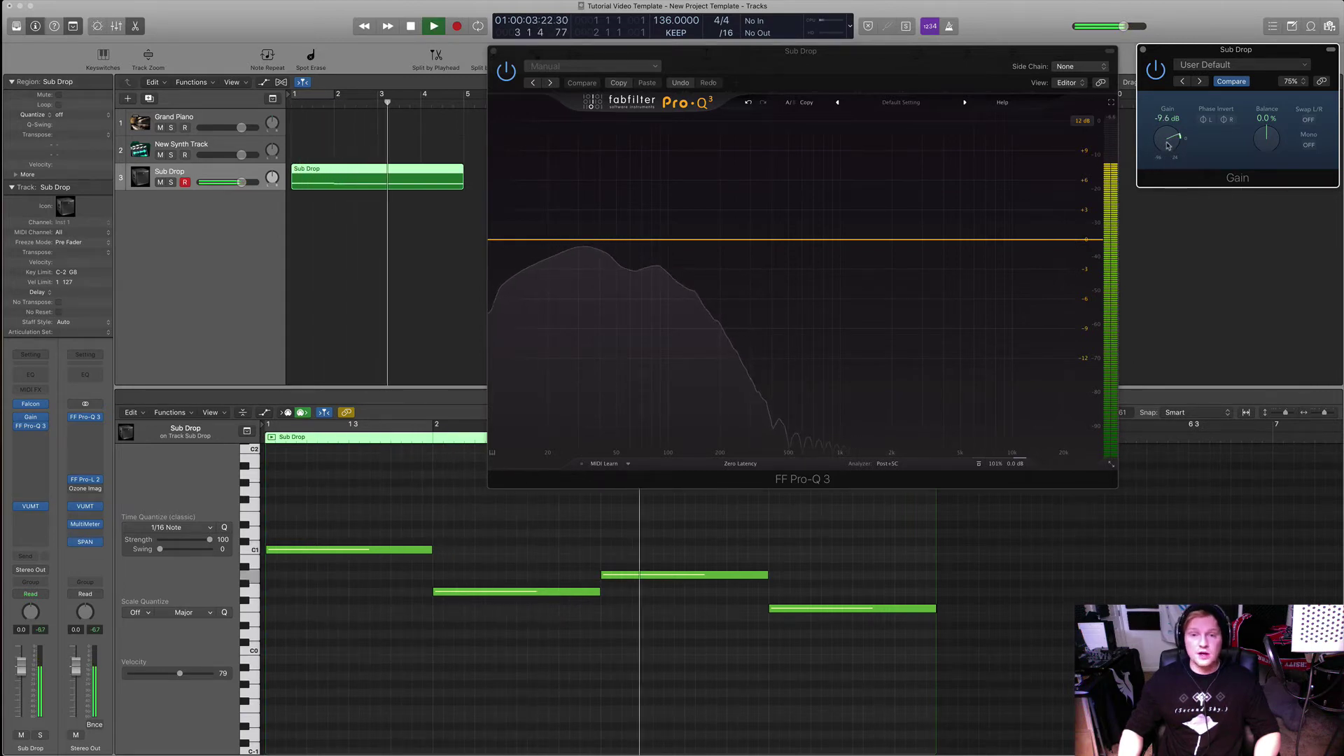
{"action": "key", "text": "space"}
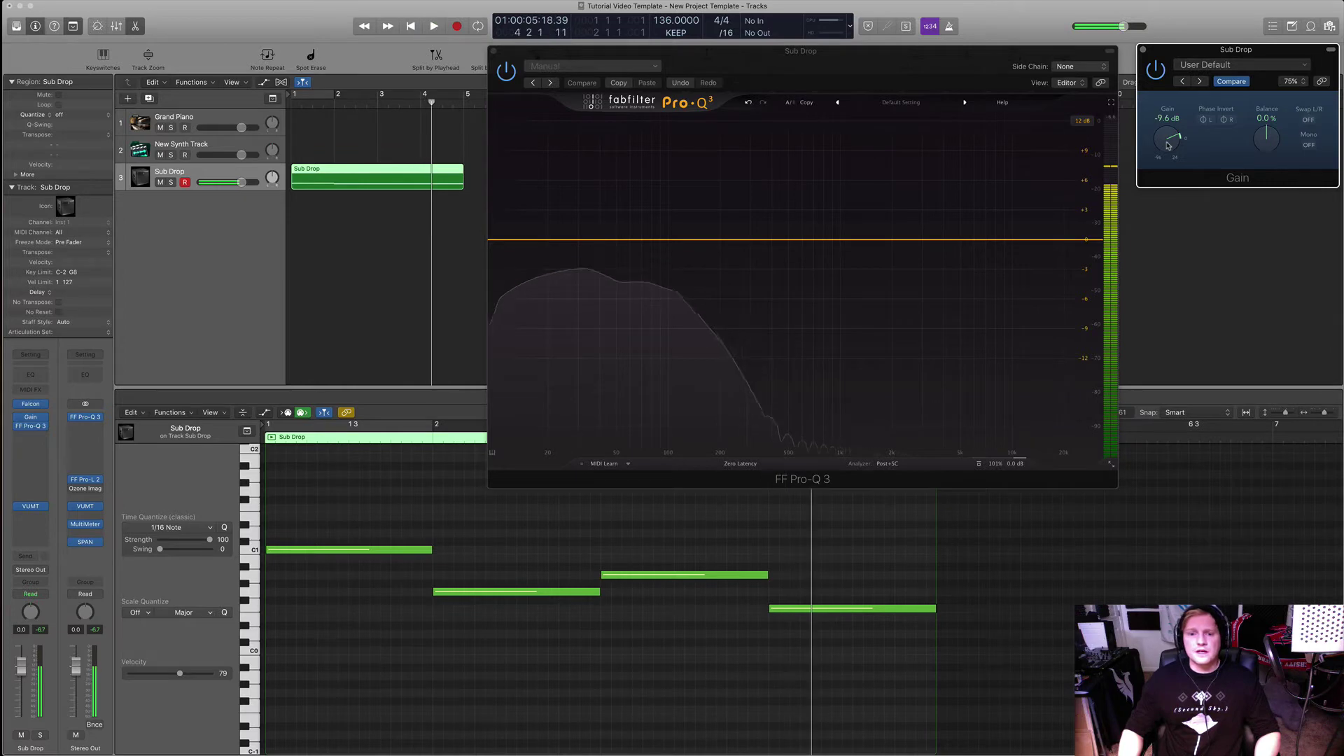
{"action": "key", "text": "Return"}
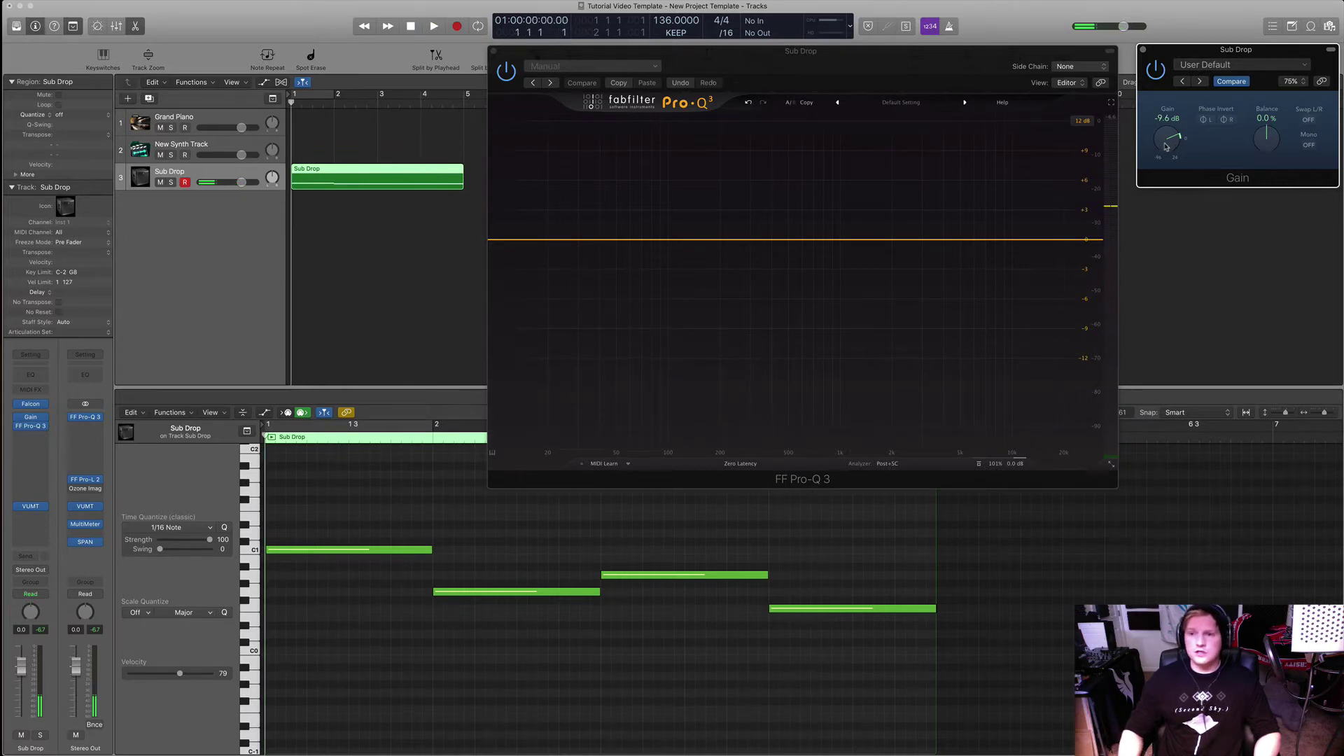
{"action": "left_click_drag", "start_coordinate": [1167, 145], "coordinate": [1166, 143]}
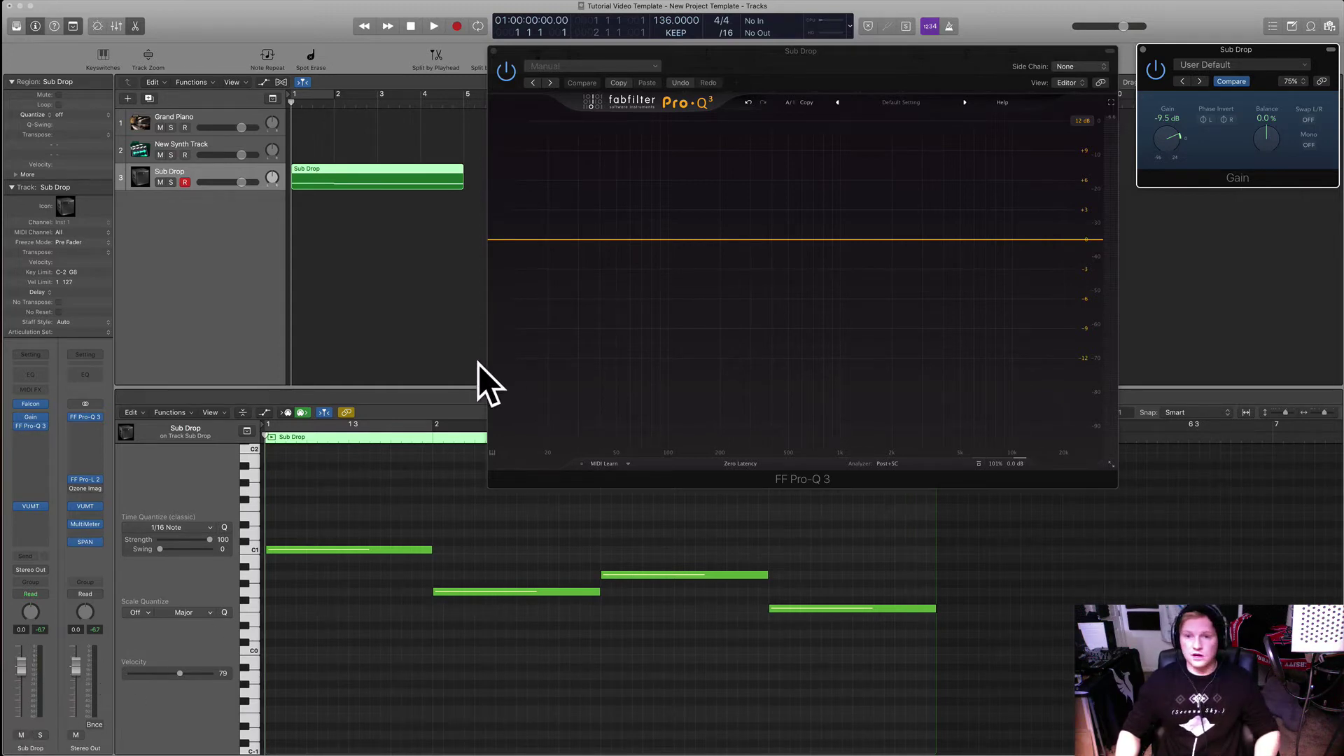
- Move the Pro-Q 3 window slightly lower and play the bassline to examine its spectrum in the analyzer
{"action": "left_click", "coordinate": [944, 132]}
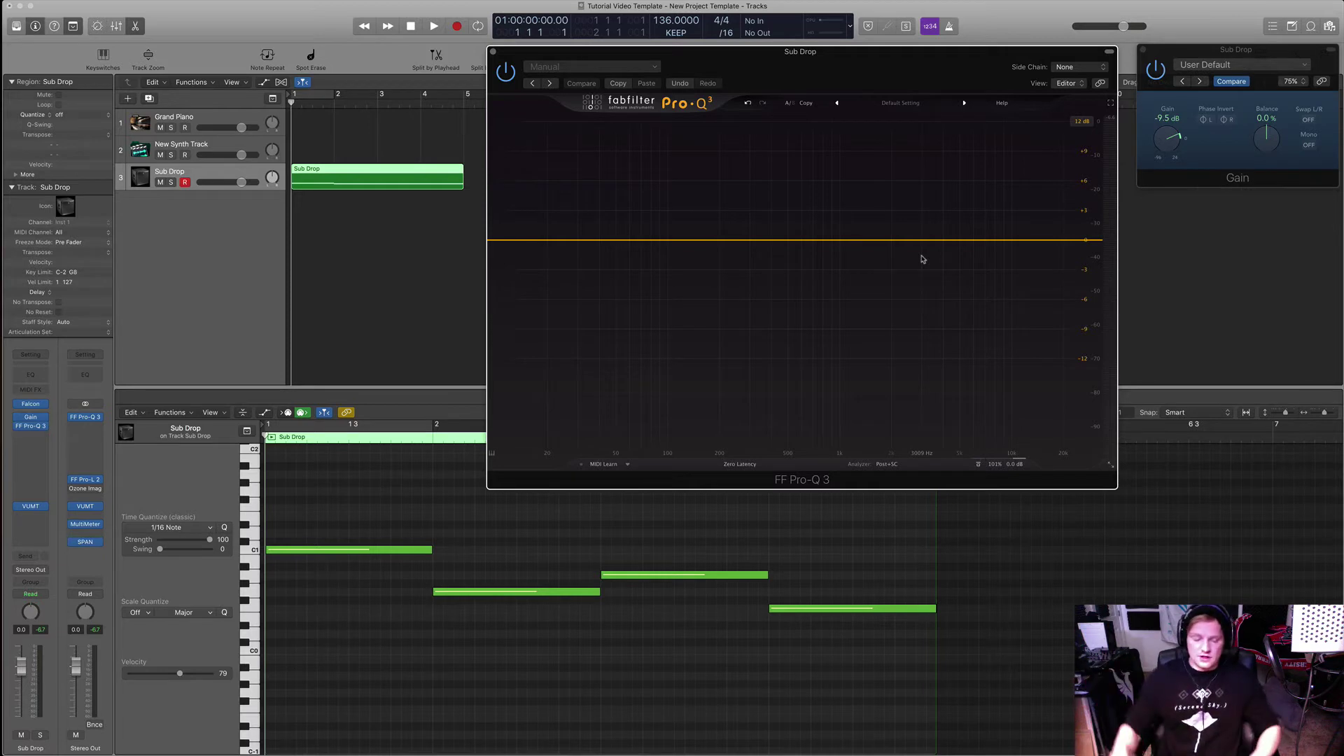
{"action": "left_click_drag", "start_coordinate": [849, 54], "coordinate": [870, 117]}
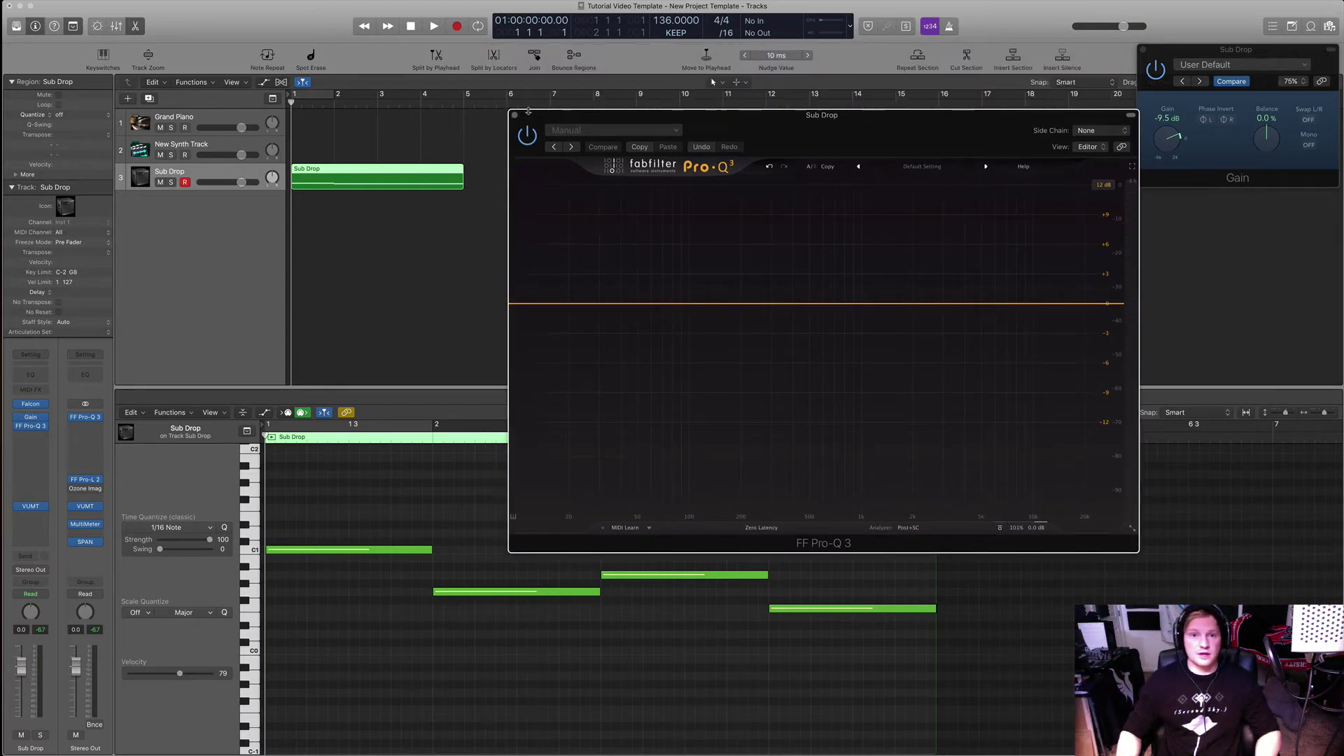
{"action": "left_click_drag", "start_coordinate": [630, 115], "coordinate": [592, 99]}
{"action": "key", "text": "space"}
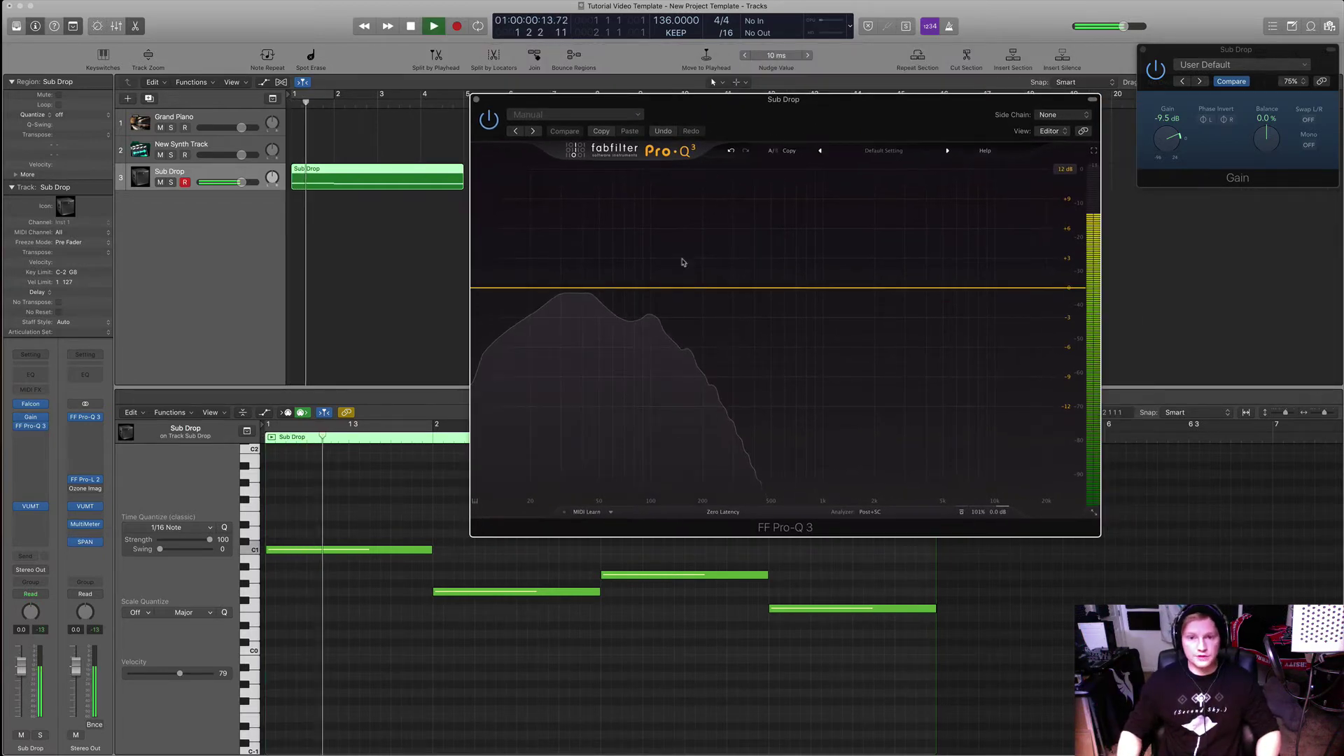
{"action": "left_click_drag", "start_coordinate": [1165, 147], "coordinate": [1165, 145]}
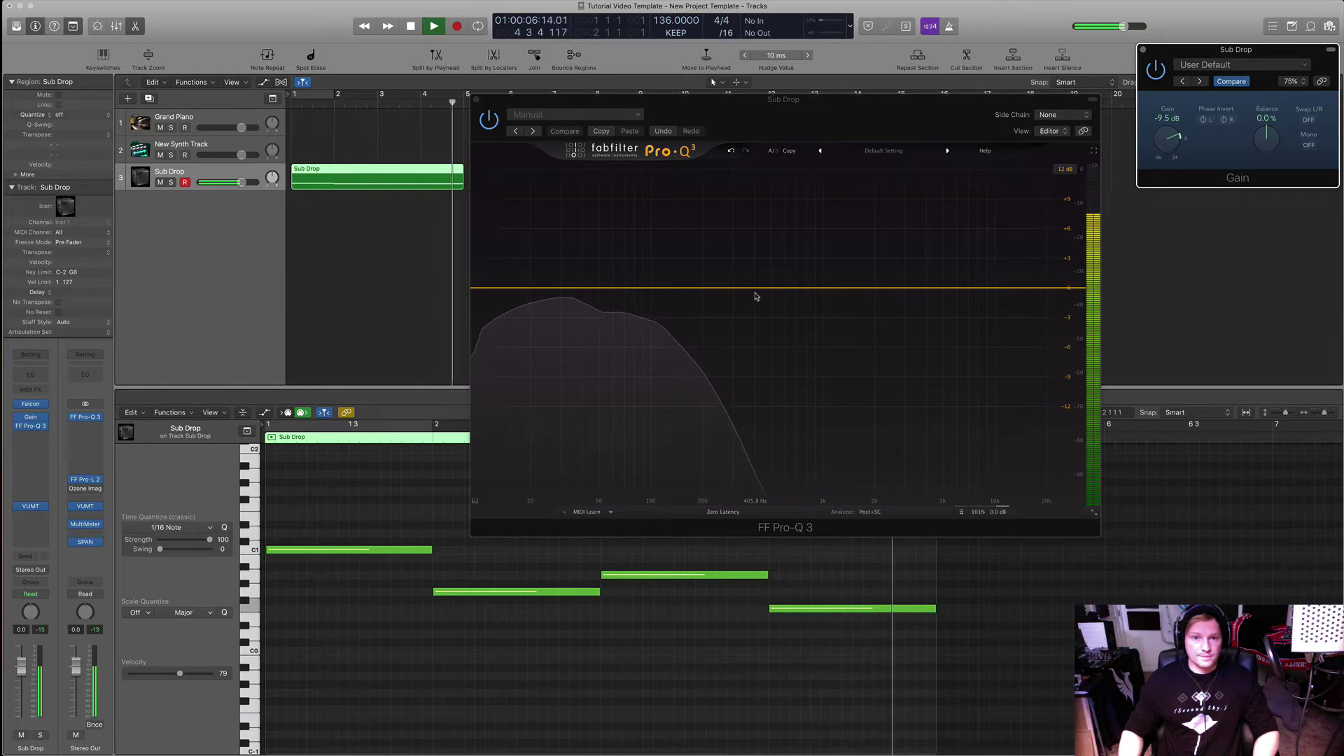
{"action": "key", "text": "space"}
- Open the Sub Drop track's VUMT meter and move its window below the Gain window
{"action": "left_click", "coordinate": [30, 506]}
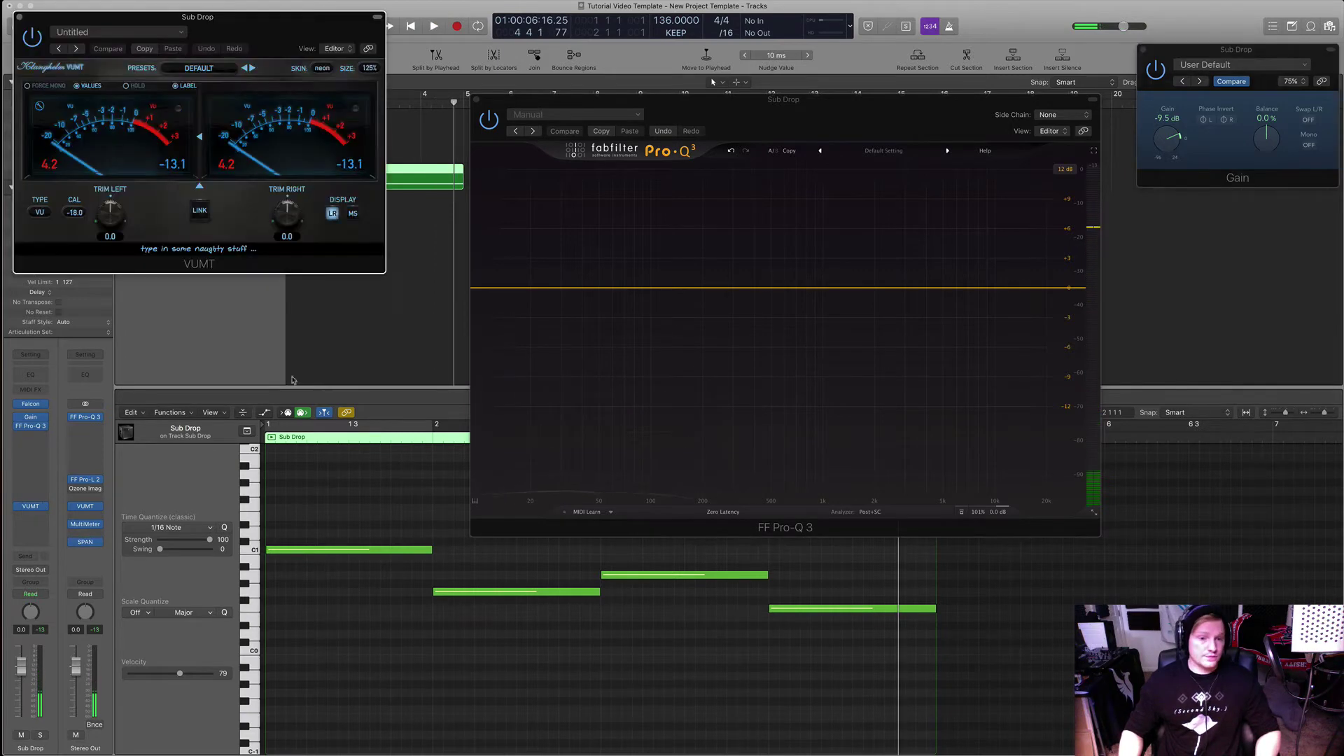
{"action": "left_click_drag", "start_coordinate": [198, 17], "coordinate": [1138, 235]}
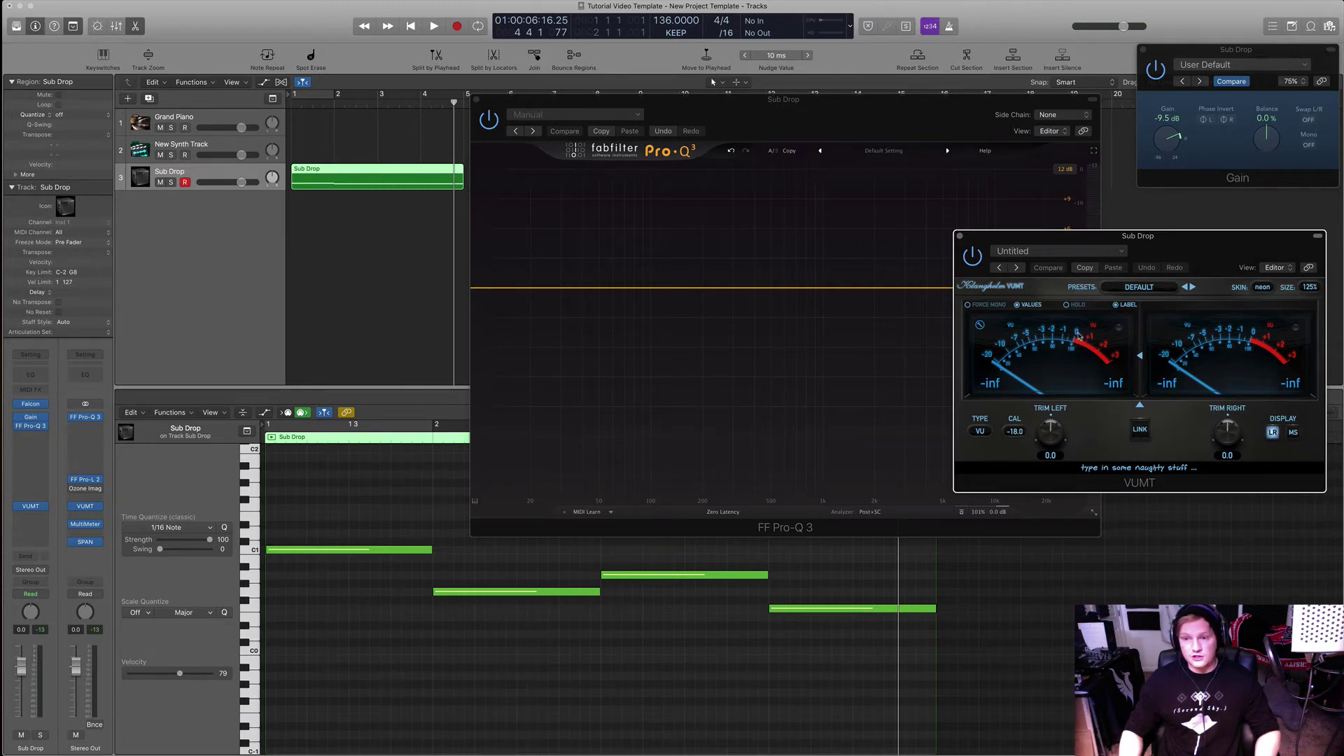
{"action": "left_click", "coordinate": [1139, 287]}
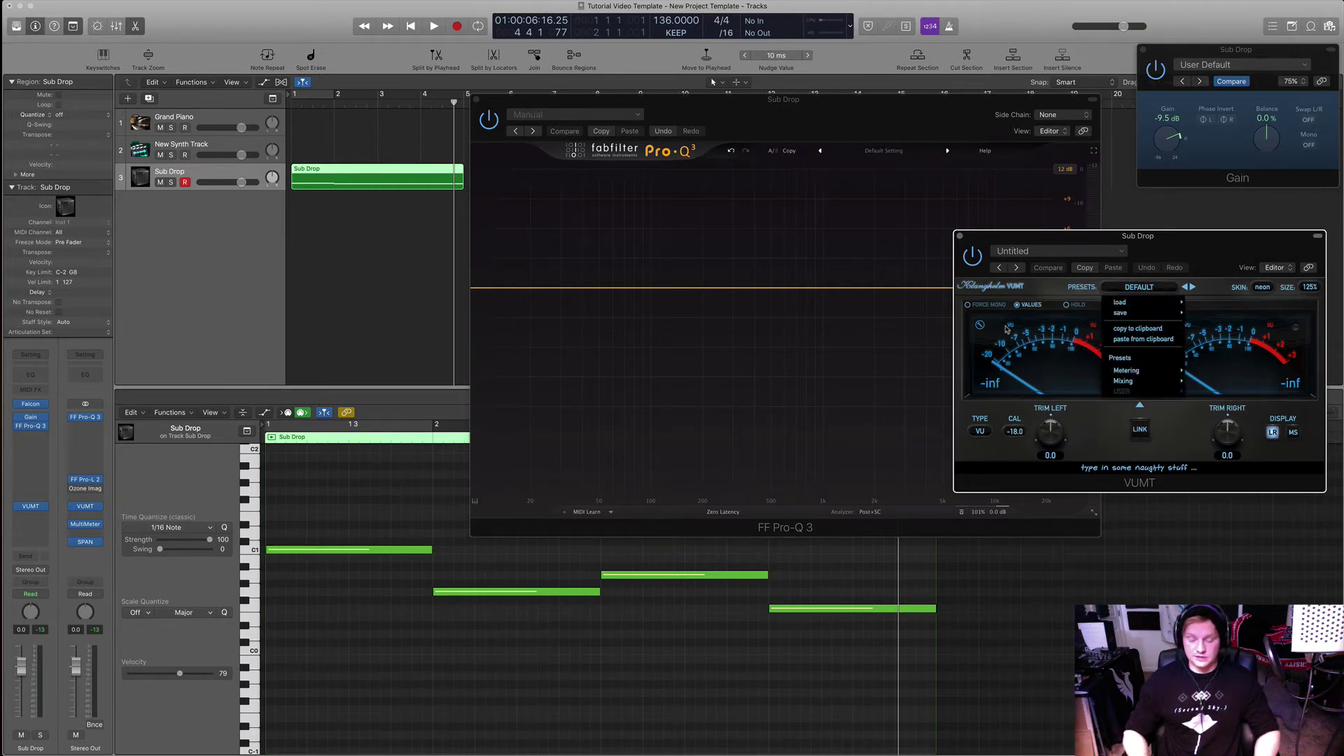
{"action": "left_click", "coordinate": [1123, 207]}
{"action": "left_click", "coordinate": [1124, 207]}
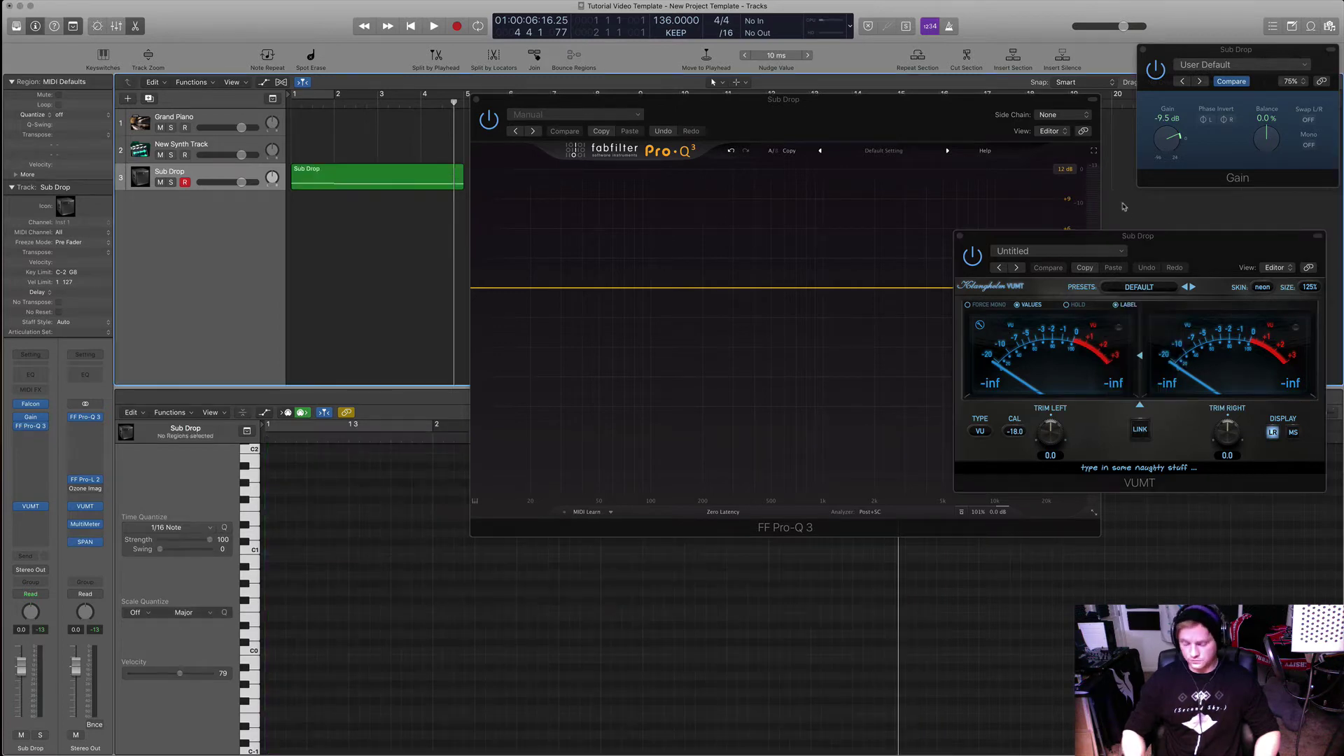
- Play the bassline from the start and lower the Gain to -14.0 dB using the VUMT meter as reference
{"action": "key", "text": "Return"}
{"action": "key", "text": "space"}
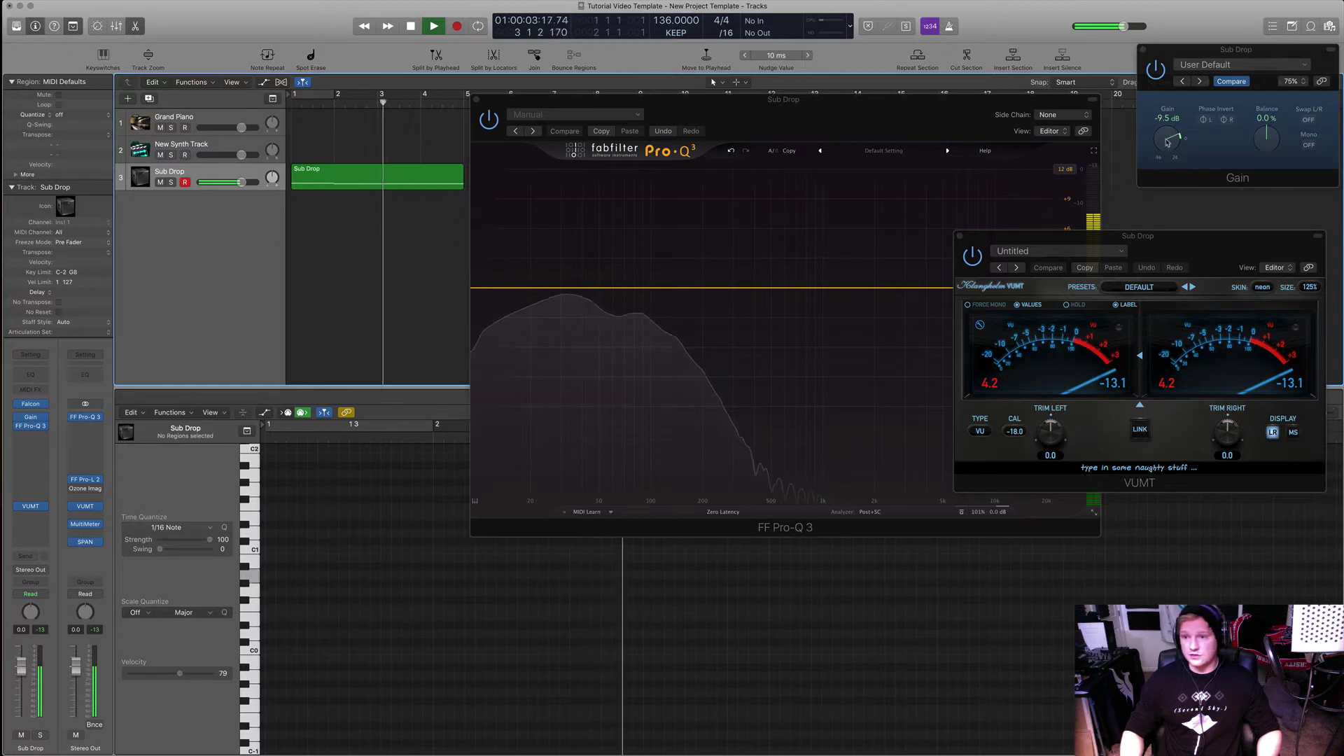
{"action": "left_click_drag", "start_coordinate": [1167, 140], "coordinate": [1167, 150]}
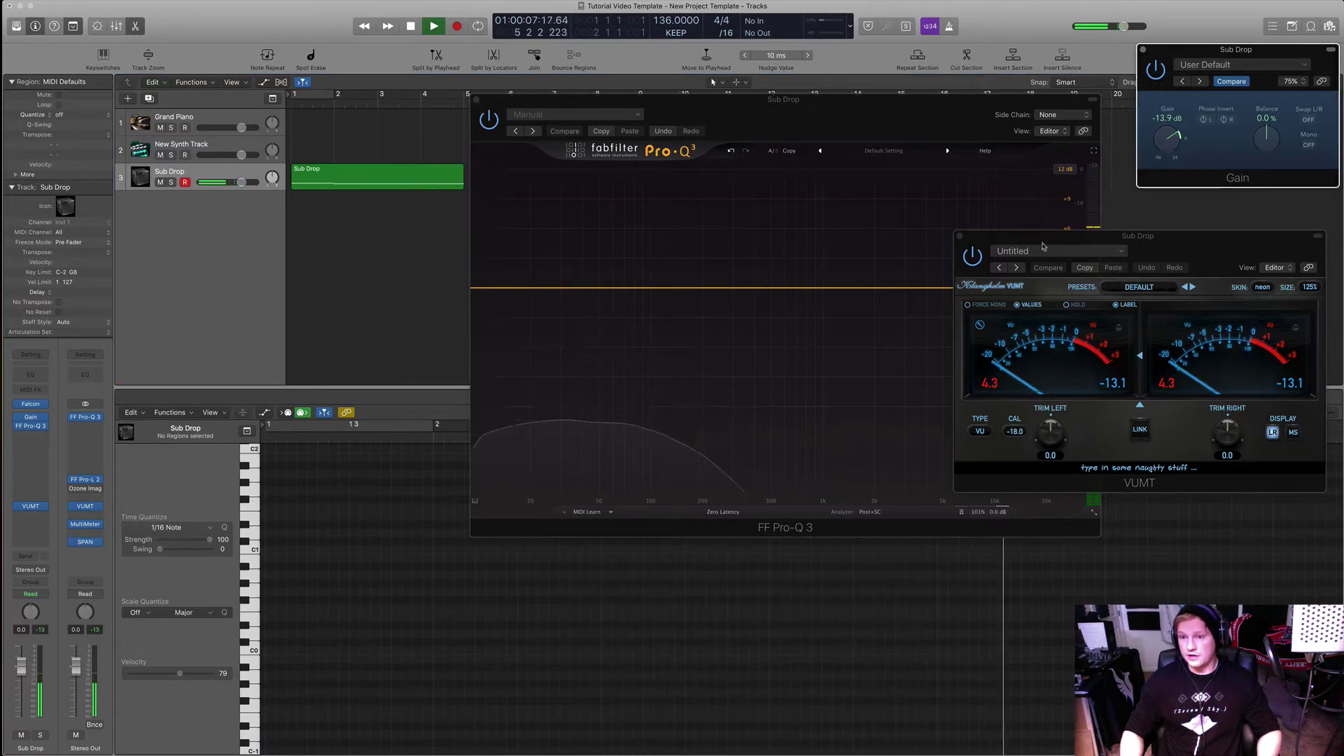
{"action": "left_click", "coordinate": [420, 299]}
{"action": "key", "text": "space"}
{"action": "key", "text": "space"}
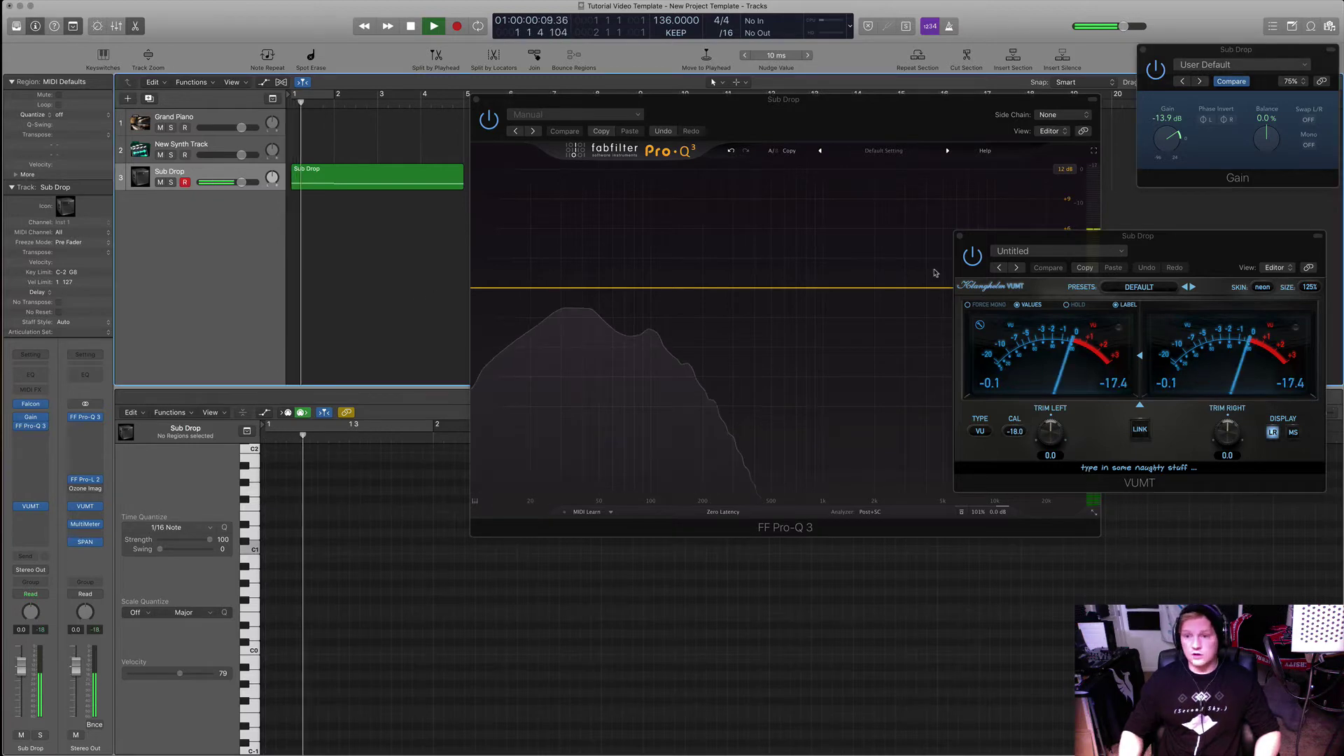
{"action": "left_click", "coordinate": [1166, 142]}
{"action": "left_click_drag", "start_coordinate": [1166, 142], "coordinate": [1168, 167]}
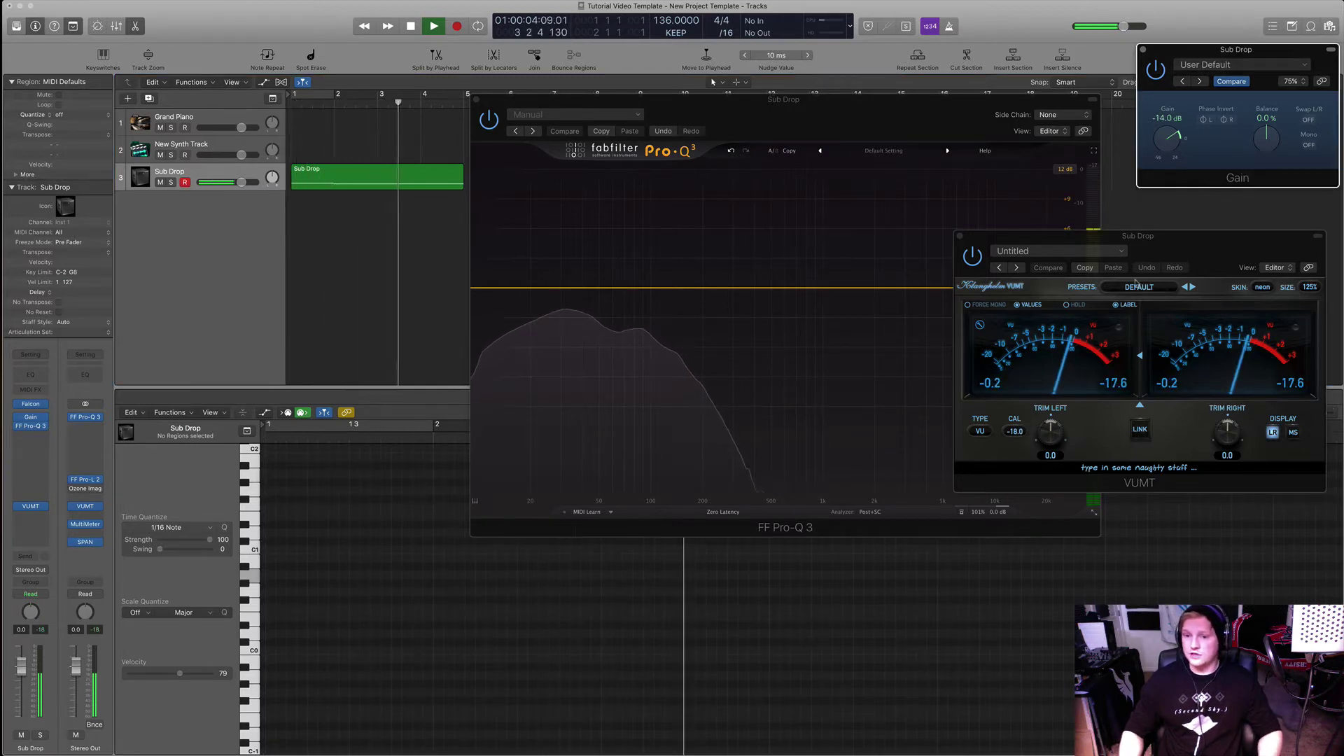
- Close the VUMT meter and set the Pro-Q 3 display range to 6 dB while replaying the bassline
{"action": "left_click", "coordinate": [959, 236]}
{"action": "left_click", "coordinate": [1065, 169]}
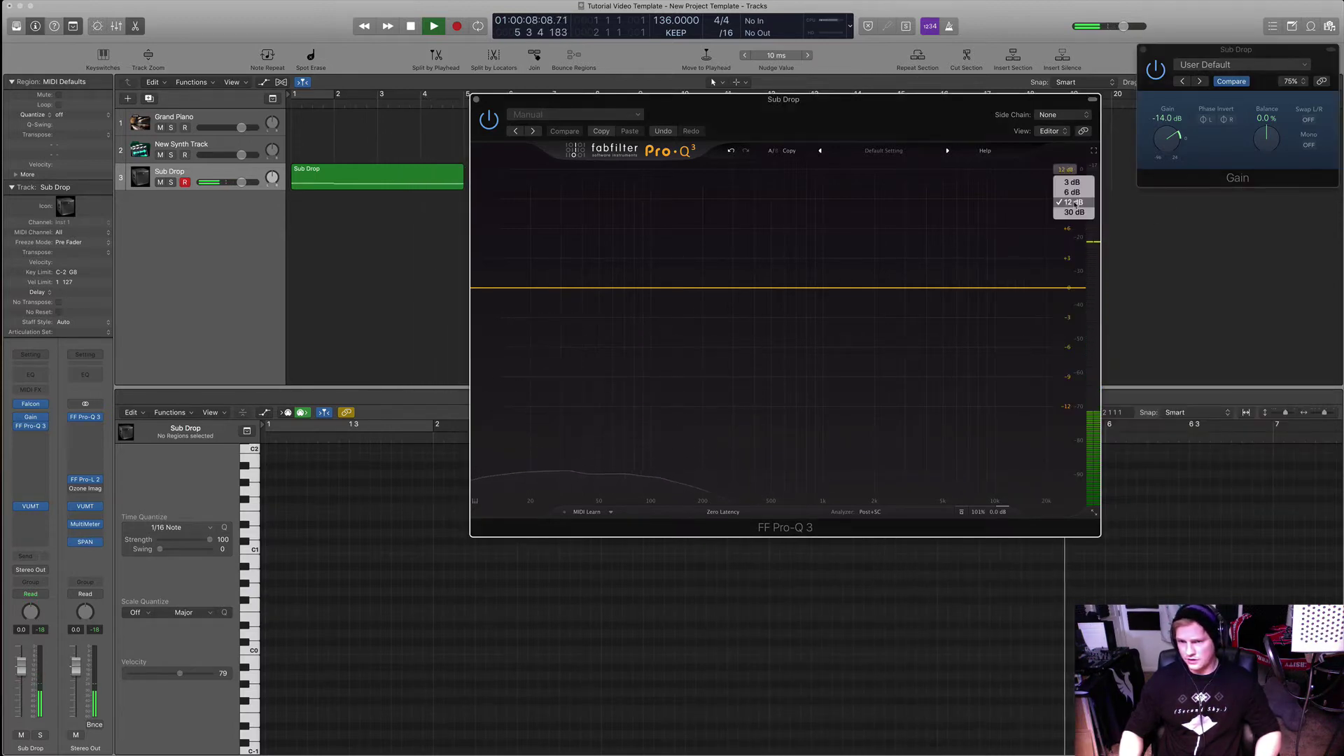
{"action": "left_click", "coordinate": [1069, 190]}
{"action": "left_click", "coordinate": [411, 255]}
{"action": "key", "text": "Return"}
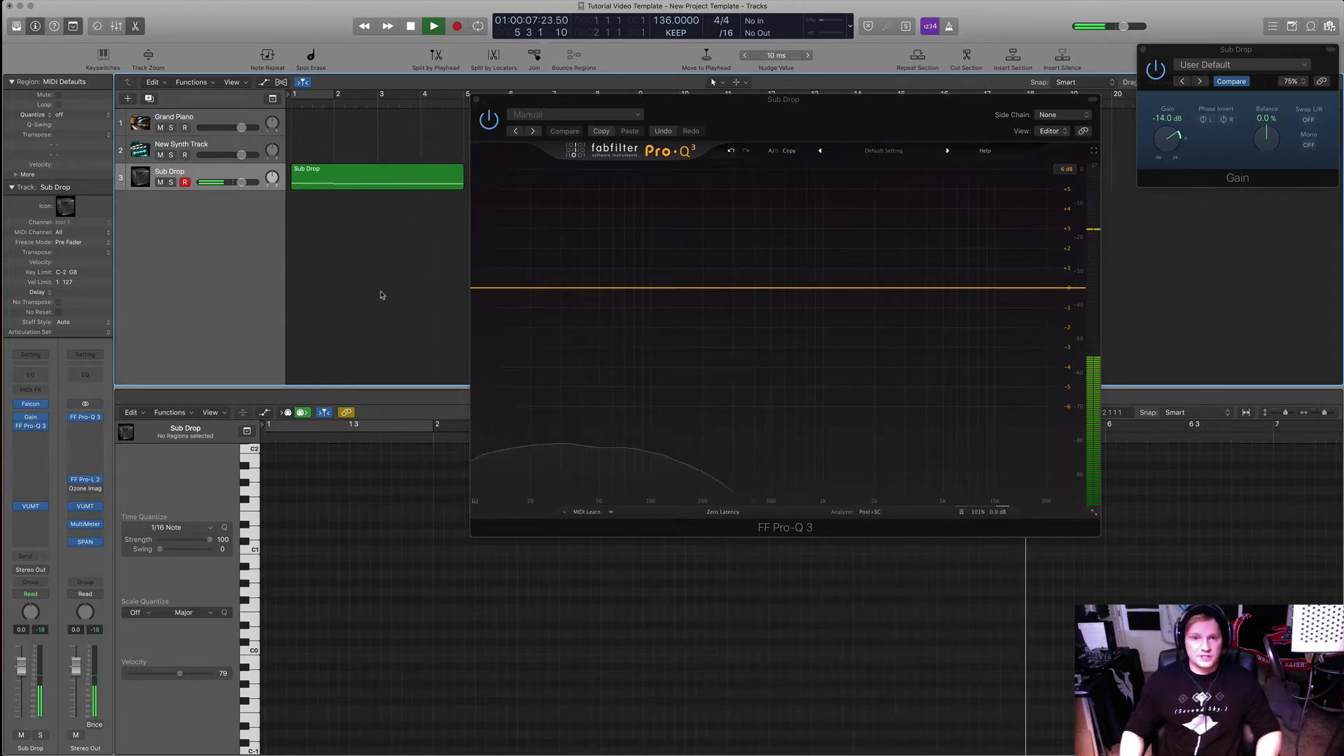
- Stop playback and close the Pro-Q 3 window, the Gain window and the piano roll editor
{"action": "left_click", "coordinate": [483, 105]}
{"action": "key", "text": "space"}
{"action": "left_click", "coordinate": [478, 99]}
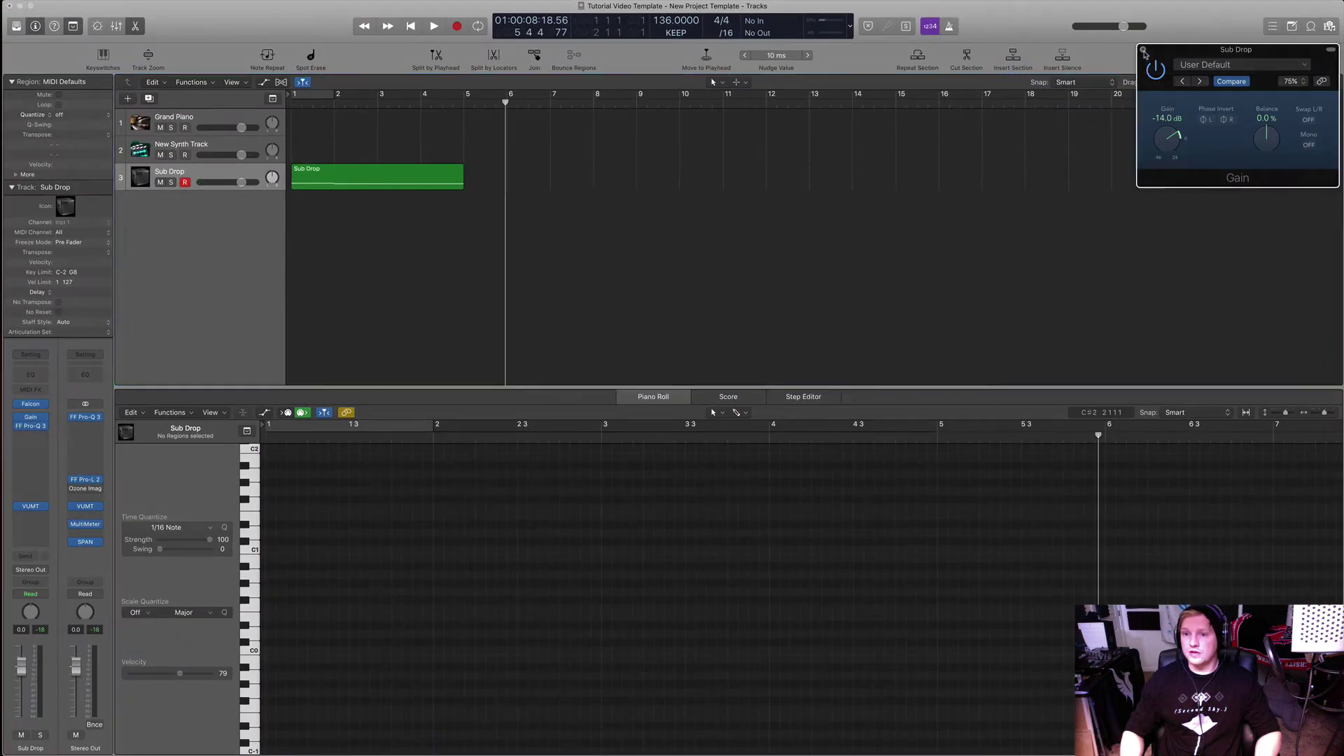
{"action": "left_click", "coordinate": [1142, 50]}
{"action": "key", "text": "e"}
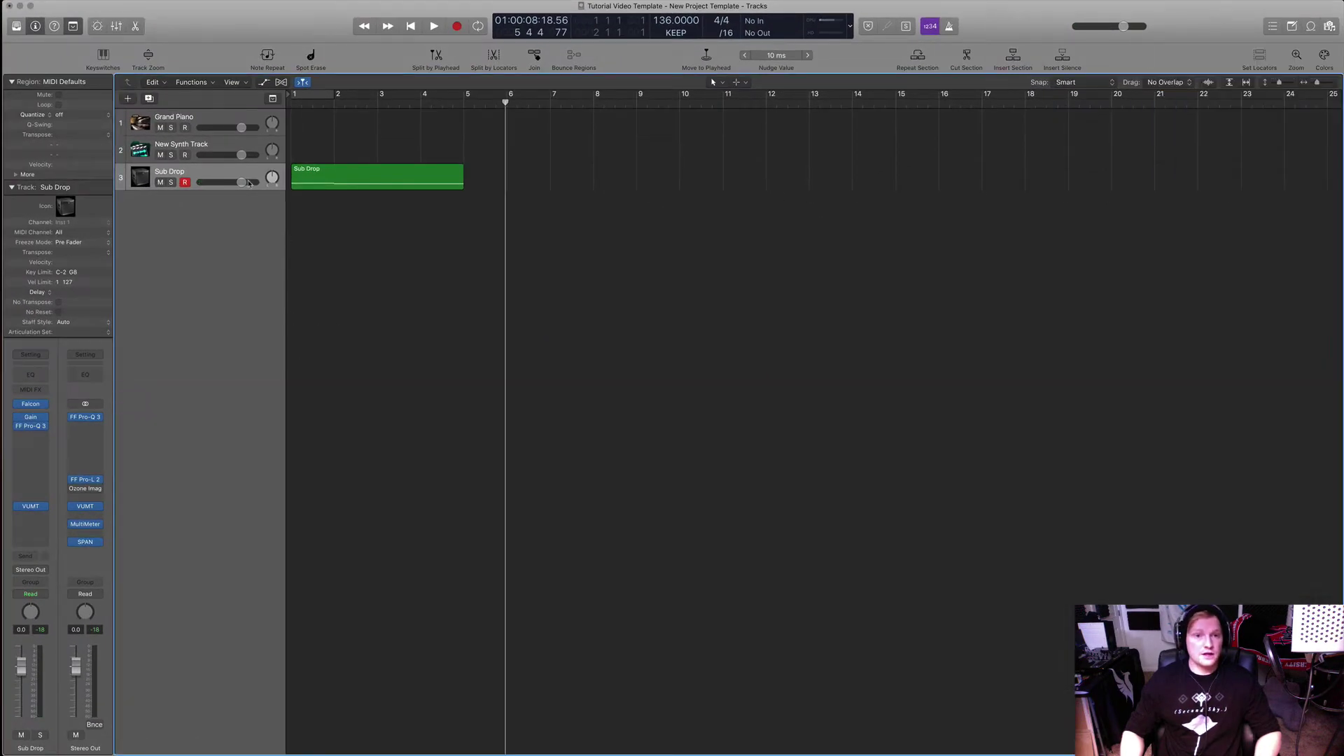
- Loop the Sub Drop region out to bar 13 and make the track lanes taller
{"action": "left_click_drag", "start_coordinate": [455, 170], "coordinate": [634, 231]}
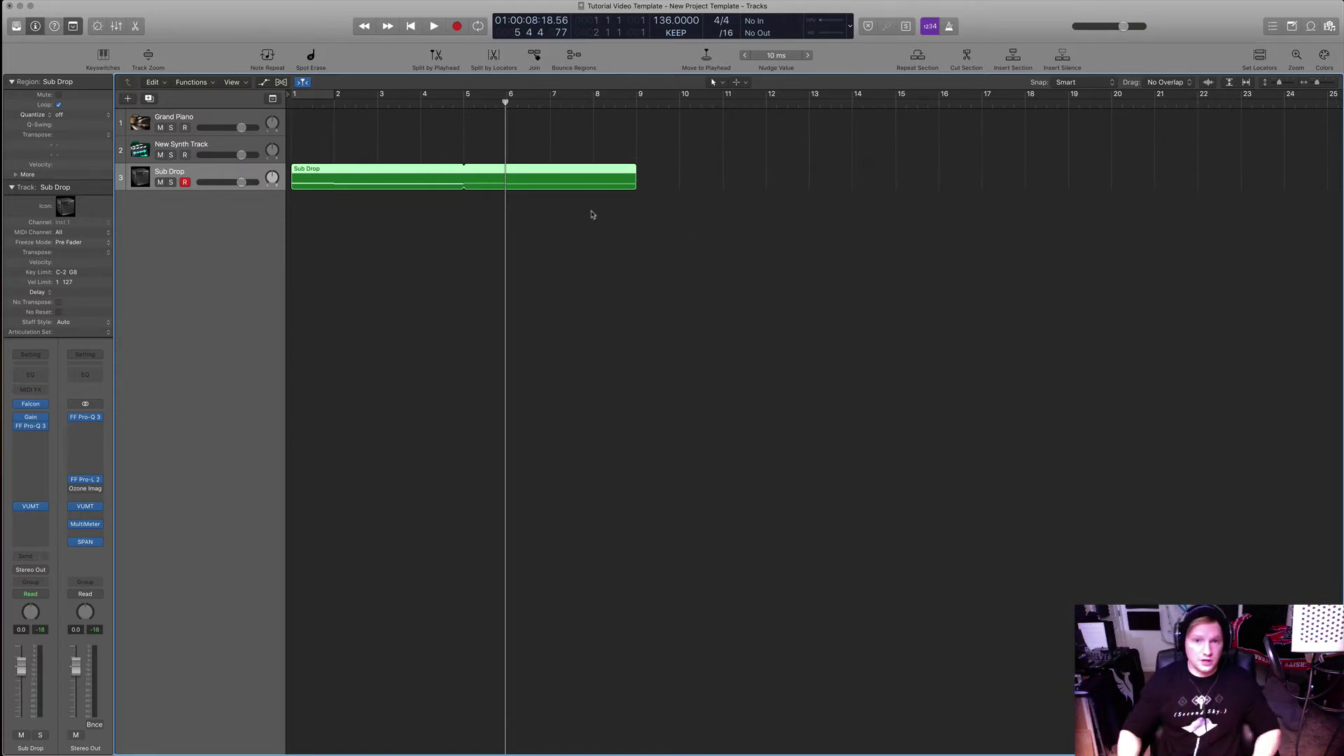
{"action": "left_click_drag", "start_coordinate": [637, 170], "coordinate": [831, 220]}
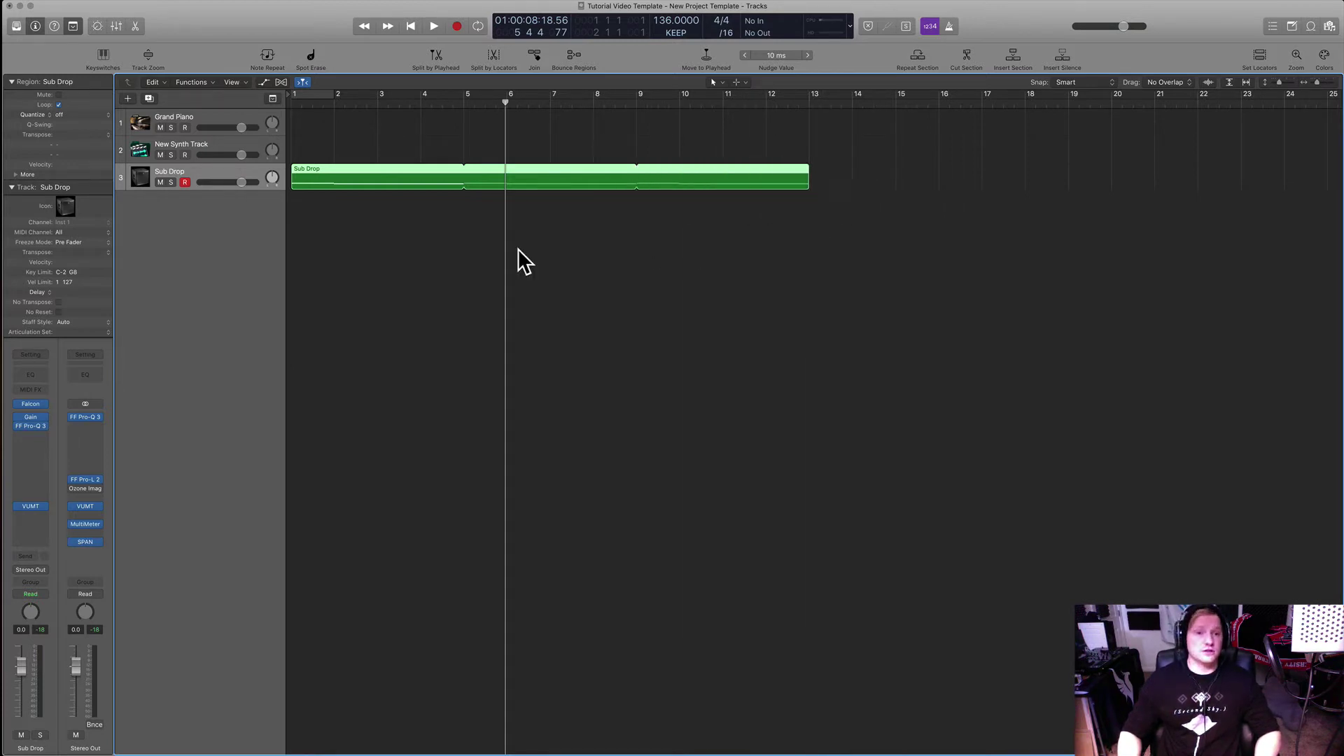
{"action": "left_click", "coordinate": [467, 256]}
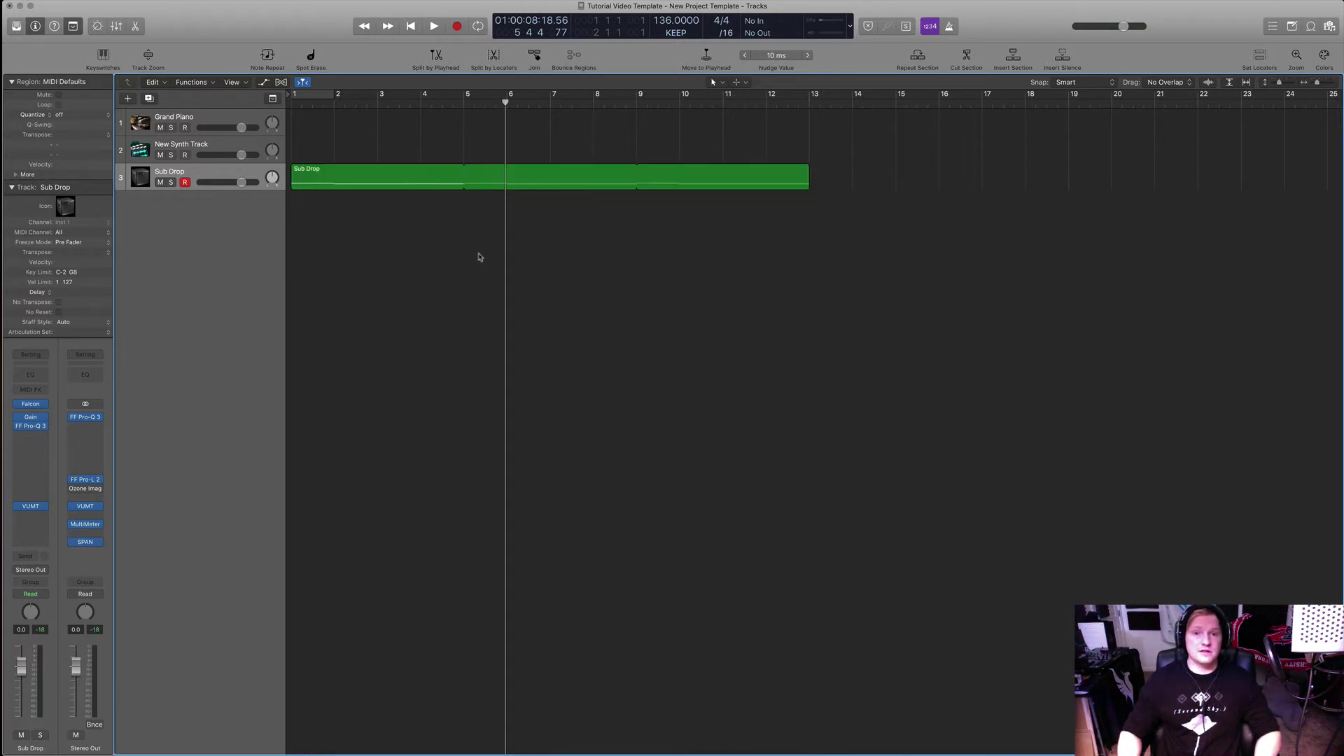
{"action": "left_click", "coordinate": [1279, 83]}
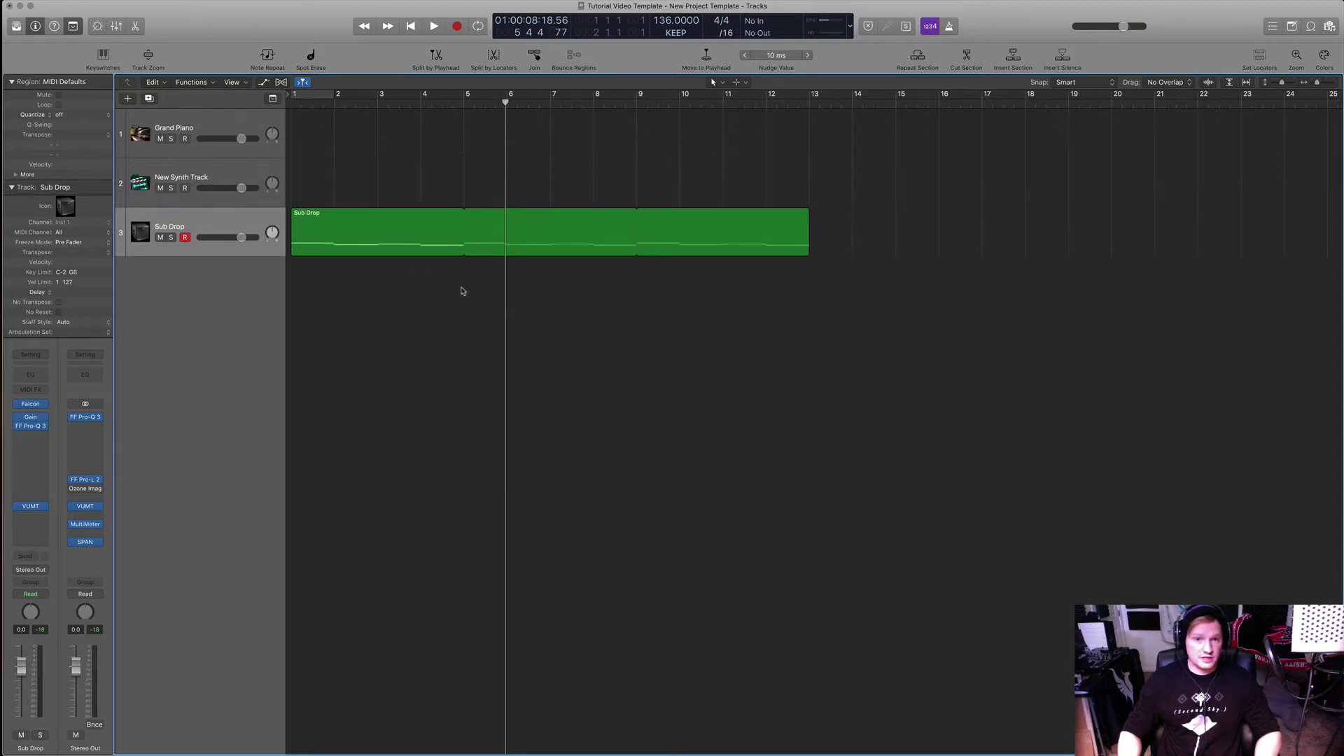
{"action": "key", "text": "Return"}
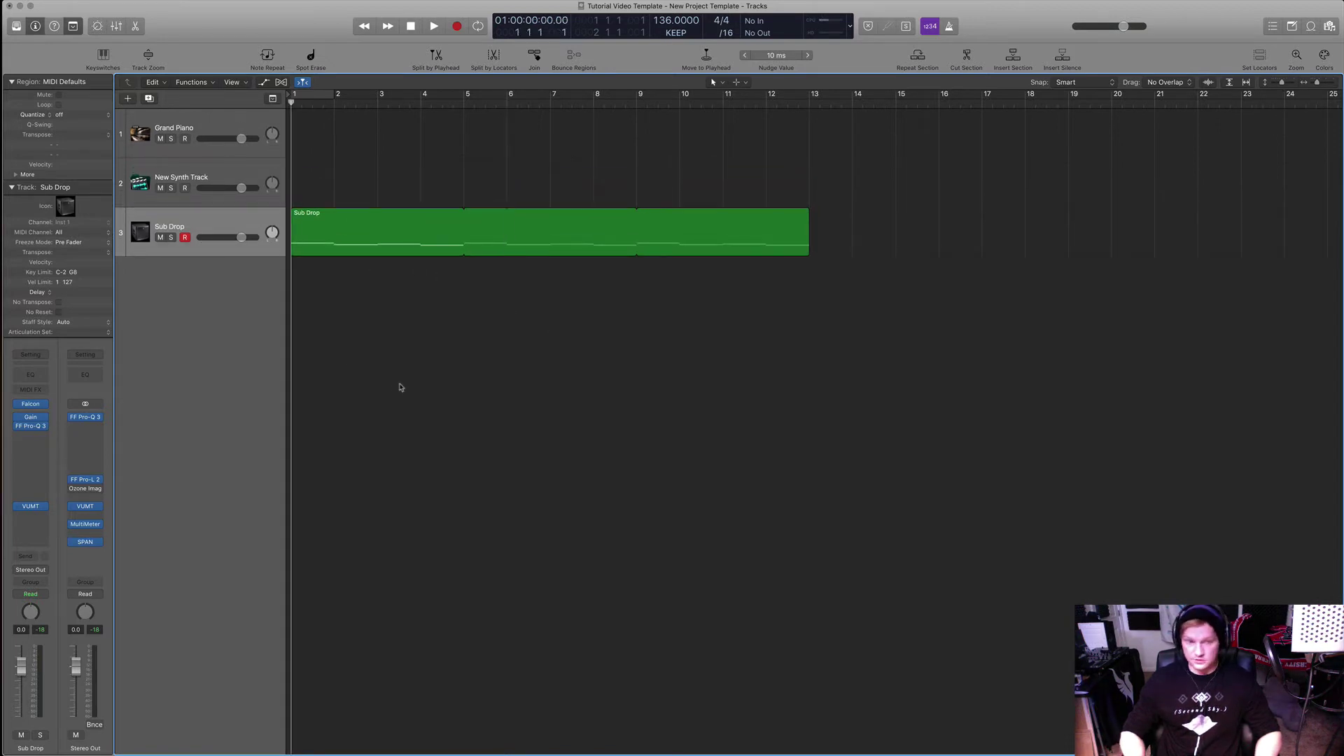
- Open Serum on the New Synth Track and reset it to the Init preset
{"action": "left_click", "coordinate": [224, 180]}
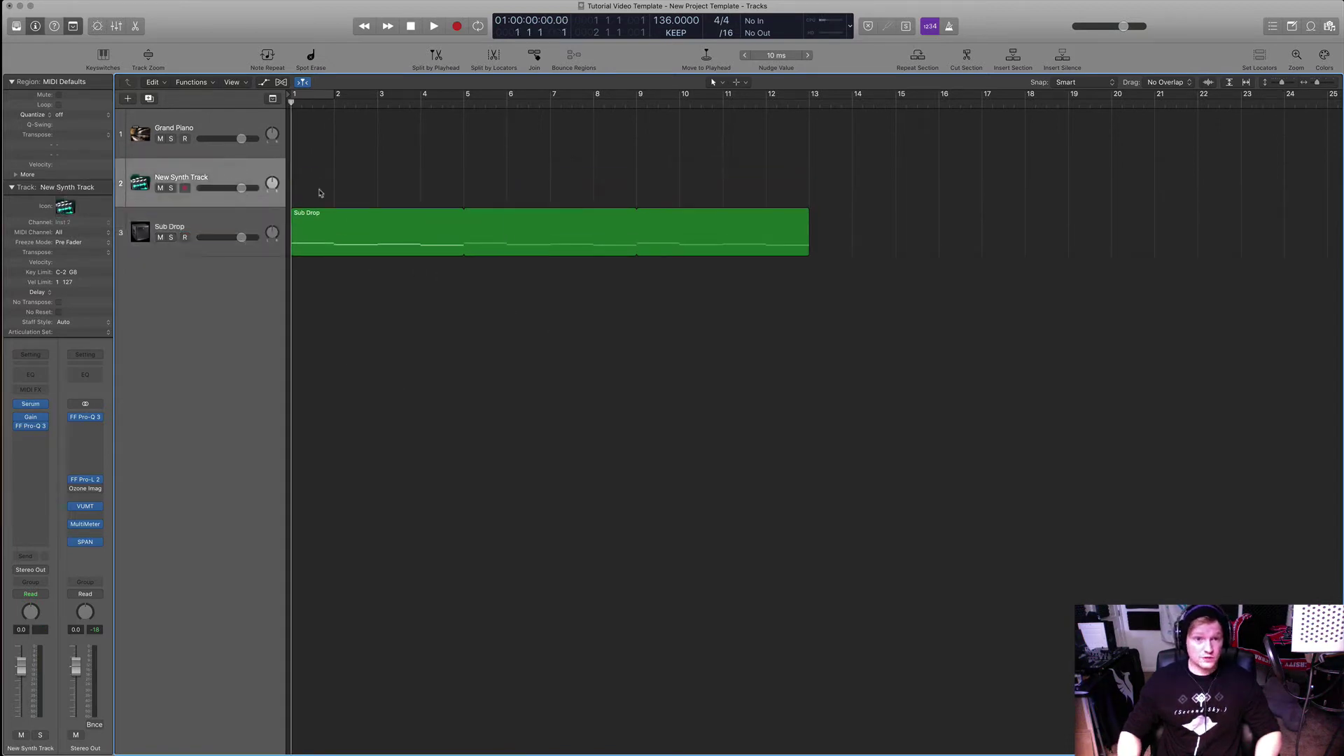
{"action": "left_click", "coordinate": [31, 404]}
{"action": "left_click_drag", "start_coordinate": [766, 203], "coordinate": [797, 189]}
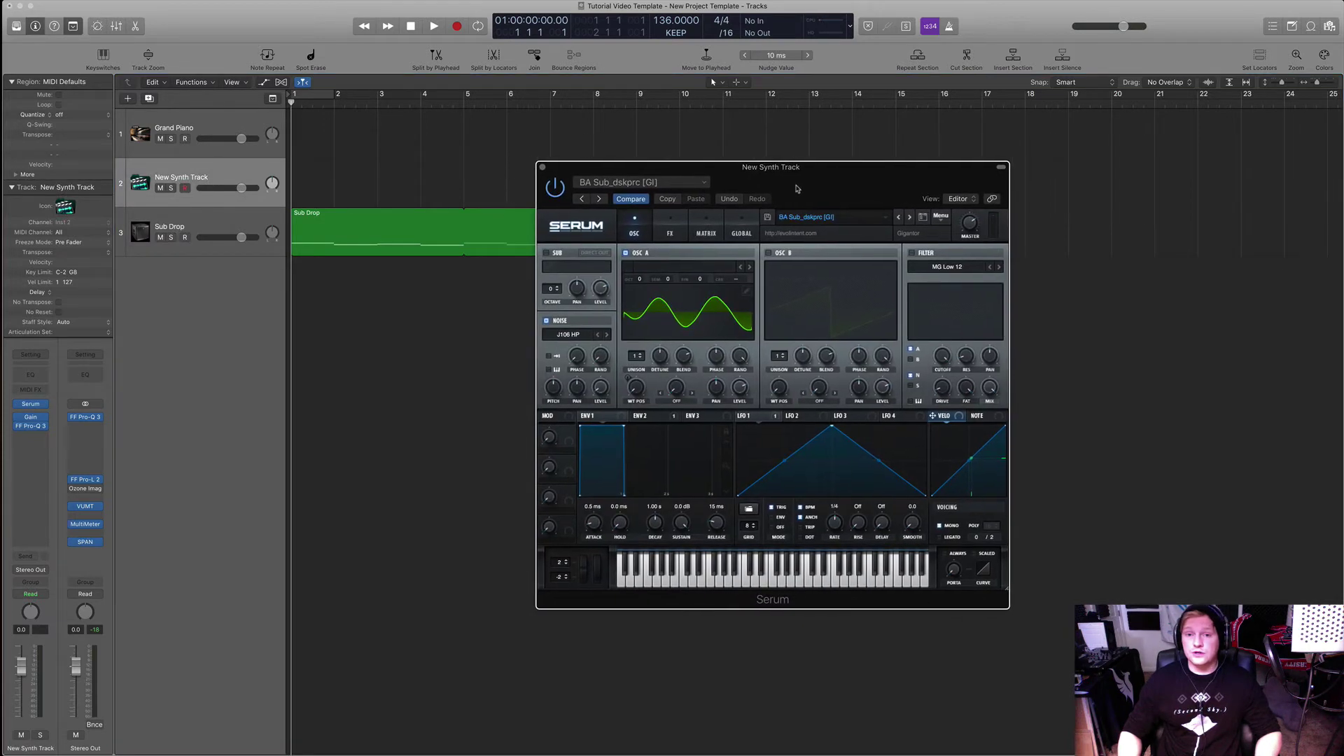
{"action": "left_click", "coordinate": [814, 217]}
{"action": "left_click", "coordinate": [822, 201]}
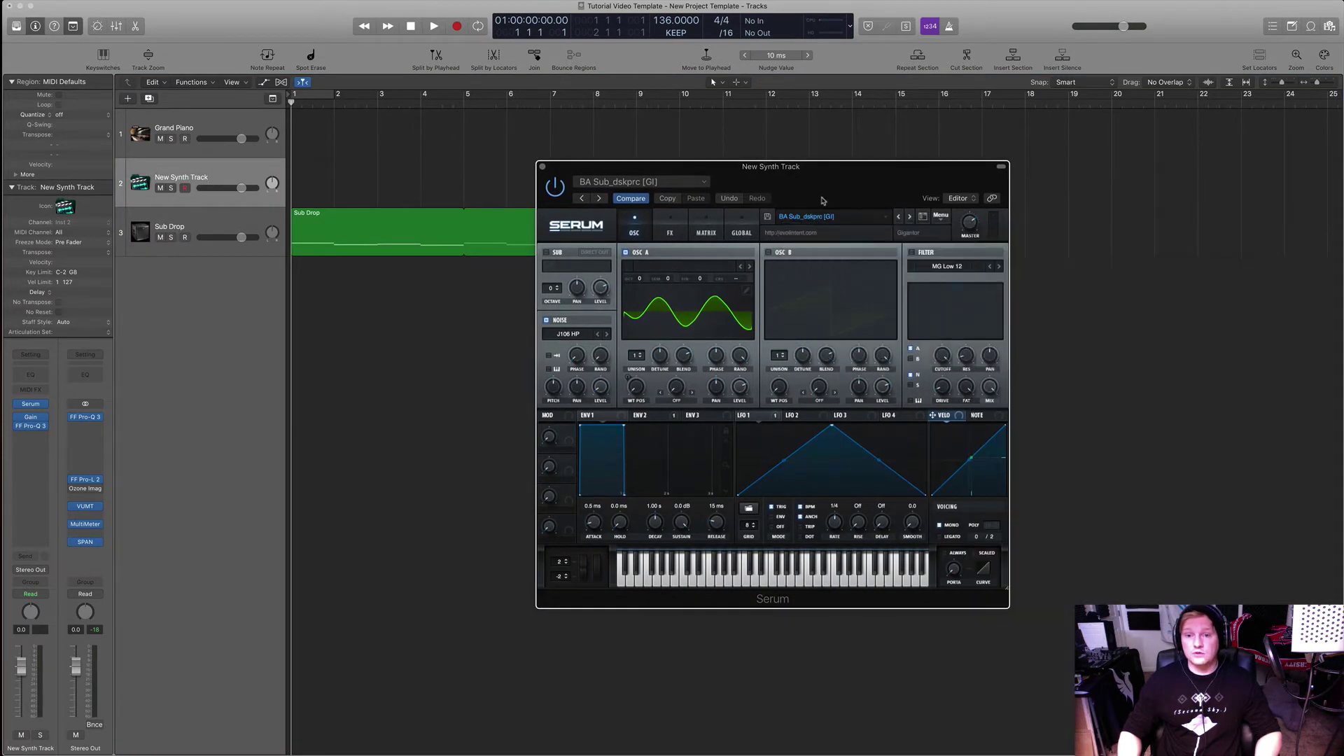
{"action": "left_click", "coordinate": [940, 217]}
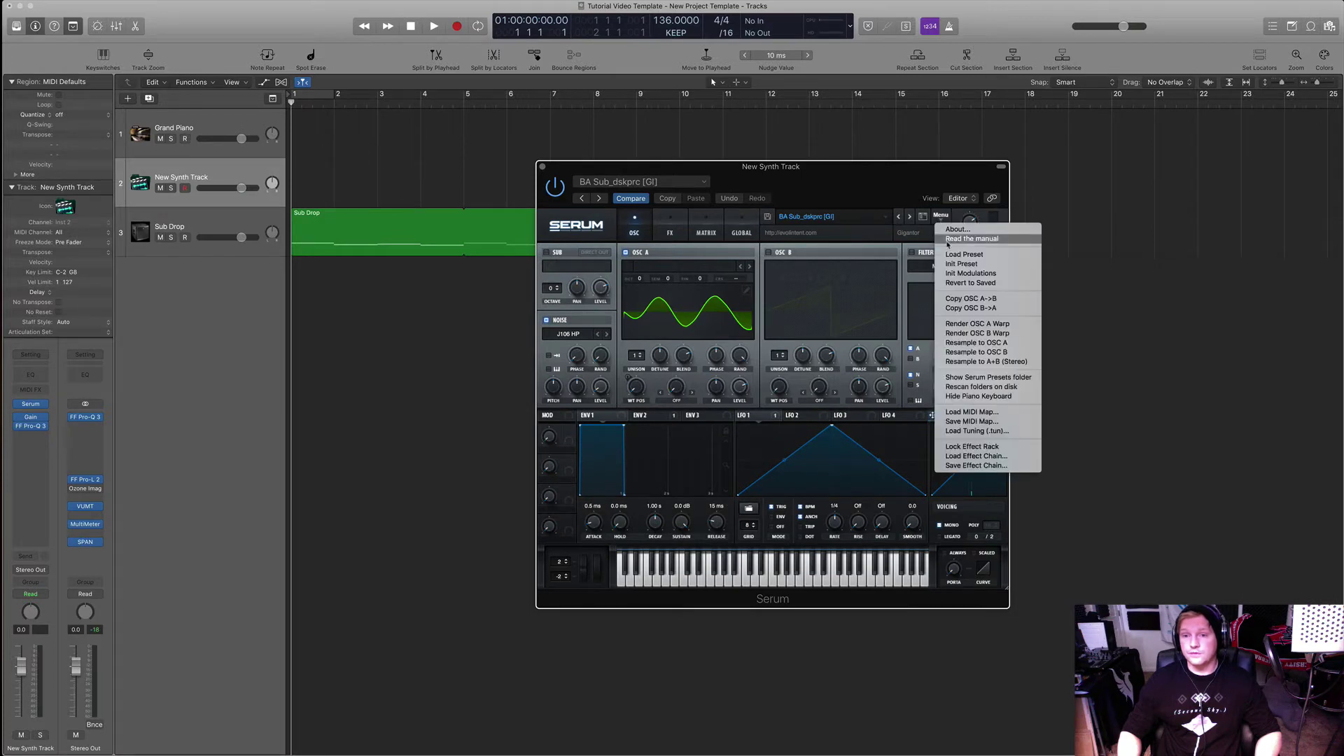
{"action": "left_click", "coordinate": [904, 198]}
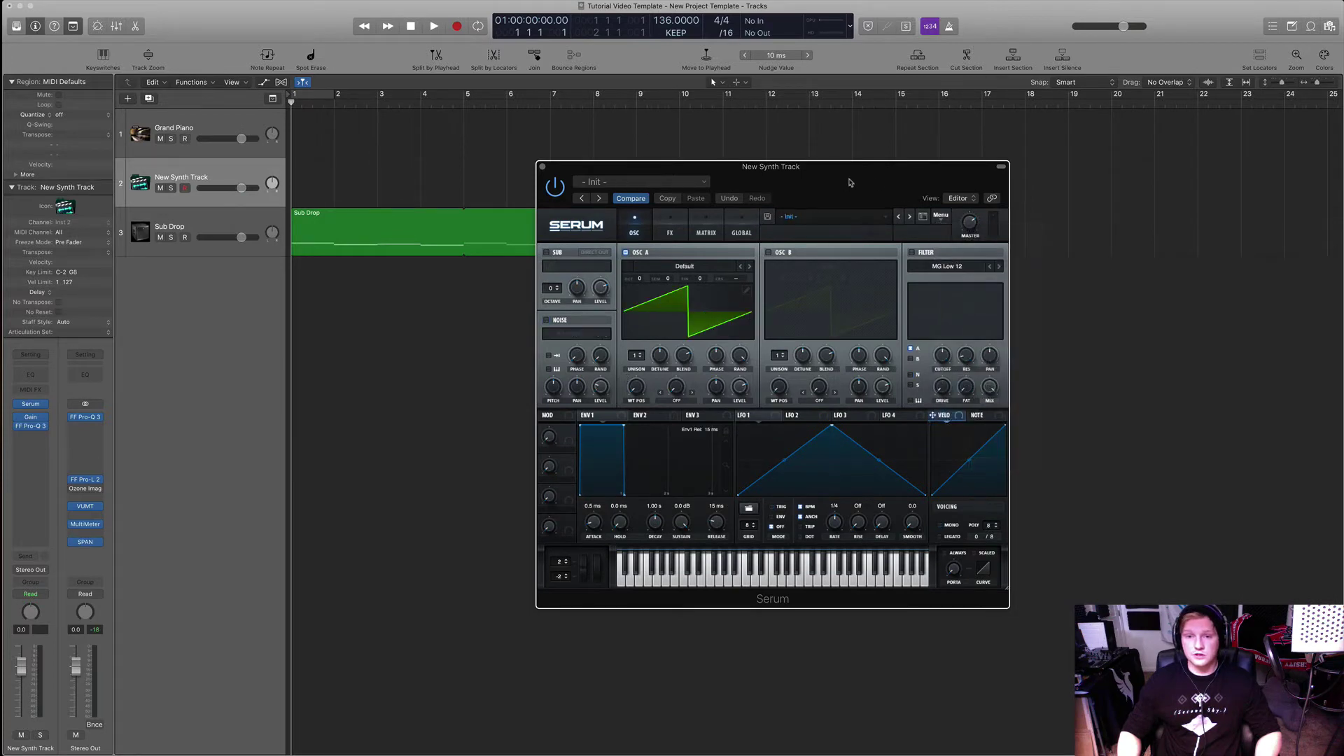
- Move the Serum window aside, enable oscillator B and set the unison of oscillators A and B to 16 voices
{"action": "left_click_drag", "start_coordinate": [851, 187], "coordinate": [871, 175]}
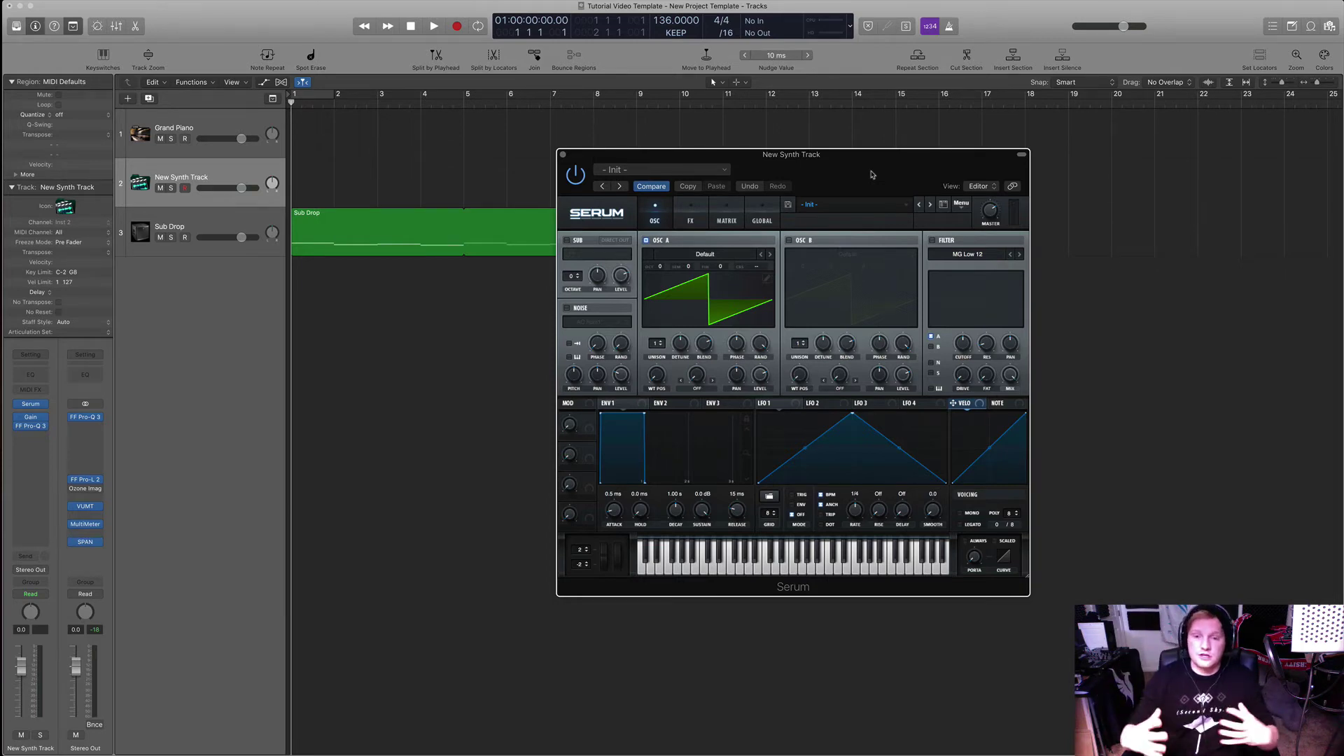
{"action": "left_click_drag", "start_coordinate": [872, 174], "coordinate": [921, 185]}
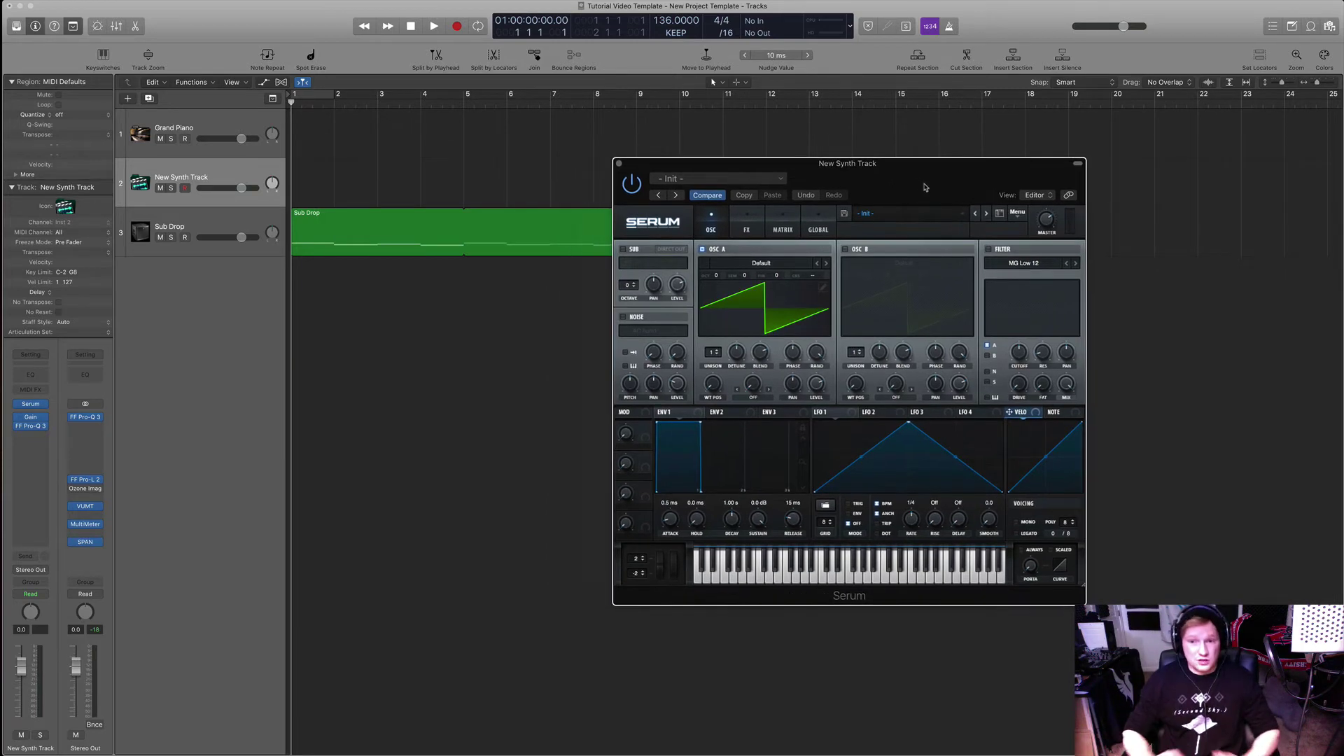
{"action": "left_click", "coordinate": [846, 250]}
{"action": "left_click_drag", "start_coordinate": [713, 352], "coordinate": [713, 329]}
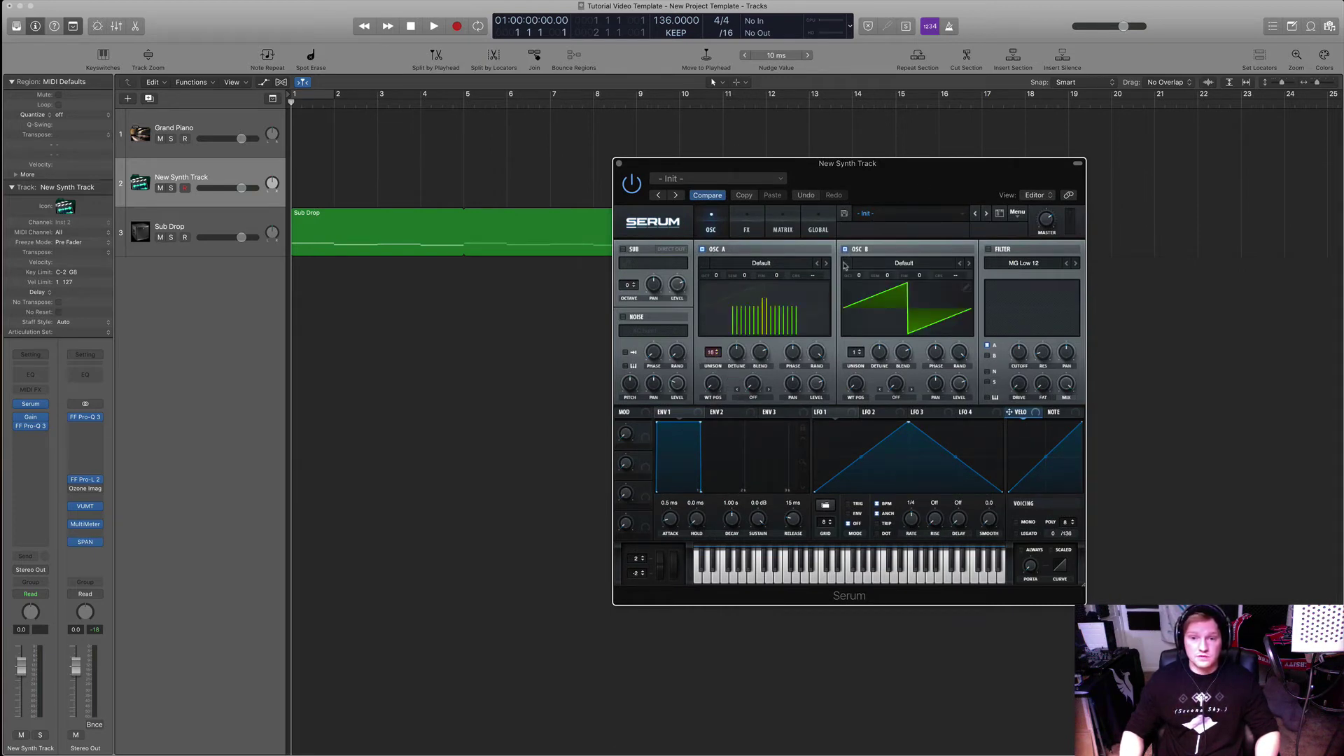
{"action": "left_click_drag", "start_coordinate": [856, 352], "coordinate": [855, 329]}
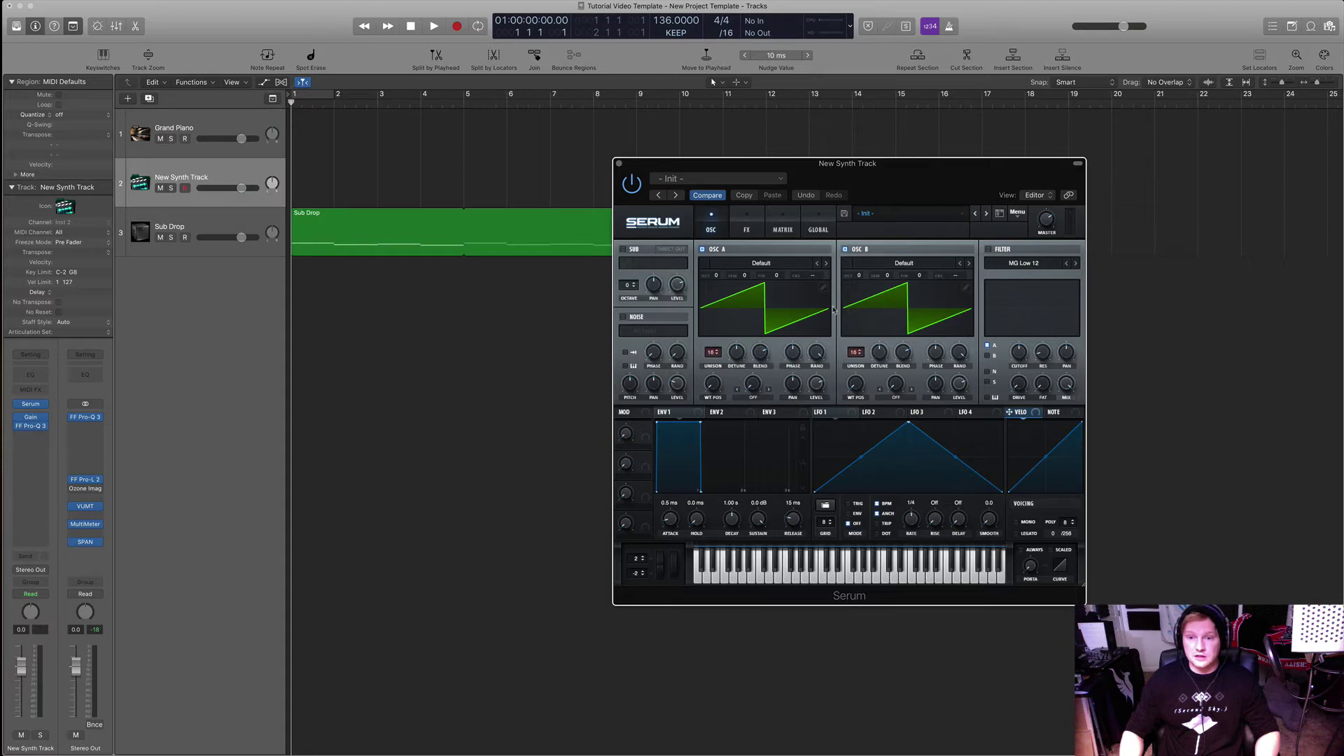
- Open the Gain and Pro-Q 3 plug-ins on the New Synth Track and arrange them beside Serum
{"action": "mouse_move", "coordinate": [31, 426]}
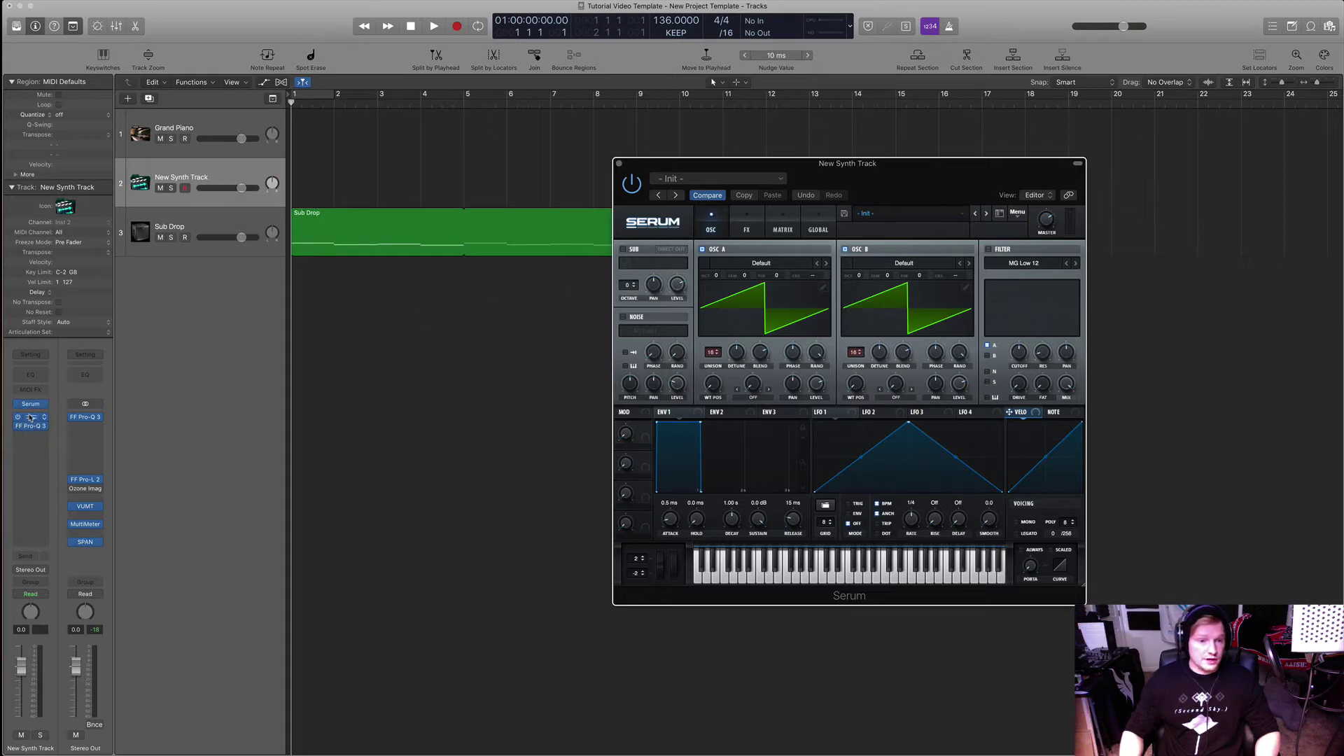
{"action": "left_click", "coordinate": [31, 418]}
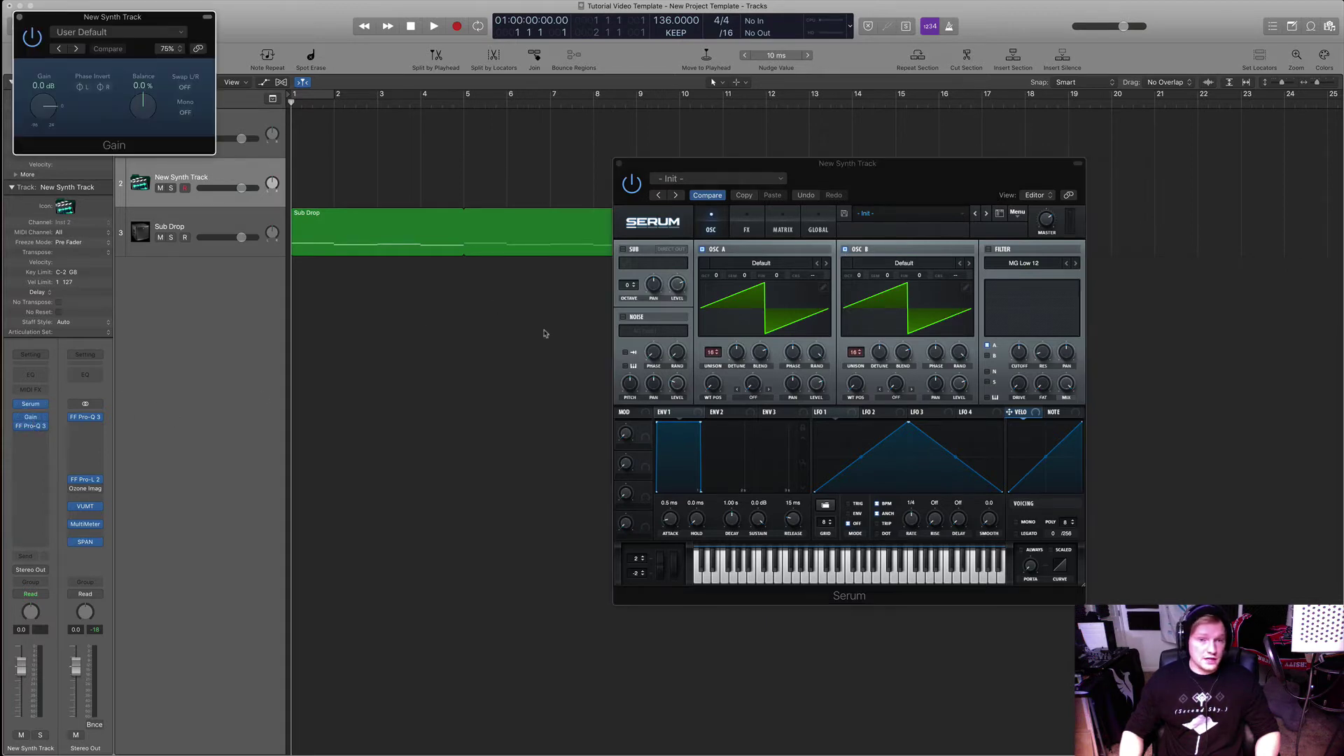
{"action": "left_click_drag", "start_coordinate": [842, 187], "coordinate": [1037, 166]}
{"action": "mouse_move", "coordinate": [34, 429]}
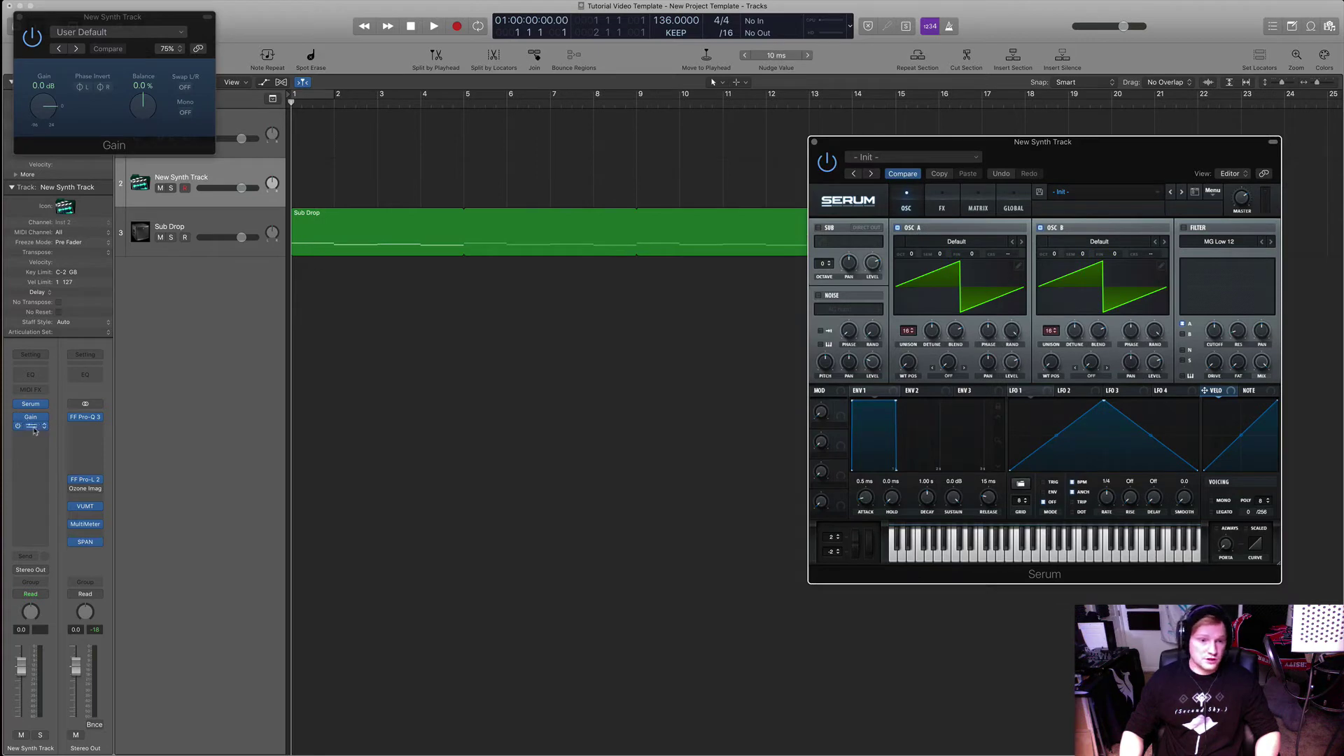
{"action": "left_click_drag", "start_coordinate": [504, 28], "coordinate": [644, 197]}
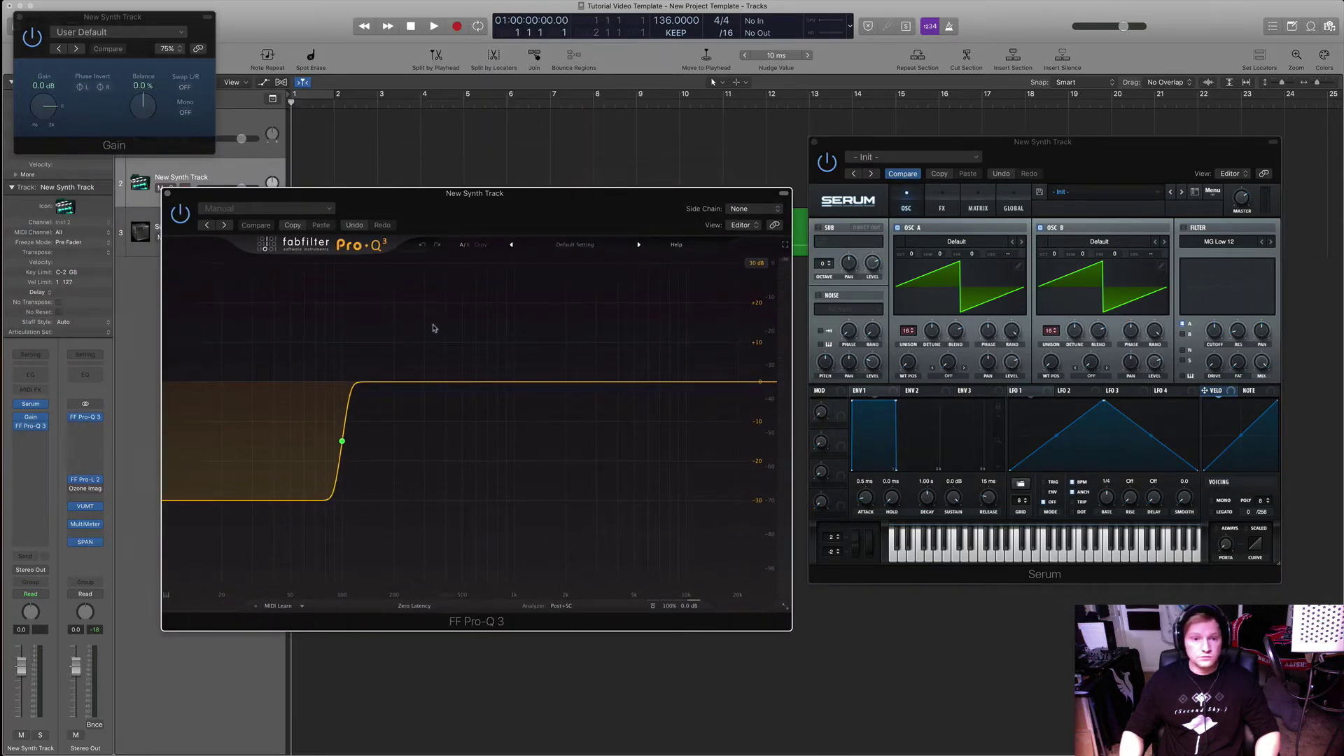
- Remove the existing low-frequency band from Pro-Q 3 and place the Gain window above the EQ
{"action": "left_click", "coordinate": [451, 536]}
{"action": "left_click_drag", "start_coordinate": [557, 224], "coordinate": [559, 275]}
{"action": "left_click_drag", "start_coordinate": [158, 22], "coordinate": [288, 46]}
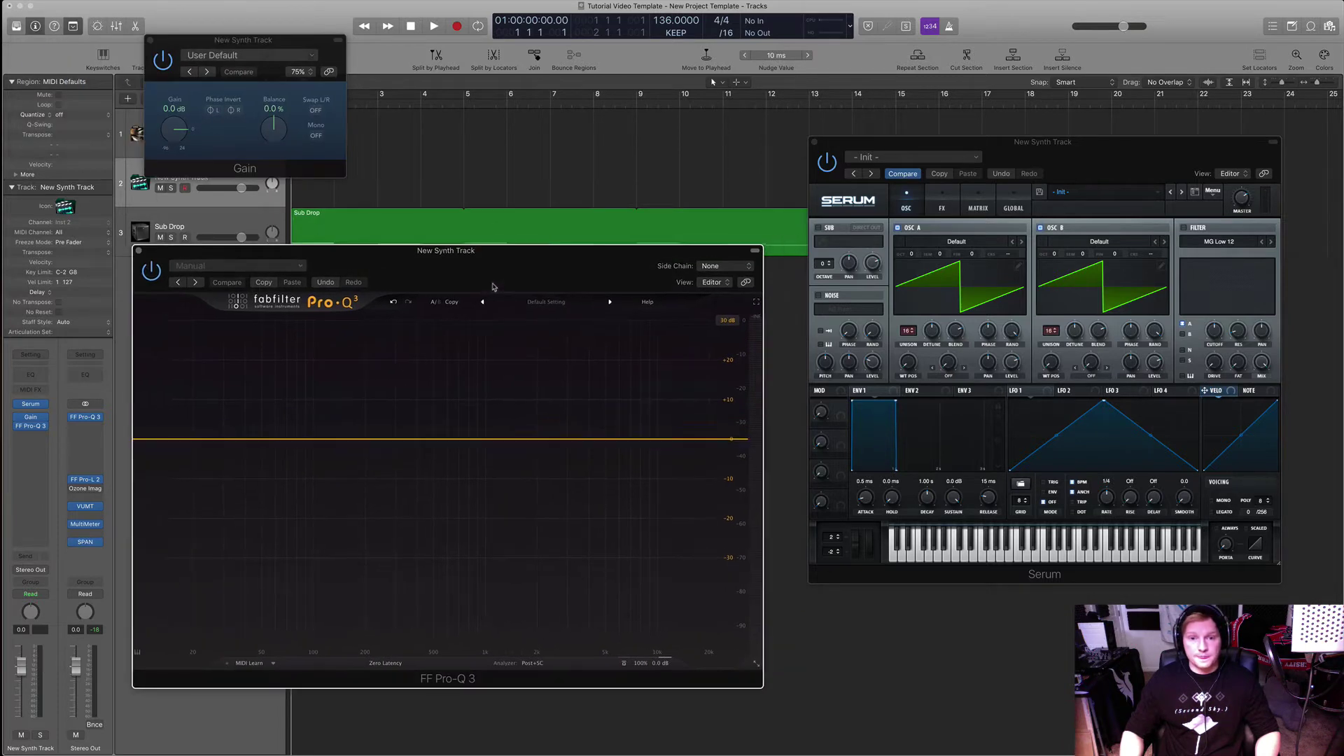
{"action": "left_click_drag", "start_coordinate": [525, 280], "coordinate": [493, 287]}
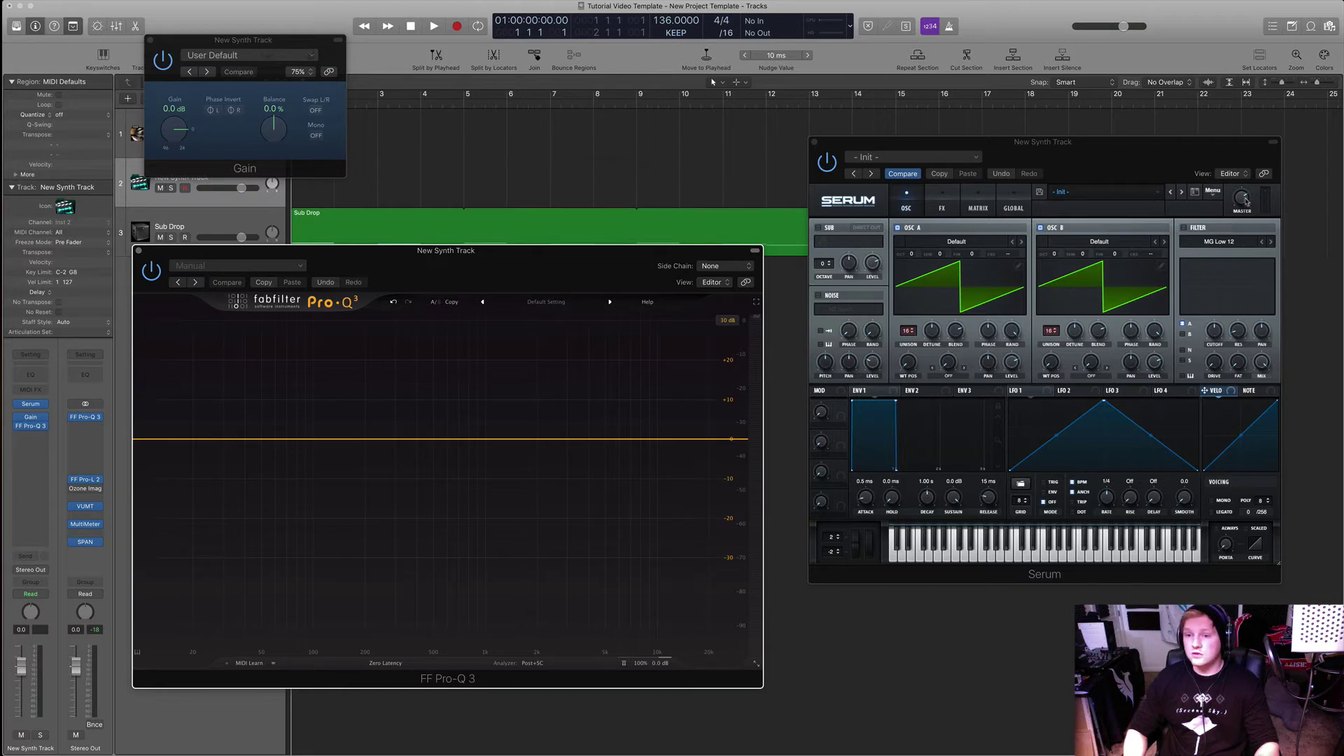
- Set the Gain plug-in to -23.0 dB while playing a chord and watching the Pro-Q 3 analyzer
{"action": "left_click_drag", "start_coordinate": [175, 133], "coordinate": [176, 169]}
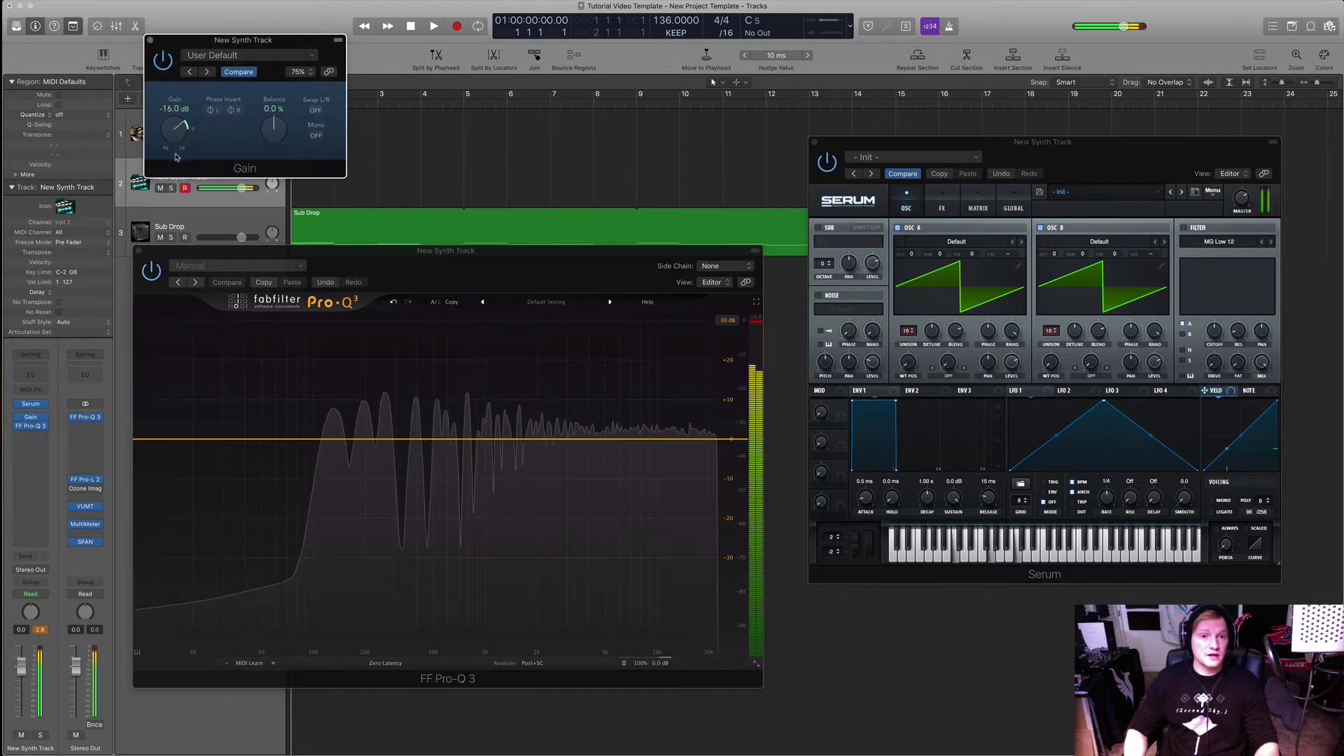
{"action": "scroll", "coordinate": [174, 136], "scroll_direction": "down", "scroll_amount": 3}
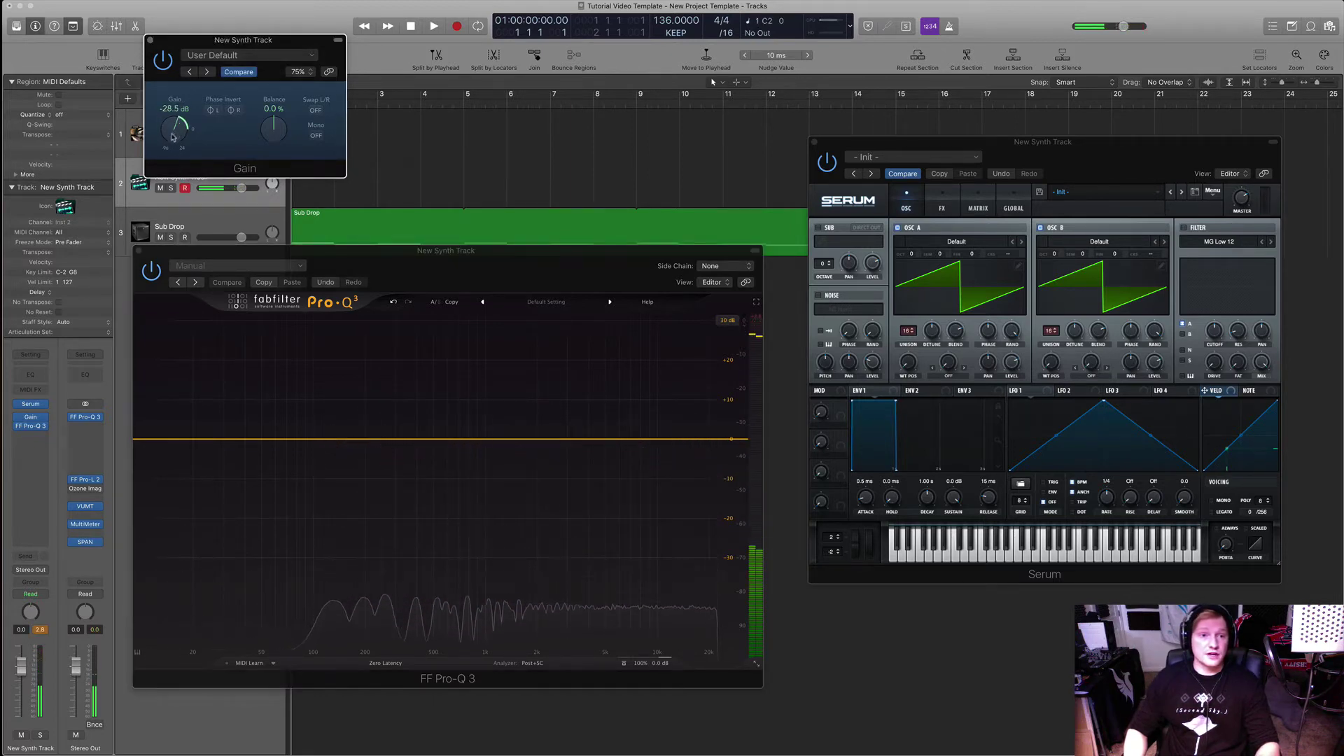
{"action": "scroll", "coordinate": [174, 135], "scroll_direction": "up", "scroll_amount": 3}
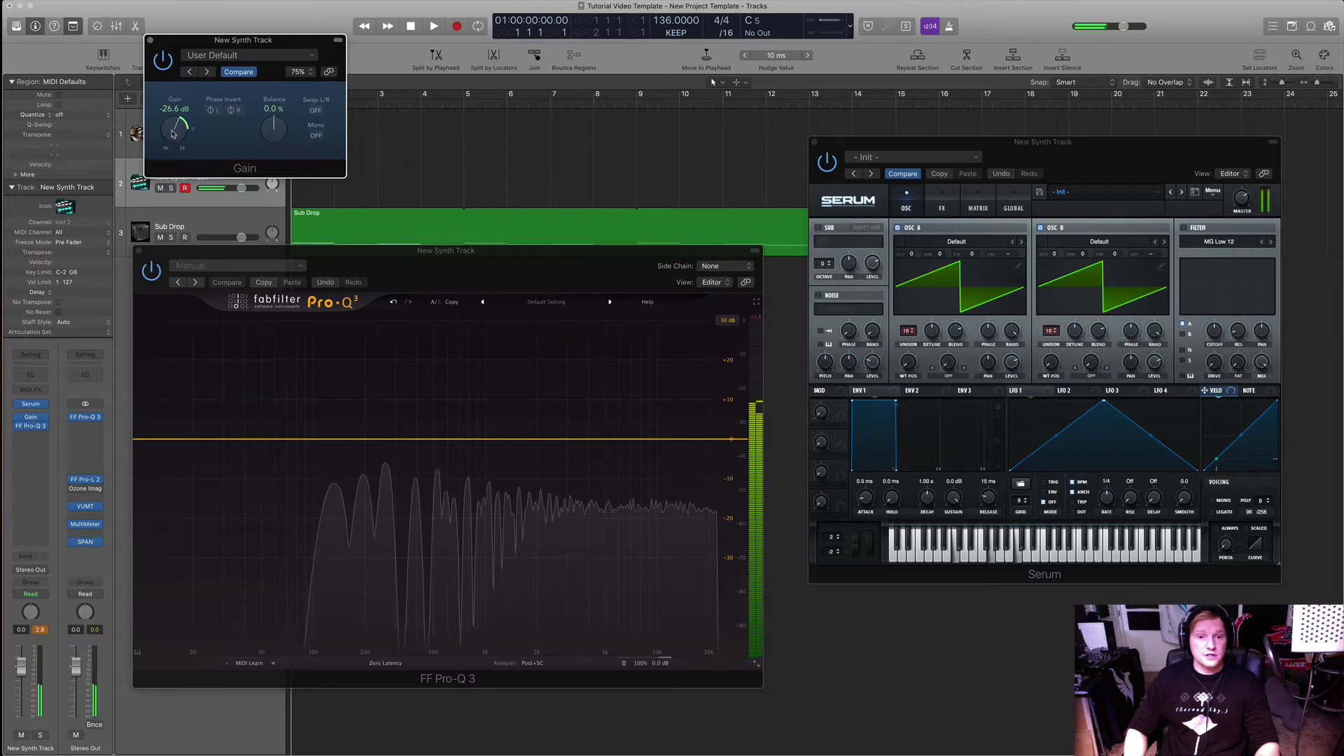
{"action": "scroll", "coordinate": [174, 133], "scroll_direction": "up", "scroll_amount": 1}
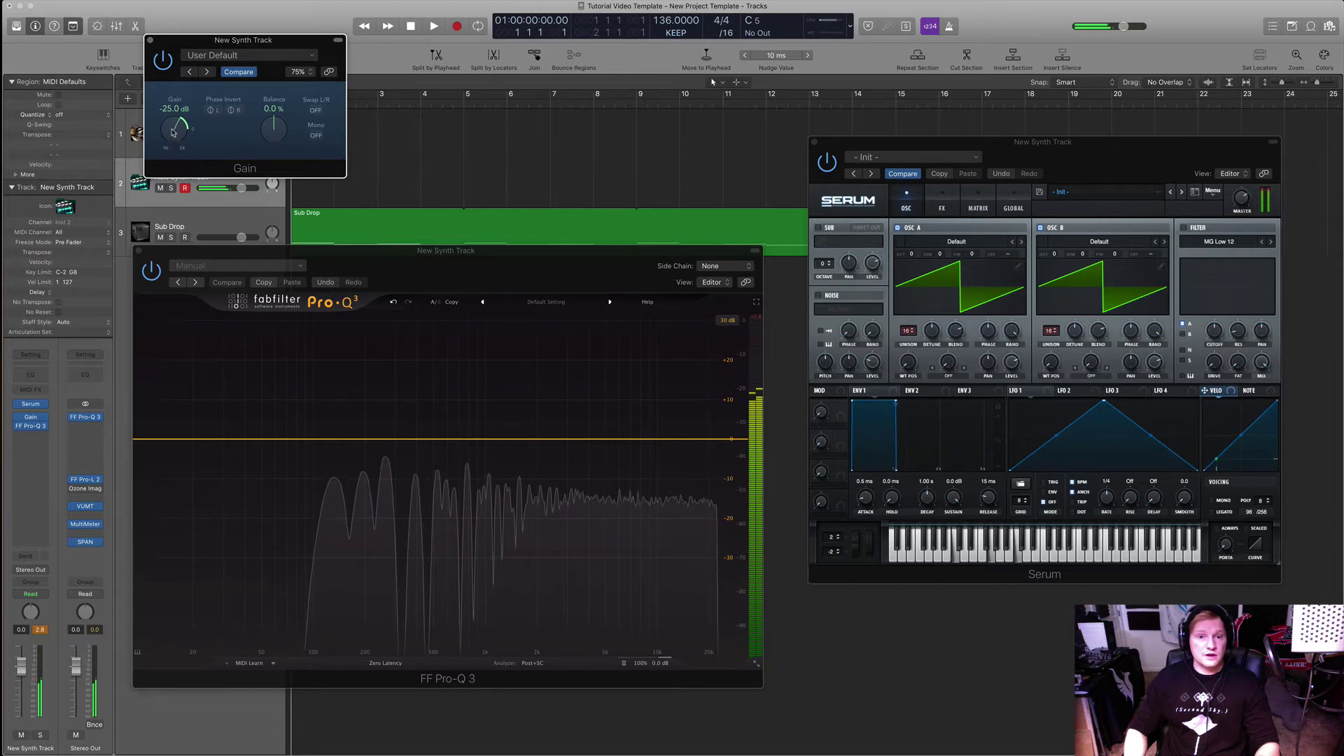
{"action": "scroll", "coordinate": [173, 133], "scroll_direction": "up", "scroll_amount": 1}
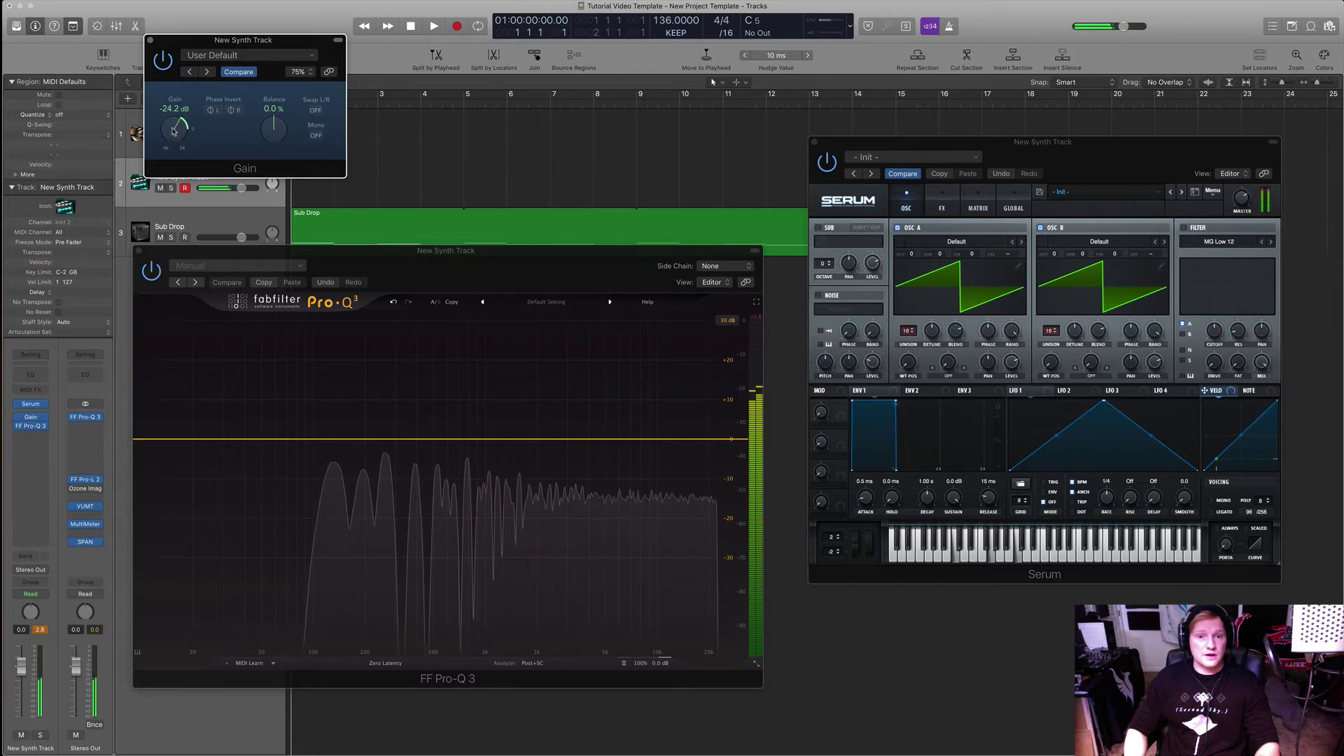
{"action": "scroll", "coordinate": [174, 131], "scroll_direction": "up", "scroll_amount": 1}
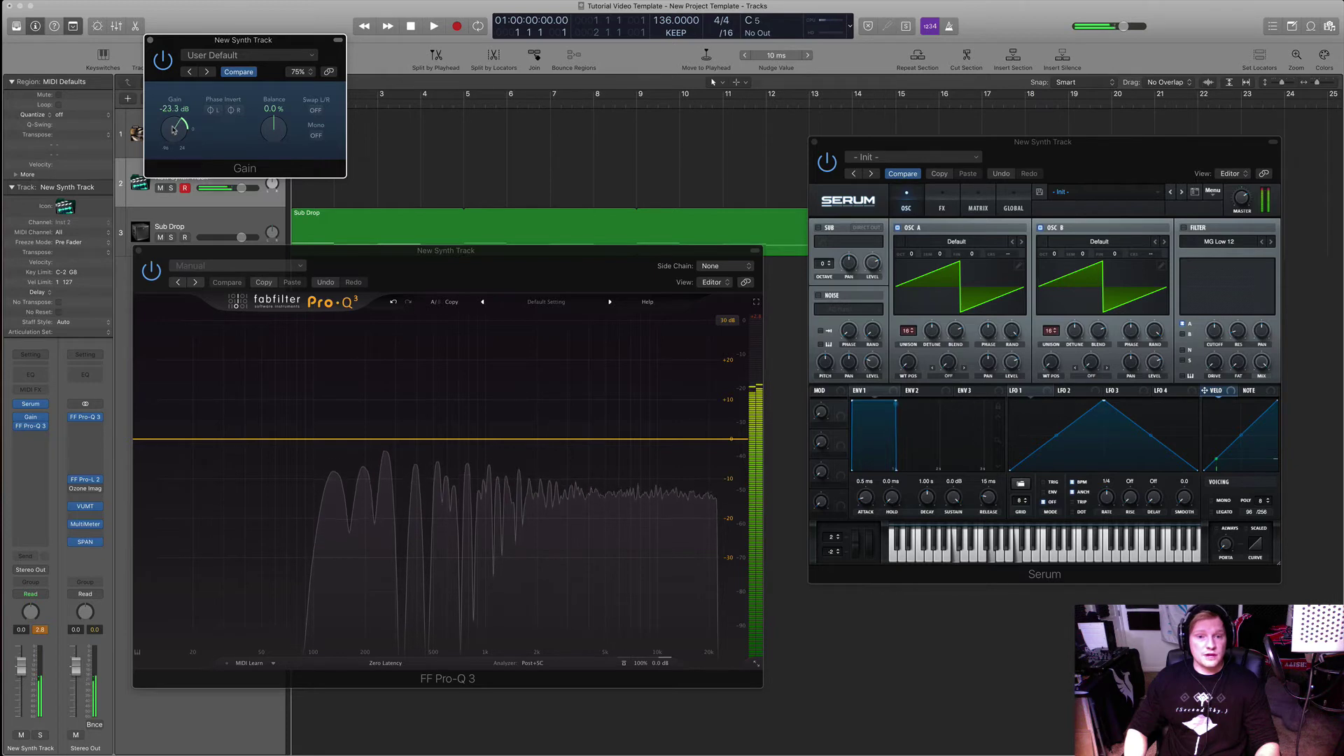
{"action": "scroll", "coordinate": [174, 131], "scroll_direction": "up", "scroll_amount": 1}
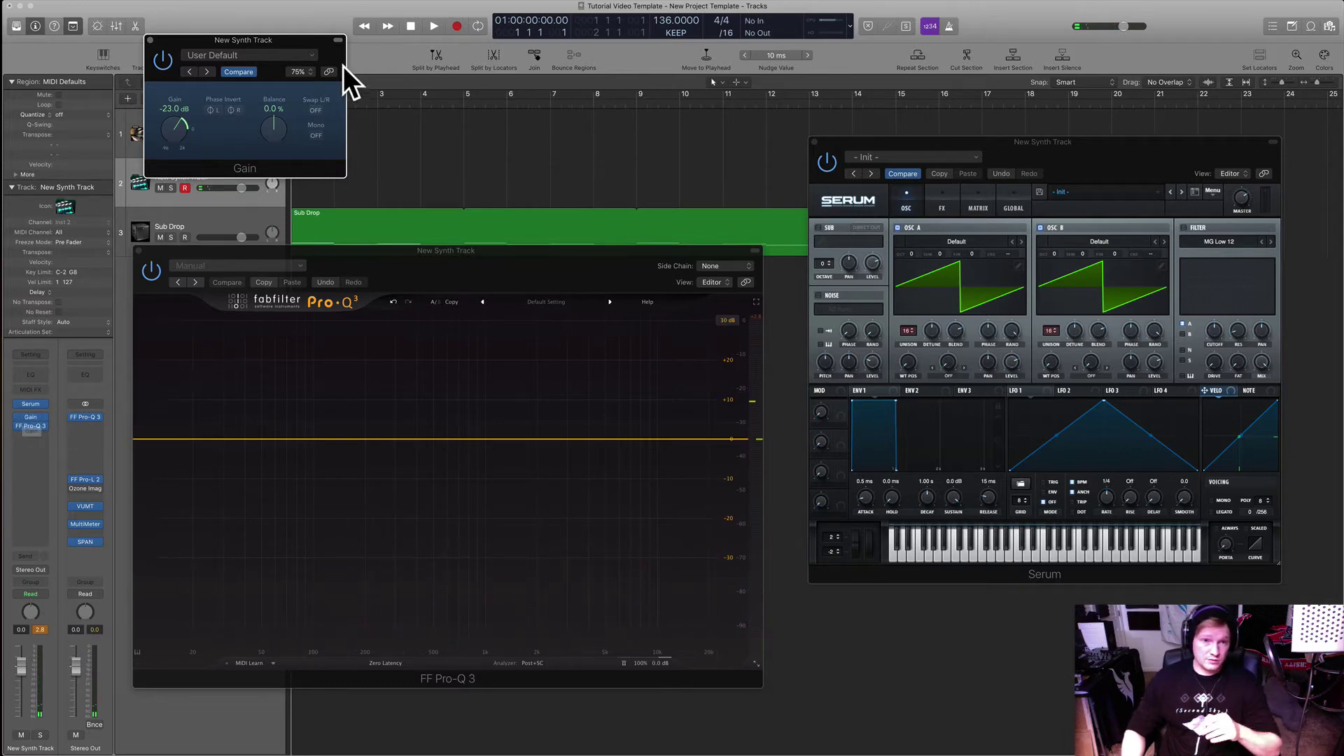
- Bypass the Gain plug-in and turn down Serum's master volume instead while playing chords
{"action": "left_click_drag", "start_coordinate": [324, 55], "coordinate": [527, 91]}
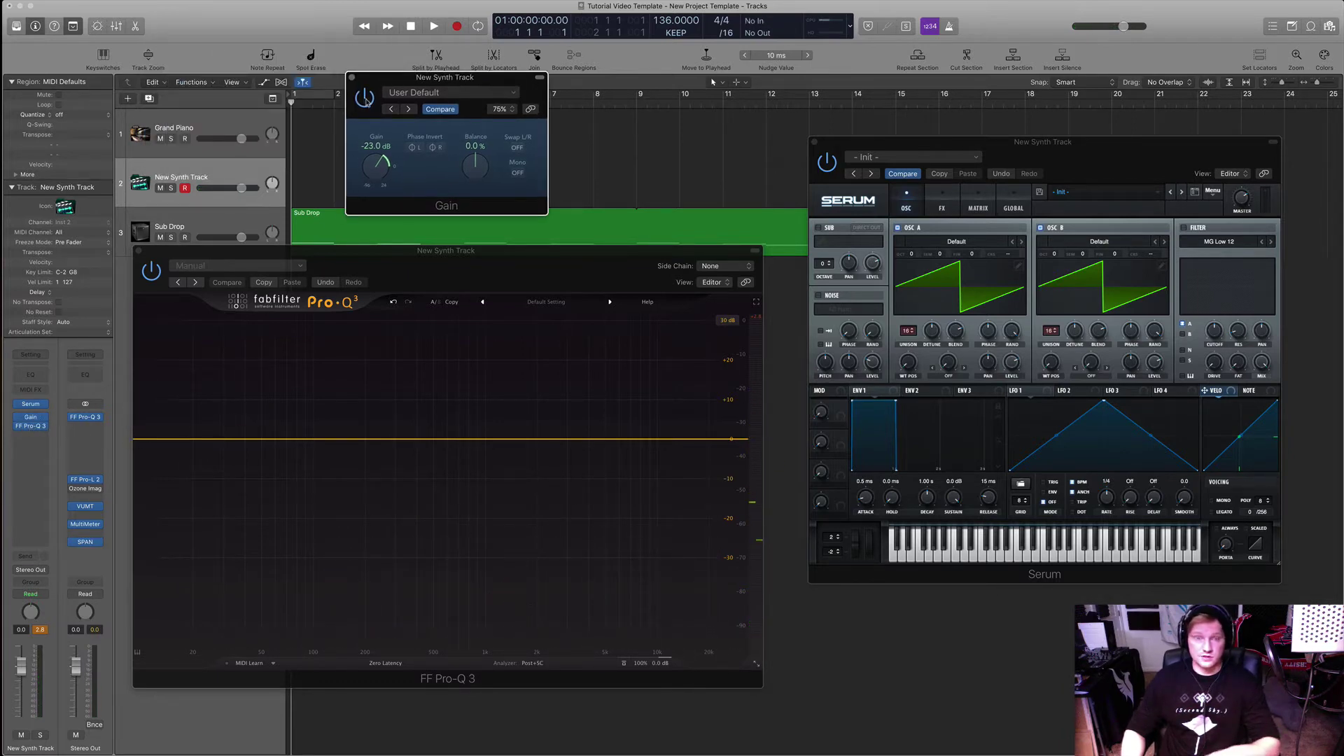
{"action": "left_click", "coordinate": [1242, 205]}
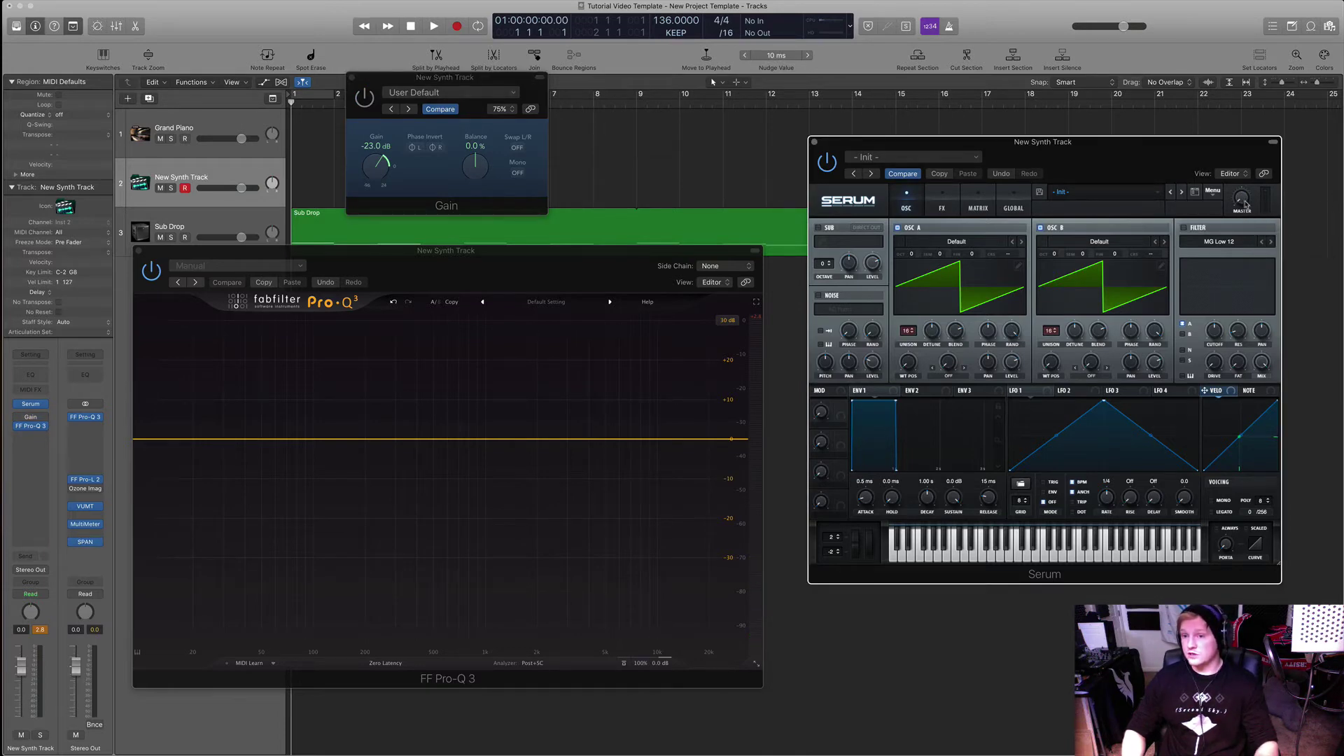
{"action": "left_click_drag", "start_coordinate": [1239, 202], "coordinate": [1240, 171]}
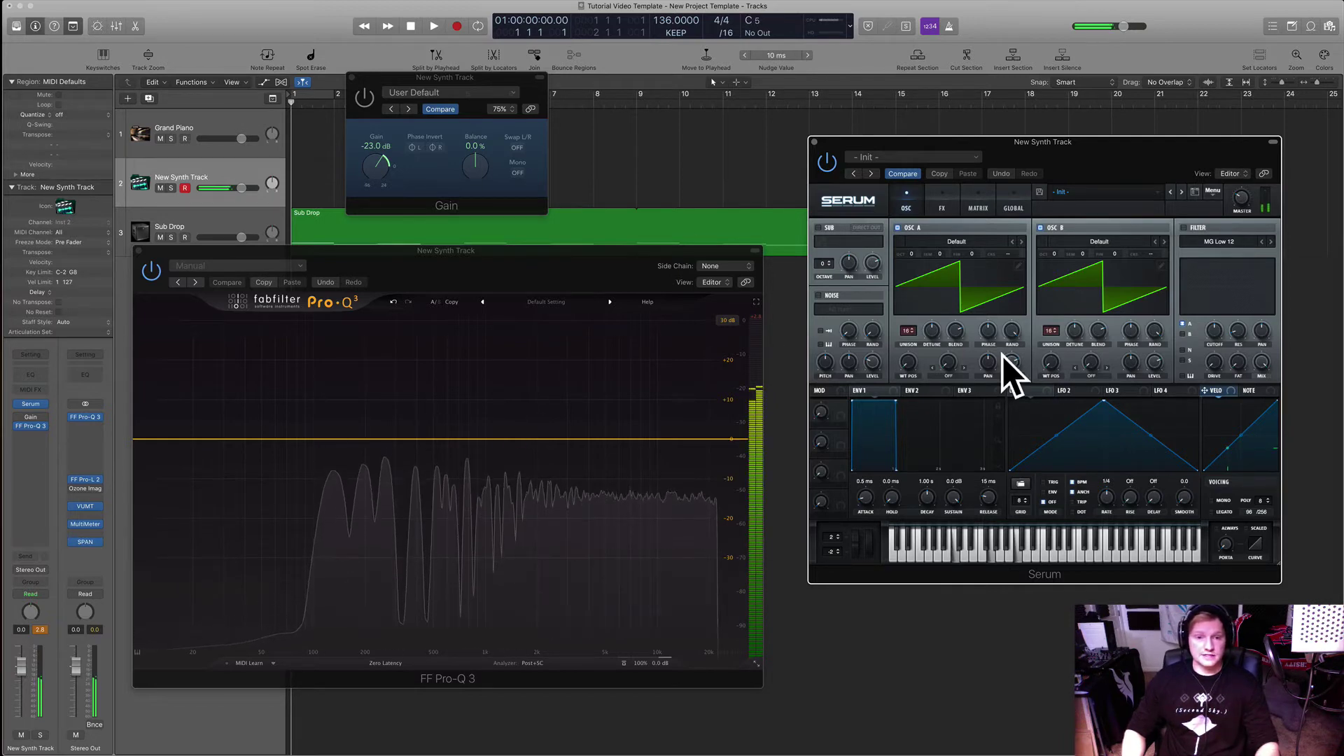
{"action": "left_click_drag", "start_coordinate": [1241, 200], "coordinate": [1241, 199]}
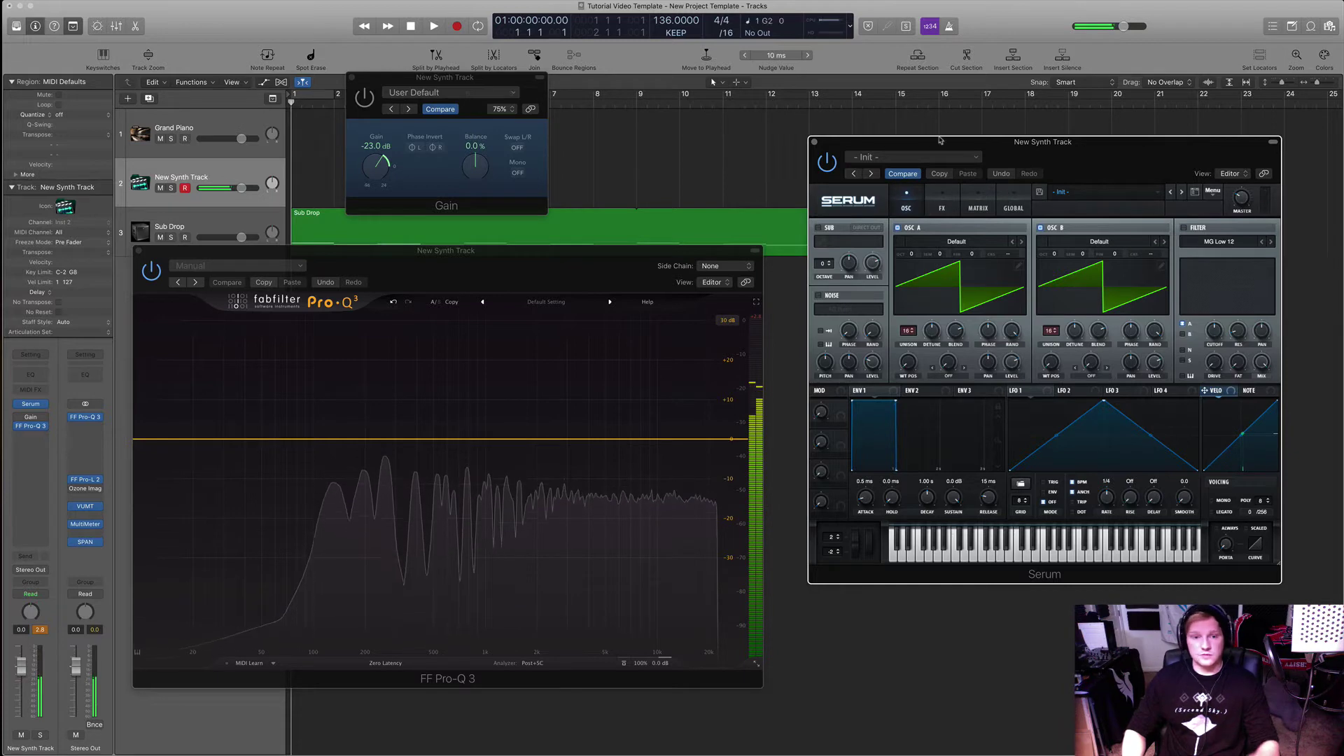
- Close the Serum, Gain and Pro-Q 3 windows and reset the New Synth Track's peak level display
{"action": "left_click", "coordinate": [813, 142]}
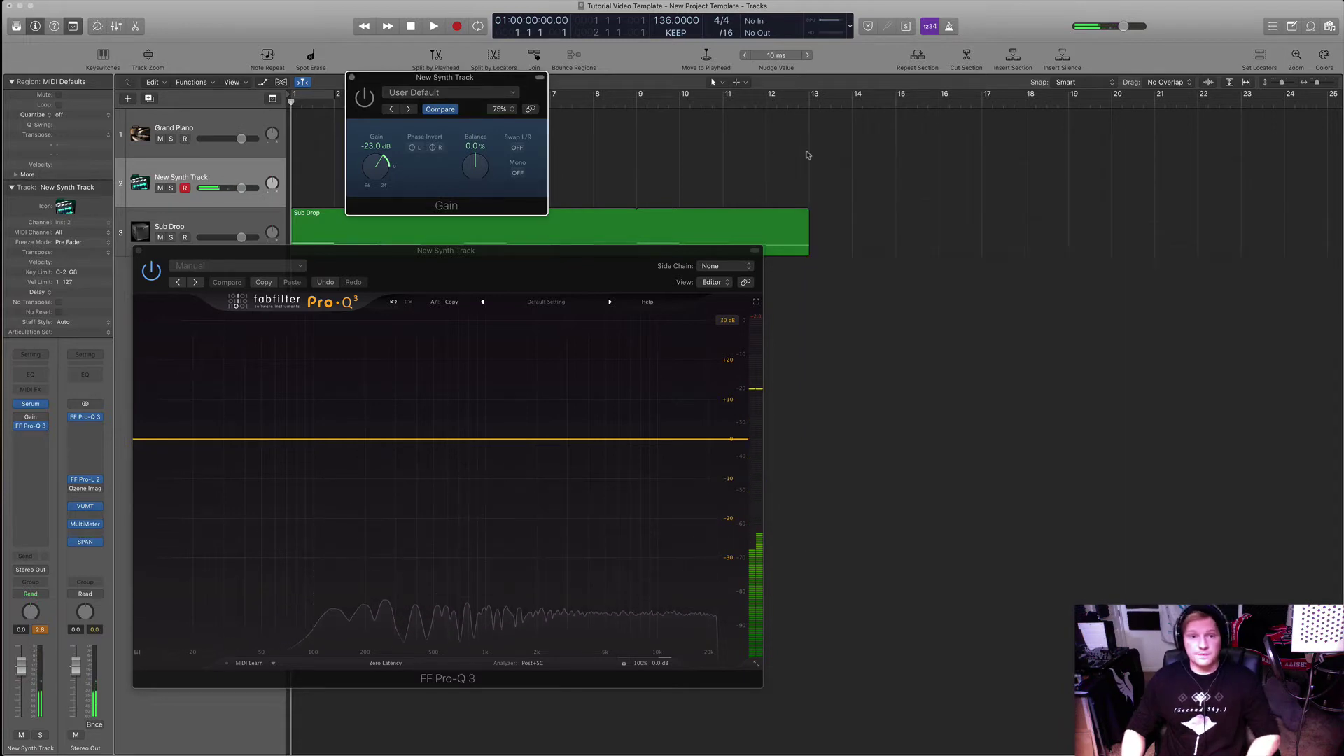
{"action": "left_click", "coordinate": [354, 78]}
{"action": "left_click", "coordinate": [311, 295]}
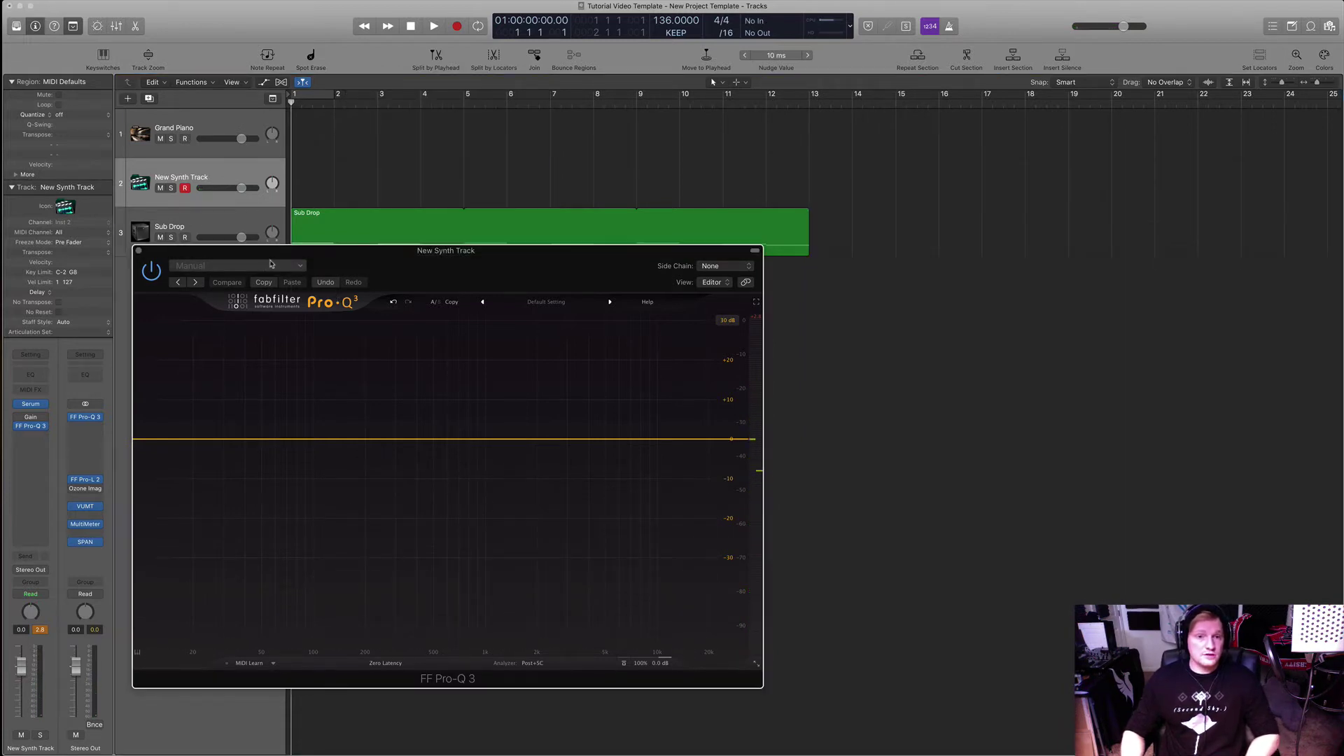
{"action": "left_click_drag", "start_coordinate": [139, 253], "coordinate": [412, 333]}
{"action": "left_click", "coordinate": [411, 330]}
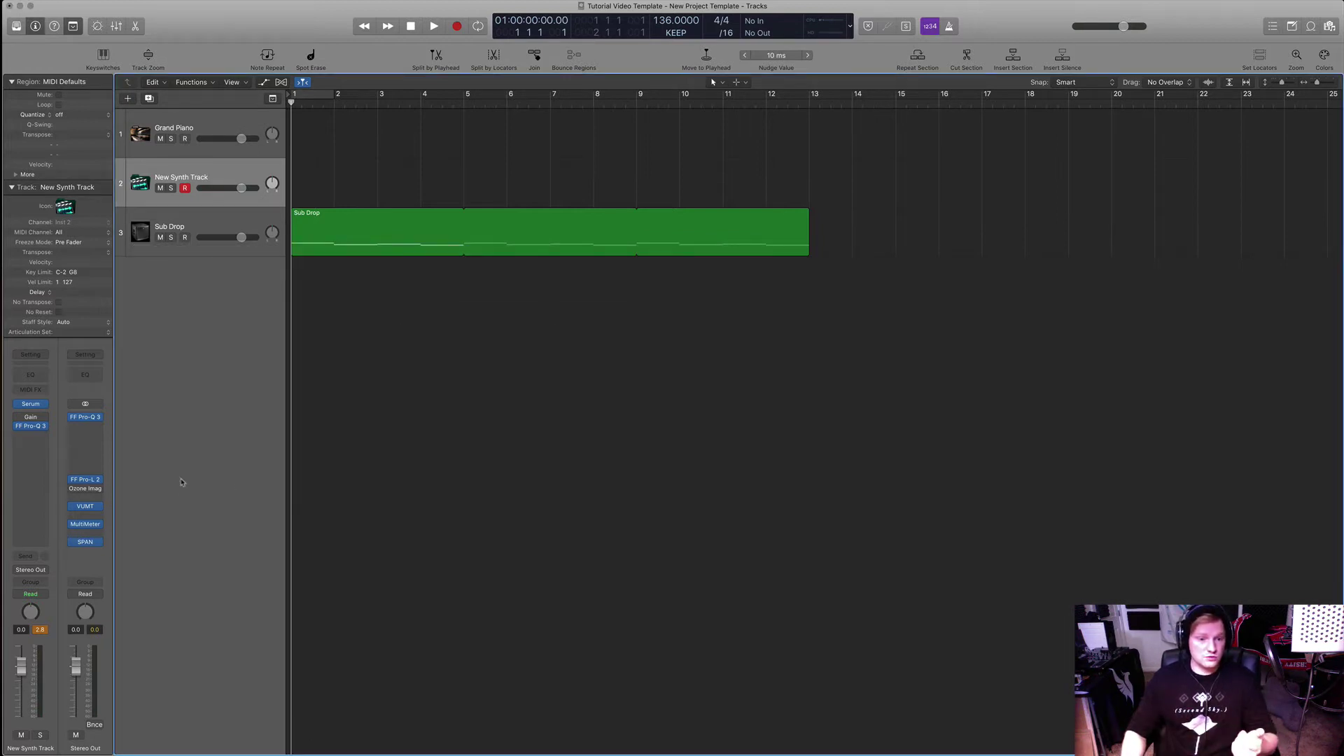
{"action": "left_click", "coordinate": [40, 629]}
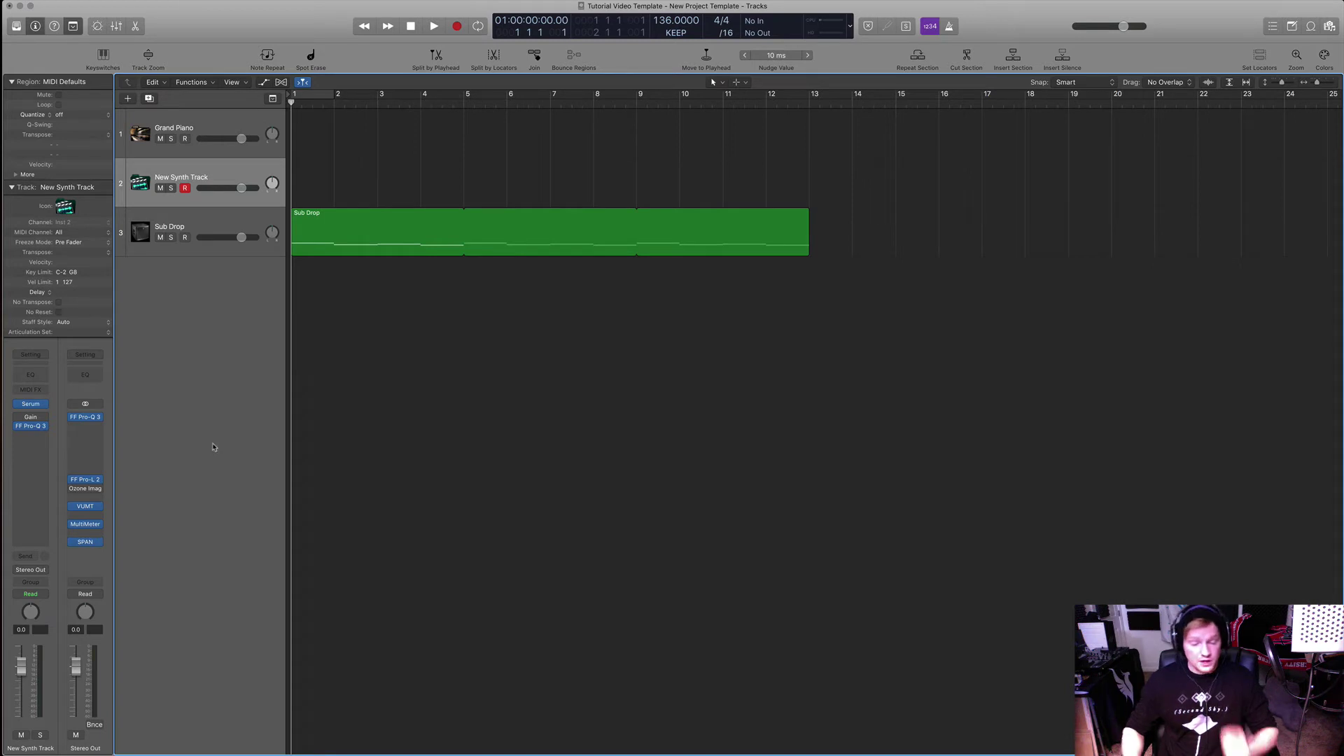
- Record a four-chord progression over bars 1 to 4 on the New Synth Track and open the region in the piano roll
{"action": "scroll", "coordinate": [392, 435], "scroll_direction": "right", "scroll_amount": 1}
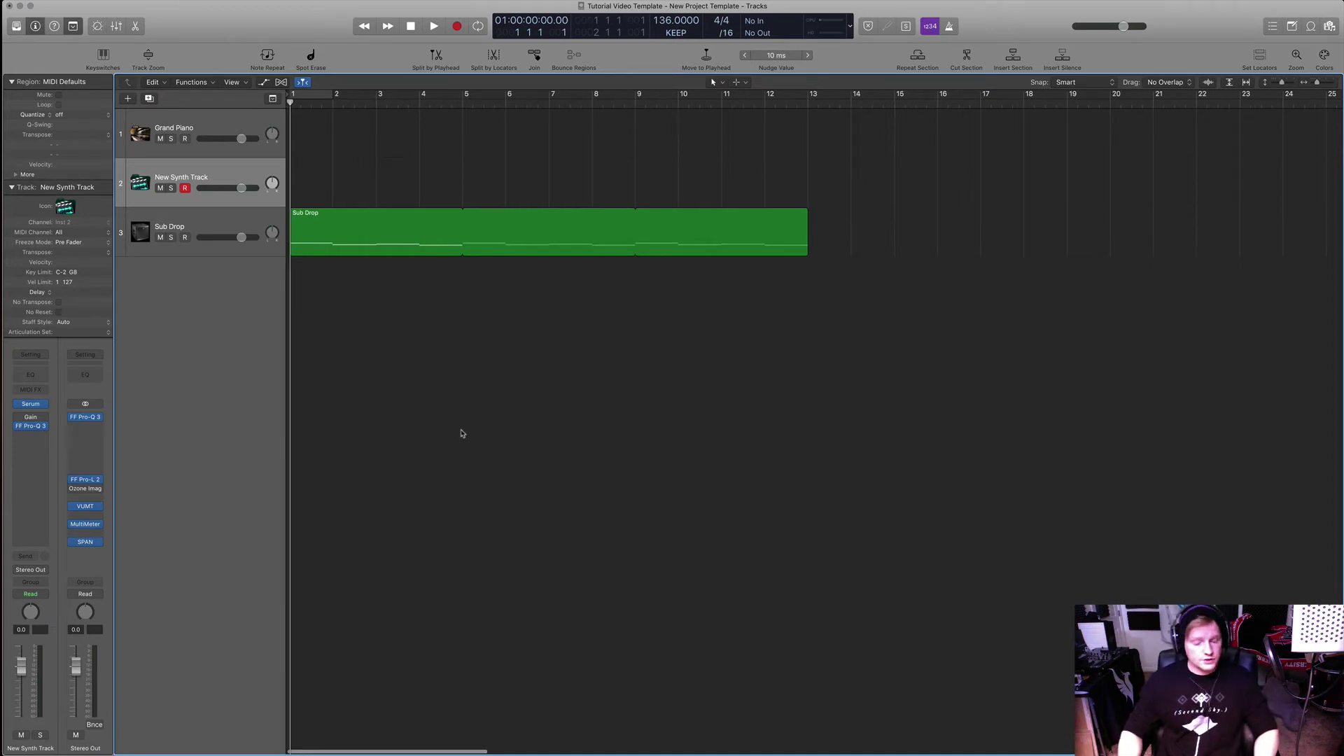
{"action": "key", "text": "r"}
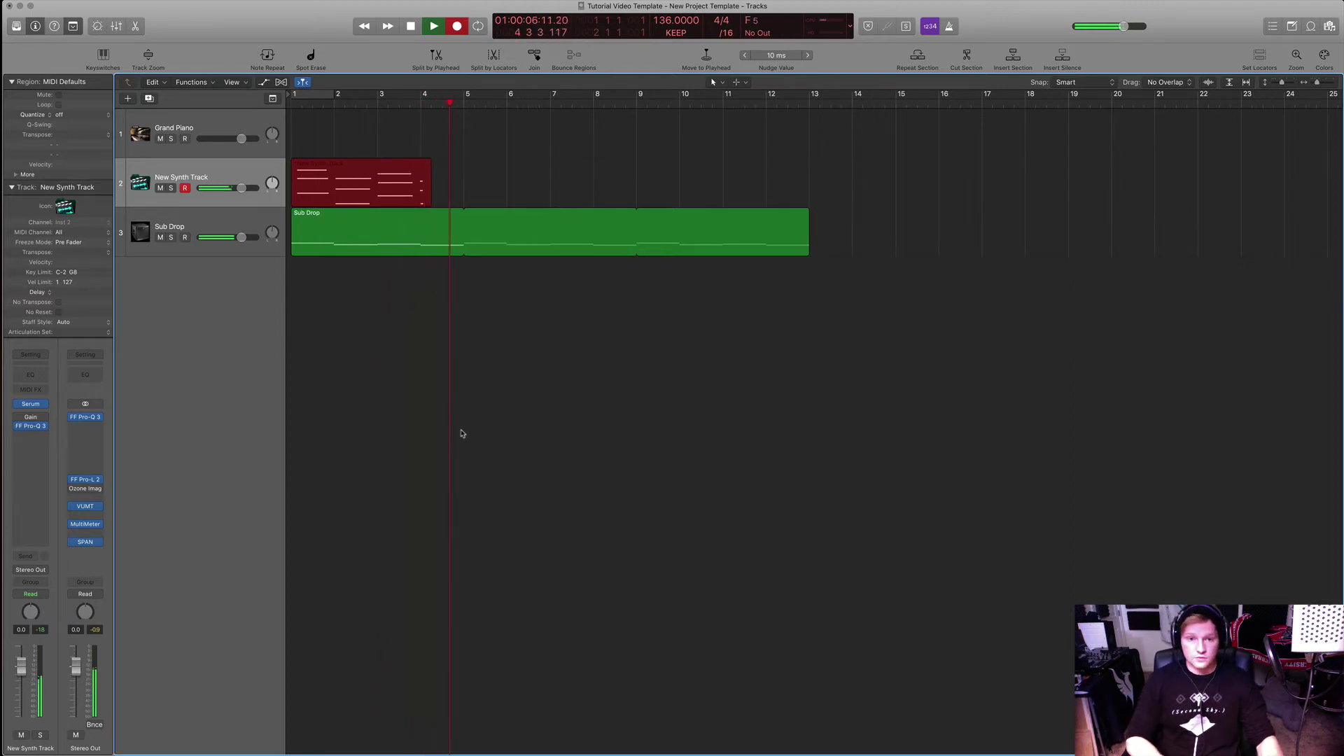
{"action": "key", "text": "space"}
{"action": "double_click", "coordinate": [410, 199]}
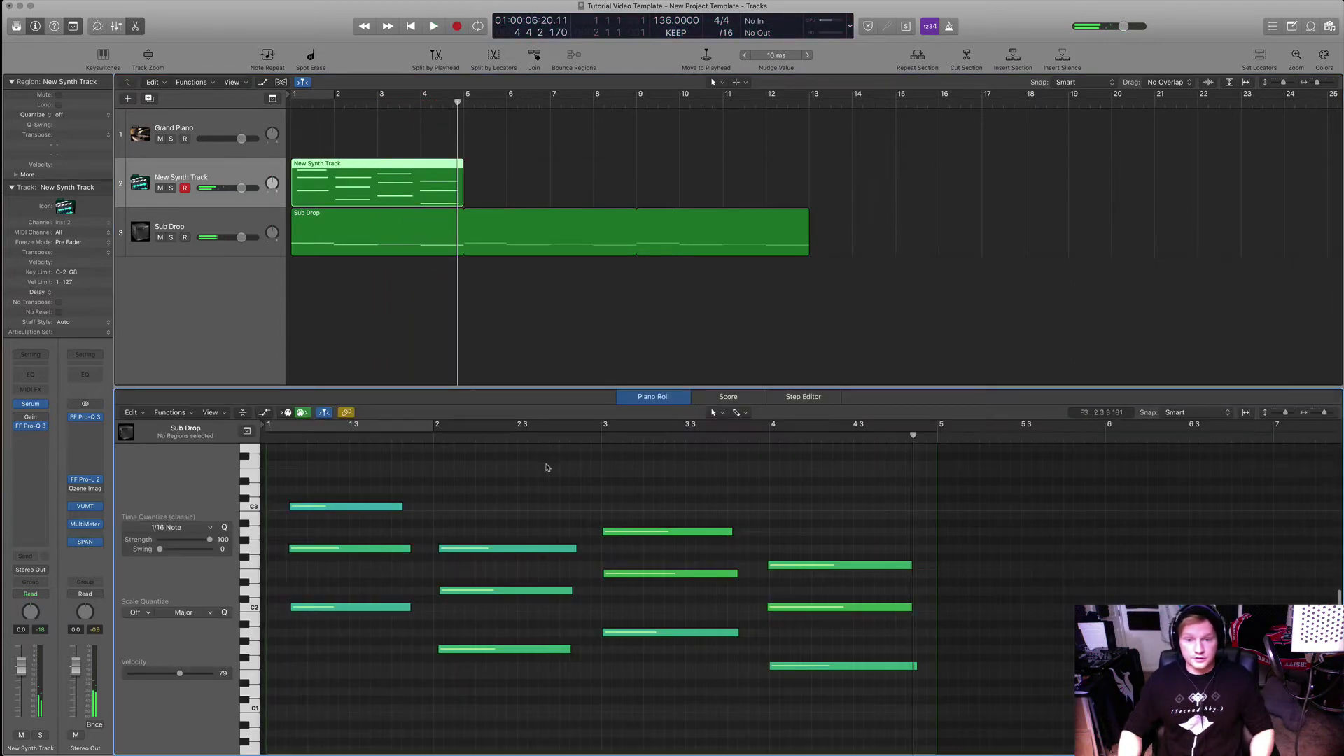
- Align the four recorded chords to the starts of bars 1, 2, 3 and 4
{"action": "key", "text": "super+a"}
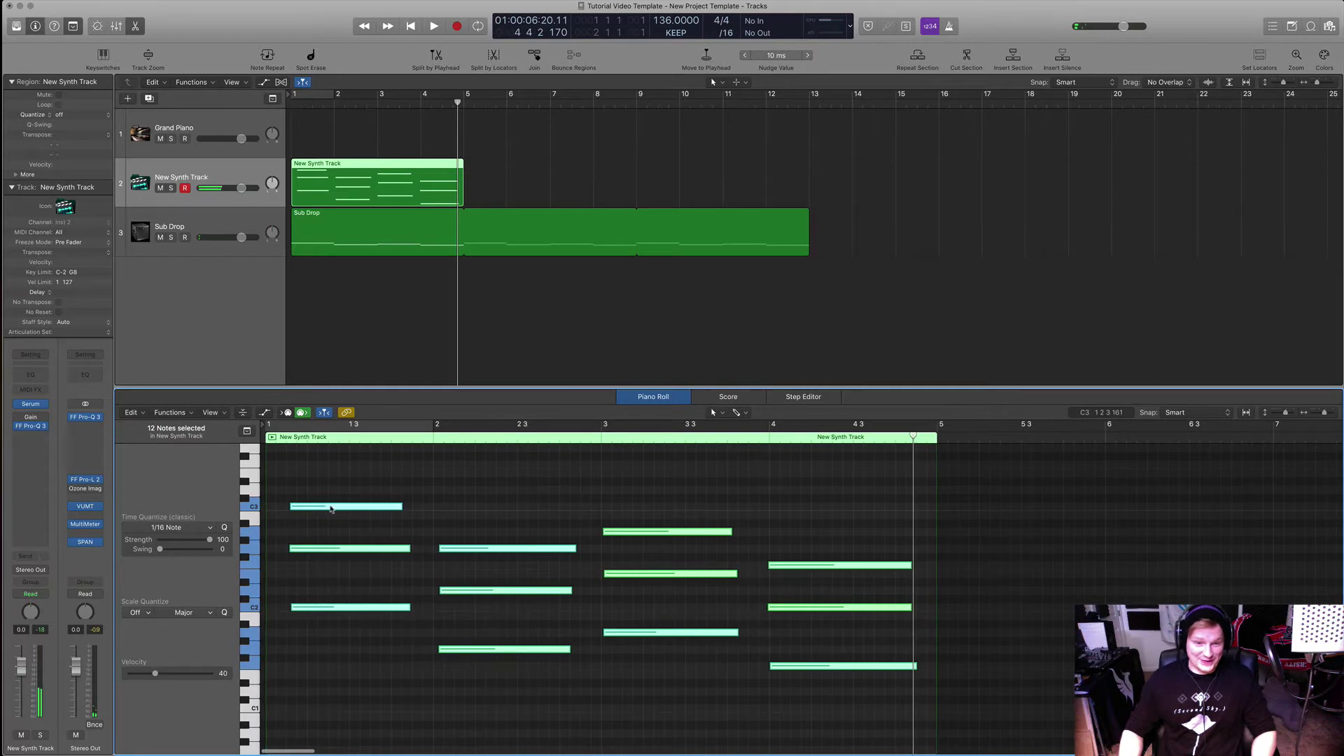
{"action": "left_click_drag", "start_coordinate": [349, 509], "coordinate": [325, 509]}
{"action": "left_click", "coordinate": [433, 498]}
{"action": "left_click_drag", "start_coordinate": [433, 525], "coordinate": [470, 653]}
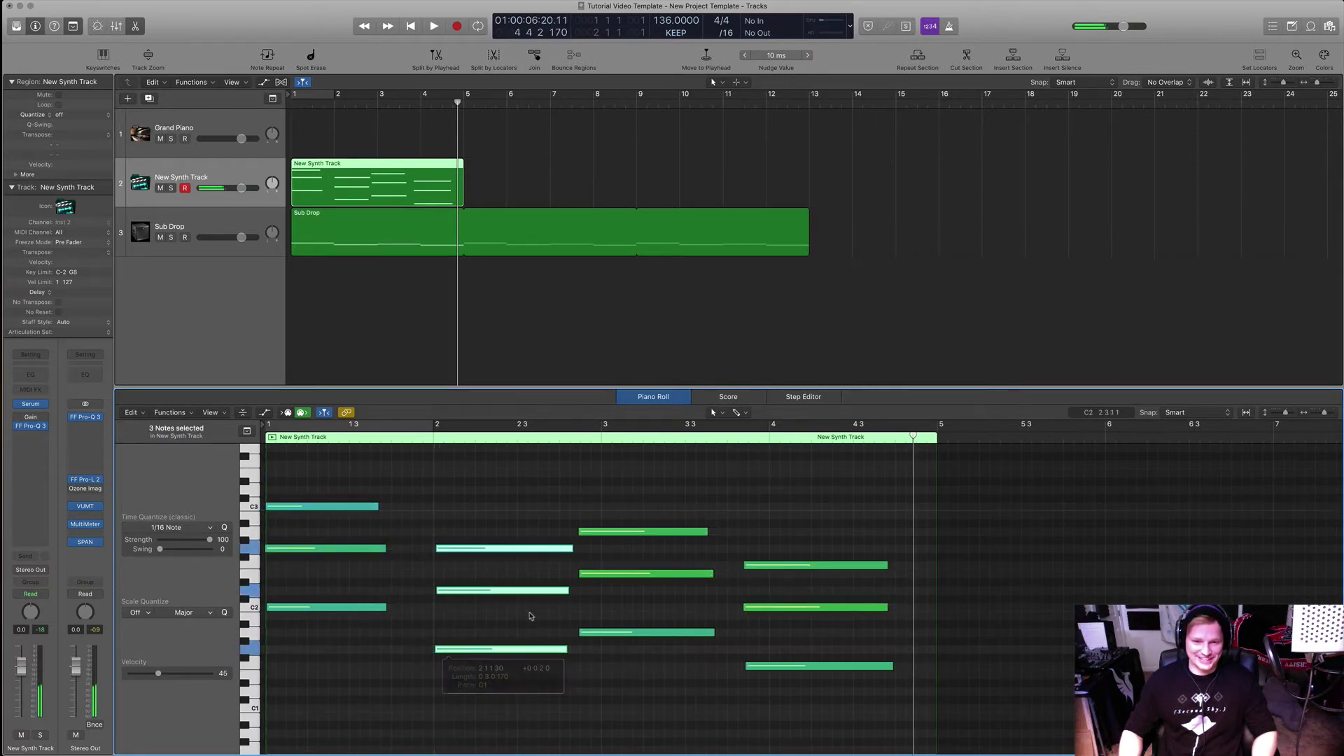
{"action": "left_click_drag", "start_coordinate": [666, 511], "coordinate": [649, 635]}
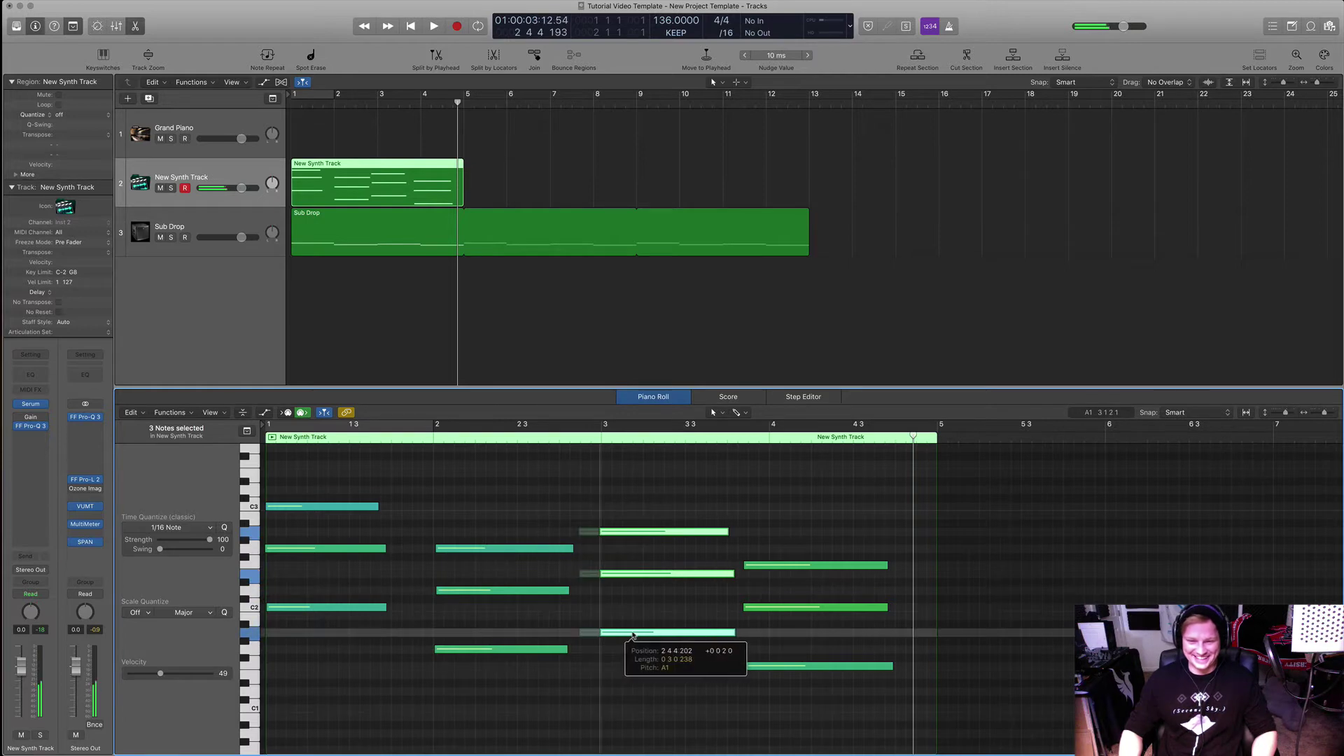
{"action": "left_click_drag", "start_coordinate": [765, 535], "coordinate": [774, 708]}
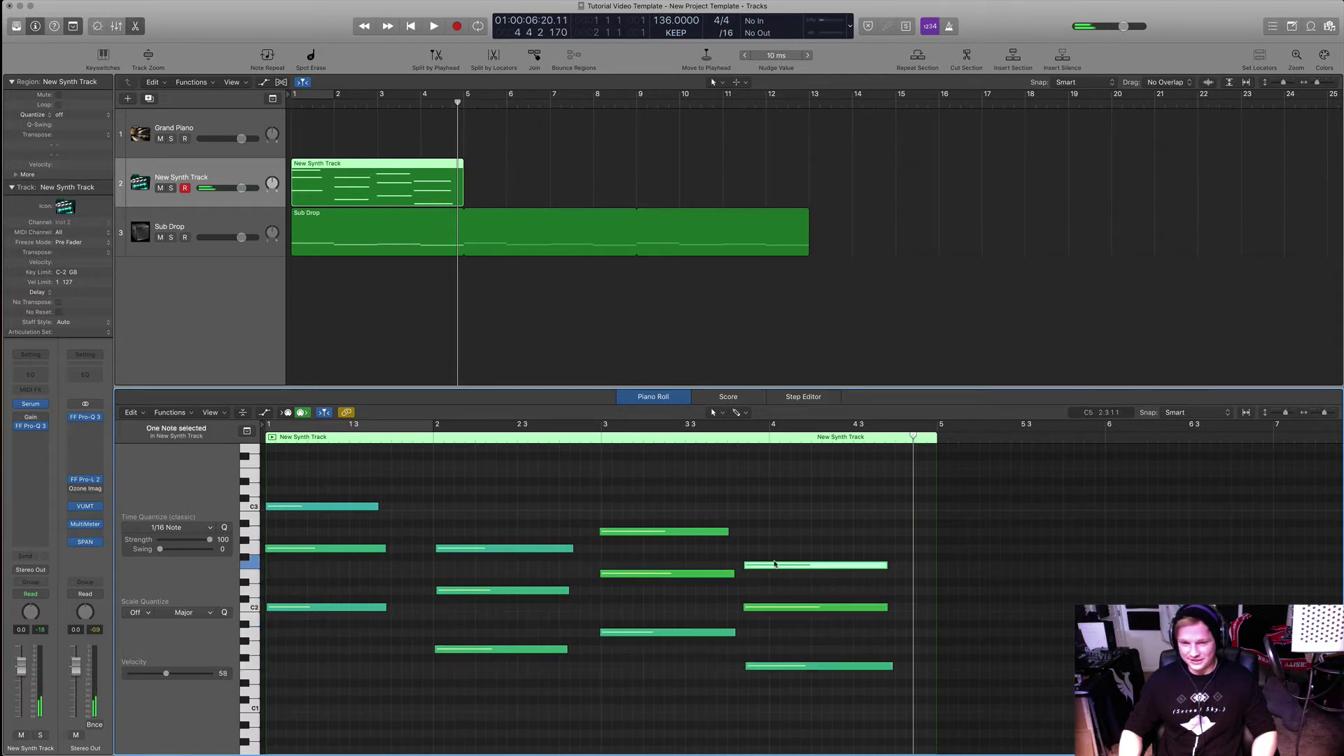
{"action": "left_click_drag", "start_coordinate": [768, 568], "coordinate": [791, 567]}
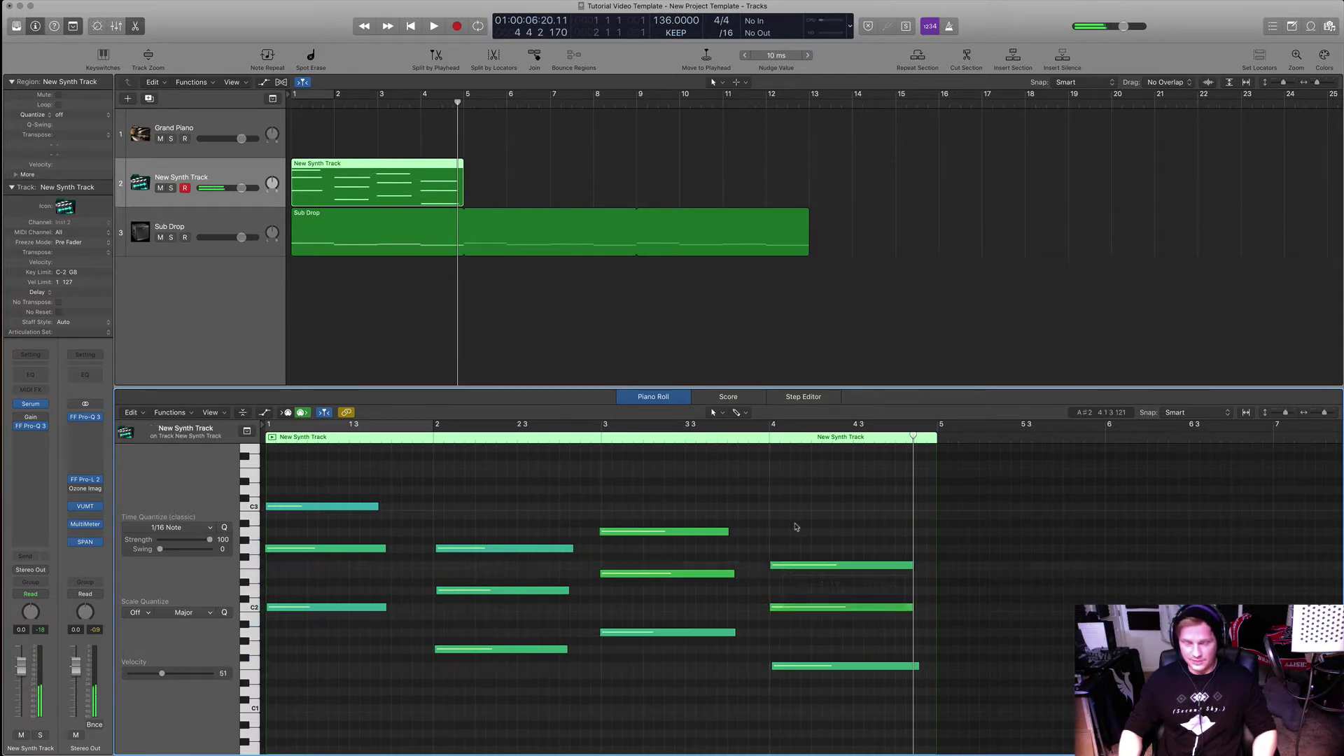
{"action": "left_click", "coordinate": [797, 531]}
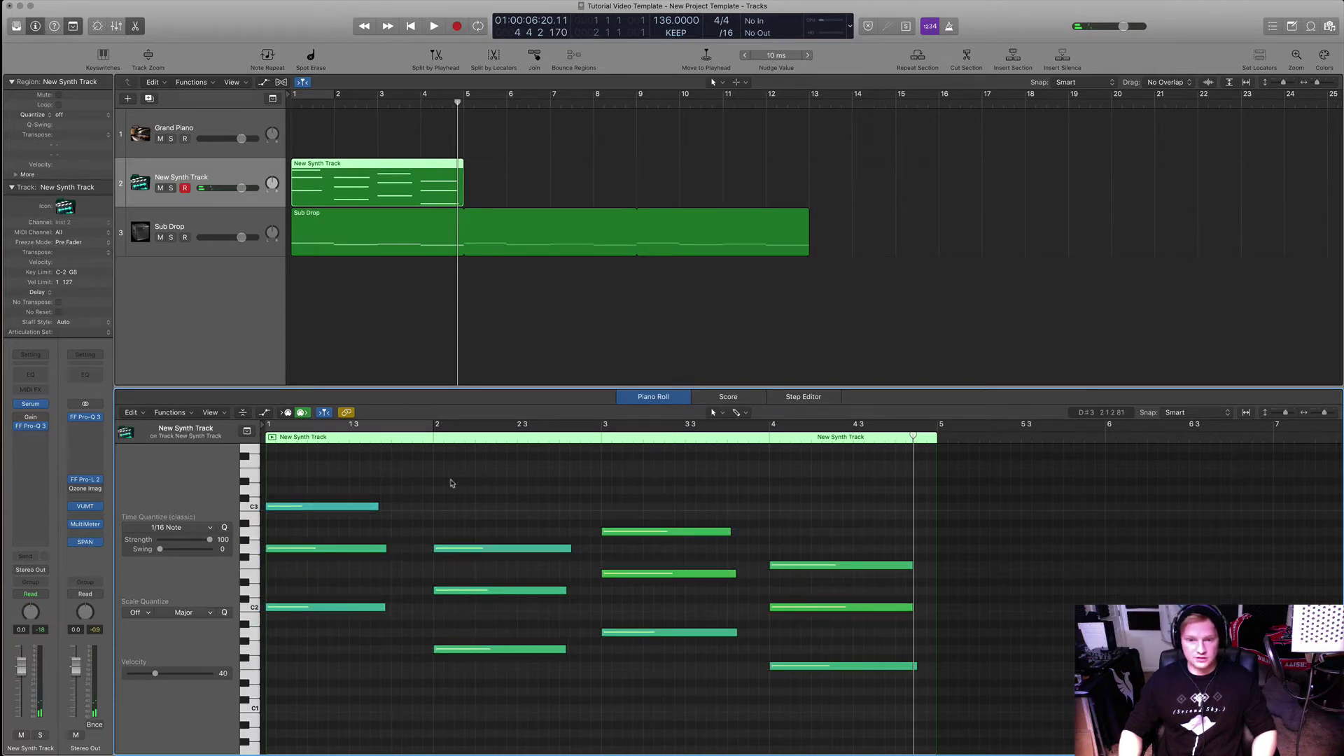
- Lengthen the notes of all four chords so that each chord fills its bar up to the next one
{"action": "left_click_drag", "start_coordinate": [638, 486], "coordinate": [775, 630]}
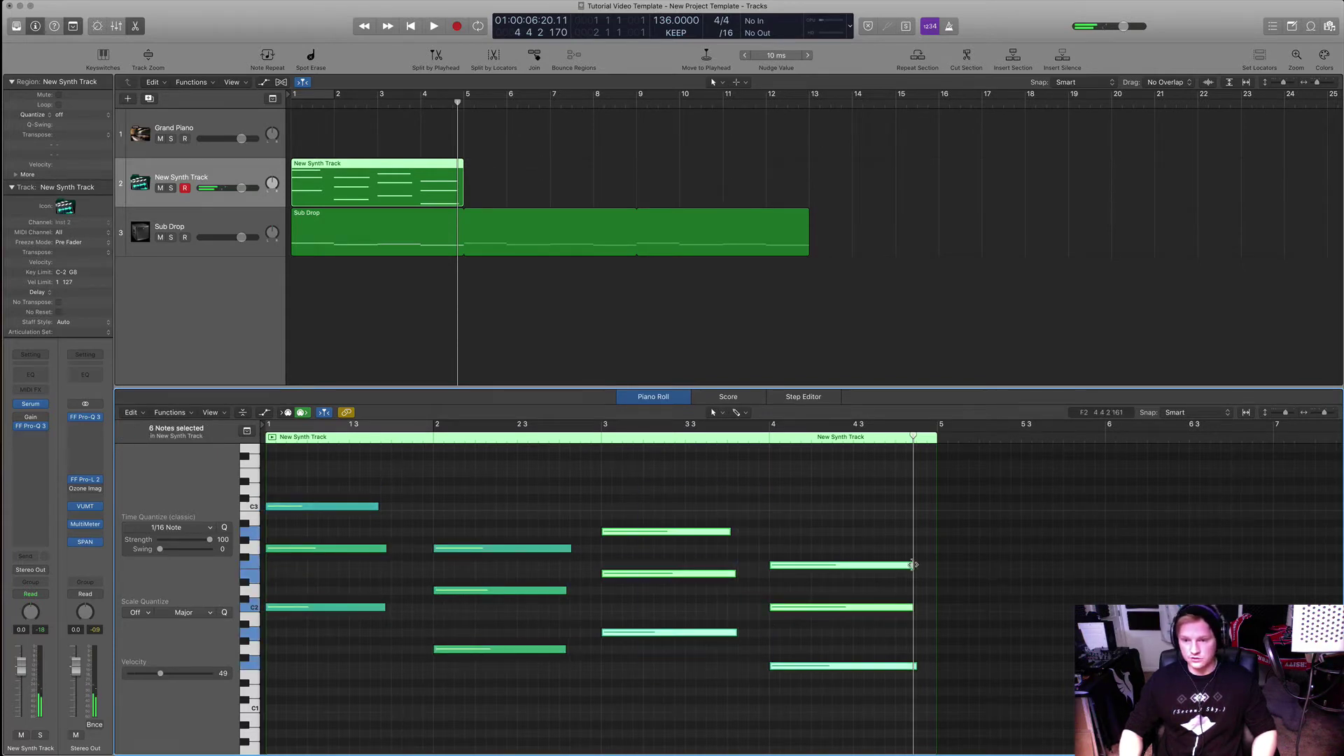
{"action": "left_click_drag", "start_coordinate": [911, 565], "coordinate": [936, 565]}
{"action": "left_click_drag", "start_coordinate": [585, 511], "coordinate": [557, 600]}
{"action": "left_click", "coordinate": [553, 649], "text": "shift"}
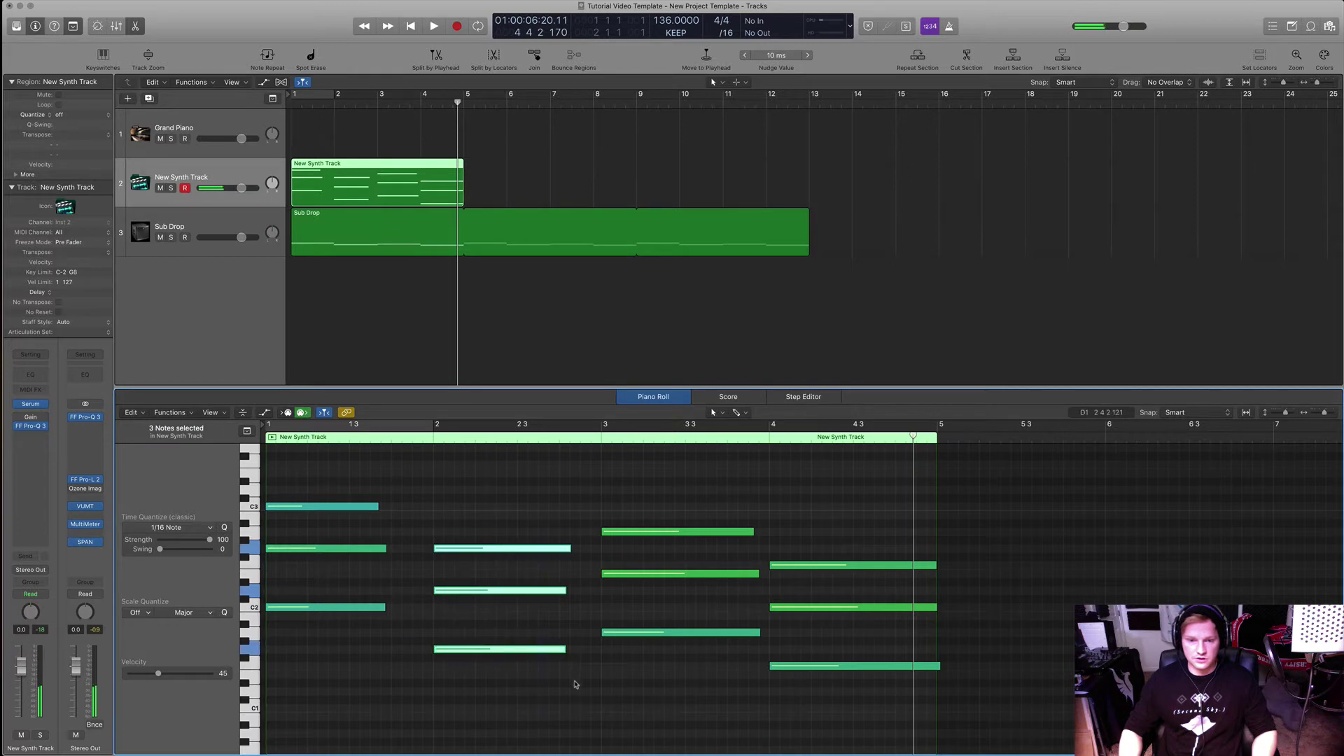
{"action": "left_click_drag", "start_coordinate": [564, 649], "coordinate": [601, 650]}
{"action": "left_click_drag", "start_coordinate": [371, 485], "coordinate": [335, 645]}
{"action": "left_click_drag", "start_coordinate": [384, 548], "coordinate": [428, 548]}
- Close the piano roll and loop the New Synth Track region out to bar 13
{"action": "key", "text": "e"}
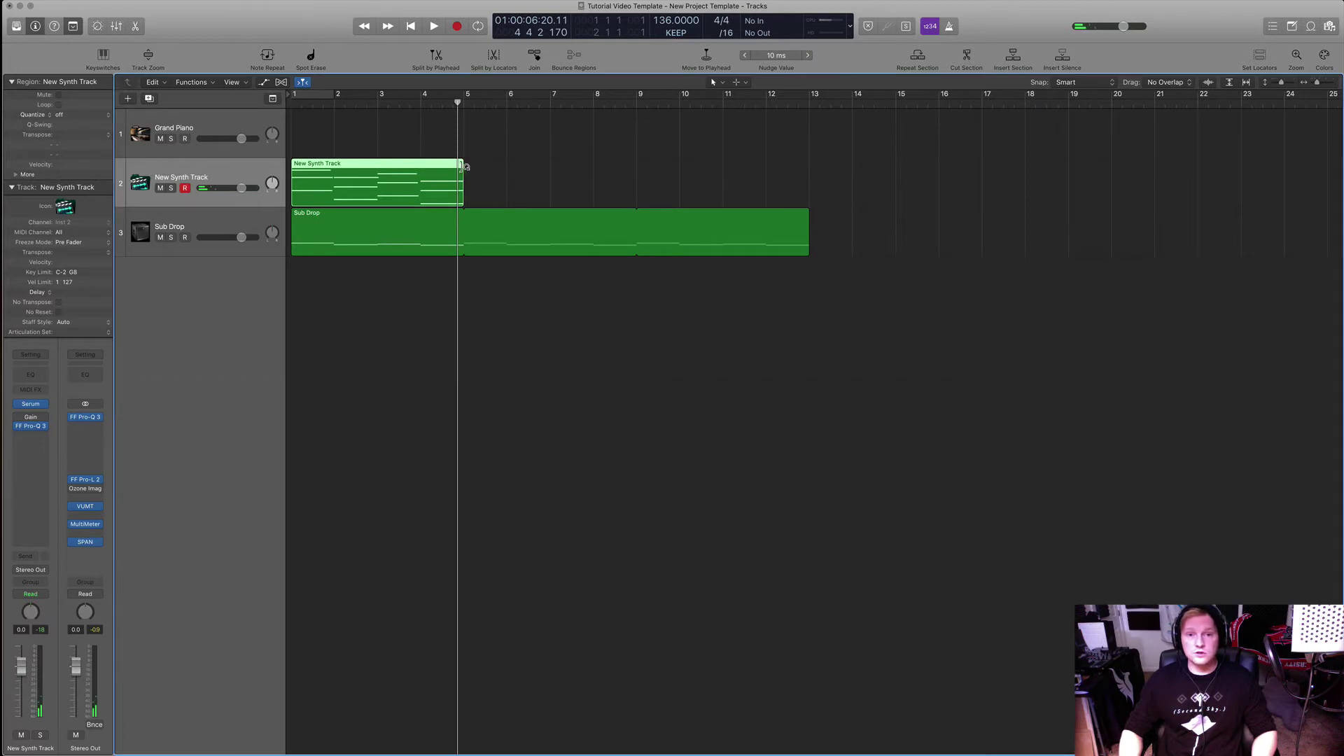
{"action": "left_click_drag", "start_coordinate": [462, 167], "coordinate": [809, 273]}
{"action": "left_click", "coordinate": [677, 313]}
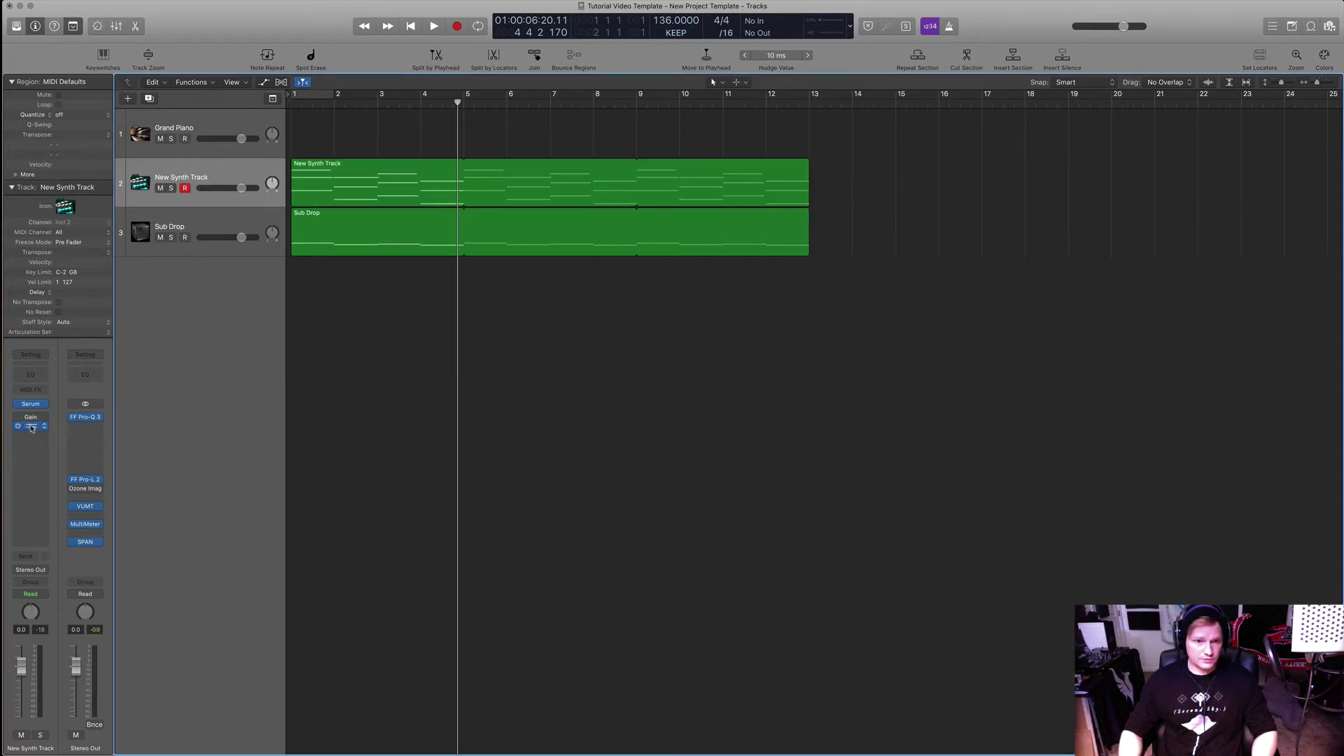
- Open the Pro-Q 3 equalizers of the New Synth Track and Sub Drop and place their windows side by side
{"action": "left_click", "coordinate": [277, 266]}
{"action": "left_click_drag", "start_coordinate": [670, 376], "coordinate": [963, 243]}
{"action": "left_click", "coordinate": [217, 216]}
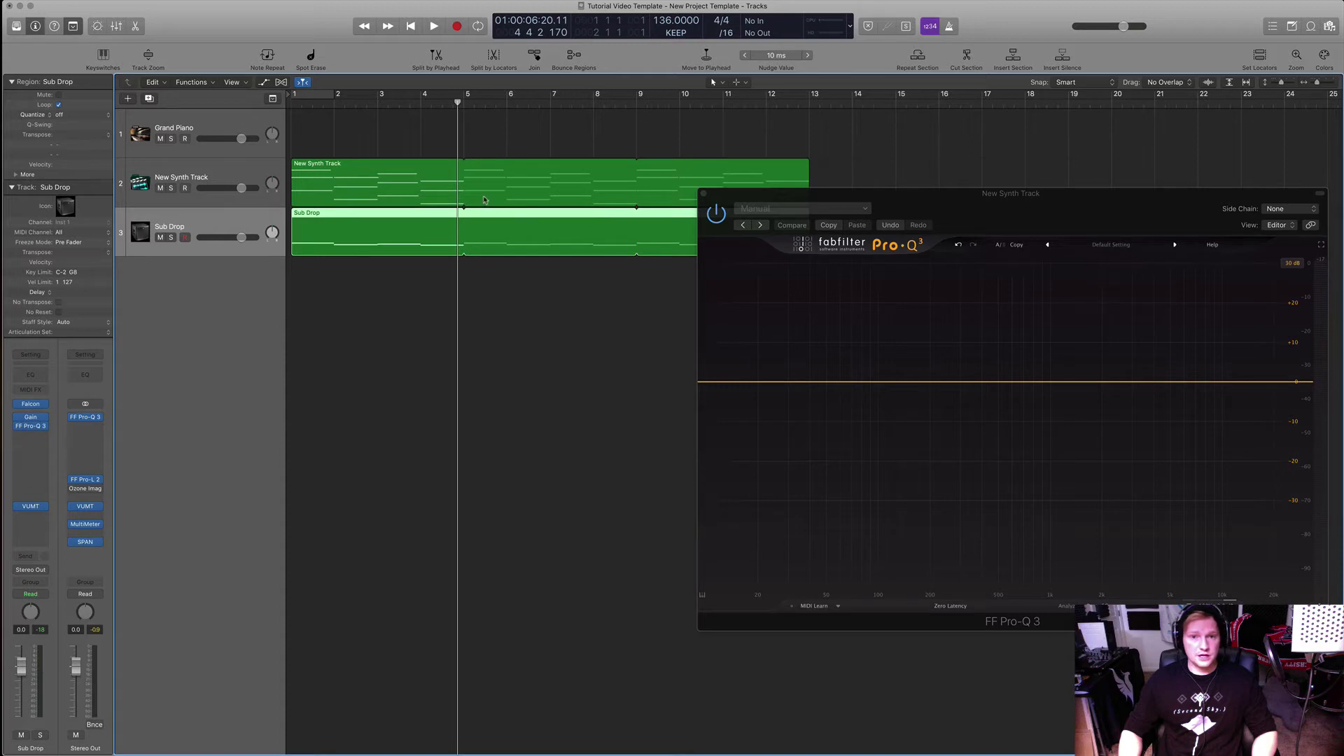
{"action": "left_click", "coordinate": [30, 425]}
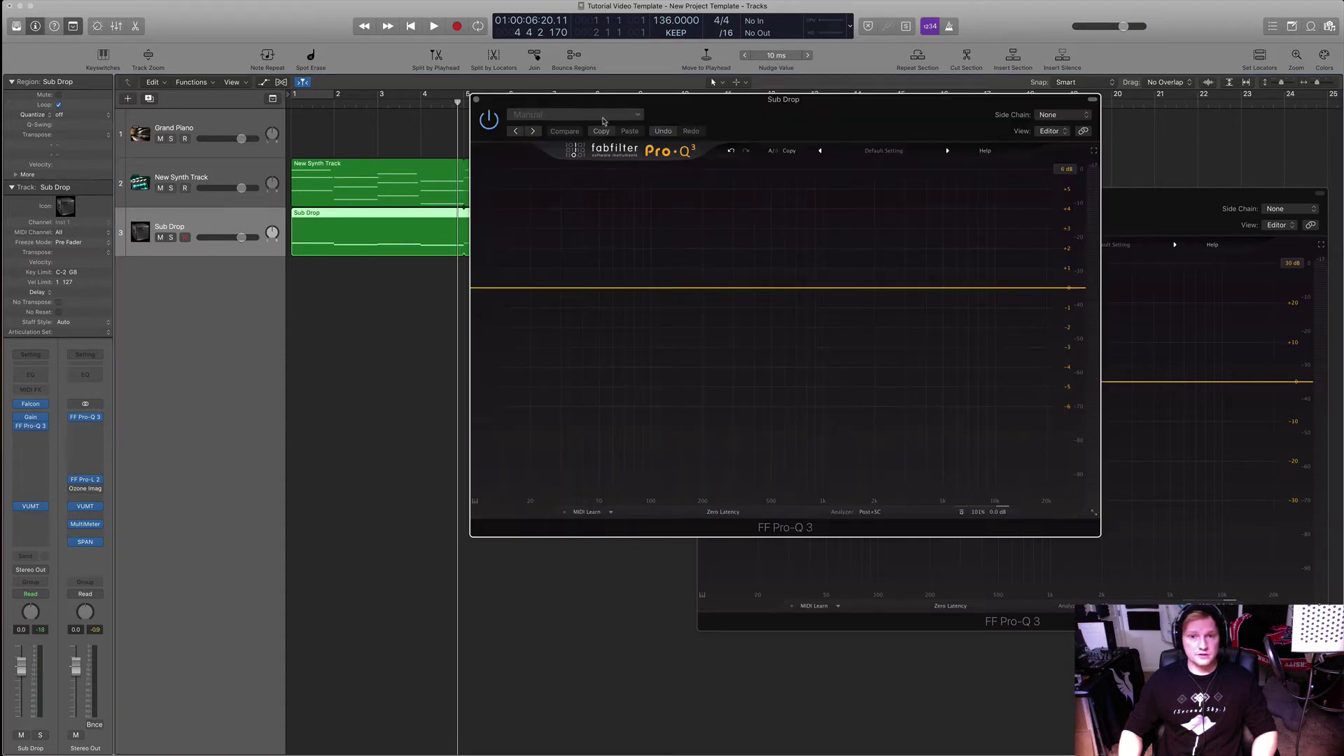
{"action": "left_click_drag", "start_coordinate": [720, 132], "coordinate": [268, 235]}
{"action": "left_click_drag", "start_coordinate": [911, 197], "coordinate": [924, 203]}
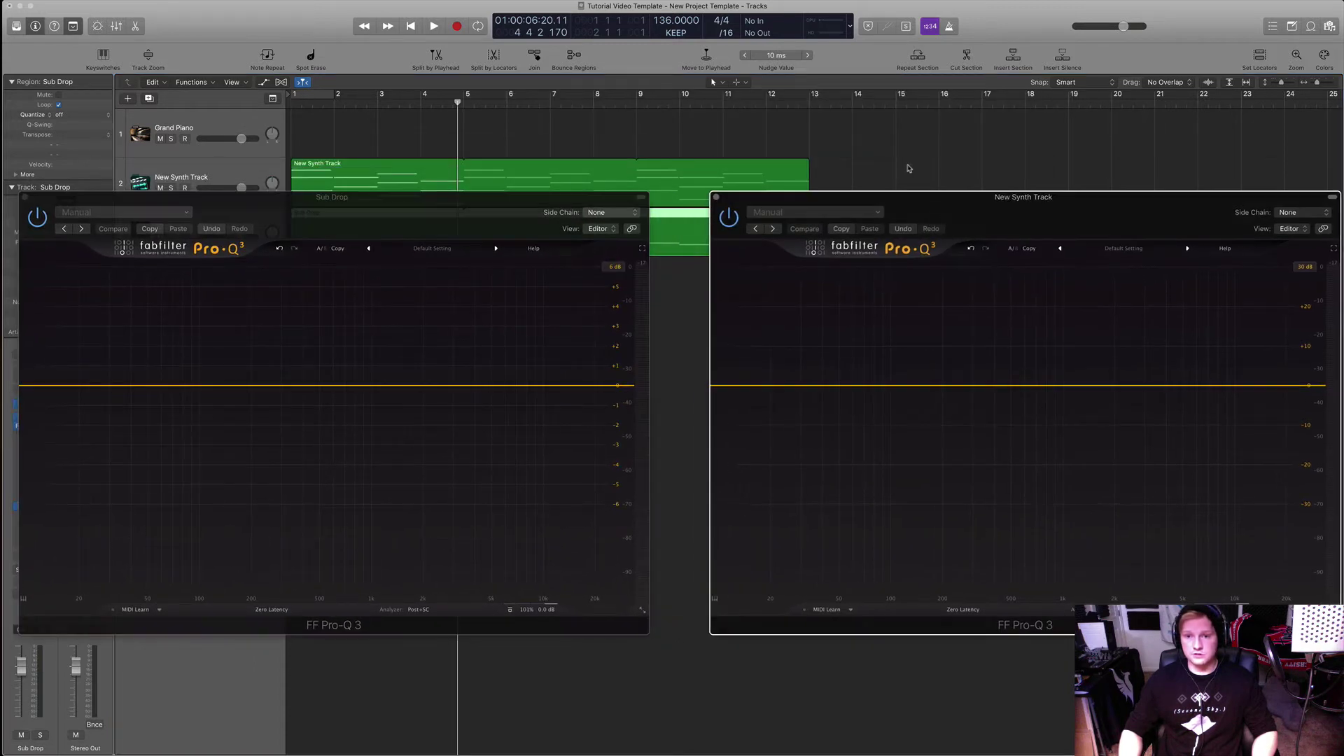
- Play both tracks from the start and compare their frequency spectra in the two Pro-Q 3 windows
{"action": "left_click", "coordinate": [909, 168]}
{"action": "key", "text": "Return"}
{"action": "key", "text": "space"}
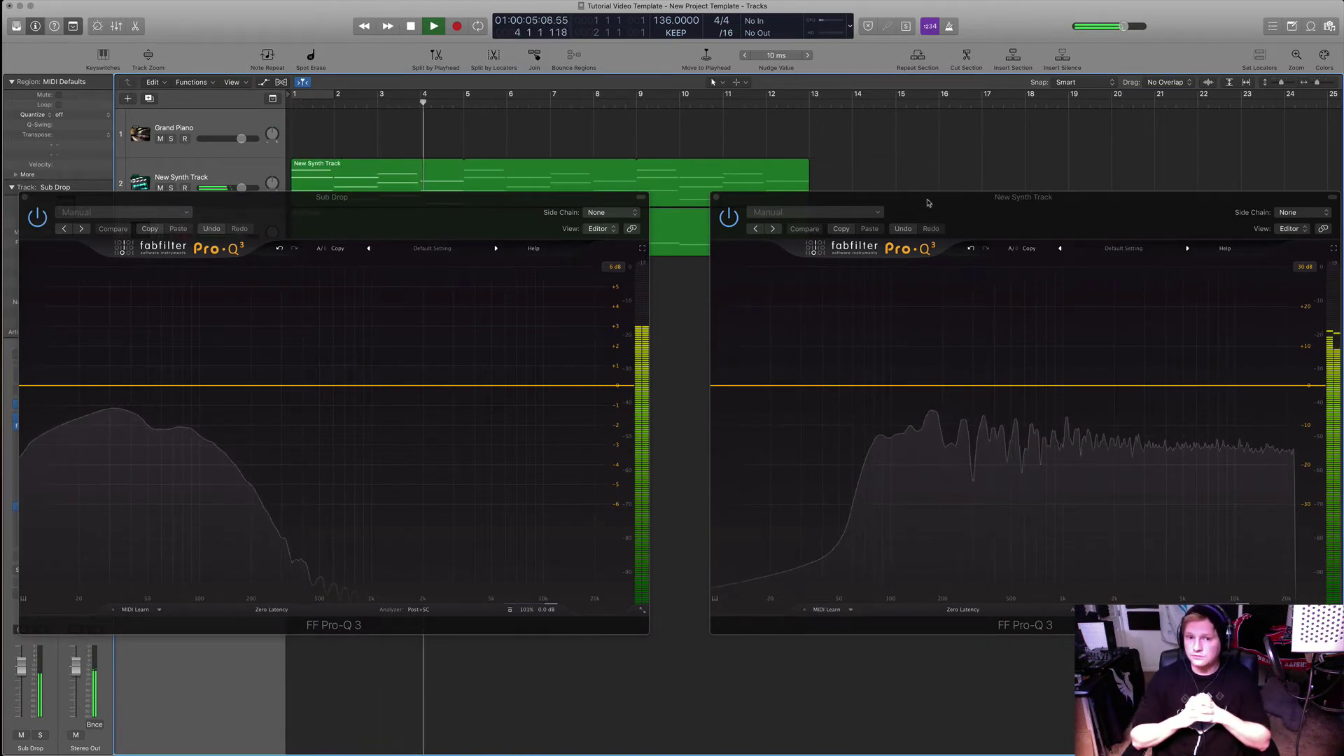
{"action": "key", "text": "space"}
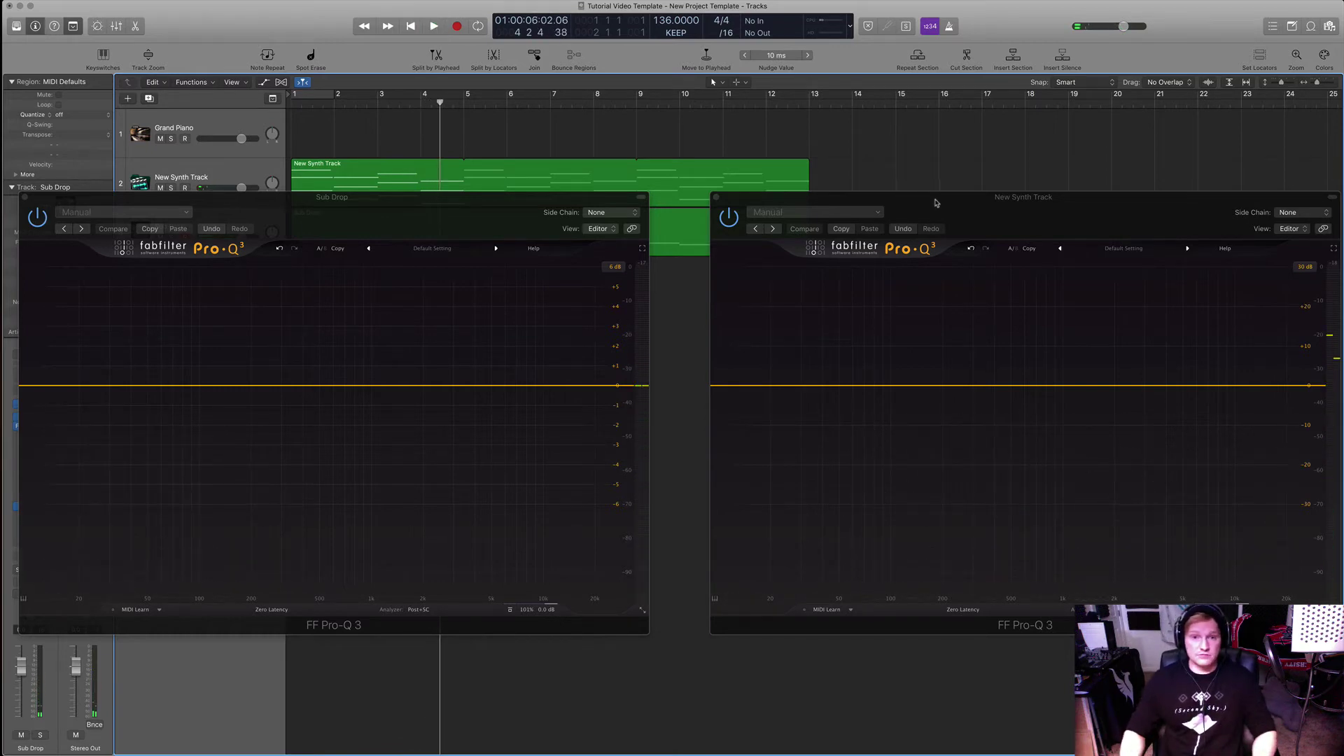
{"action": "left_click_drag", "start_coordinate": [930, 203], "coordinate": [946, 206]}
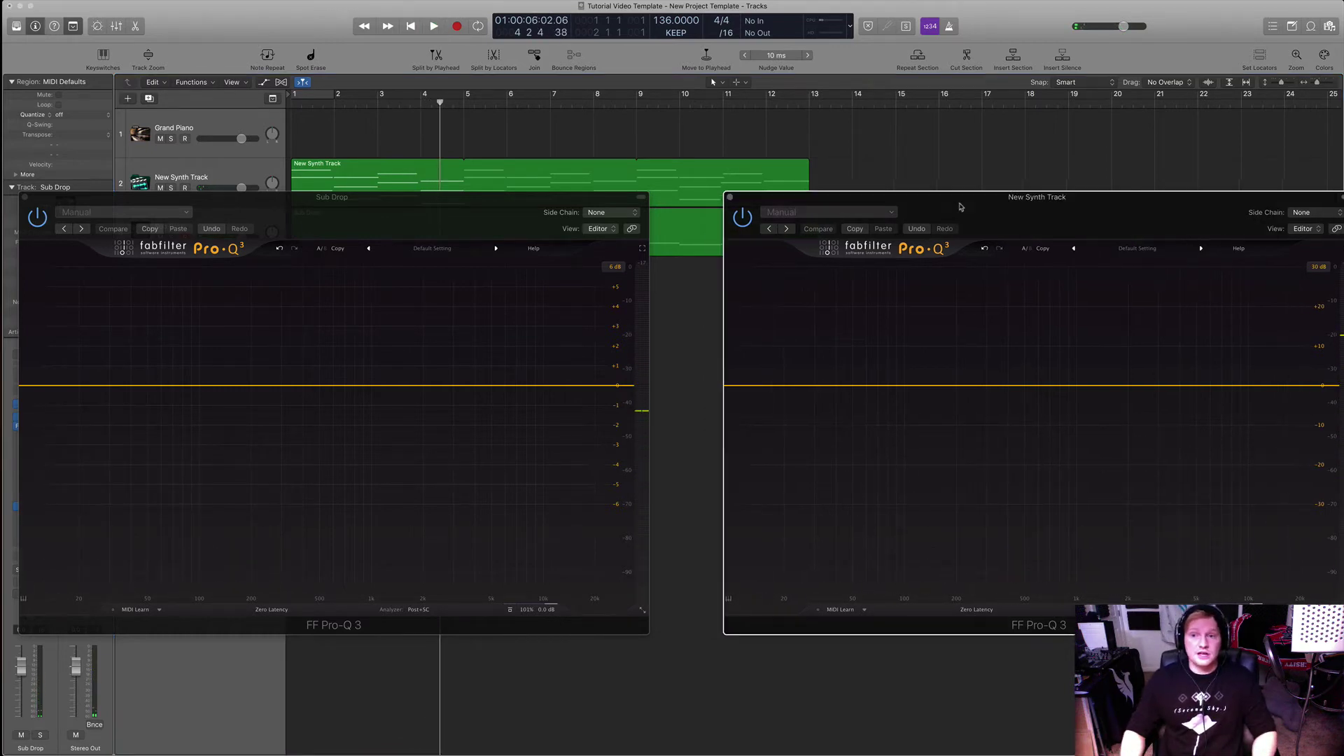
{"action": "left_click", "coordinate": [880, 158]}
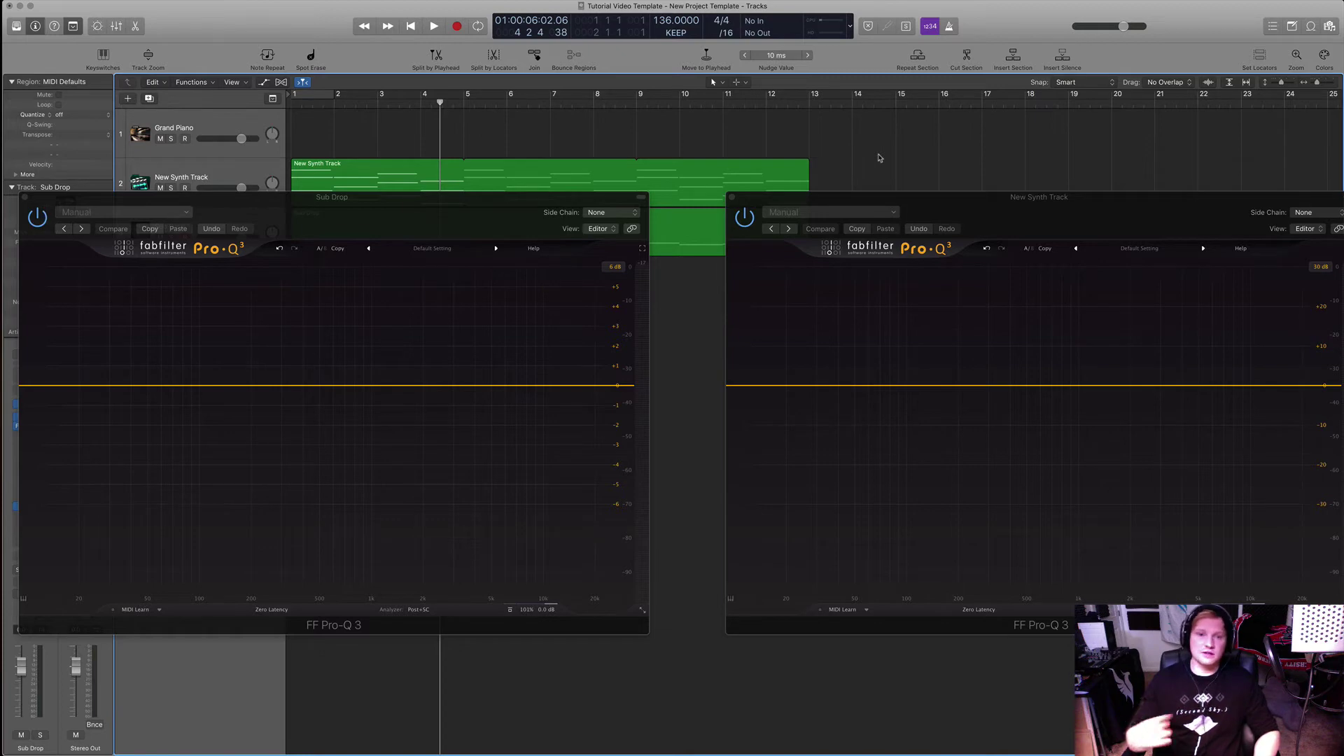
{"action": "left_click_drag", "start_coordinate": [939, 213], "coordinate": [912, 219]}
{"action": "left_click_drag", "start_coordinate": [530, 208], "coordinate": [536, 217]}
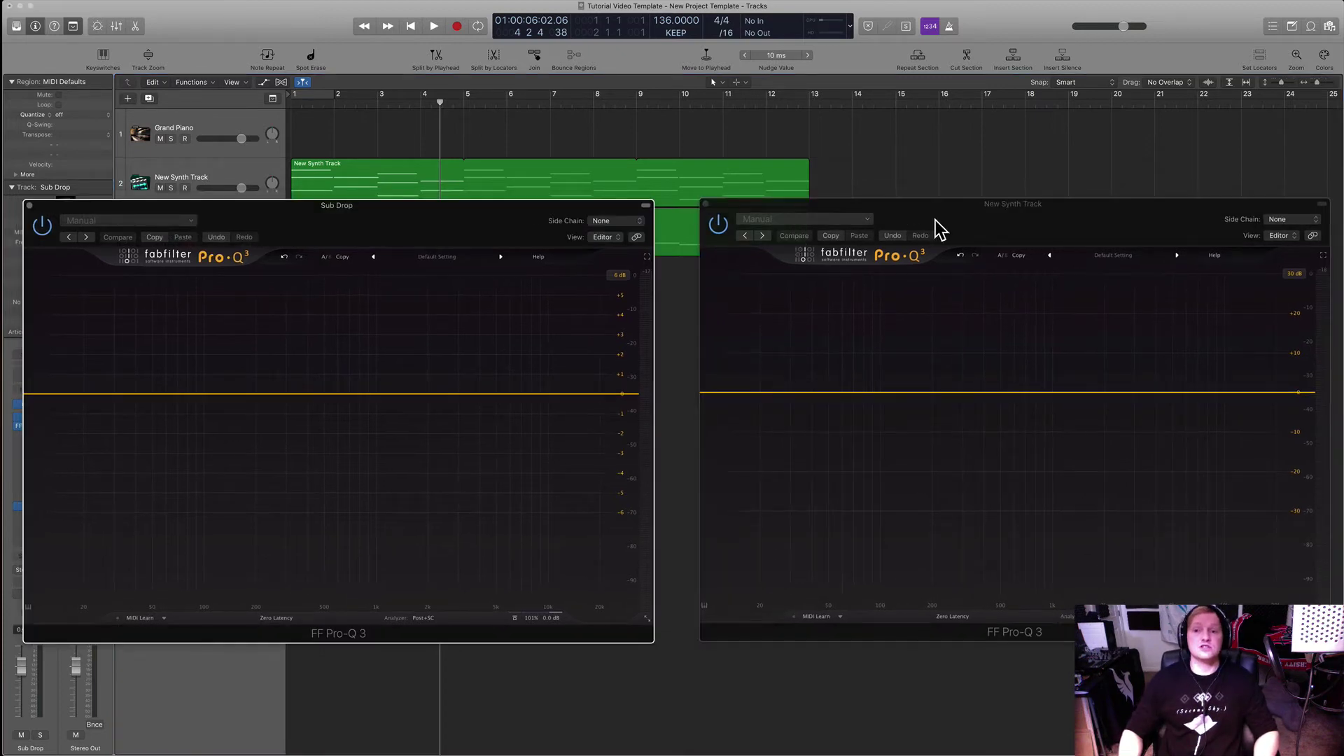
{"action": "left_click_drag", "start_coordinate": [938, 225], "coordinate": [931, 223]}
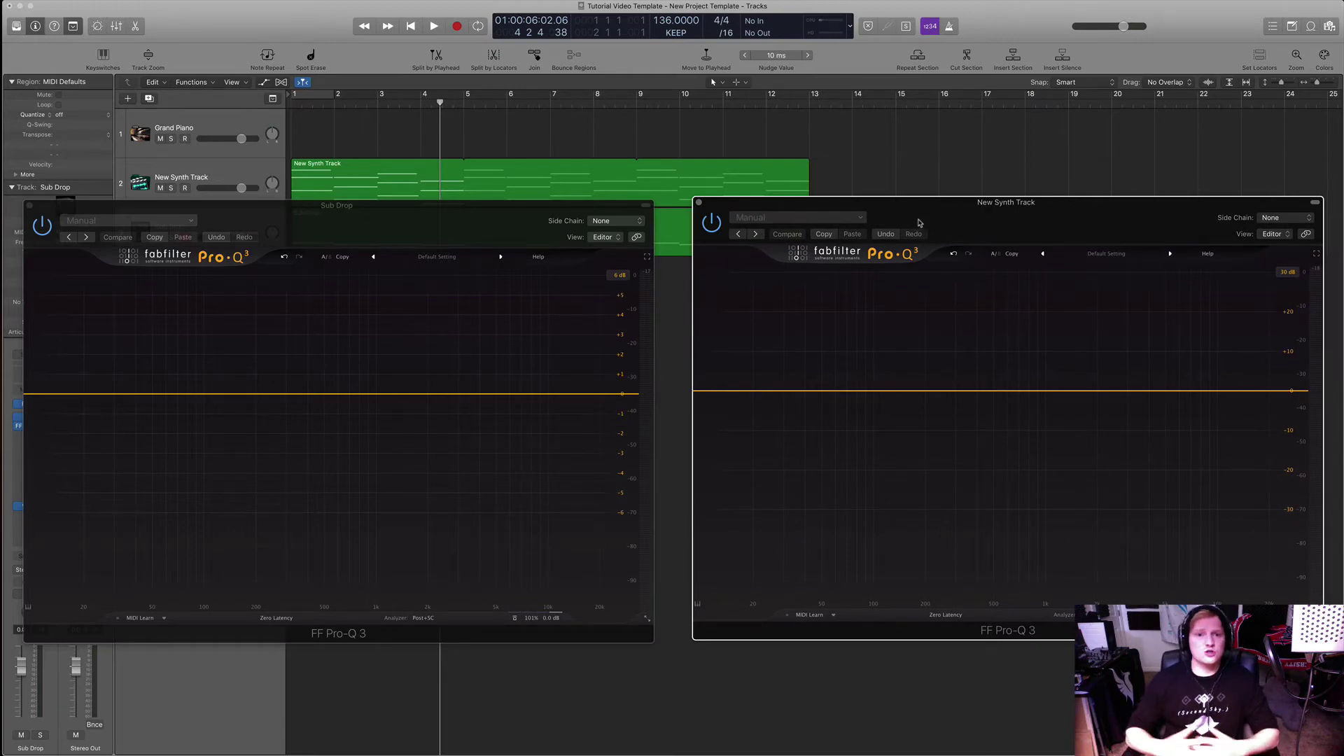
{"action": "left_click_drag", "start_coordinate": [938, 213], "coordinate": [934, 211]}
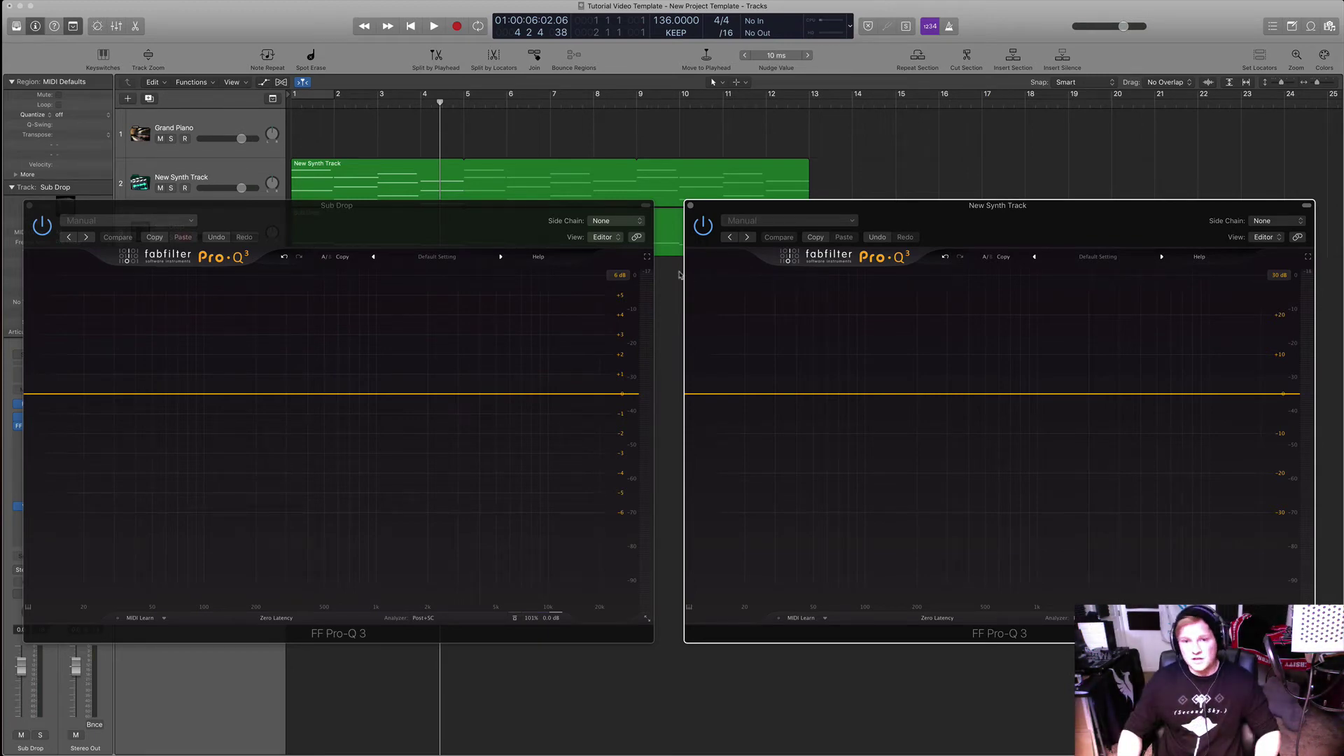
{"action": "left_click_drag", "start_coordinate": [502, 221], "coordinate": [525, 221]}
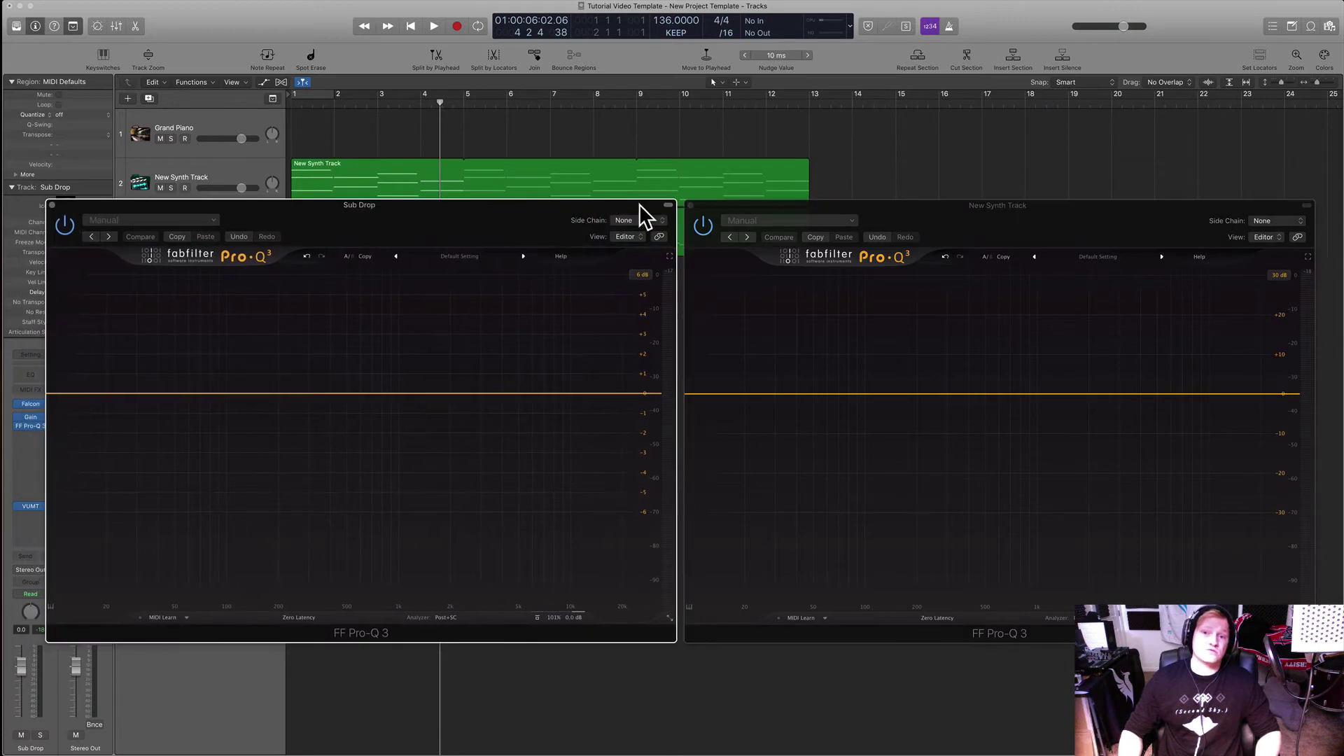
- Close both Pro-Q 3 windows and listen to the chords and sub bass together from the start
{"action": "left_click", "coordinate": [691, 205]}
{"action": "left_click", "coordinate": [51, 207]}
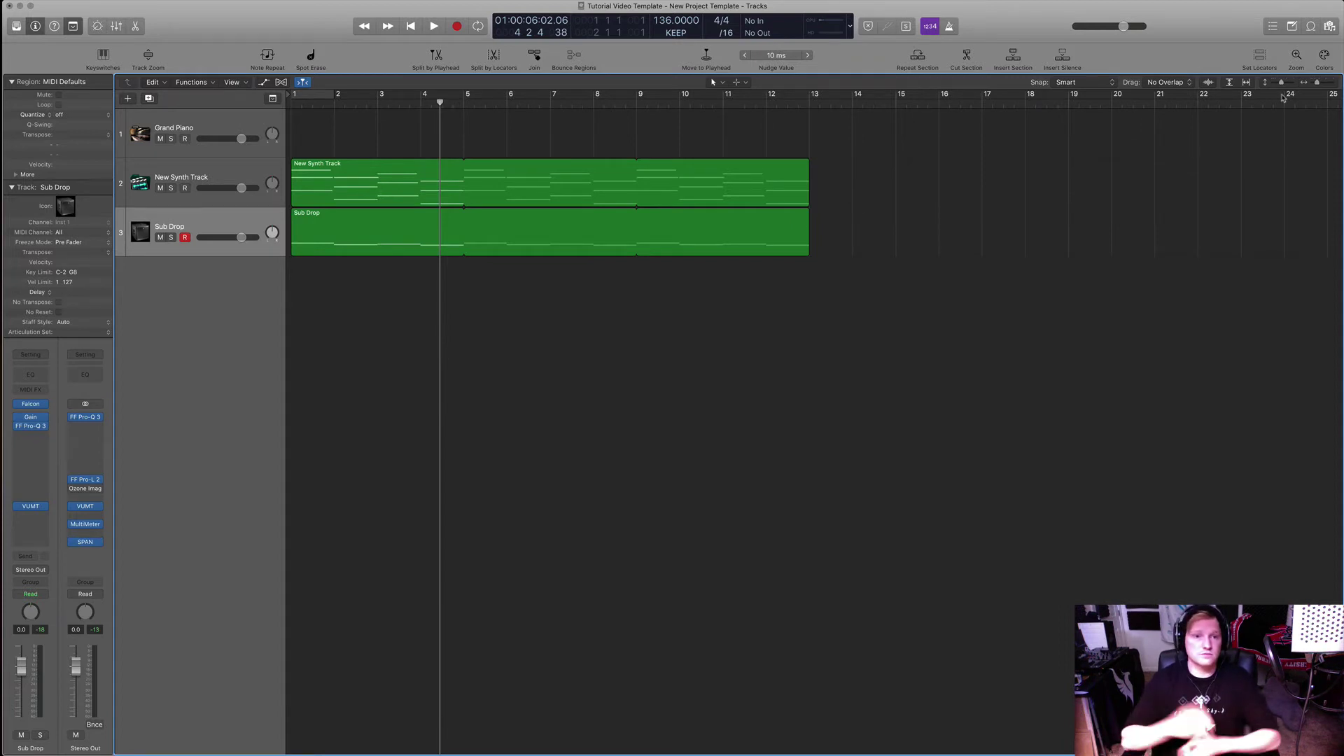
{"action": "key", "text": "Return"}
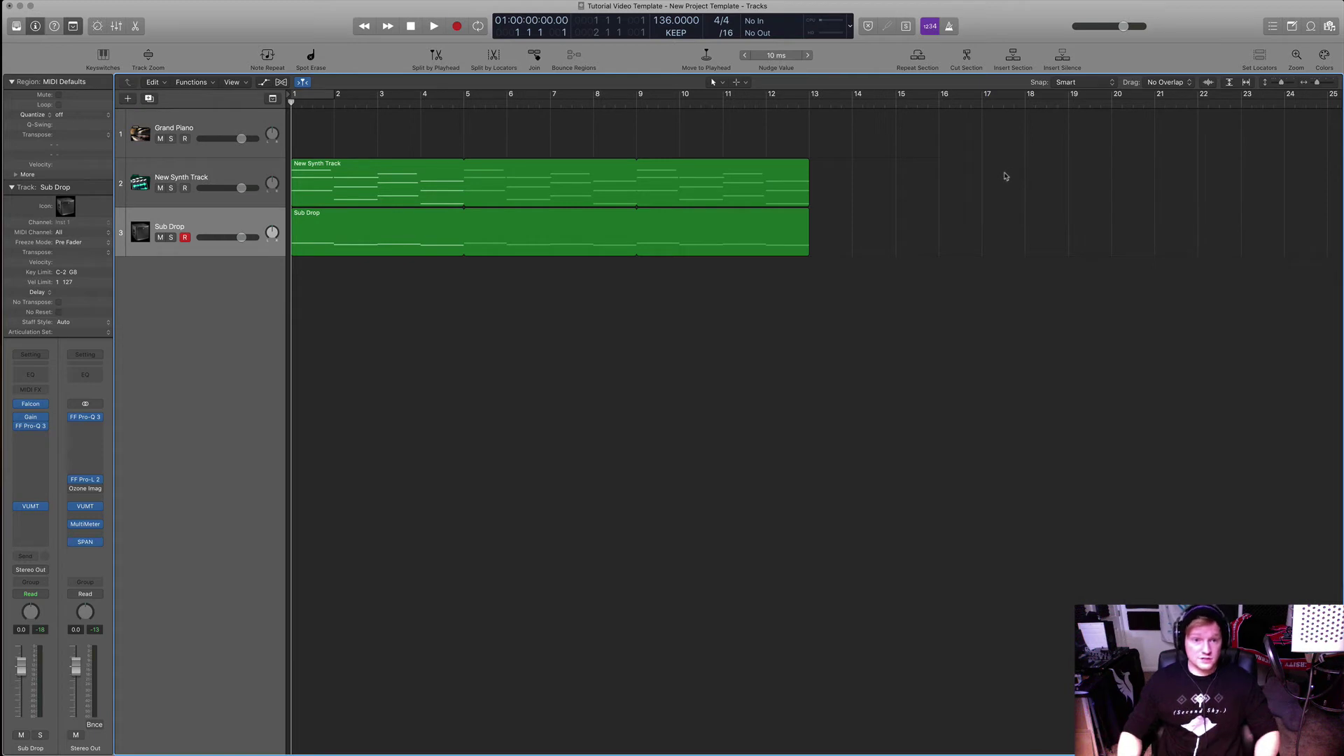
{"action": "key", "text": "space"}
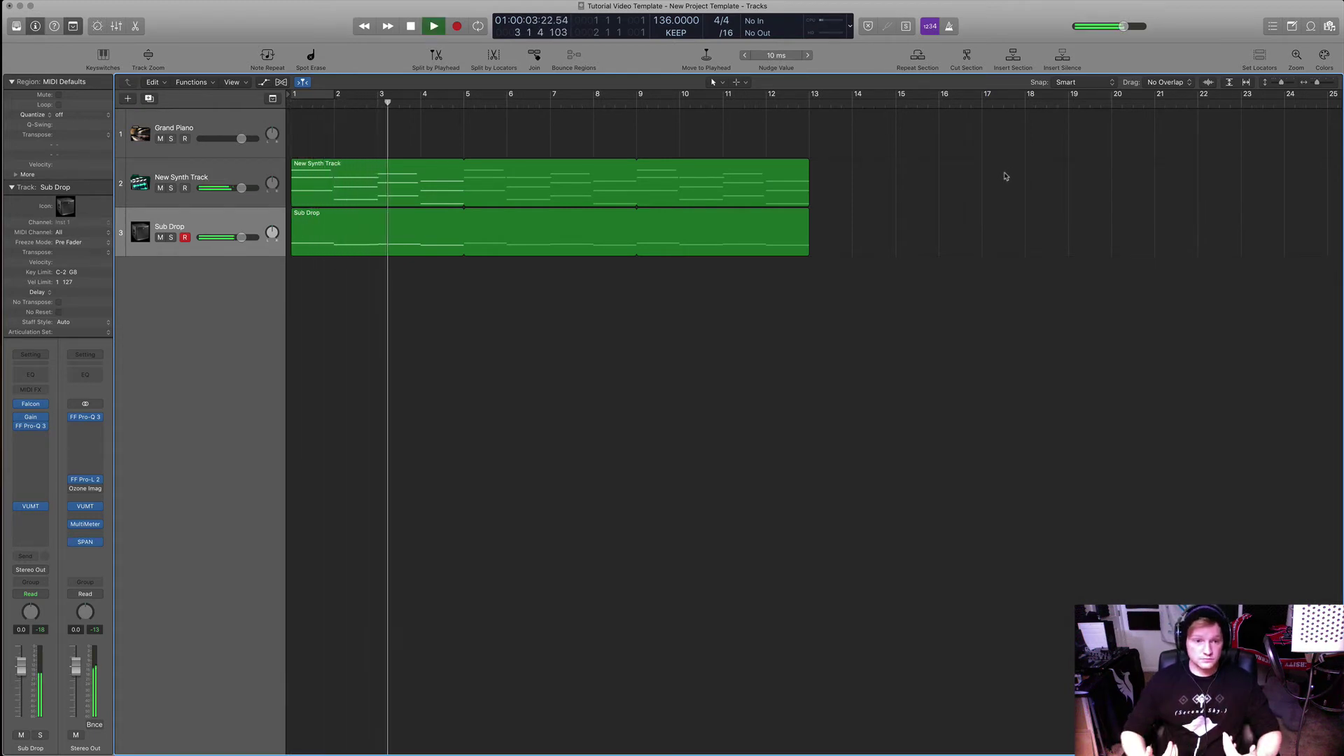
{"action": "key", "text": "space"}
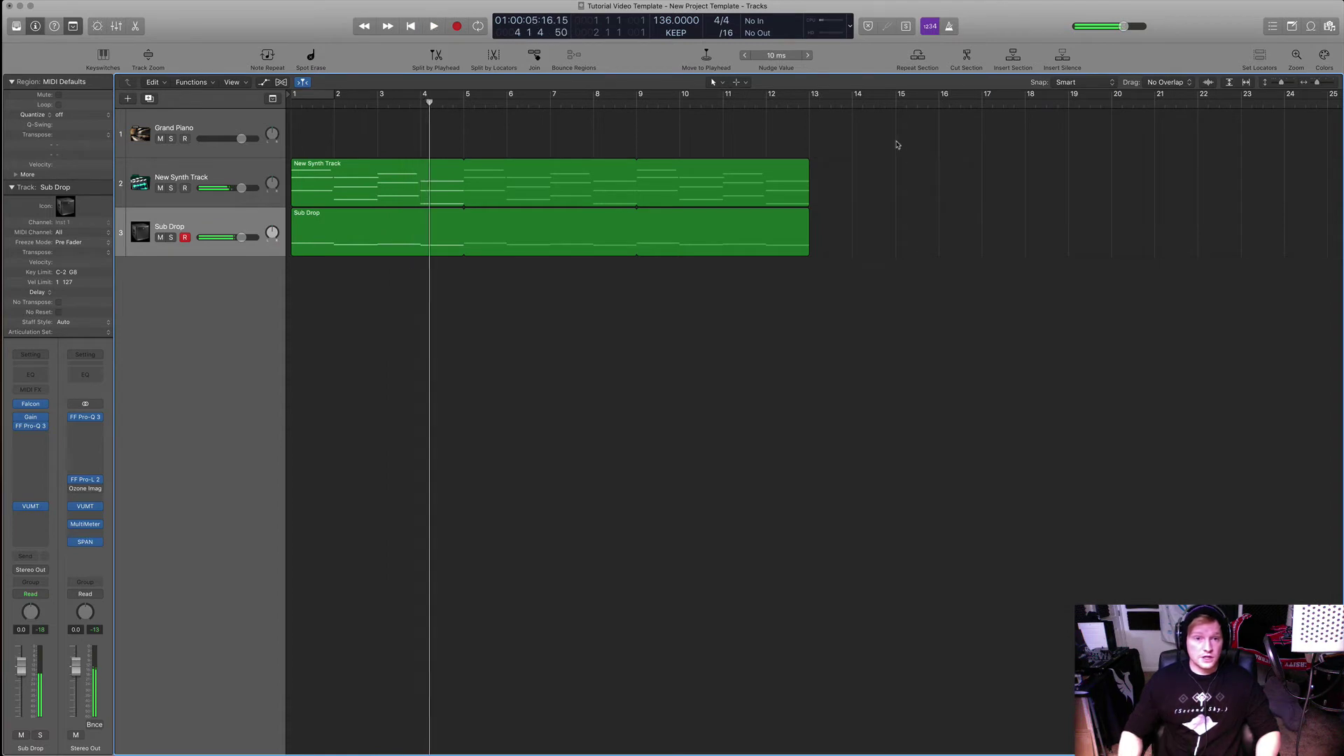
- Reopen Pro-Q 3 on the Sub Drop track and move its window clear of the regions
{"action": "left_click", "coordinate": [229, 231]}
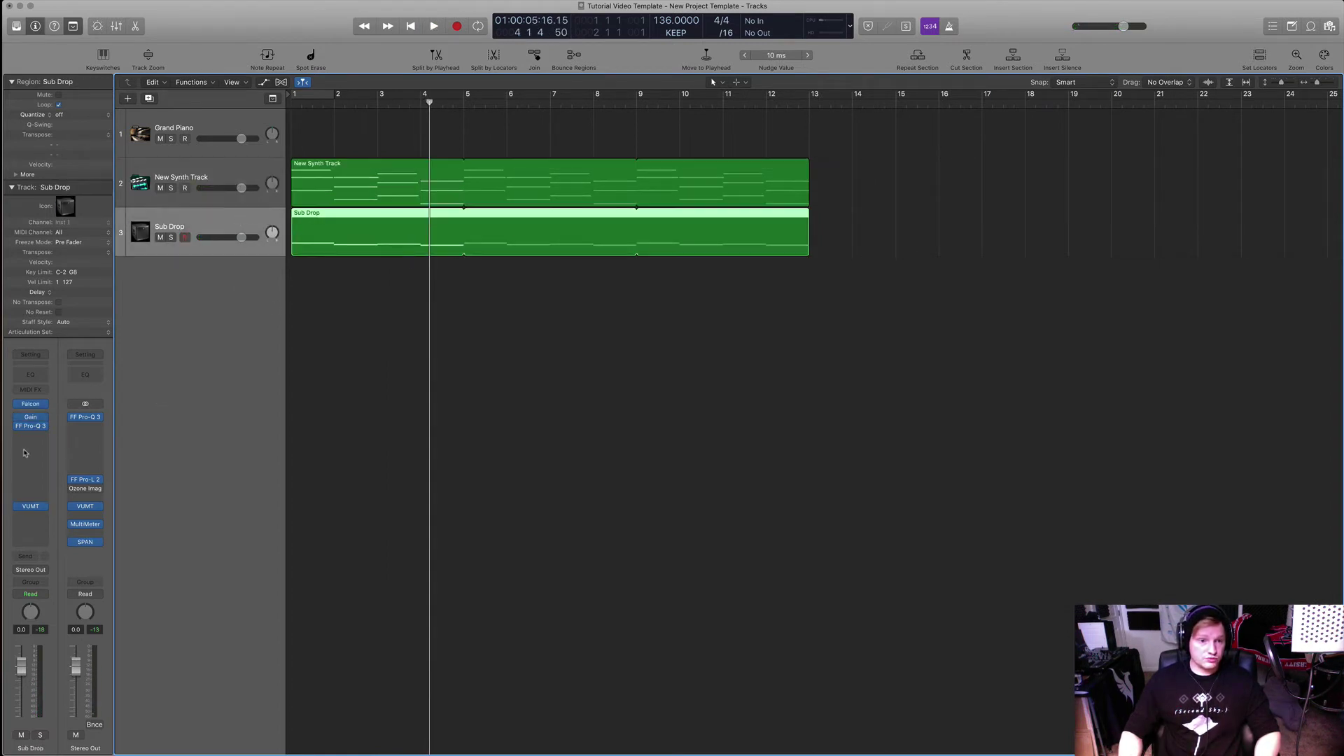
{"action": "left_click", "coordinate": [31, 426]}
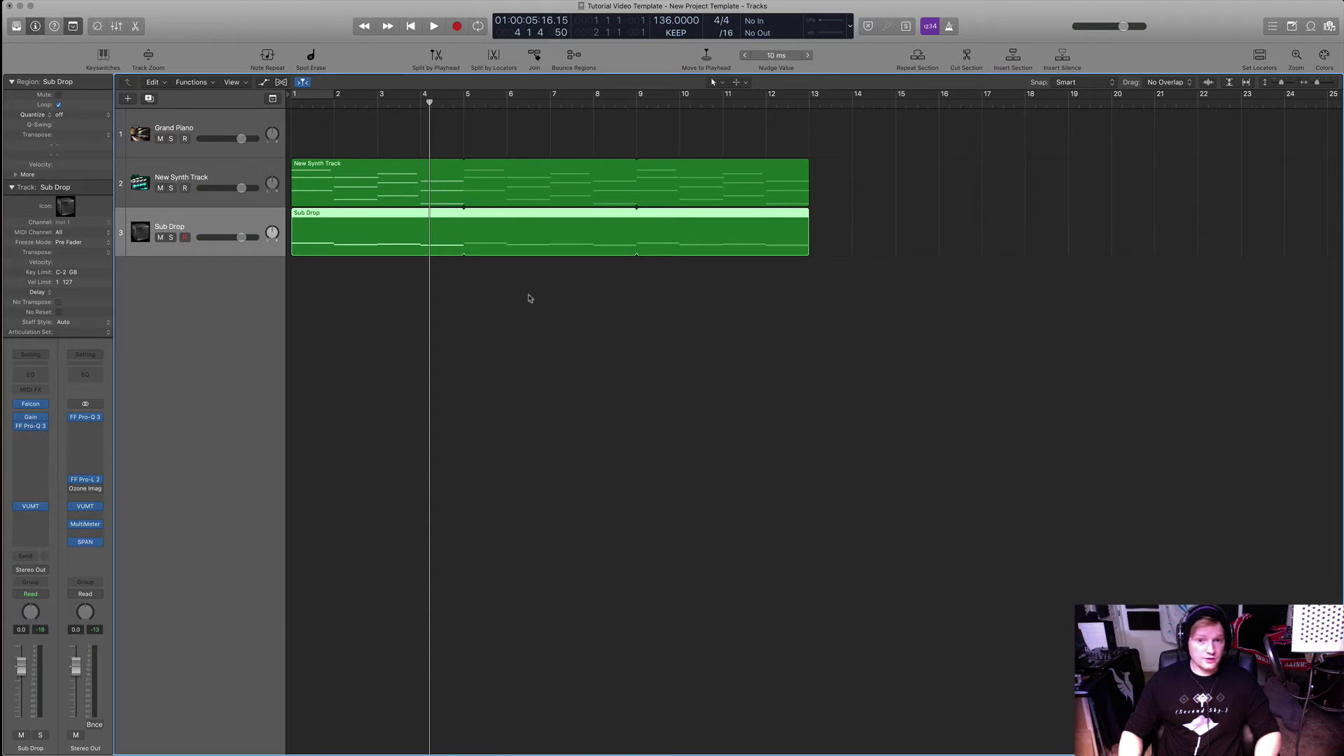
{"action": "left_click_drag", "start_coordinate": [486, 223], "coordinate": [931, 224]}
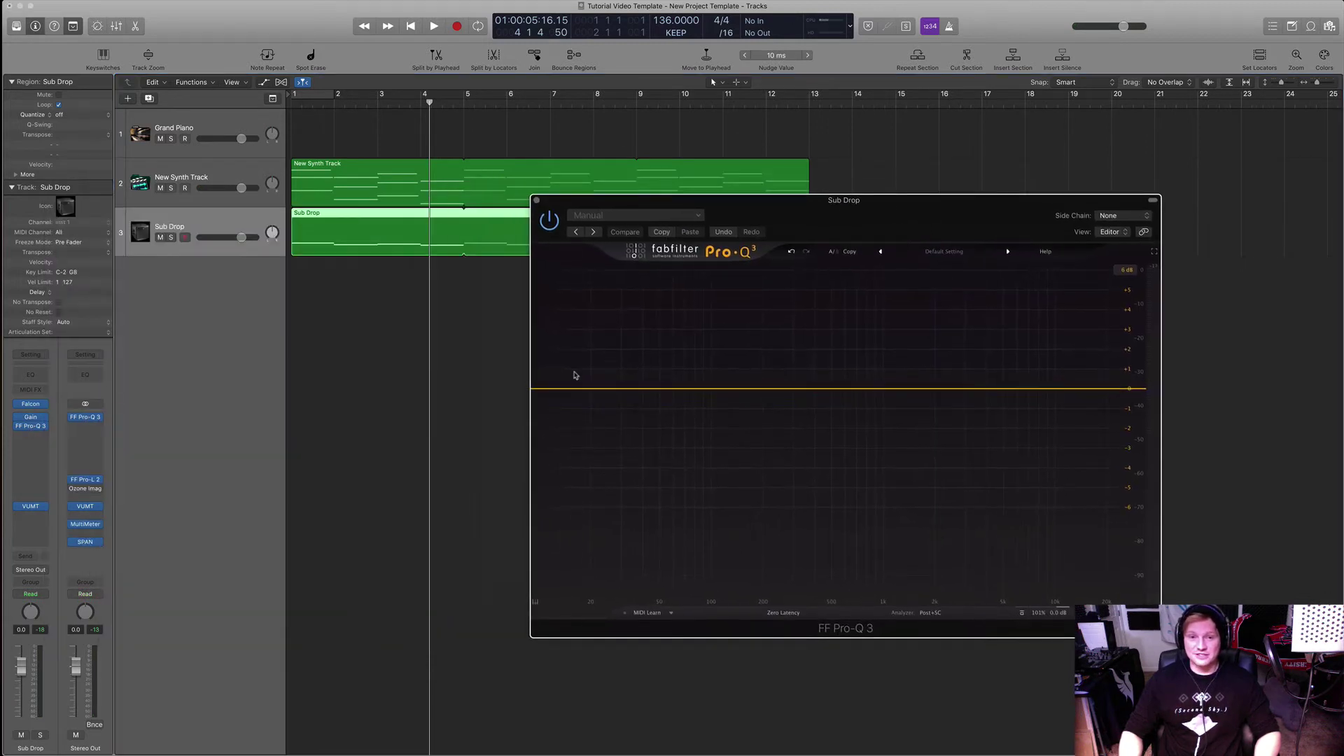
{"action": "left_click_drag", "start_coordinate": [772, 211], "coordinate": [887, 275]}
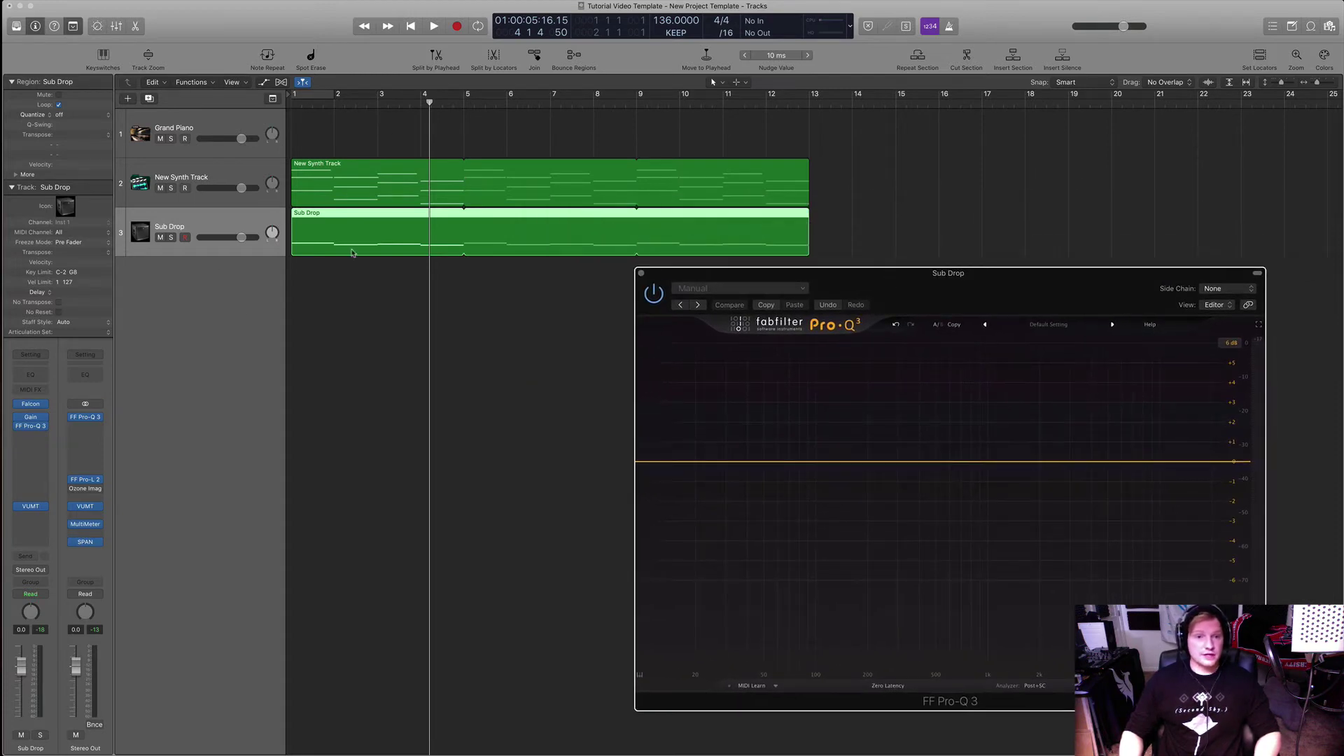
- Add a 10 Hz low shelf band with a 96 dB/oct slope, reset its Q and turn its gain fully down
{"action": "left_click", "coordinate": [642, 467]}
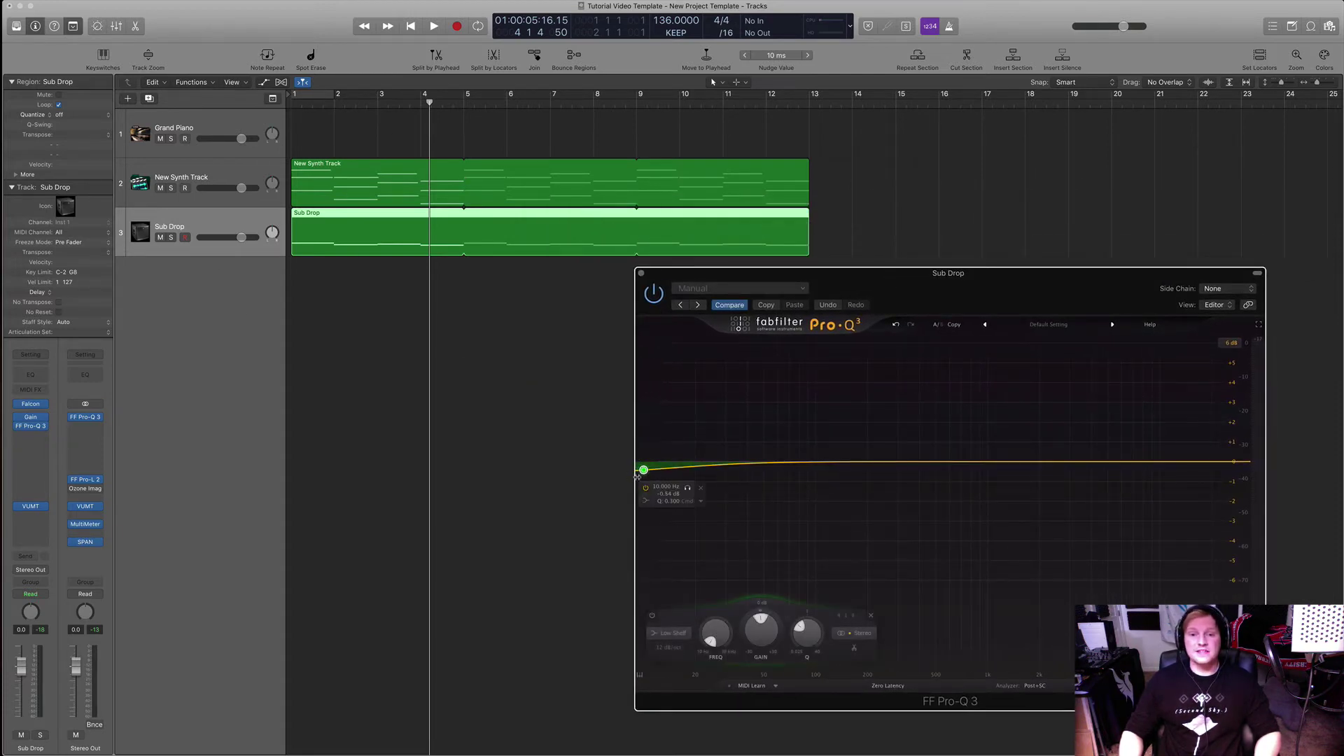
{"action": "left_click", "coordinate": [678, 652]}
{"action": "left_click", "coordinate": [675, 743]}
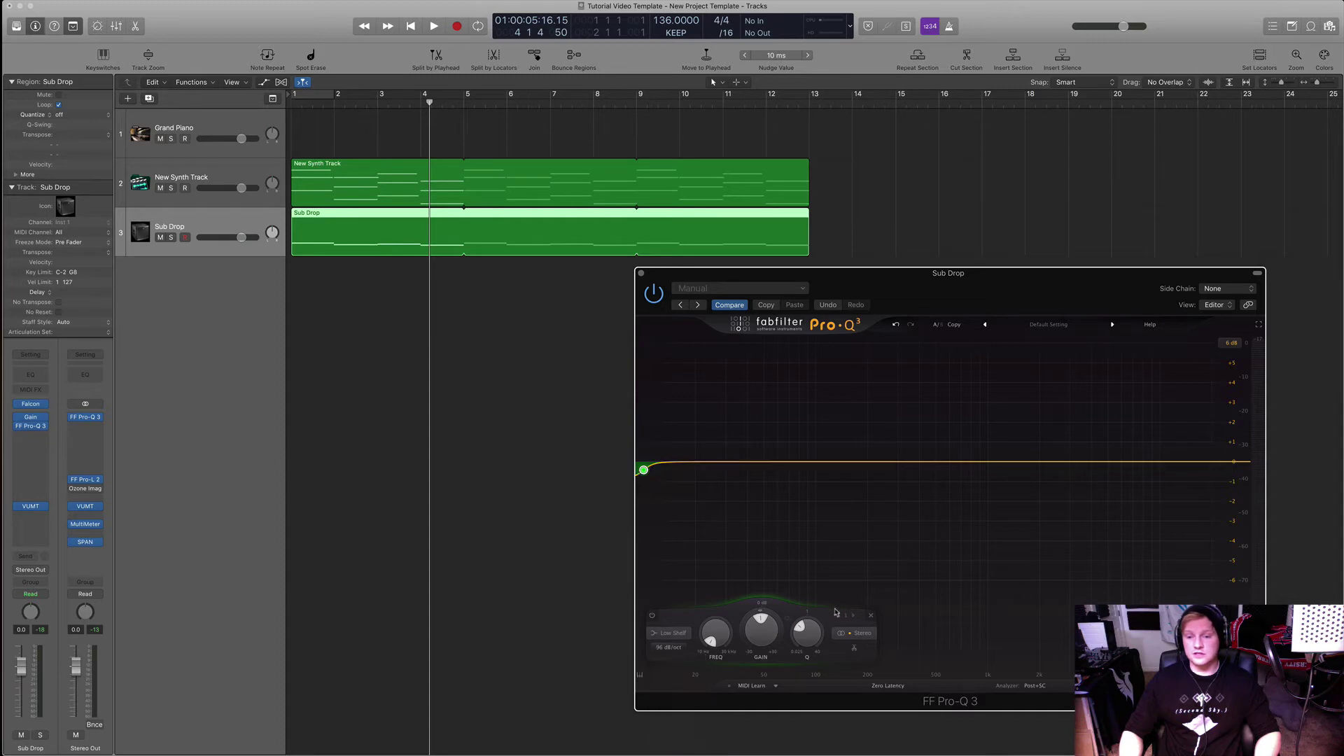
{"action": "double_click", "coordinate": [801, 636]}
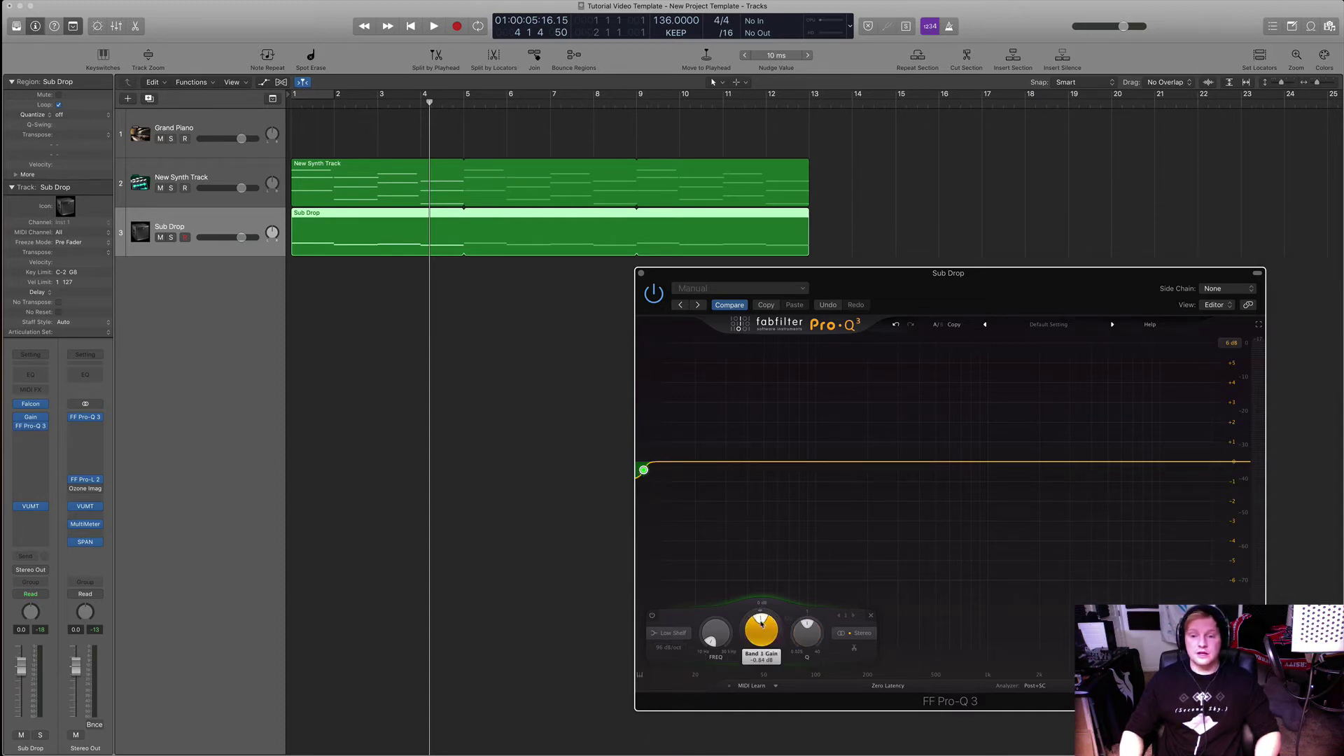
{"action": "left_click_drag", "start_coordinate": [761, 622], "coordinate": [767, 702]}
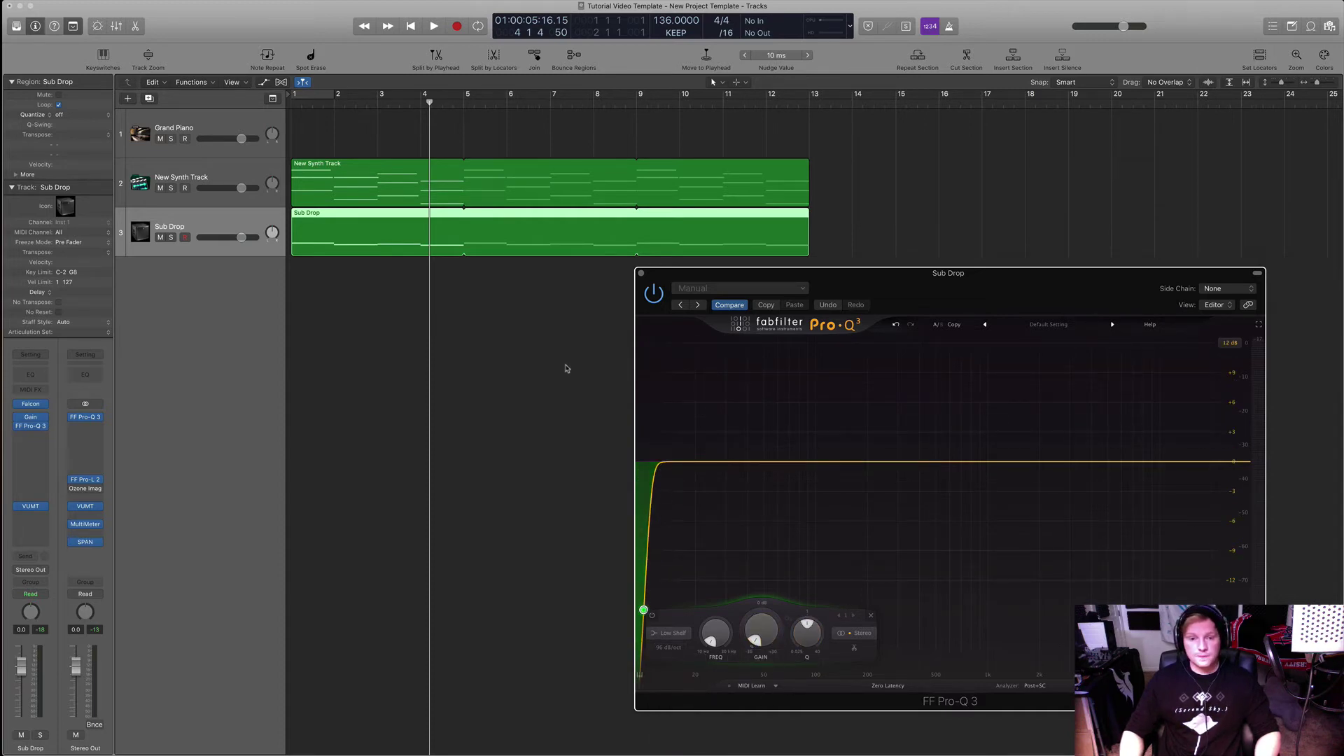
- Play both tracks from the start and examine the Sub Drop's spectrum against the low shelf cut
{"action": "left_click_drag", "start_coordinate": [727, 280], "coordinate": [687, 279]}
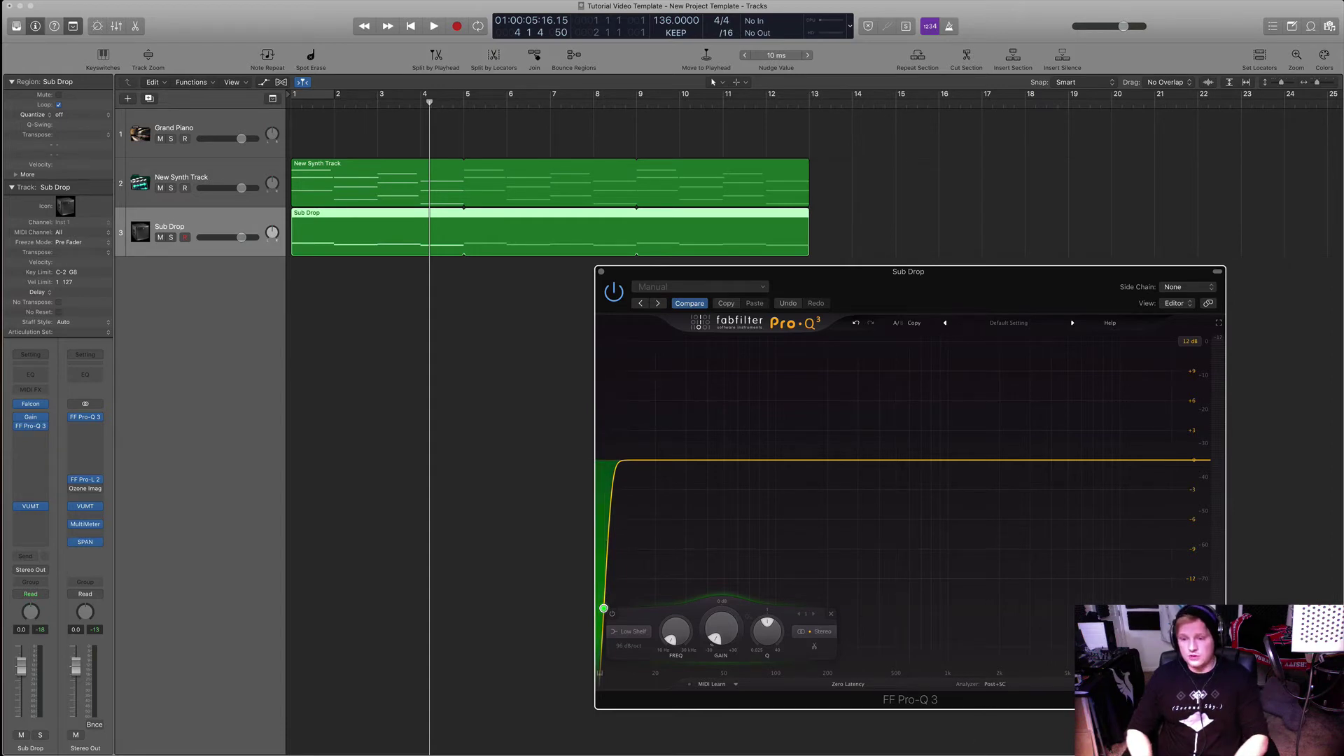
{"action": "left_click_drag", "start_coordinate": [857, 272], "coordinate": [899, 263]}
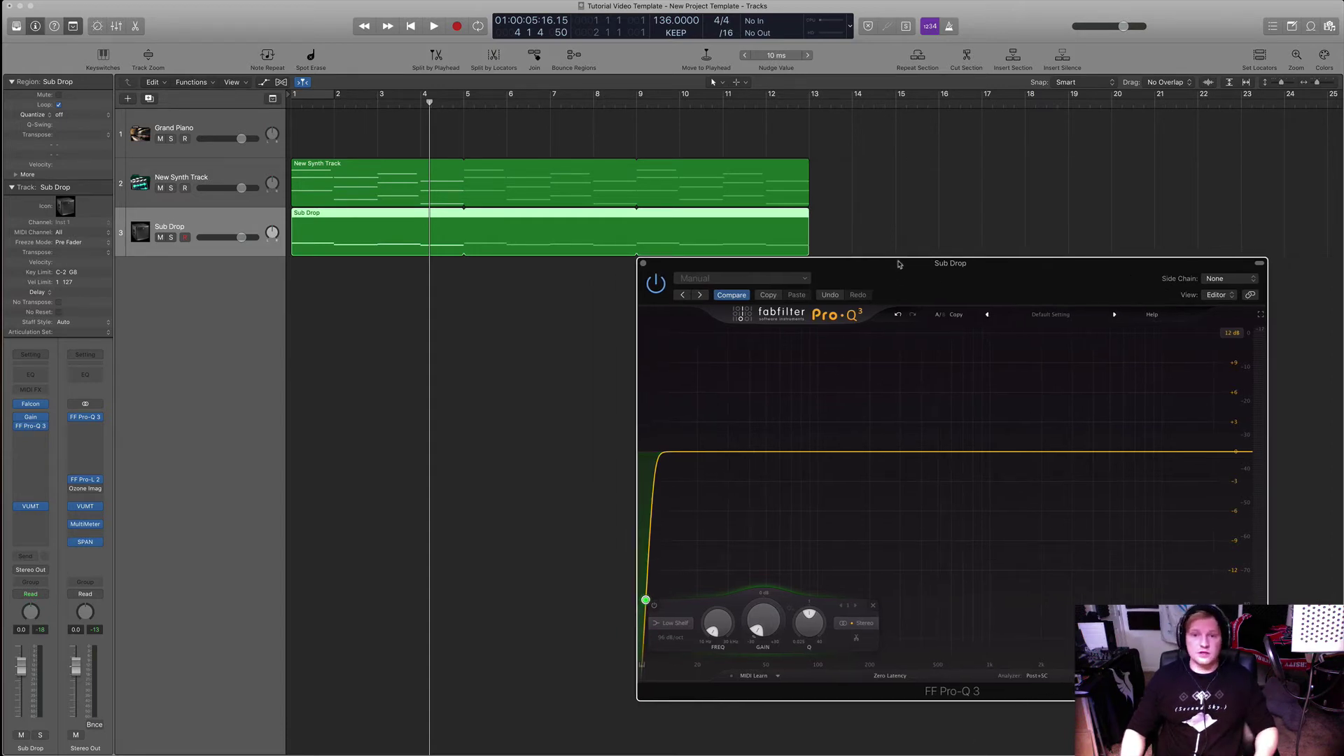
{"action": "left_click", "coordinate": [901, 240]}
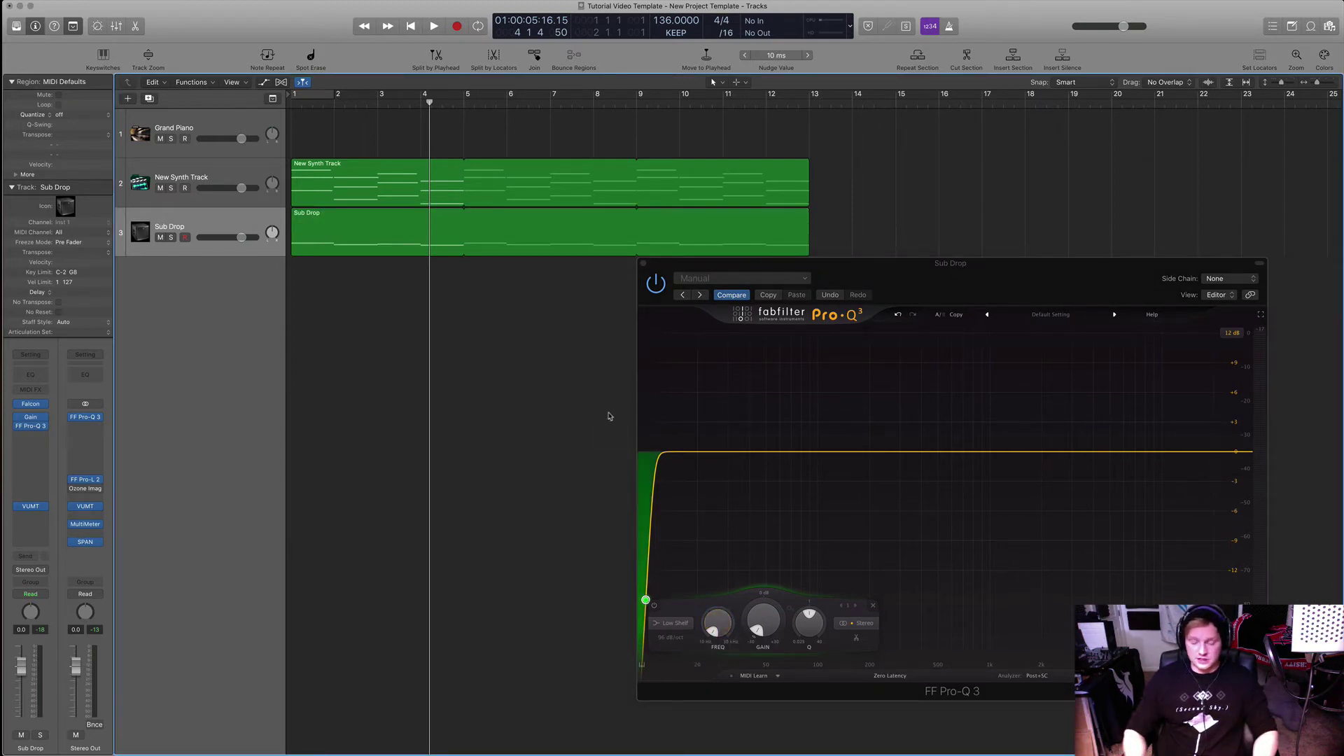
{"action": "key", "text": "Return"}
{"action": "key", "text": "space"}
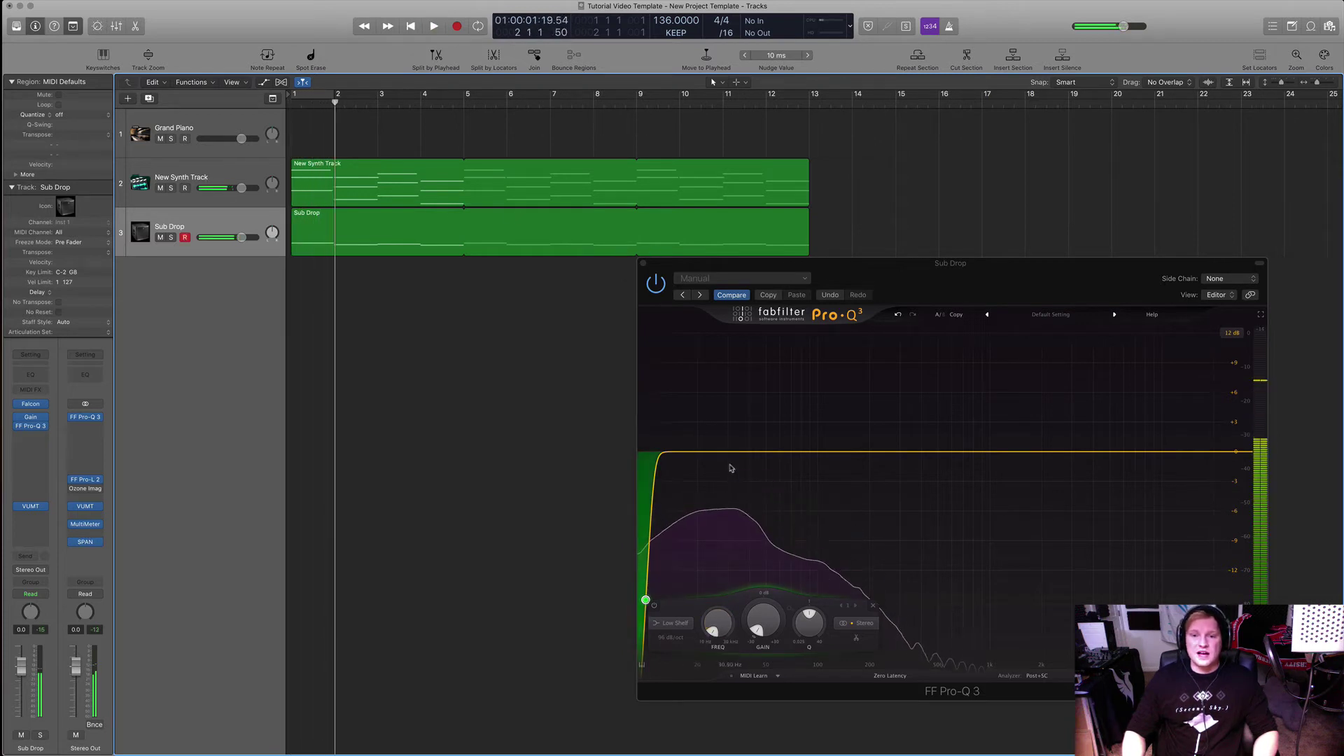
{"action": "key", "text": "space"}
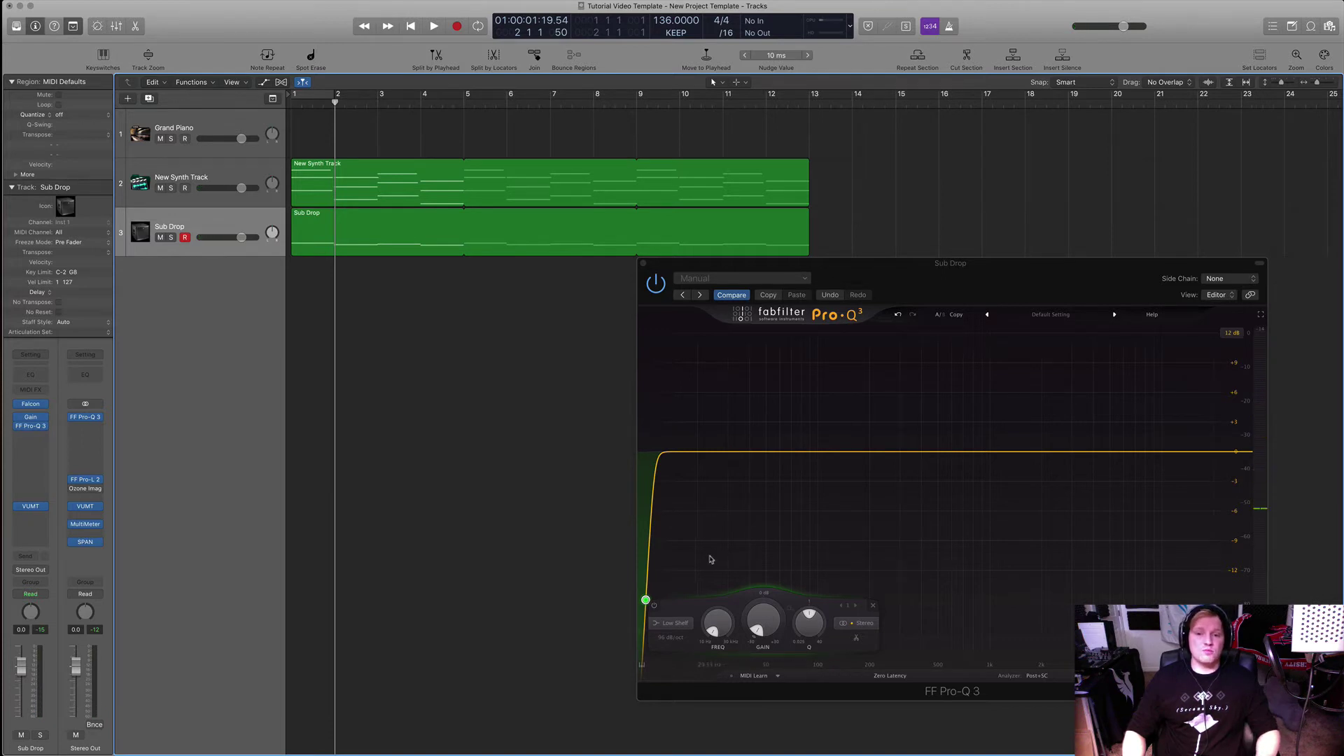
- Raise the Sub Drop low shelf's frequency to about 30 Hz while playing both tracks from the start
{"action": "key", "text": "Return"}
{"action": "key", "text": "space"}
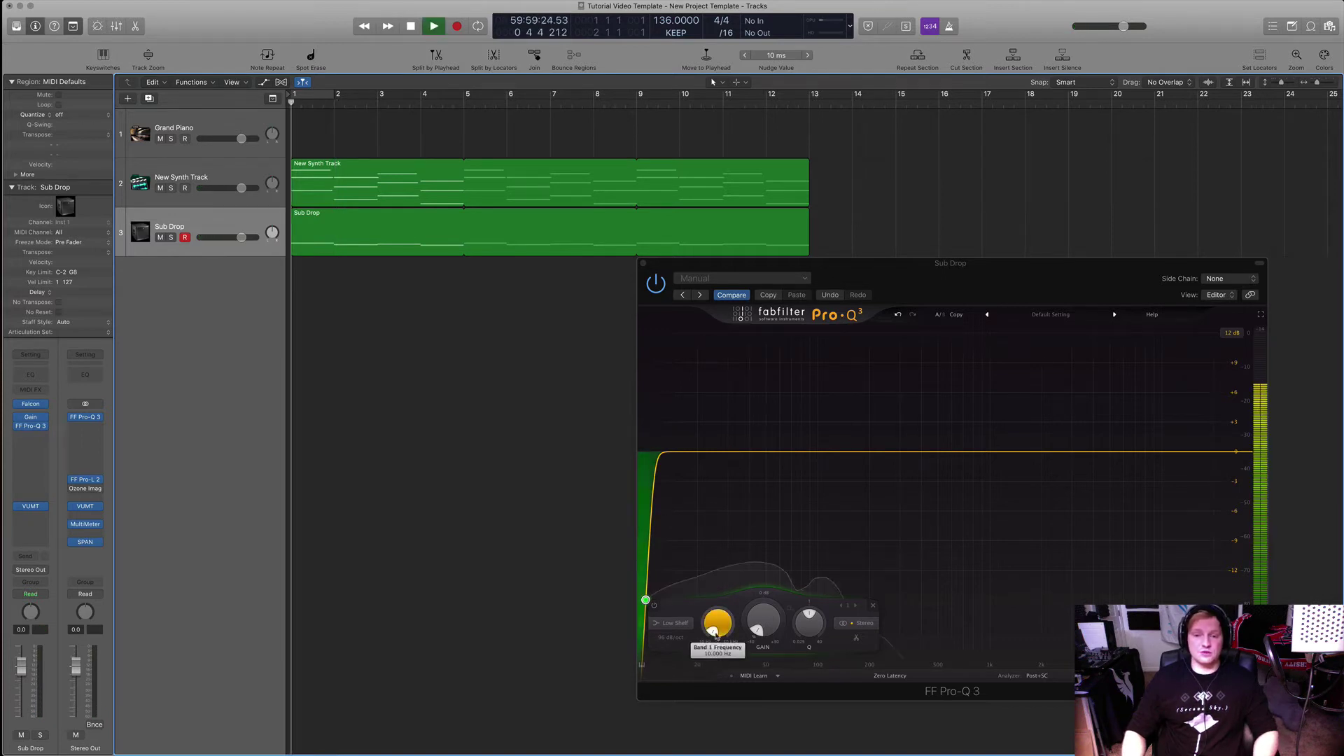
{"action": "scroll", "coordinate": [714, 625], "scroll_direction": "up", "scroll_amount": 4}
{"action": "scroll", "coordinate": [714, 625], "scroll_direction": "up", "scroll_amount": 3}
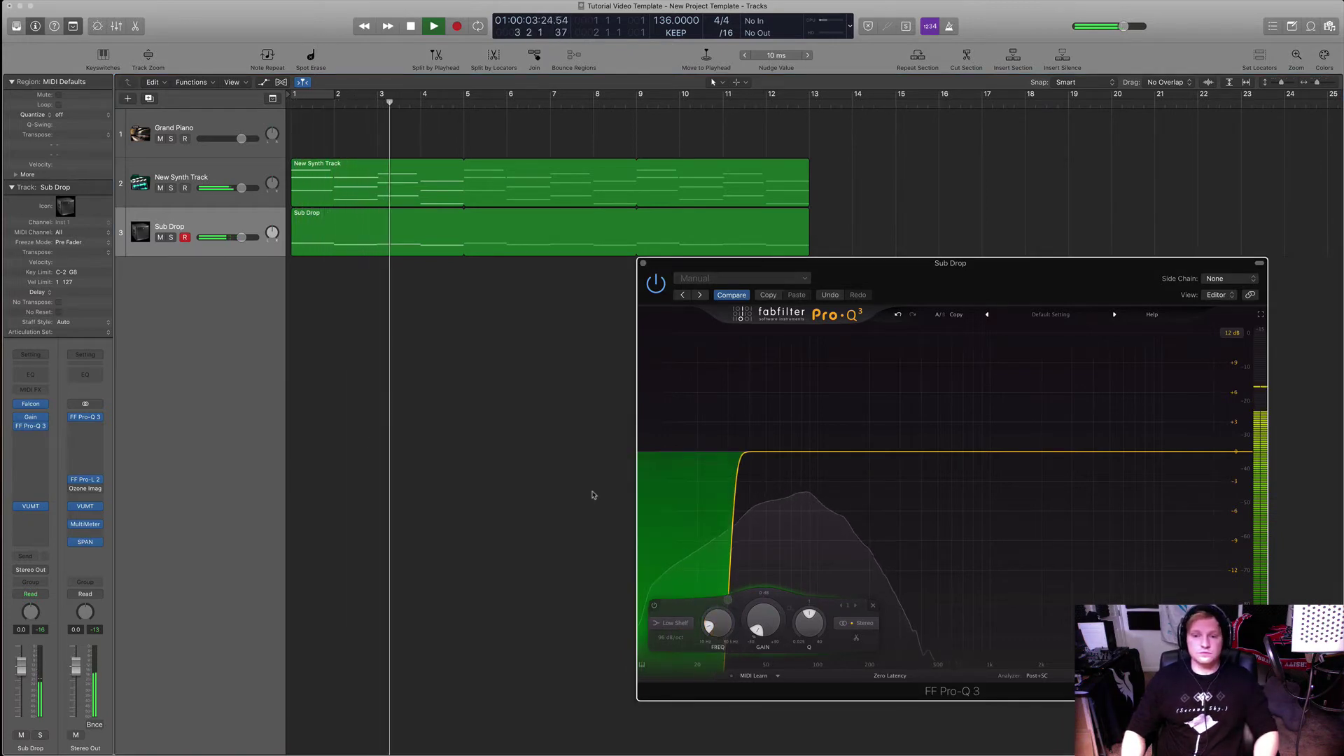
{"action": "key", "text": "space"}
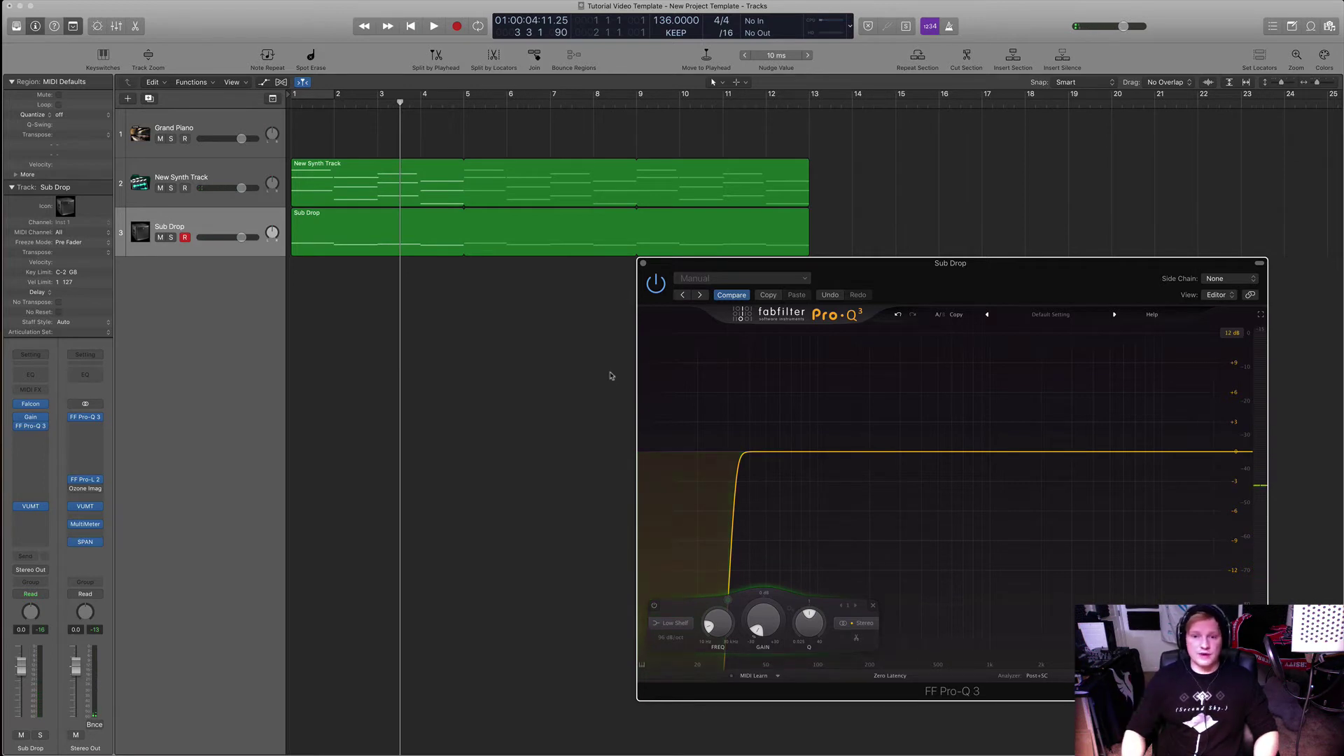
- Play both tracks from the start to hear the Sub Drop with its low shelf cut
{"action": "key", "text": "Return"}
{"action": "key", "text": "space"}
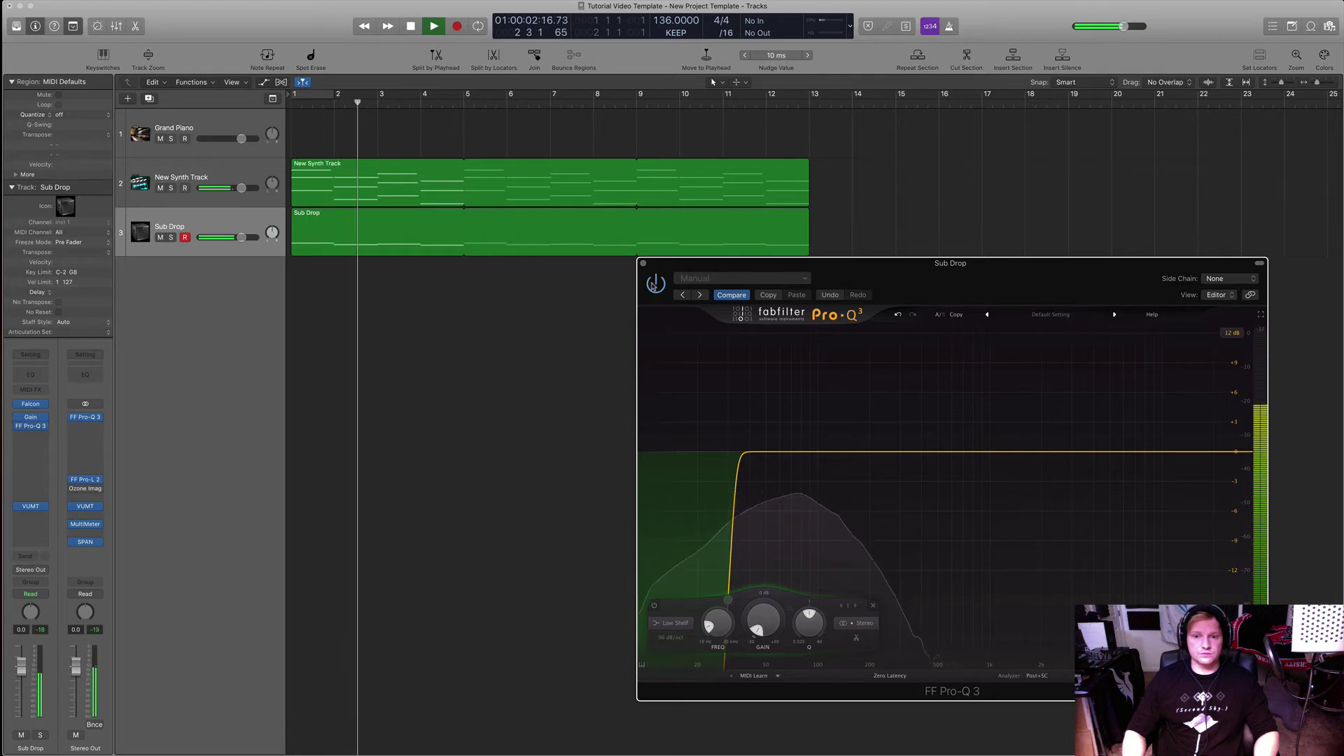
{"action": "key", "text": "space"}
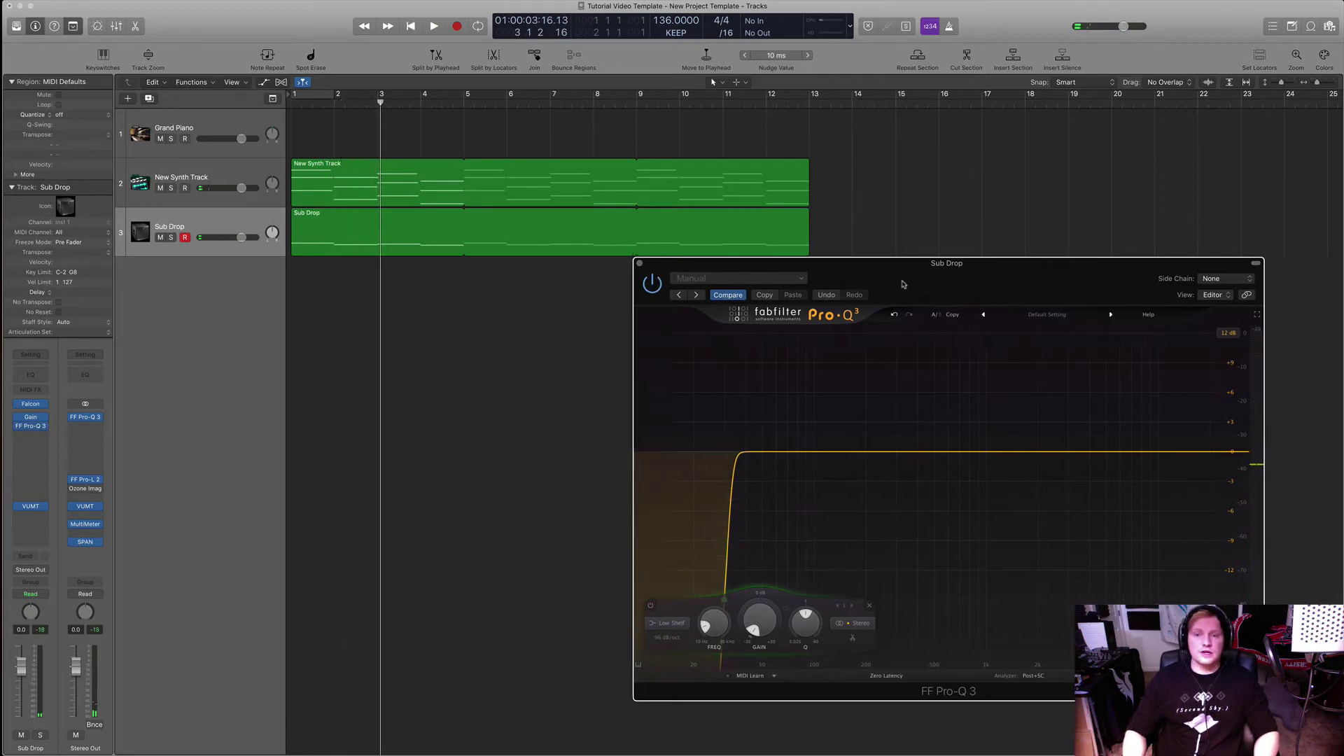
- Mute the New Synth Track, select the Sub Drop region and return the playhead to the start
{"action": "left_click_drag", "start_coordinate": [769, 273], "coordinate": [696, 275]}
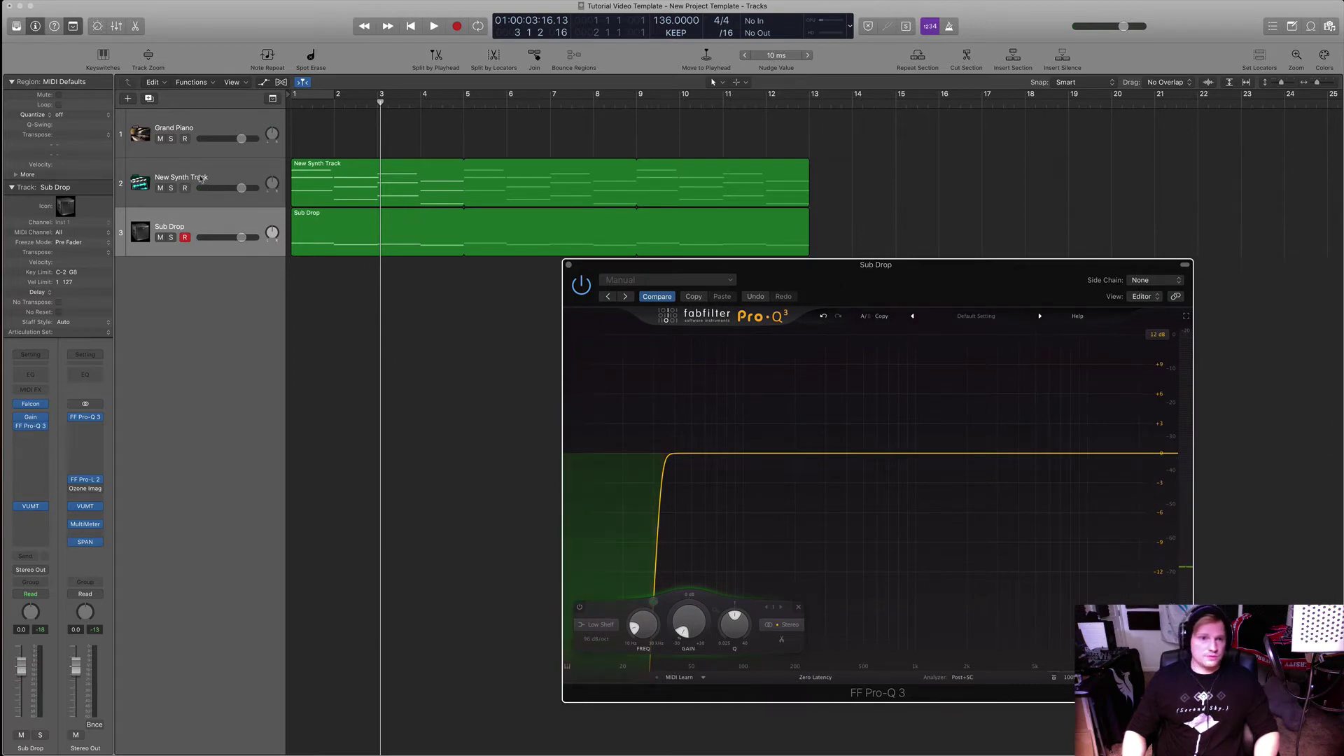
{"action": "left_click", "coordinate": [166, 188]}
{"action": "left_click", "coordinate": [161, 188]}
{"action": "left_click", "coordinate": [362, 233]}
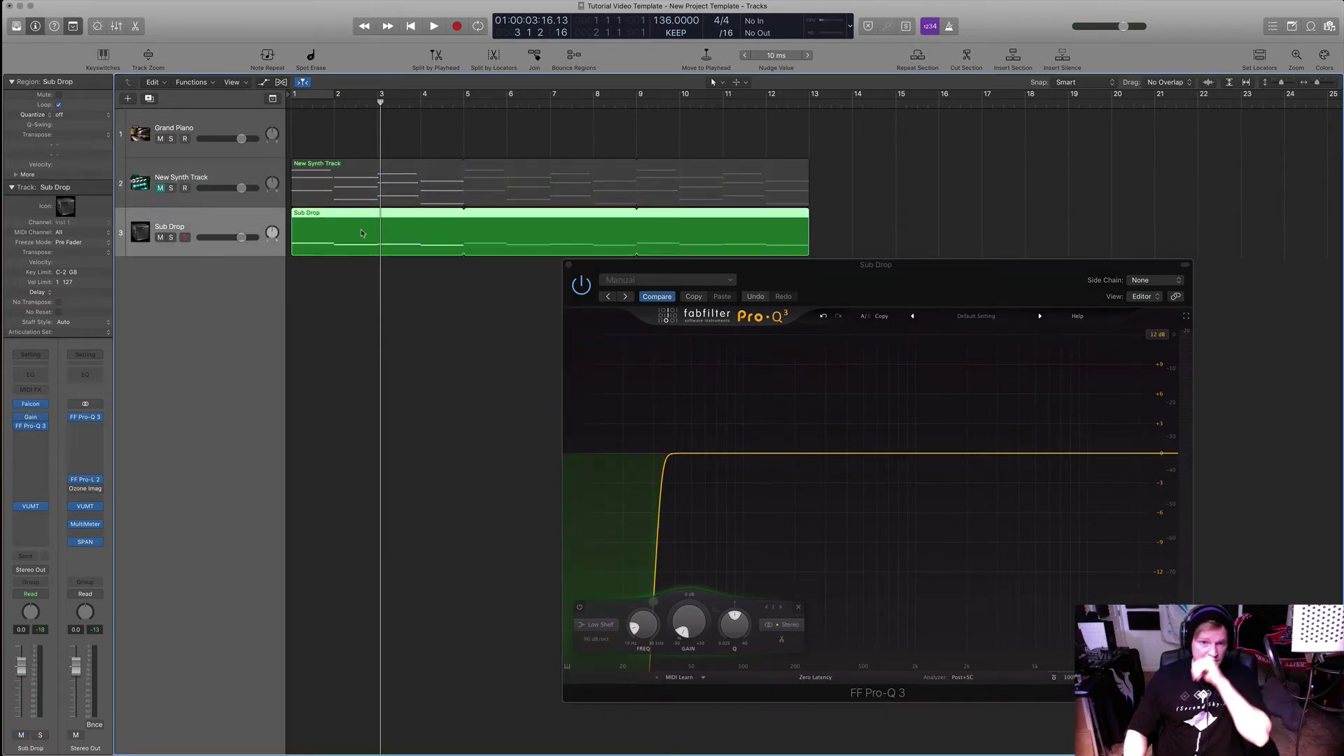
{"action": "key", "text": "Return"}
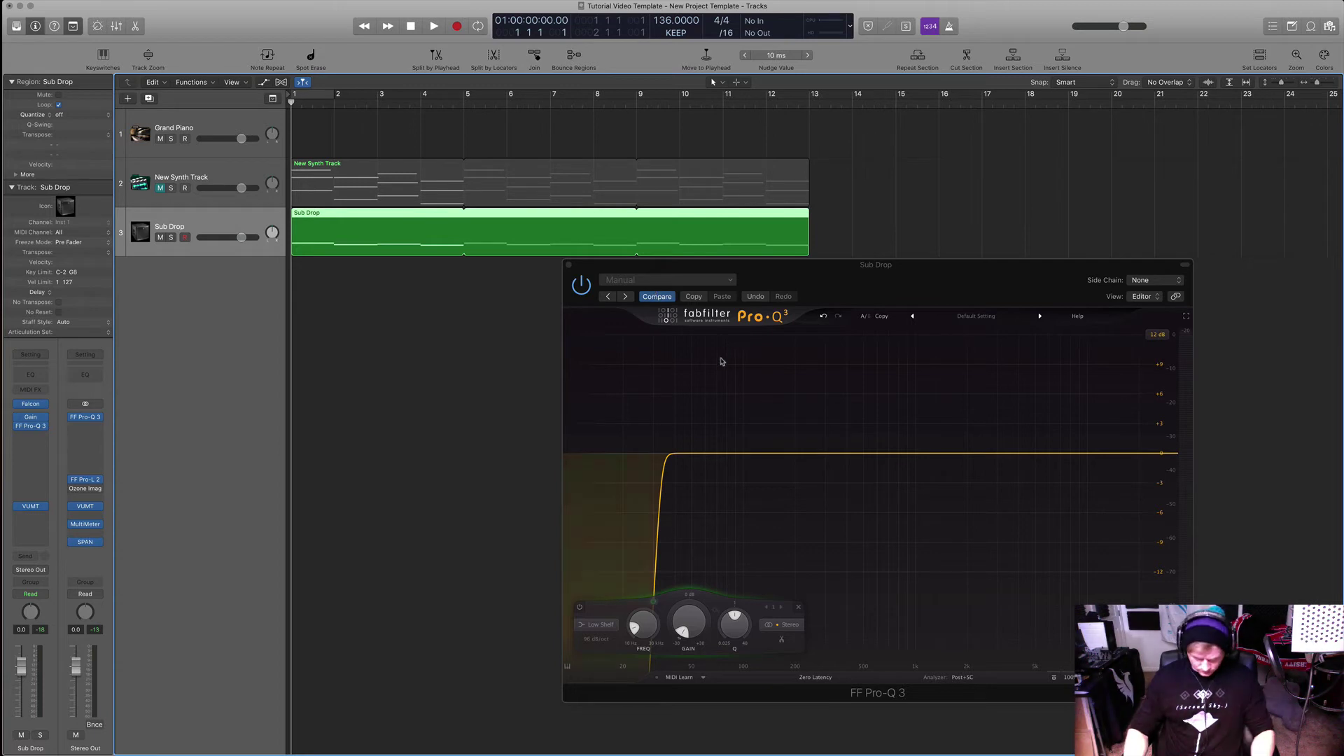
- Add a 120 Hz high shelf band to the Sub Drop EQ with a 96 dB/oct slope and its gain fully down
{"action": "left_click", "coordinate": [1138, 468]}
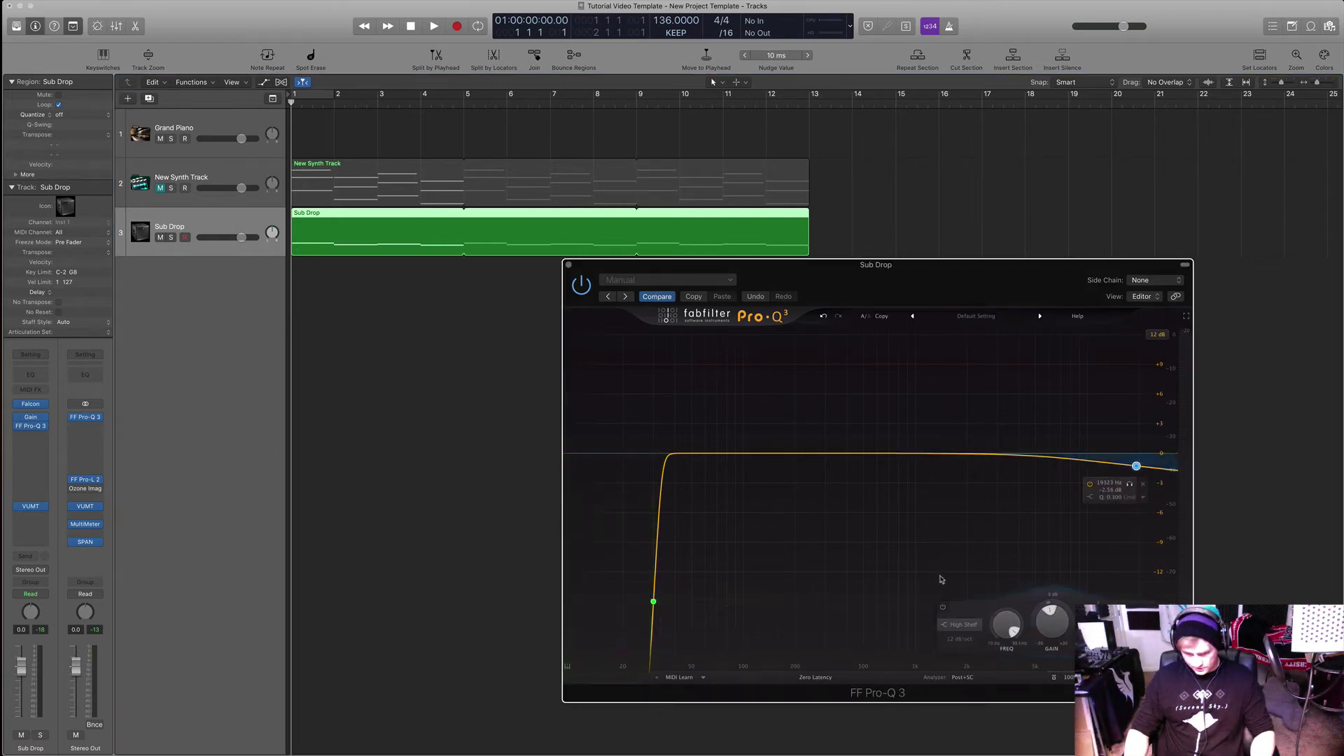
{"action": "left_click", "coordinate": [959, 639]}
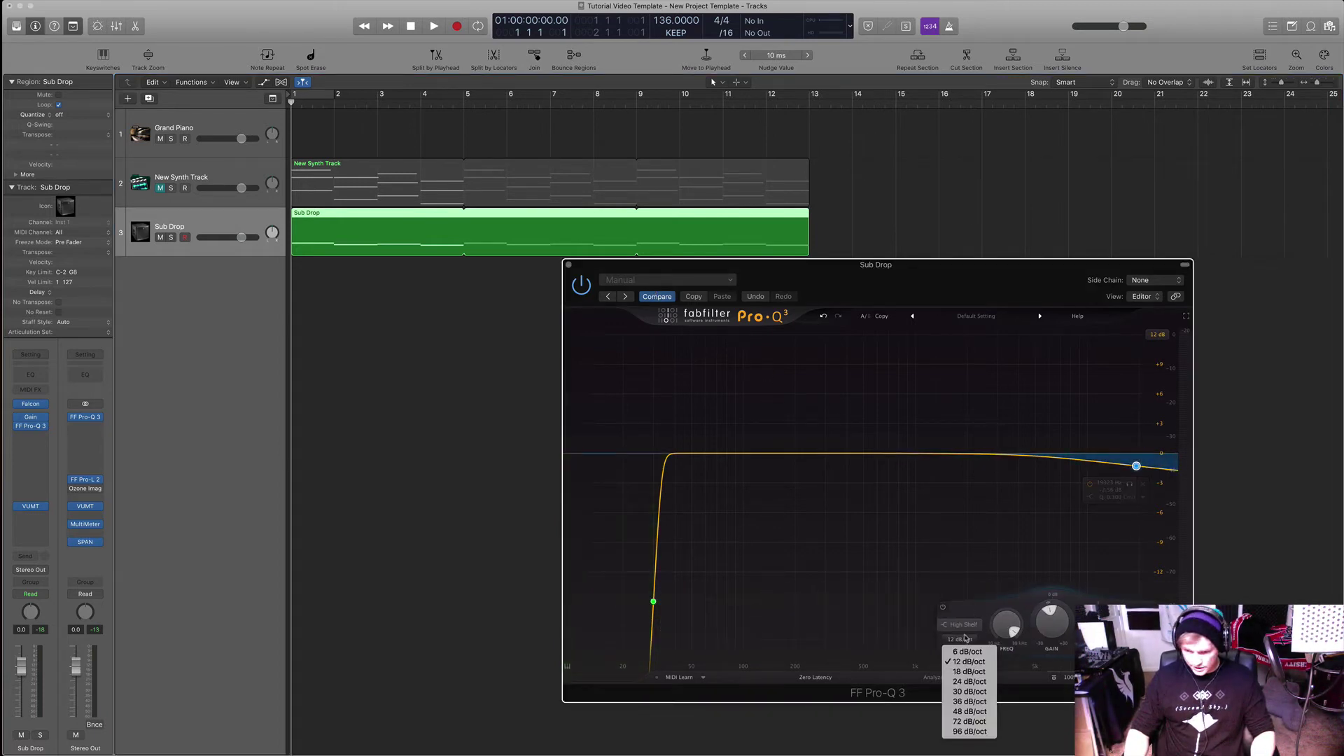
{"action": "left_click", "coordinate": [968, 732]}
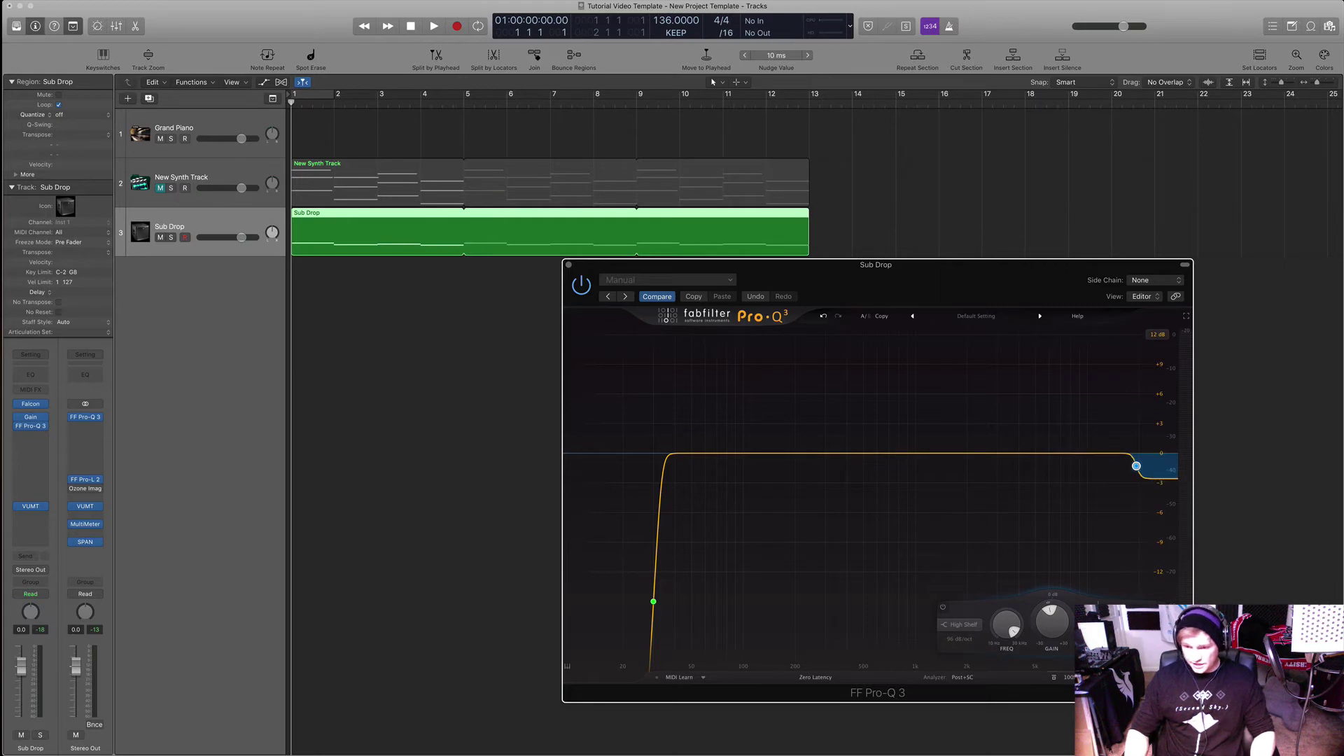
{"action": "left_click_drag", "start_coordinate": [1050, 617], "coordinate": [998, 620]}
{"action": "double_click", "coordinate": [999, 620]}
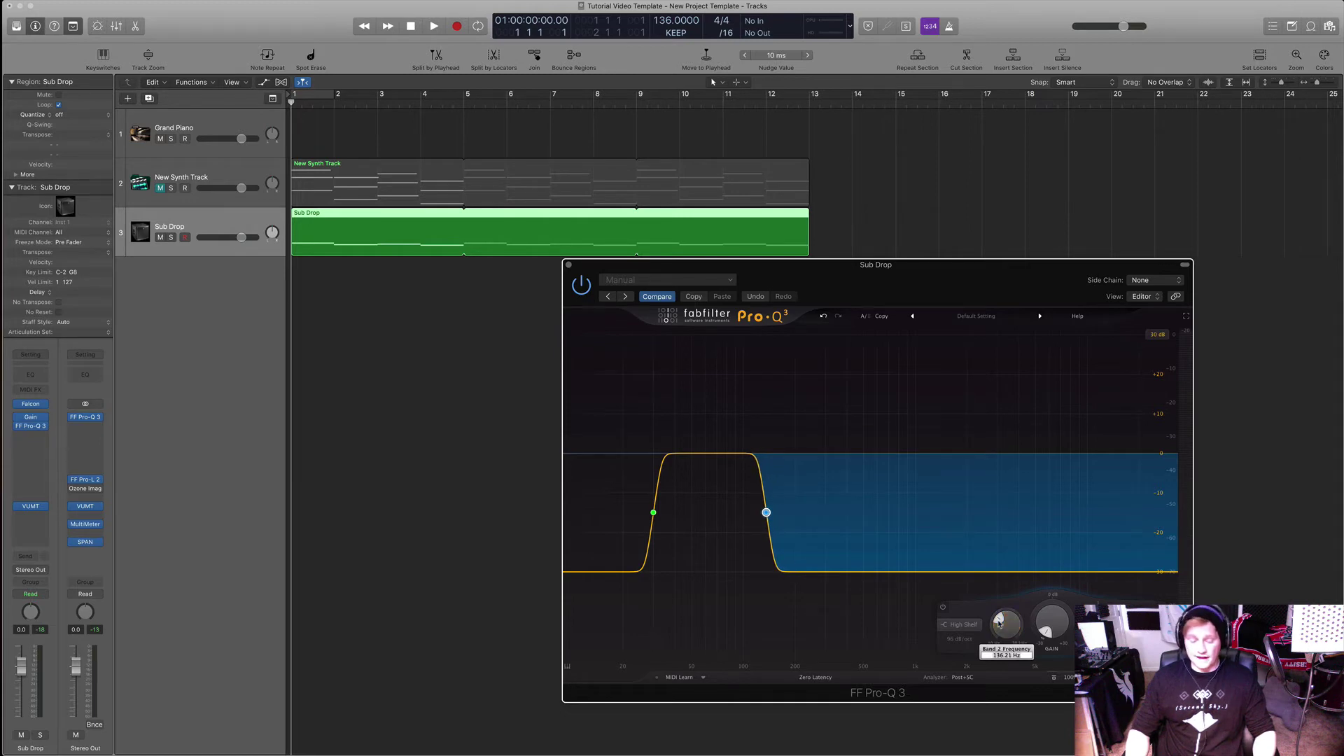
{"action": "type", "text": "120"}
{"action": "key", "text": "Return"}
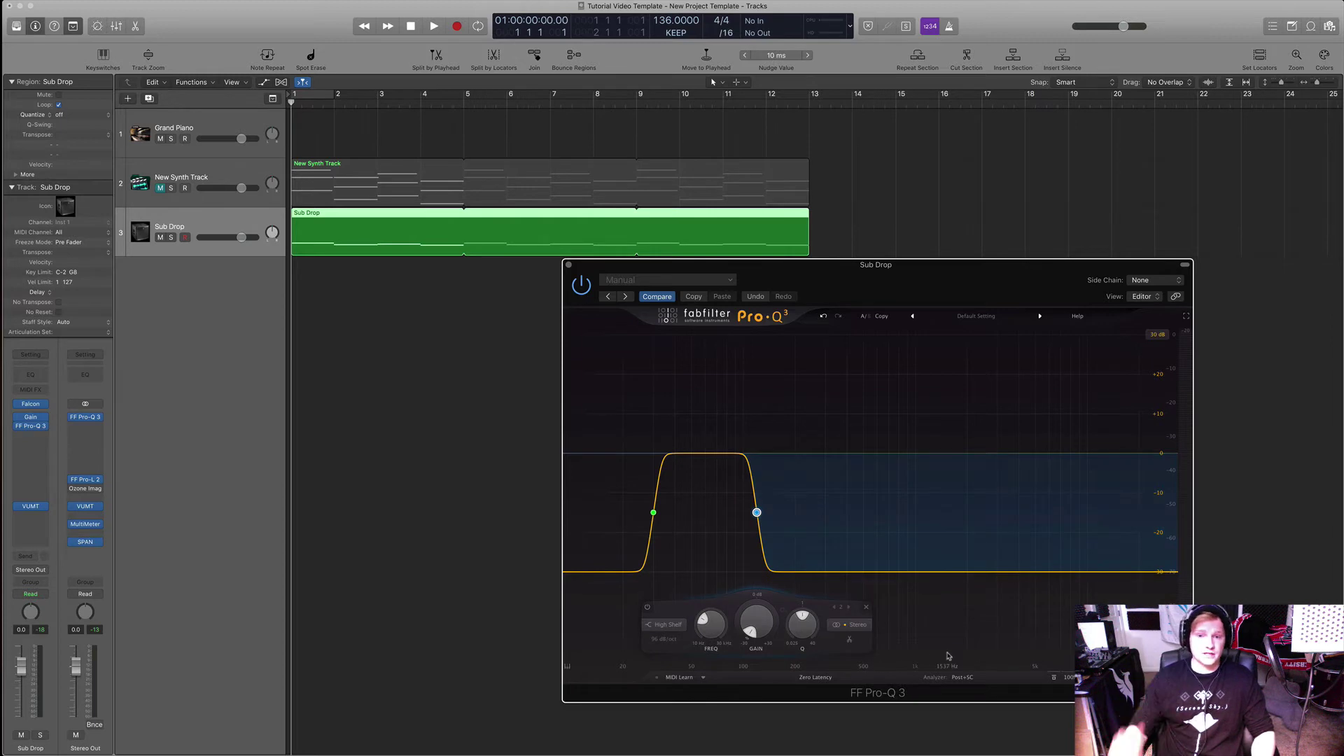
- Play the Sub Drop alone and compare its sound with the high shelf bypassed and re-enabled
{"action": "key", "text": "space"}
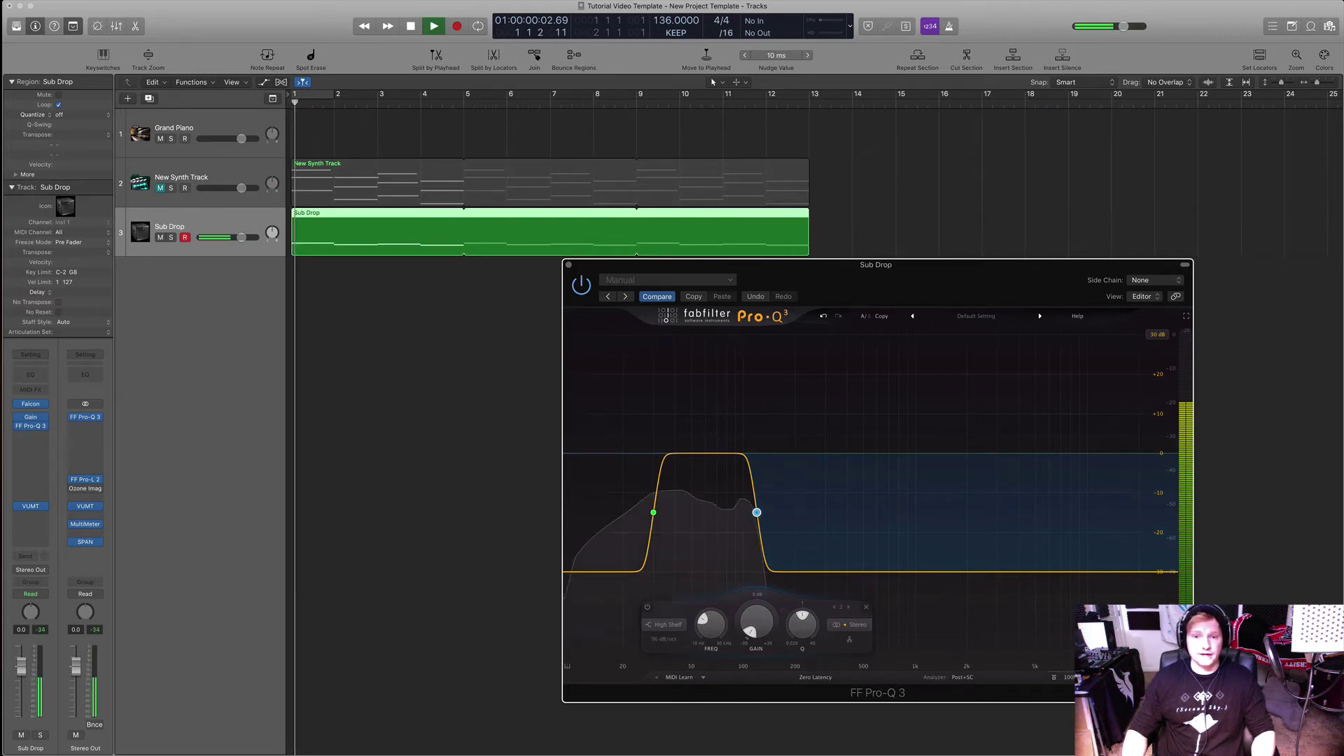
{"action": "left_click", "coordinate": [647, 607]}
{"action": "left_click", "coordinate": [647, 607]}
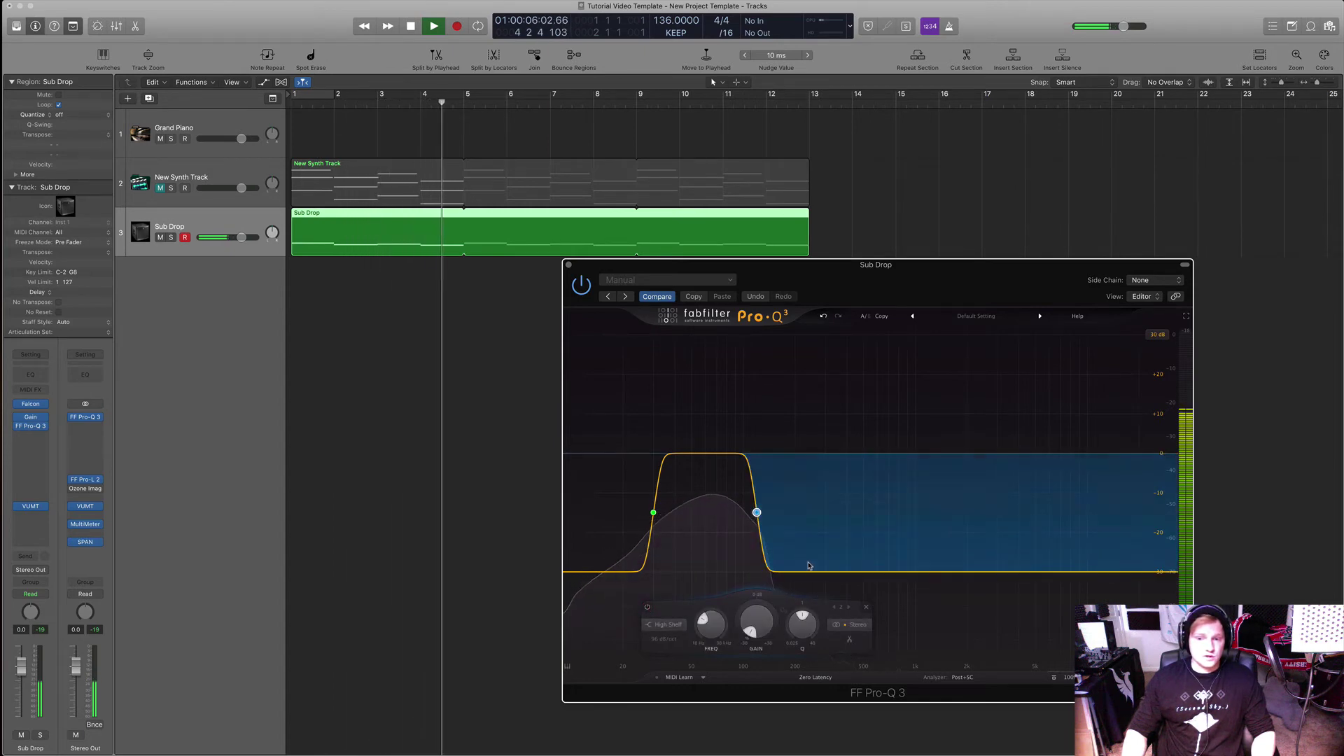
{"action": "key", "text": "space"}
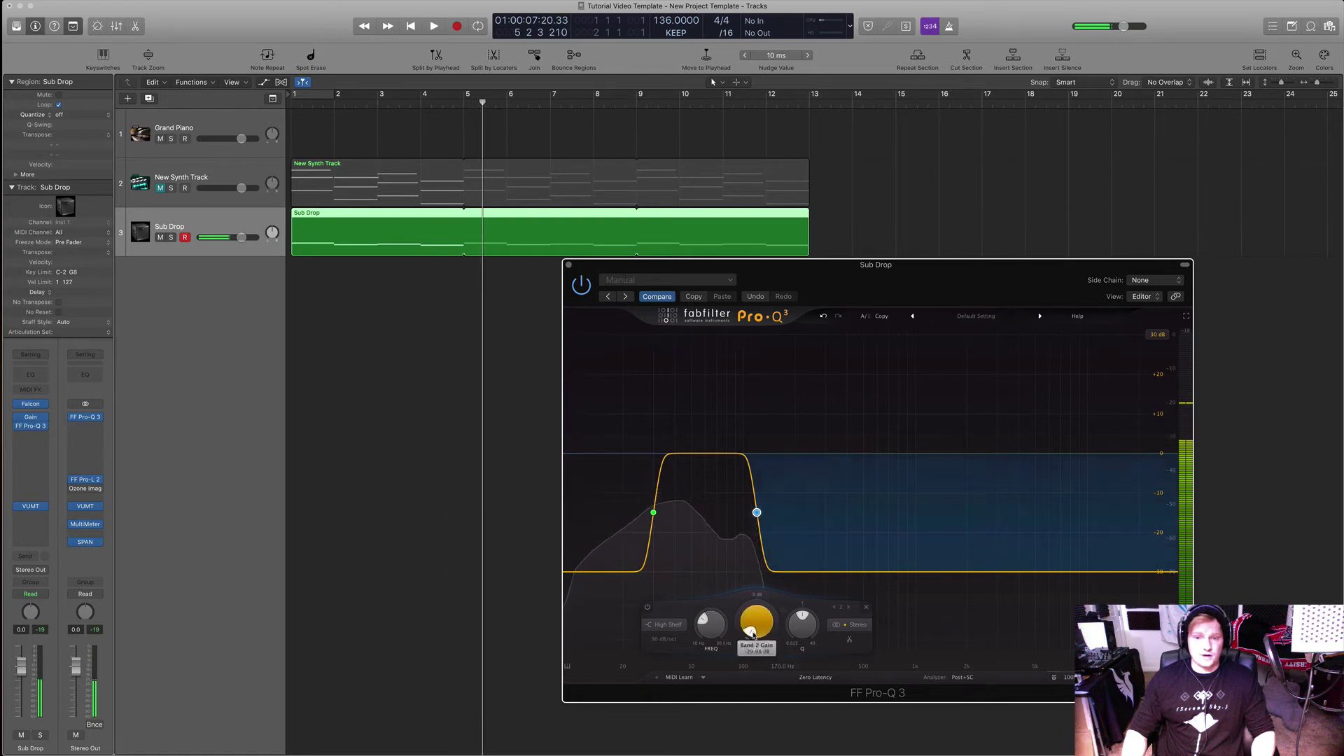
- Try the high shelf at about 100 Hz and toggle the band off and on while playing from the start
{"action": "mouse_move", "coordinate": [720, 628]}
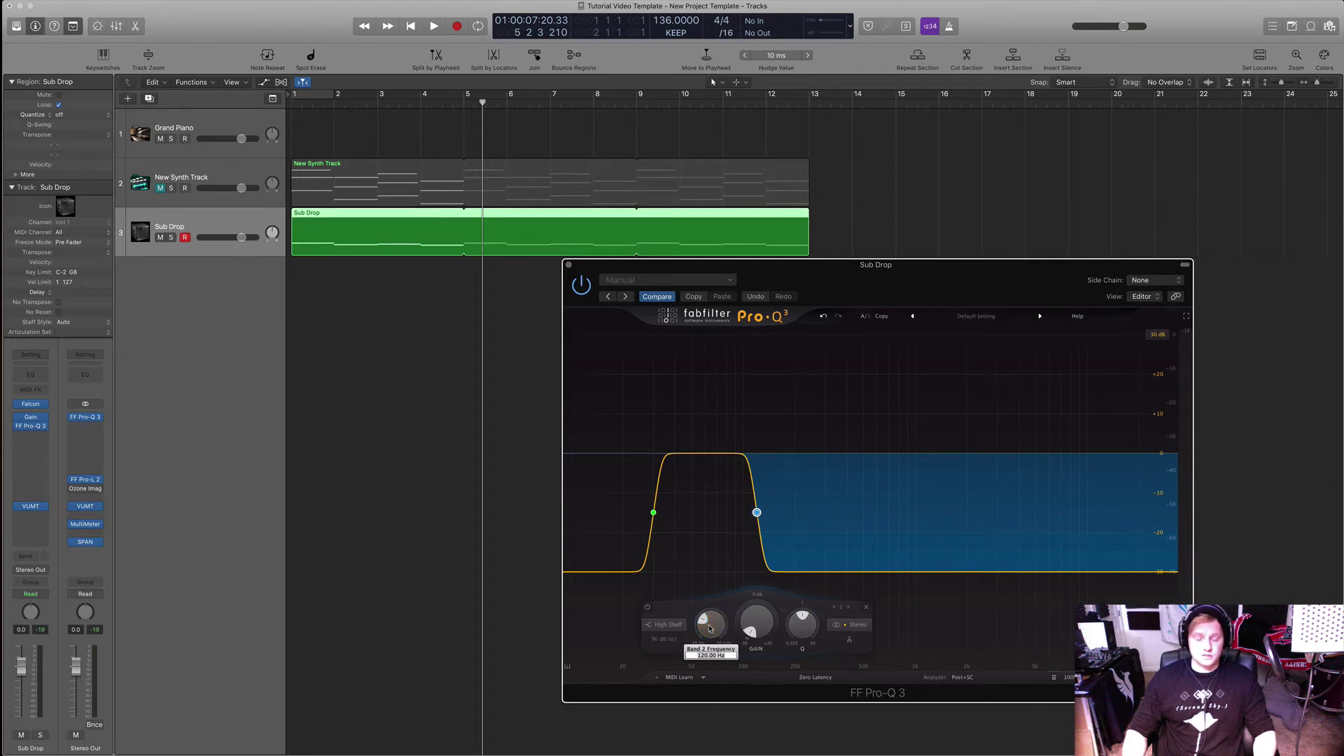
{"action": "left_click_drag", "start_coordinate": [710, 628], "coordinate": [665, 645]}
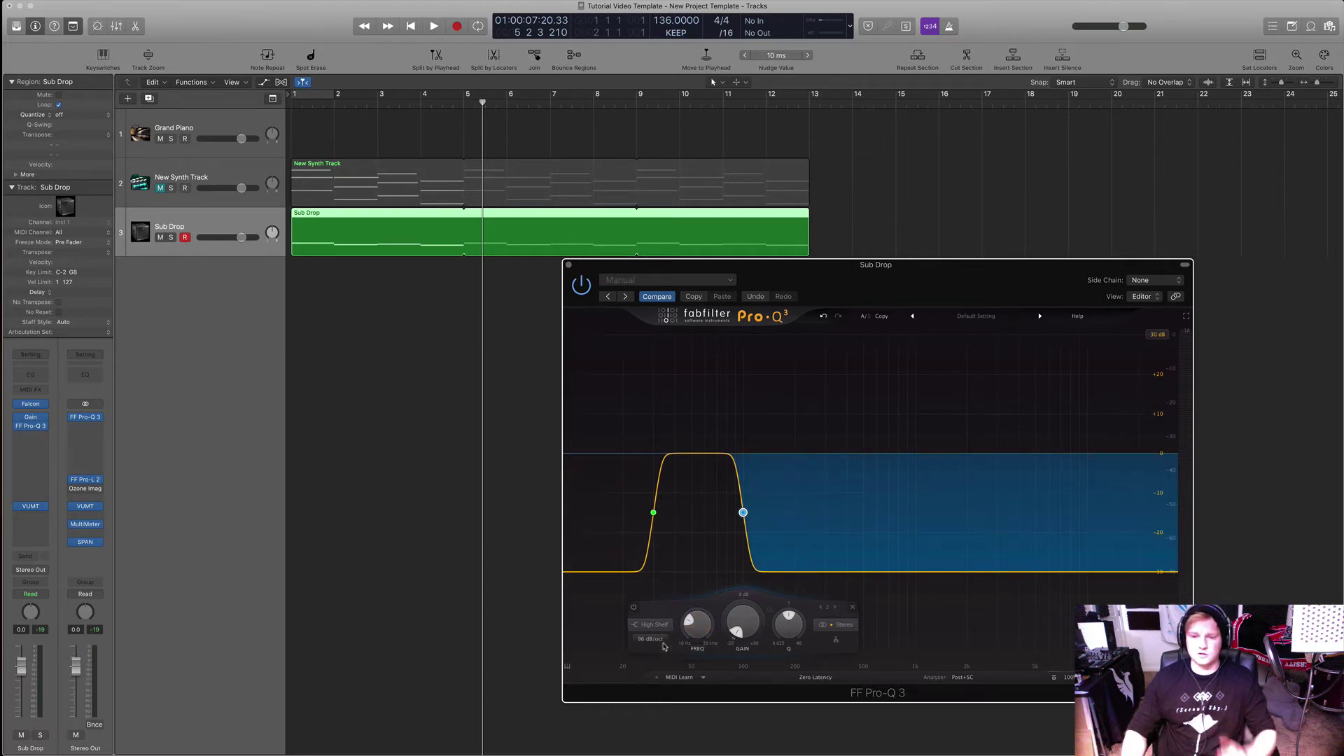
{"action": "mouse_move", "coordinate": [665, 645]}
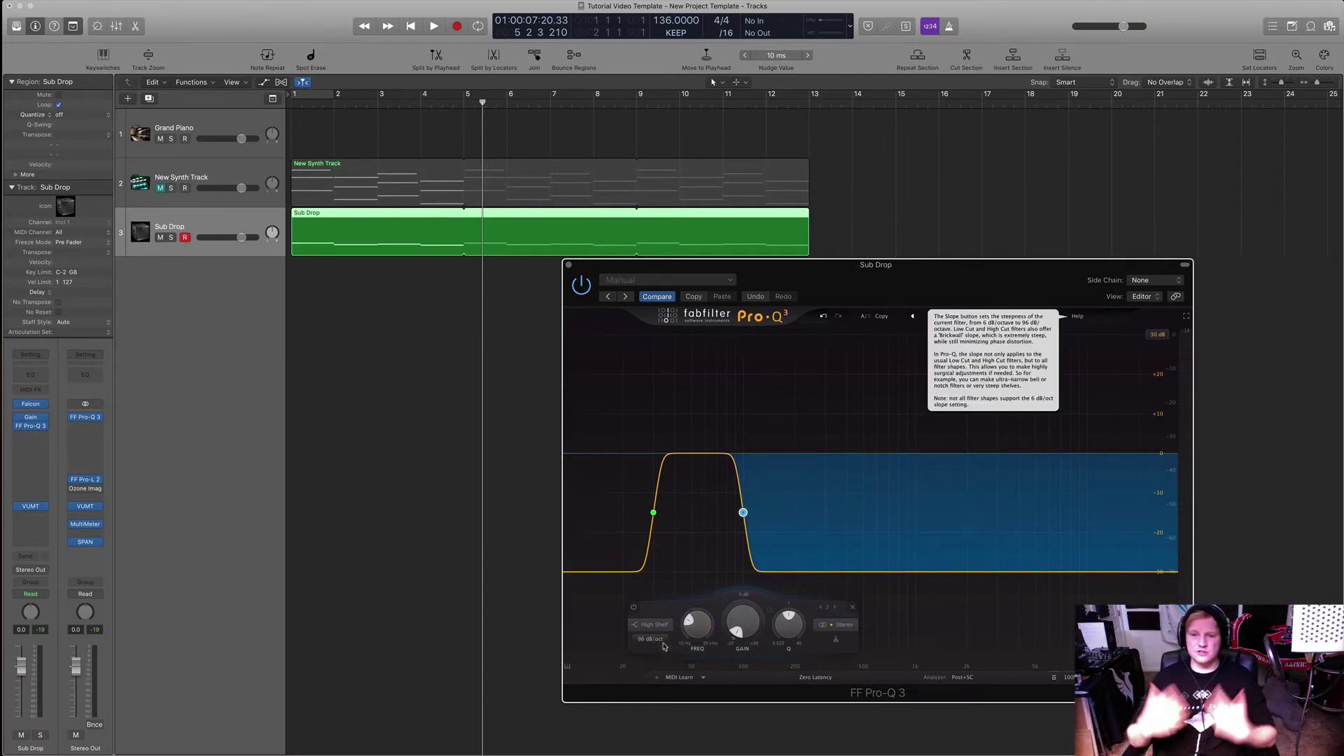
{"action": "key", "text": "Return"}
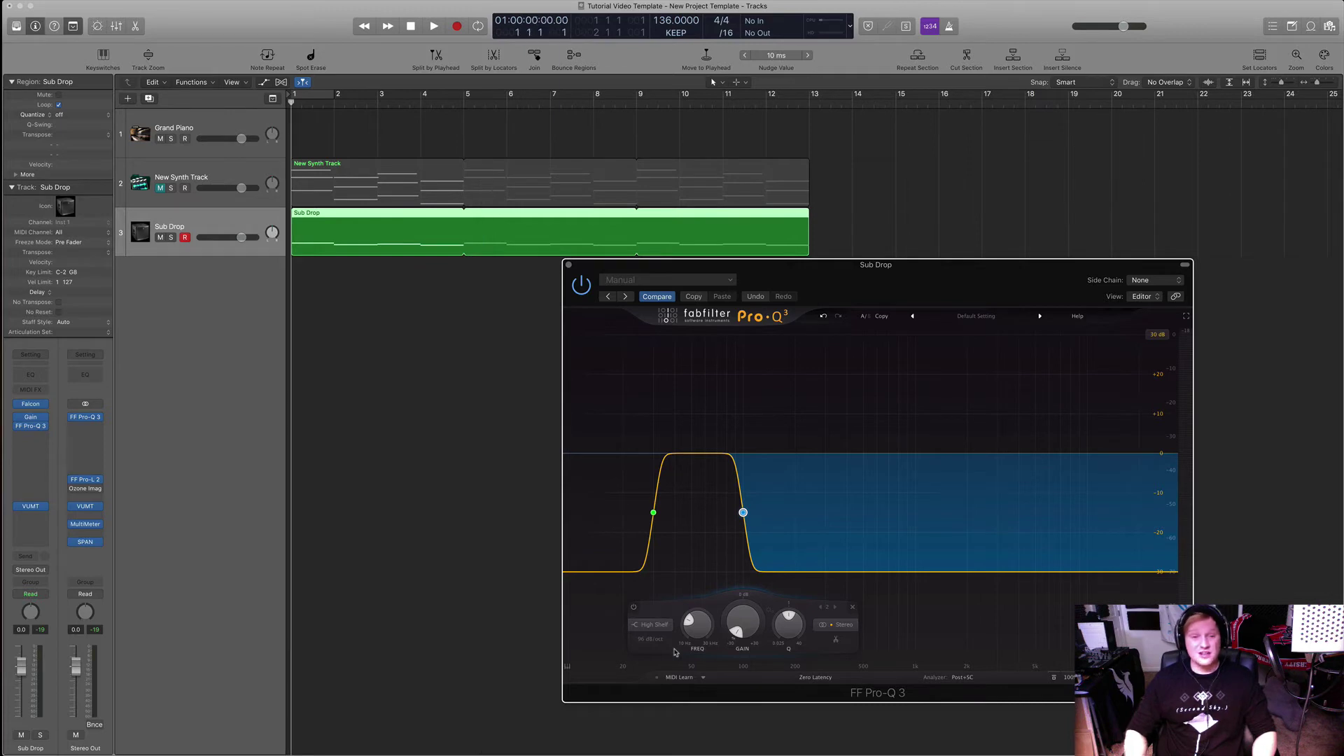
{"action": "key", "text": "space"}
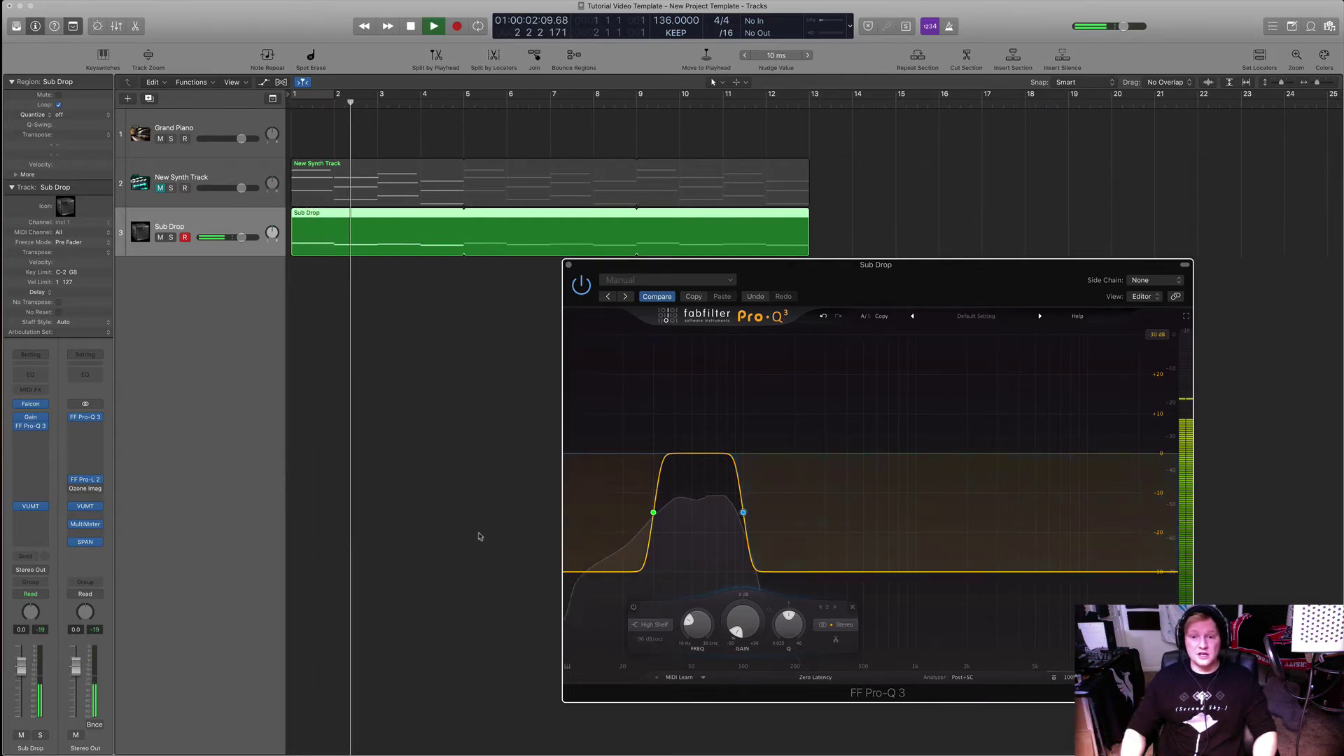
{"action": "left_click", "coordinate": [634, 607]}
{"action": "left_click", "coordinate": [634, 607]}
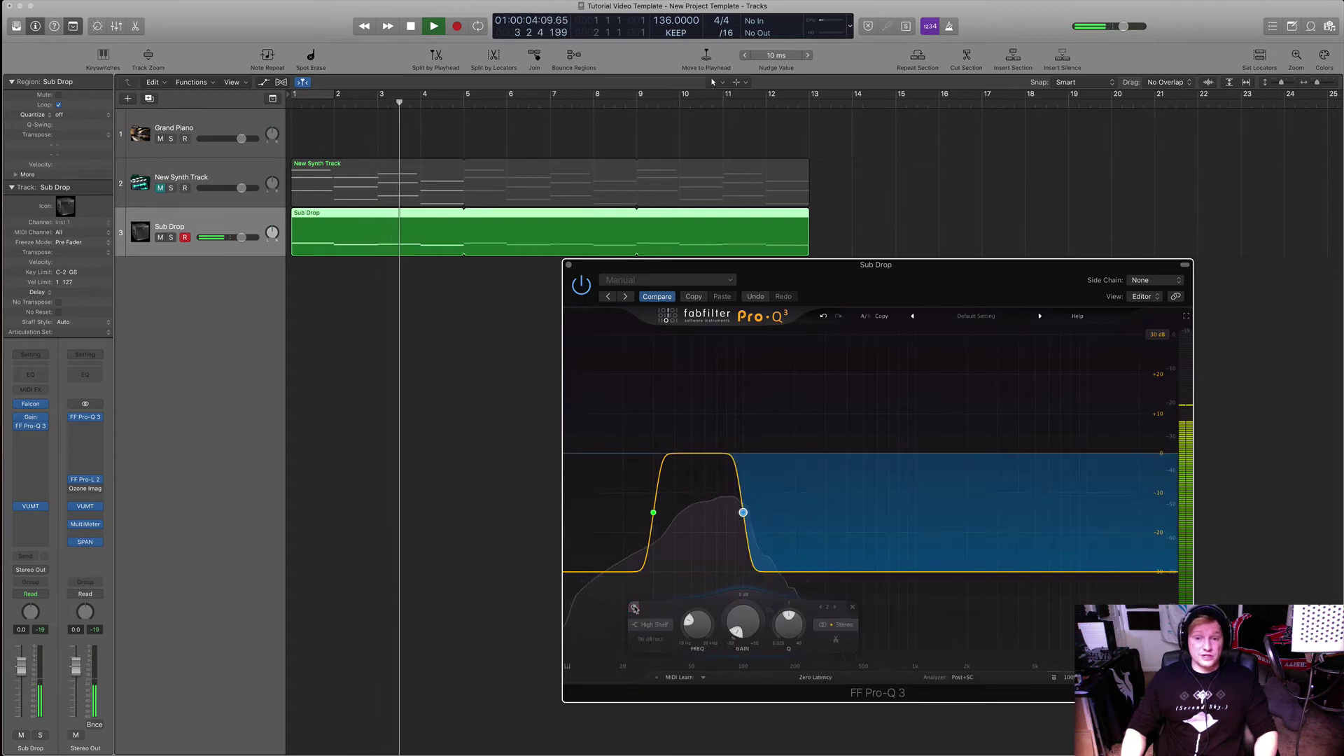
{"action": "key", "text": "space"}
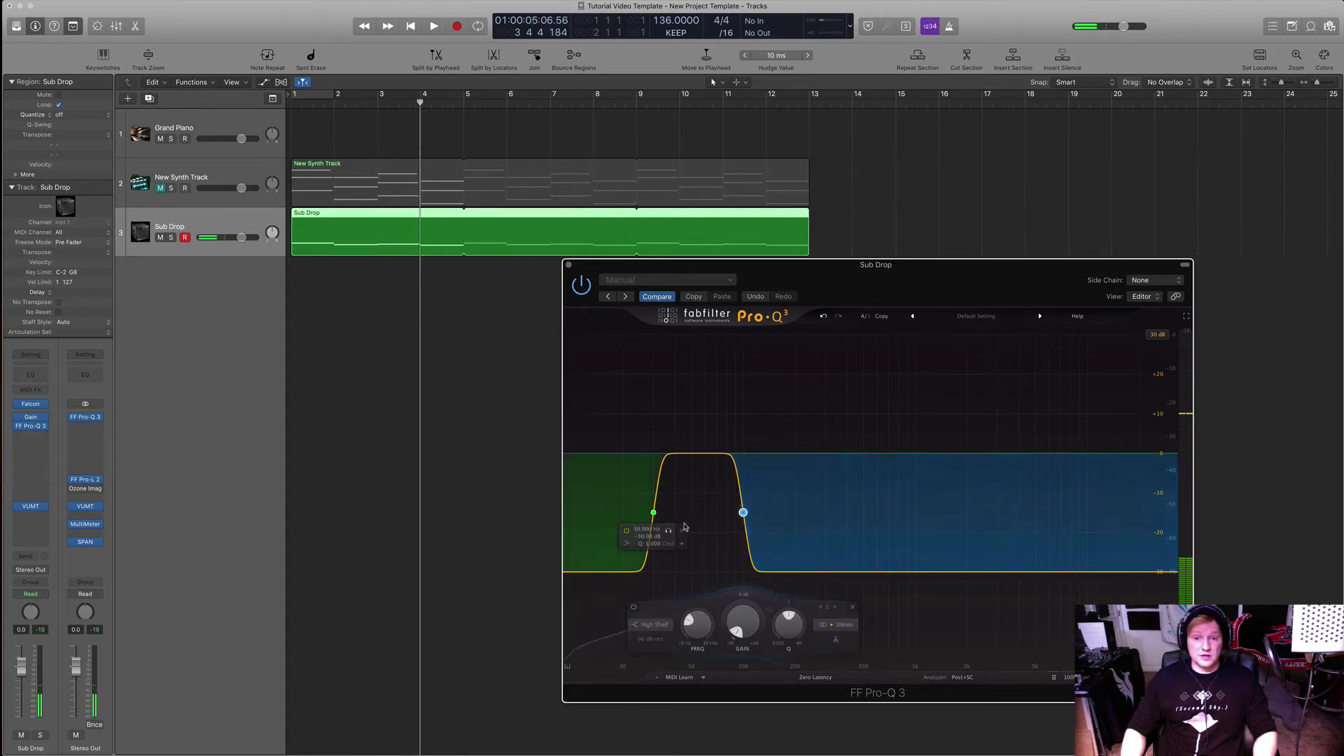
- Try the high shelf back at 120 Hz, and settle its frequency on exactly 100 Hz
{"action": "left_click", "coordinate": [608, 508]}
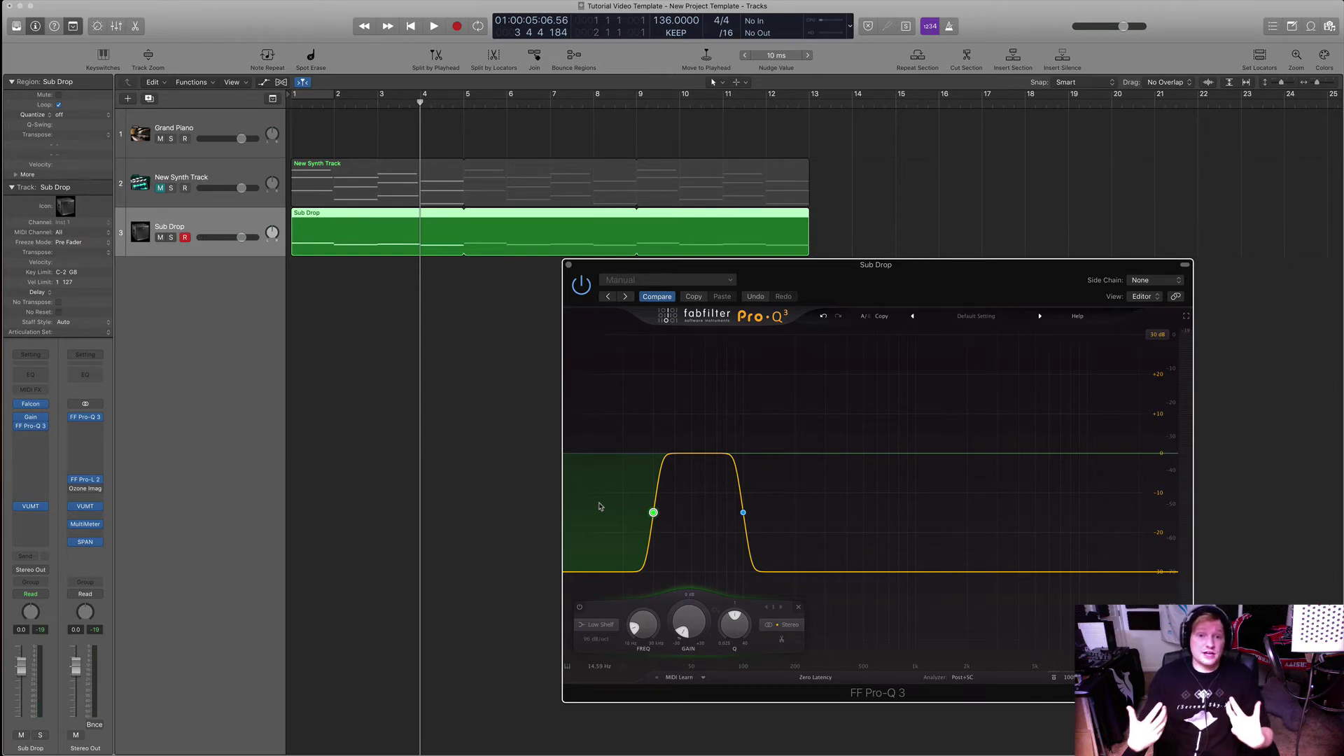
{"action": "left_click", "coordinate": [743, 512]}
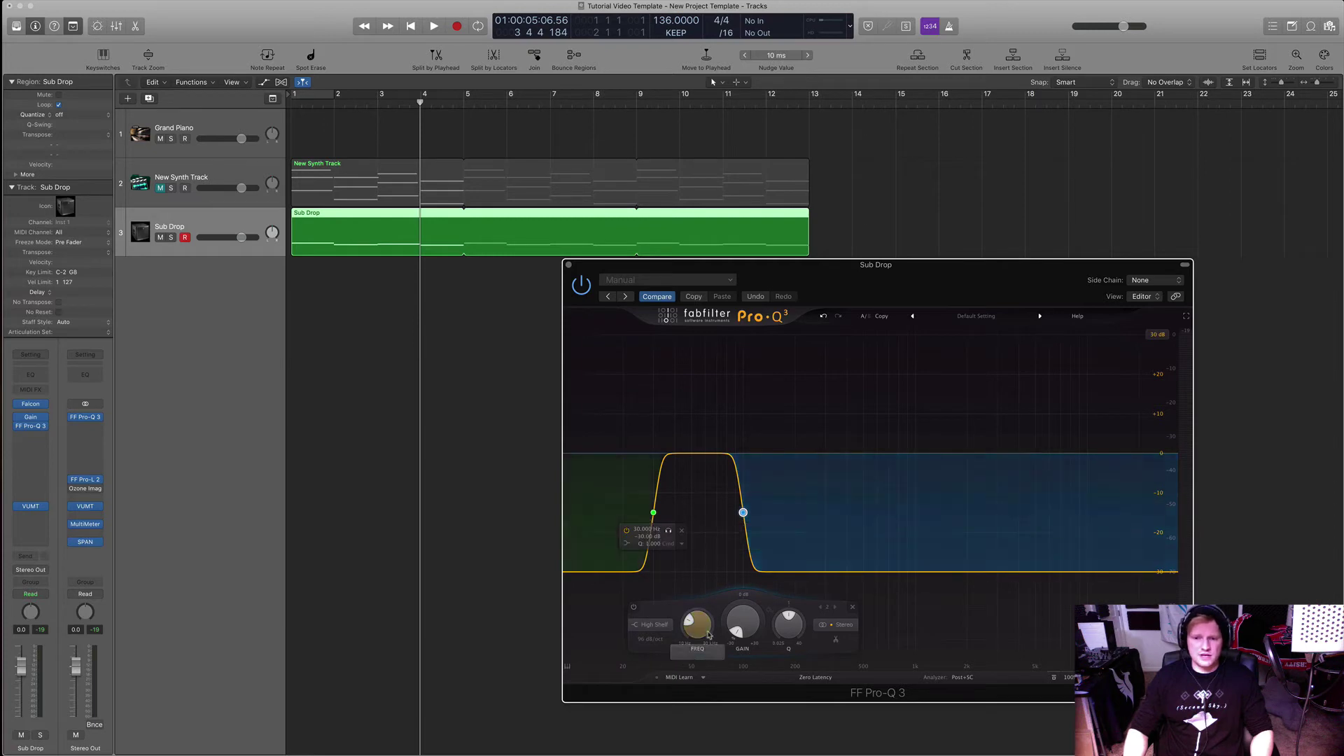
{"action": "left_click_drag", "start_coordinate": [698, 622], "coordinate": [698, 606]}
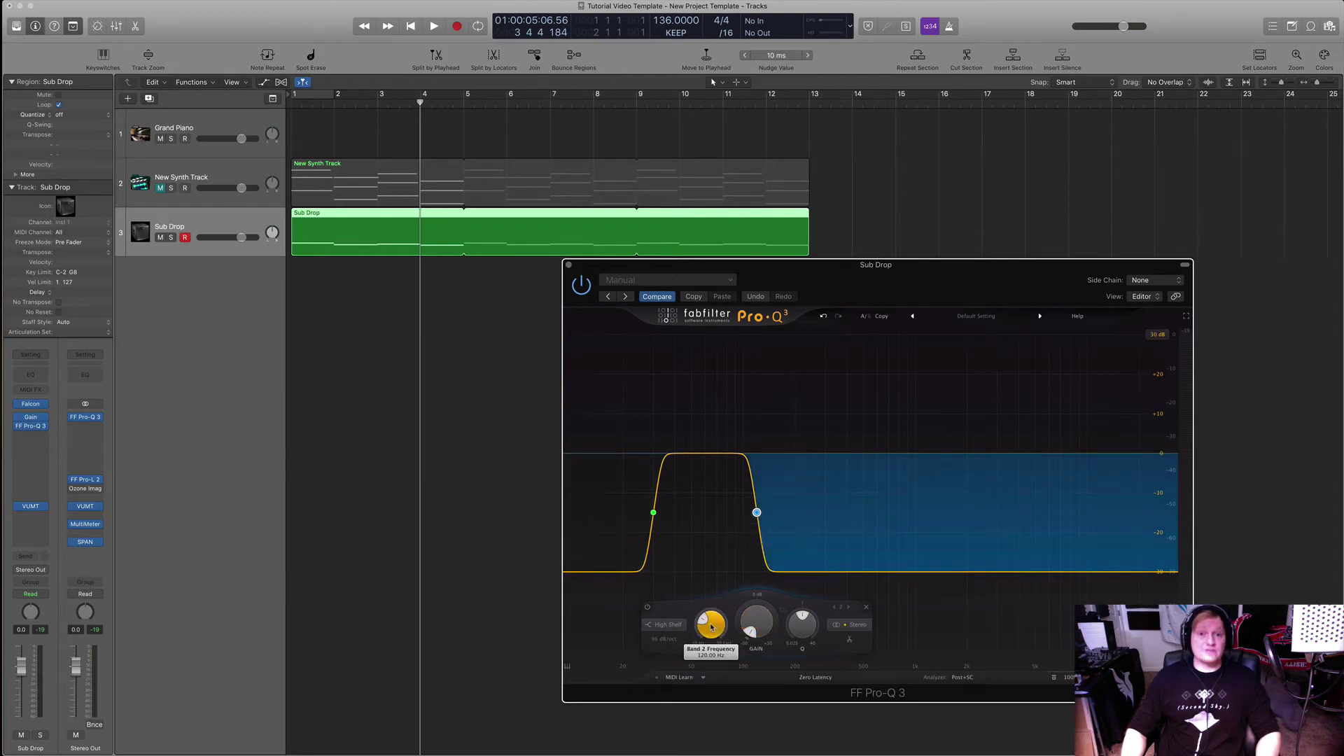
{"action": "mouse_move", "coordinate": [711, 626]}
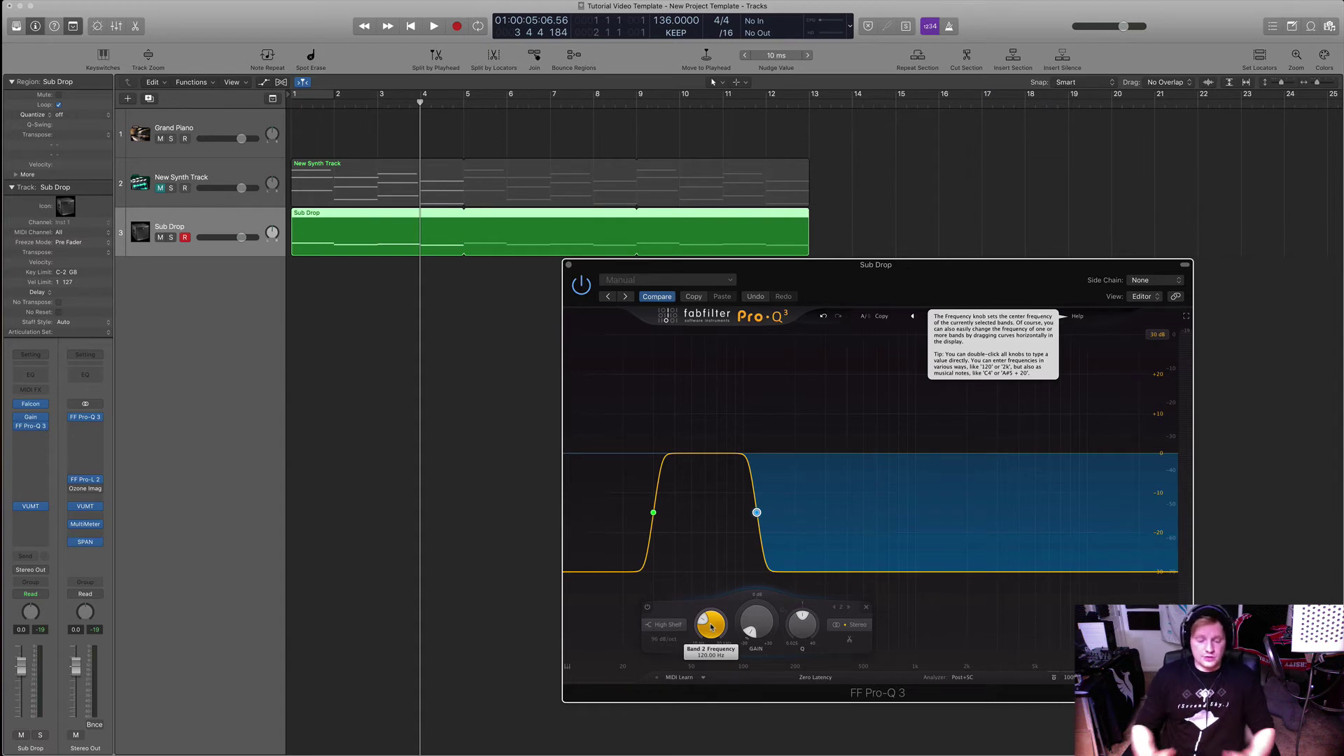
{"action": "double_click", "coordinate": [718, 632]}
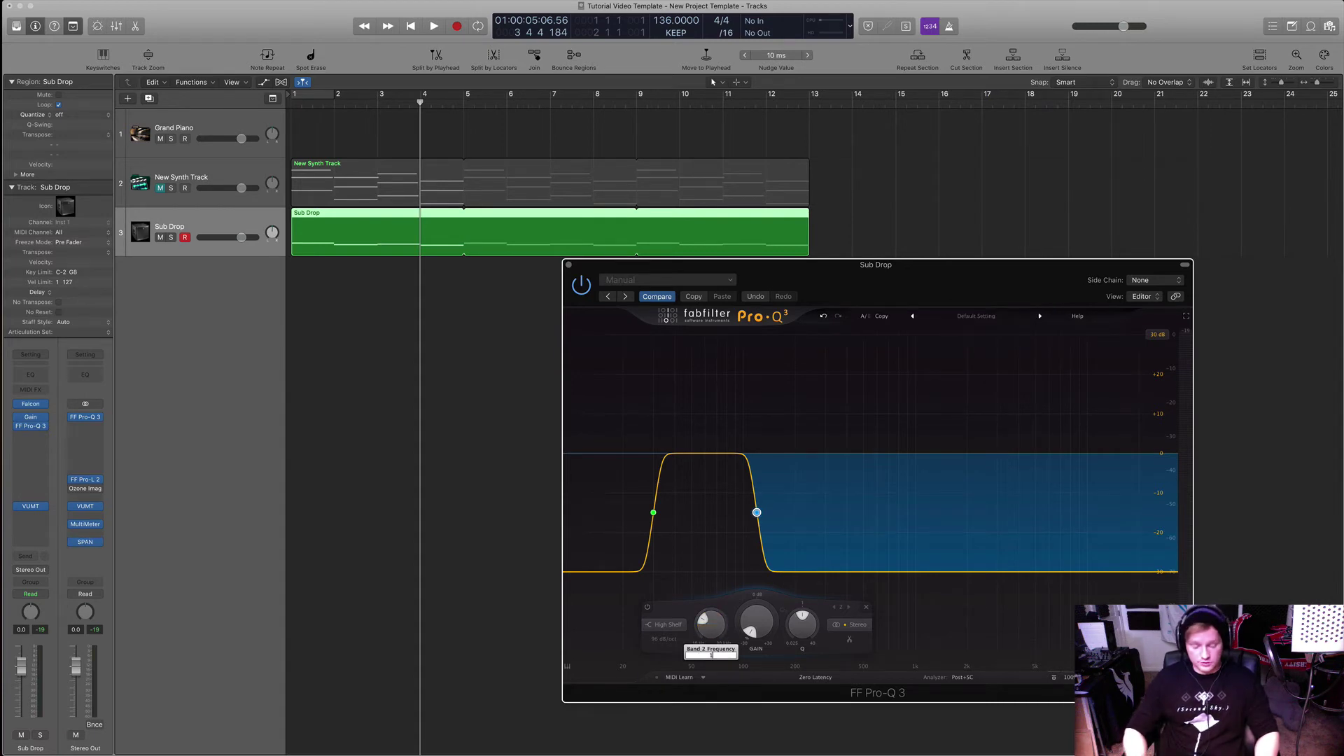
{"action": "type", "text": "100"}
{"action": "key", "text": "Return"}
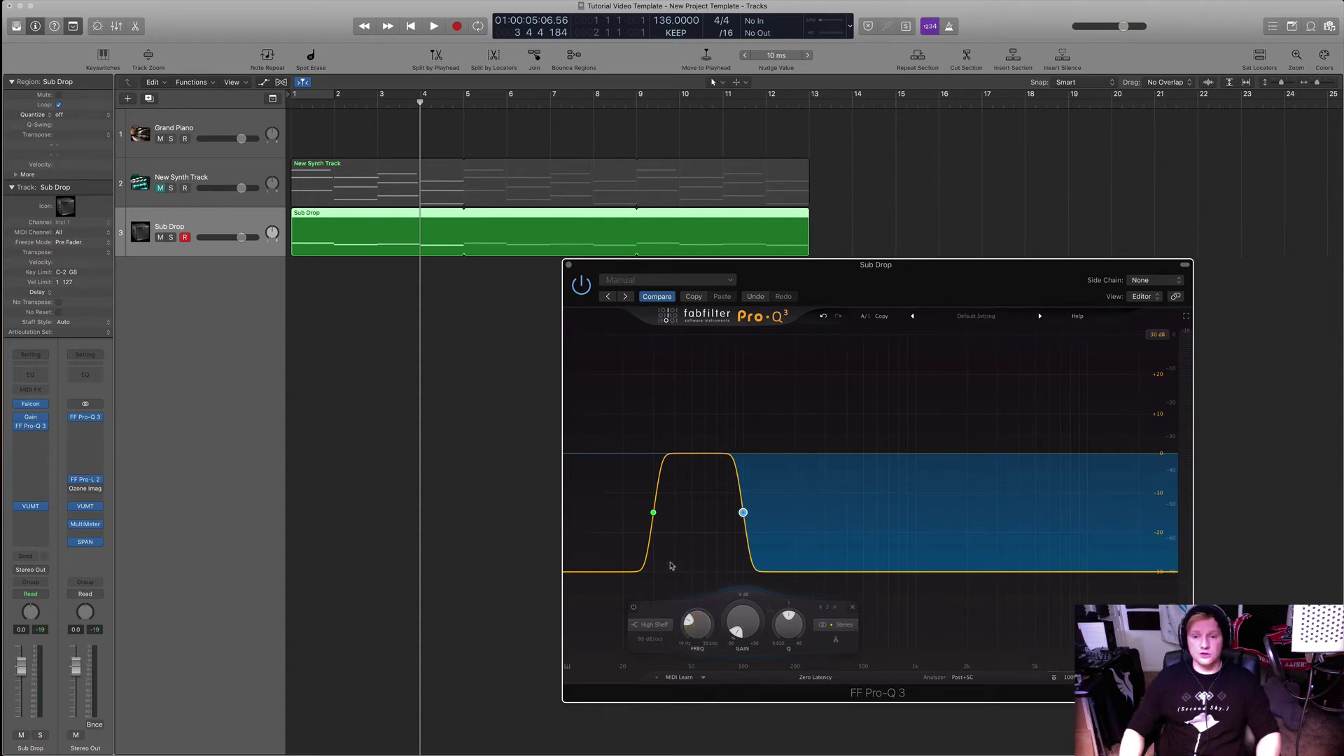
- Set the Sub Drop low shelf's frequency to 40 Hz
{"action": "left_click", "coordinate": [683, 516]}
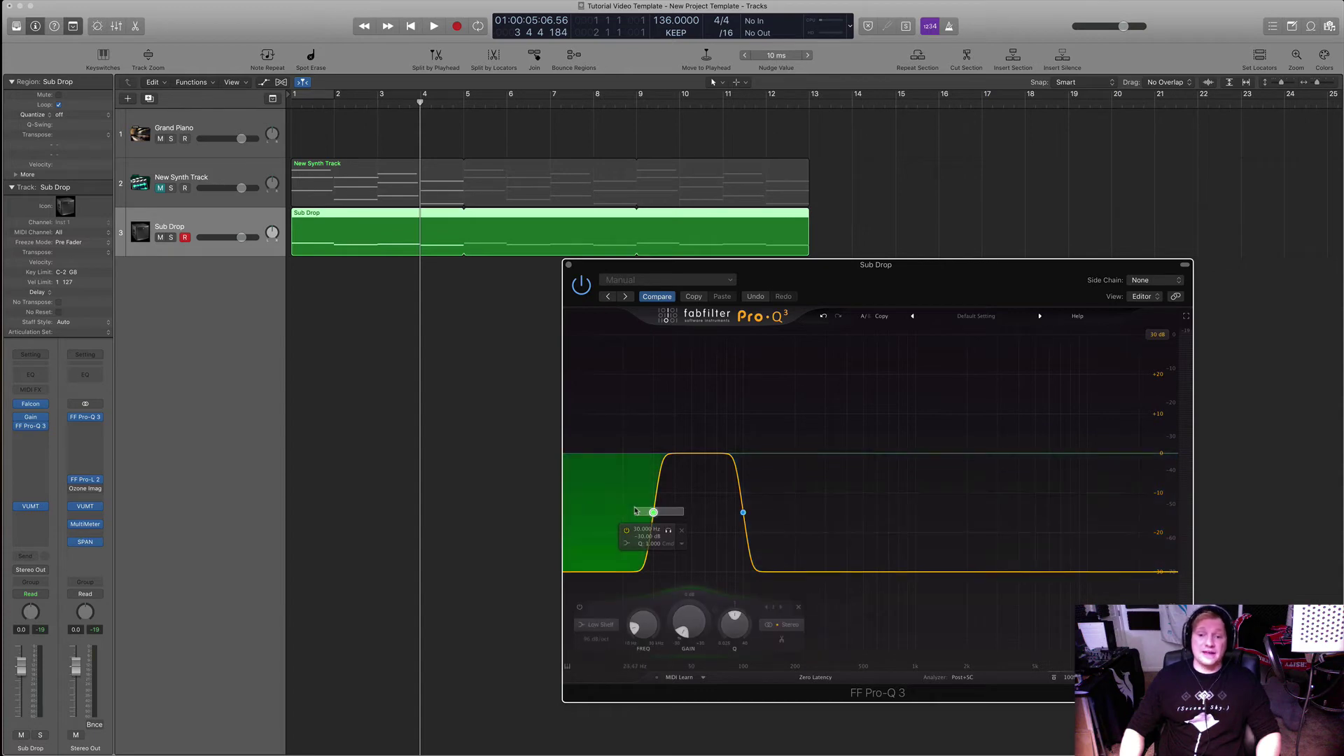
{"action": "double_click", "coordinate": [639, 625]}
{"action": "type", "text": "40"}
{"action": "key", "text": "Return"}
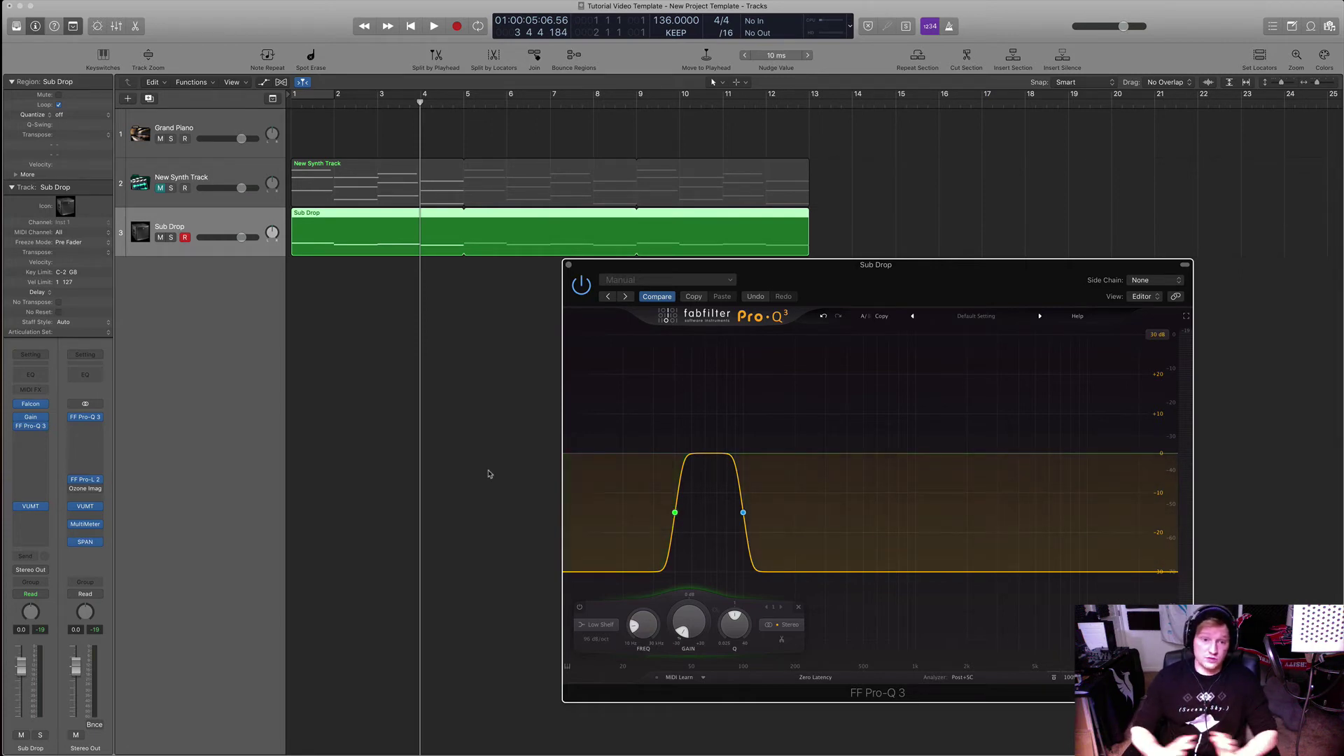
- Open the Sub Drop's VUMT meter beside the EQ and play from the start to check the filtered level
{"action": "key", "text": "space"}
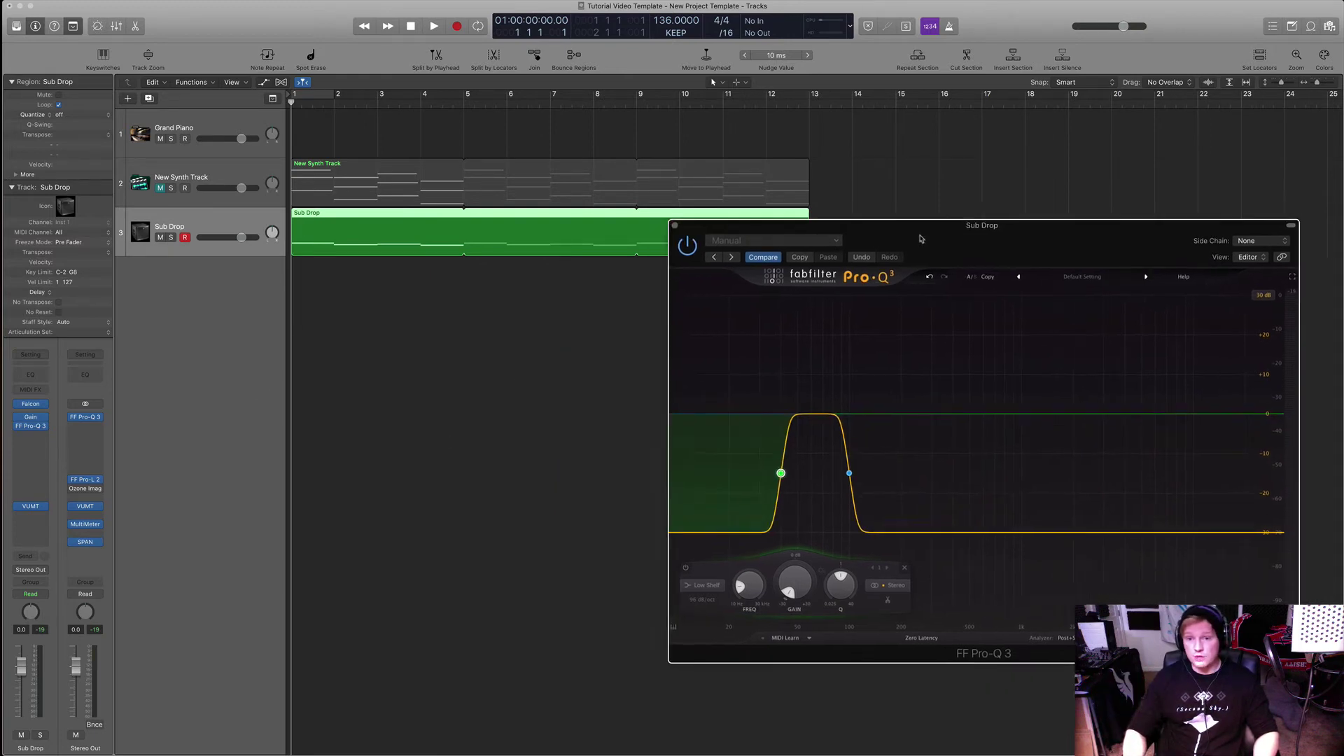
{"action": "left_click_drag", "start_coordinate": [875, 264], "coordinate": [987, 226]}
{"action": "left_click", "coordinate": [31, 506]}
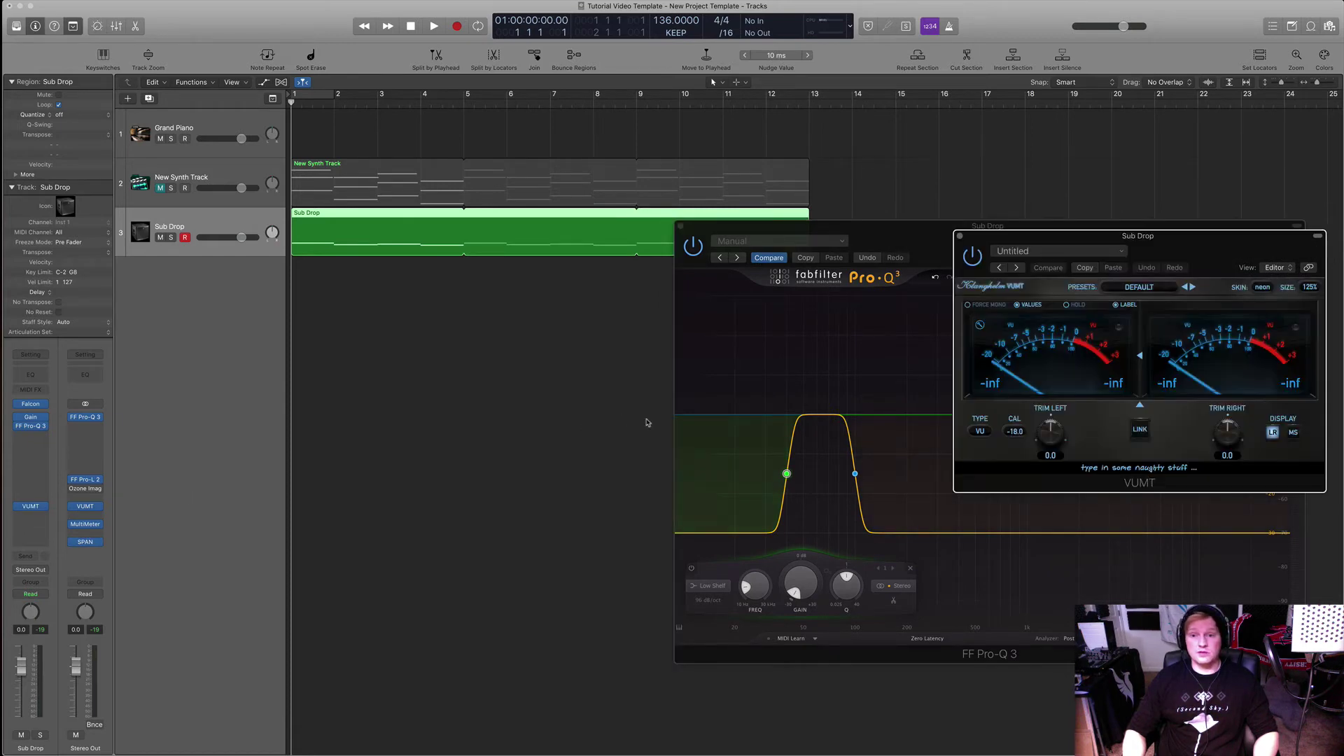
{"action": "left_click_drag", "start_coordinate": [1175, 247], "coordinate": [506, 410]}
{"action": "key", "text": "space"}
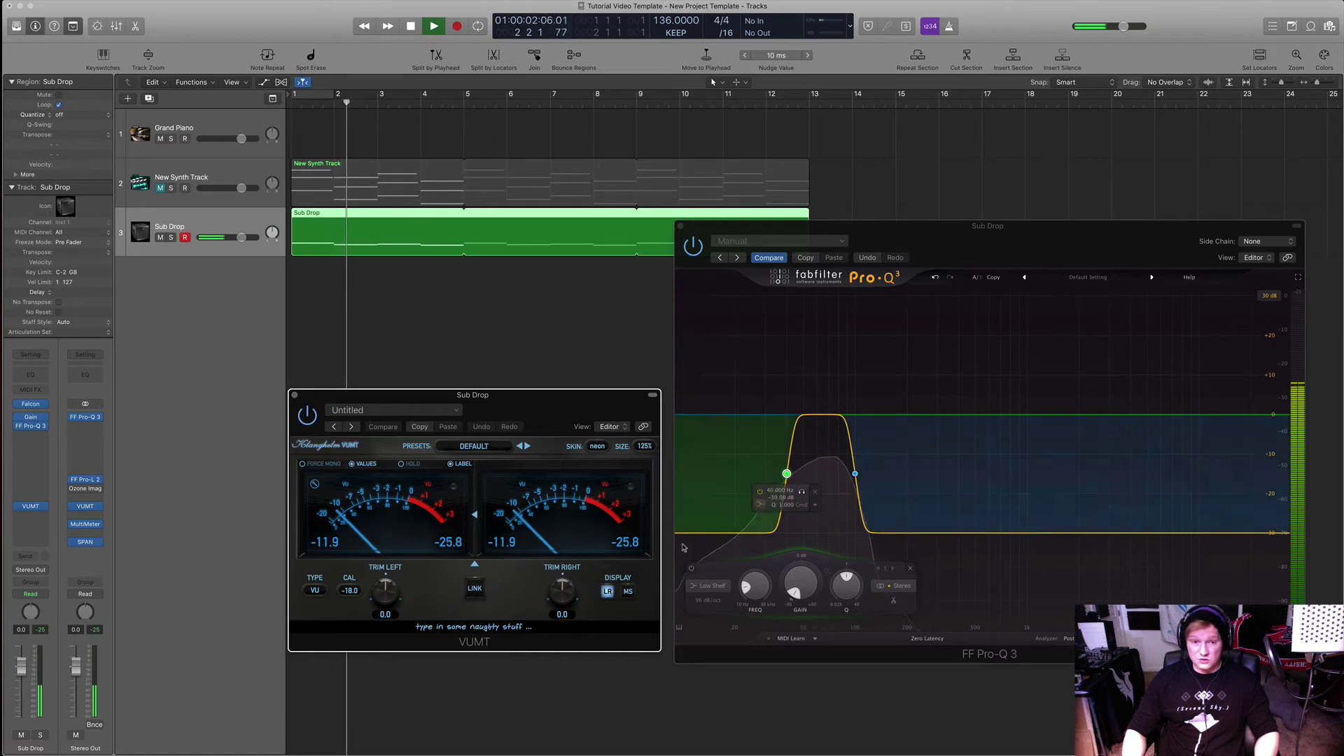
{"action": "key", "text": "space"}
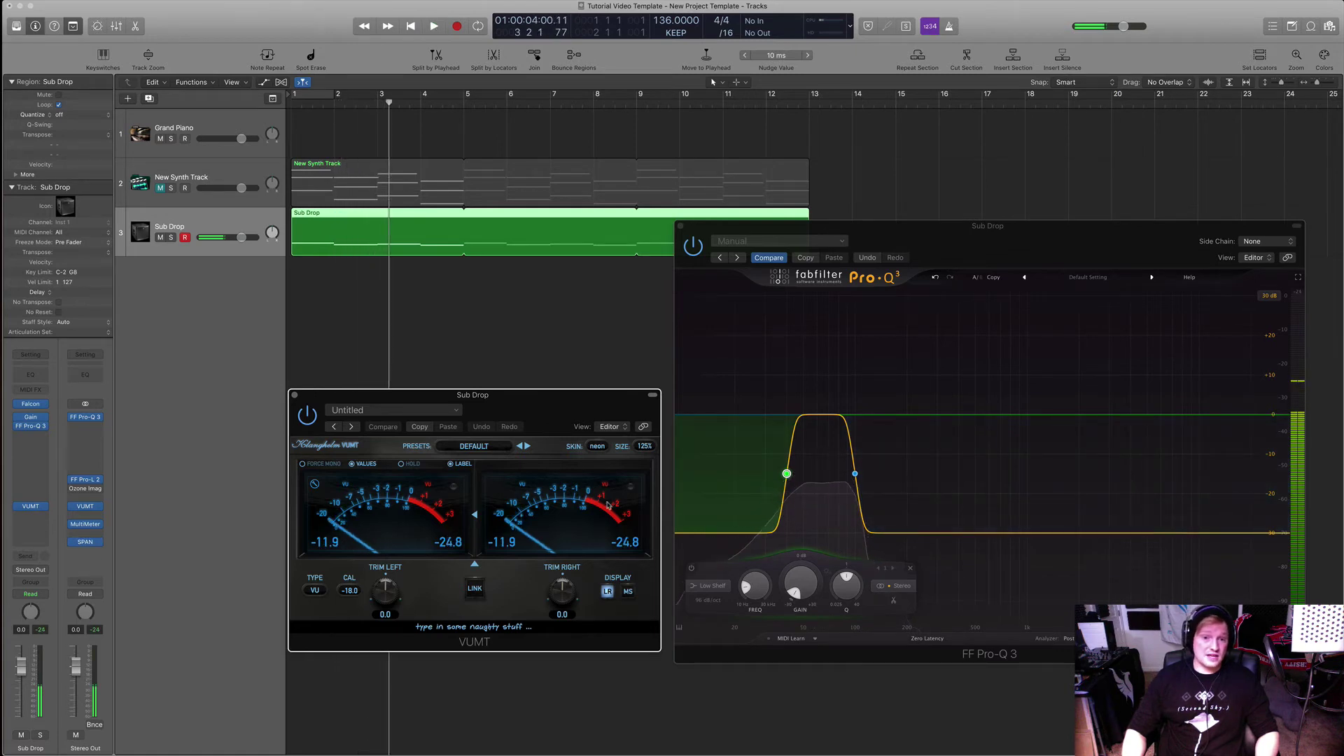
- Bypass both shelf bands together, play from the start to compare the VU level, and re-enable them
{"action": "left_click_drag", "start_coordinate": [875, 451], "coordinate": [712, 547]}
{"action": "left_click", "coordinate": [711, 567]}
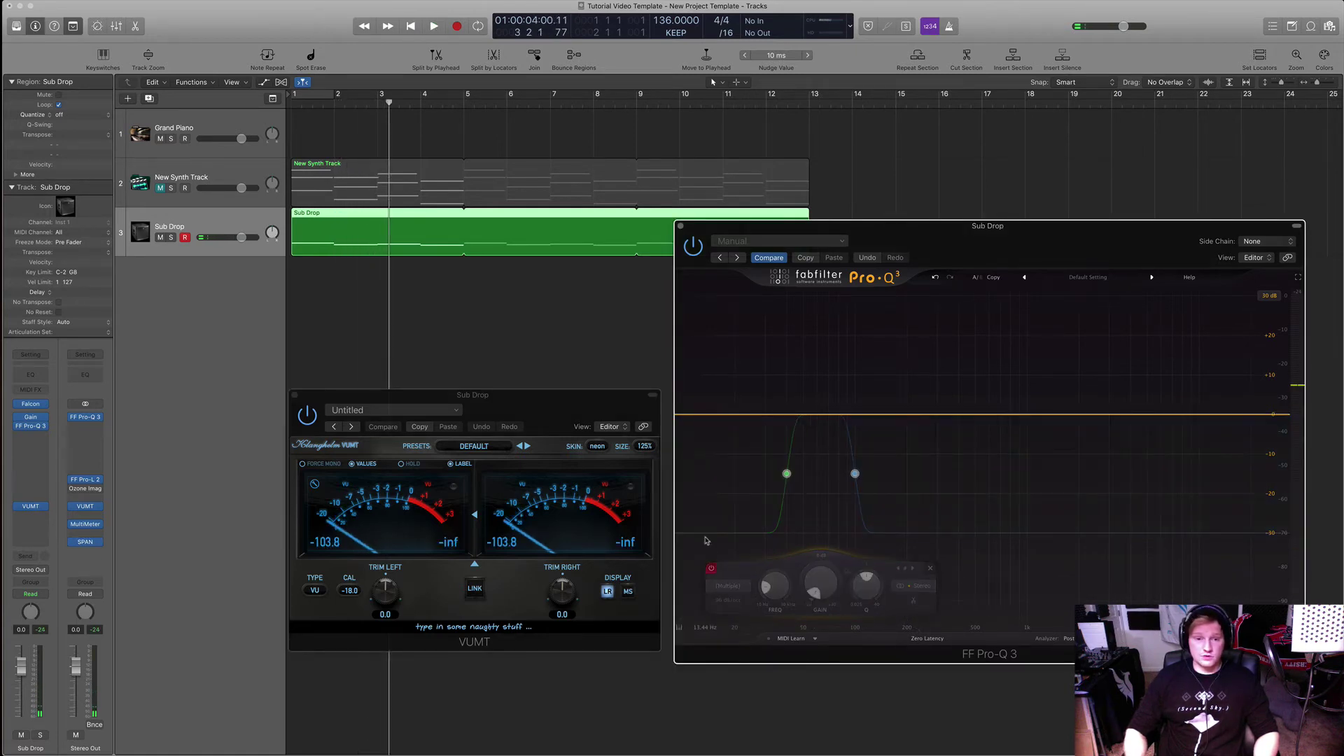
{"action": "key", "text": "Return"}
{"action": "key", "text": "space"}
{"action": "key", "text": "space"}
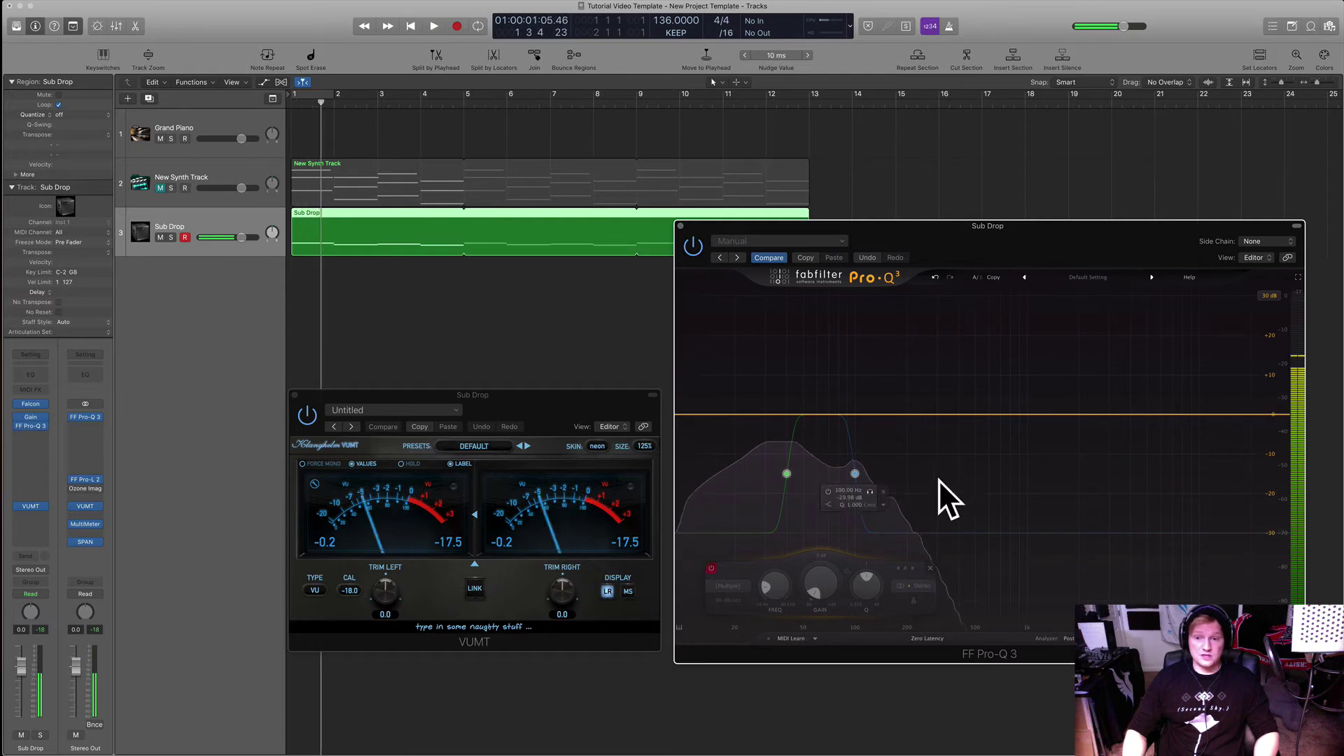
{"action": "left_click", "coordinate": [710, 568]}
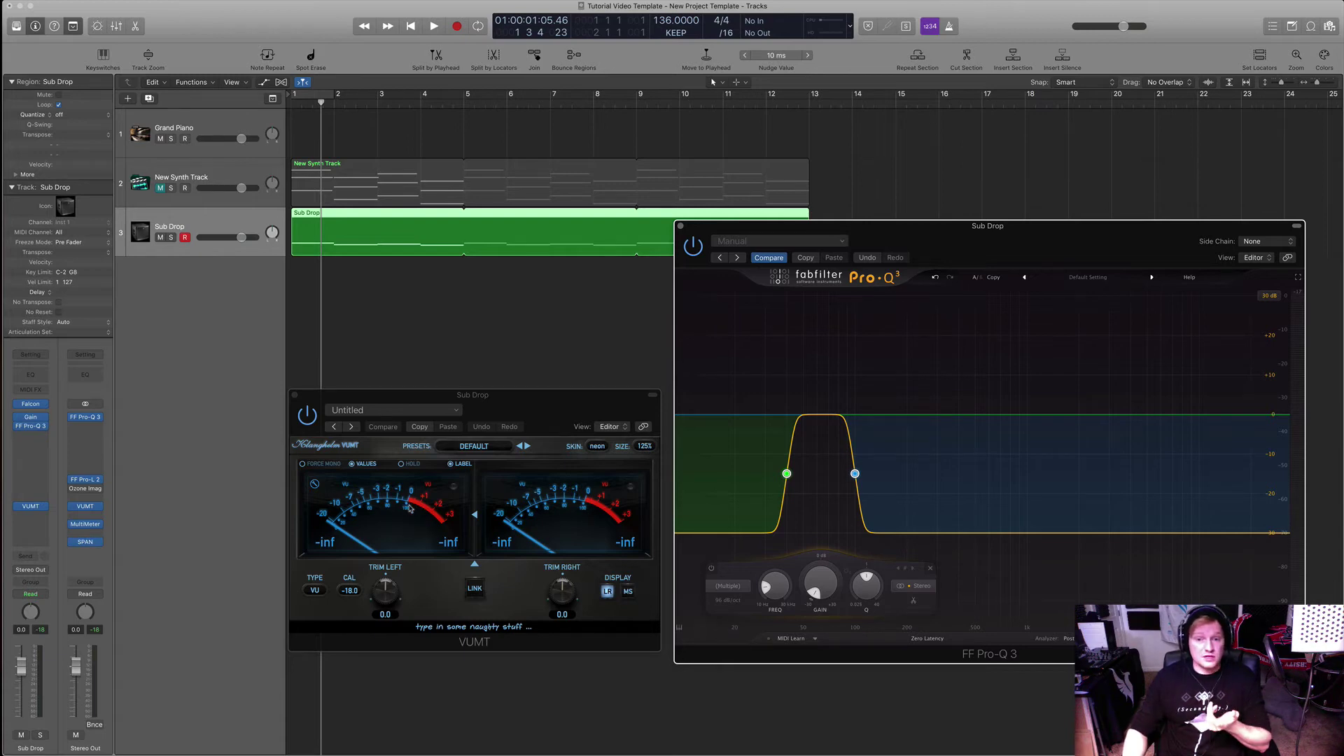
- During playback from the start, raise the Sub Drop's Gain plug-in and settle it on -2.5 dB, closing it when done
{"action": "left_click_drag", "start_coordinate": [733, 345], "coordinate": [906, 512]}
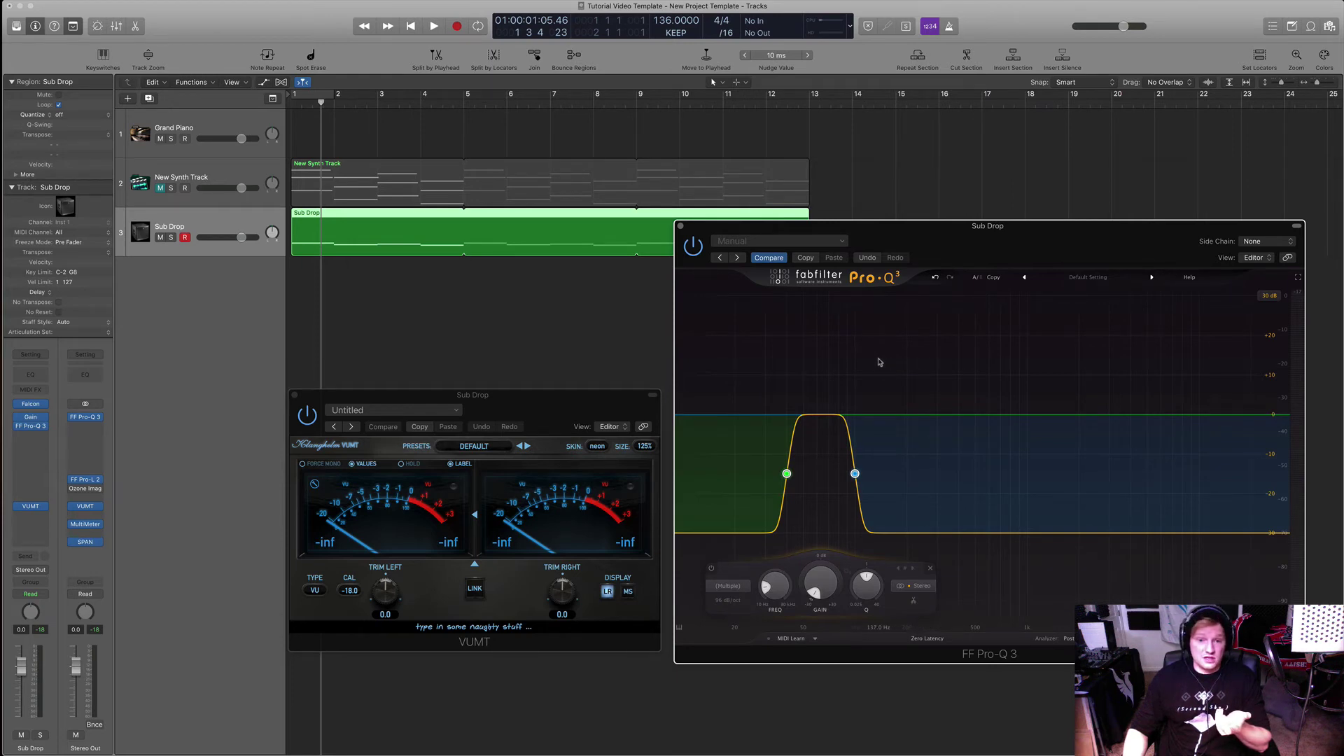
{"action": "key", "text": "Return"}
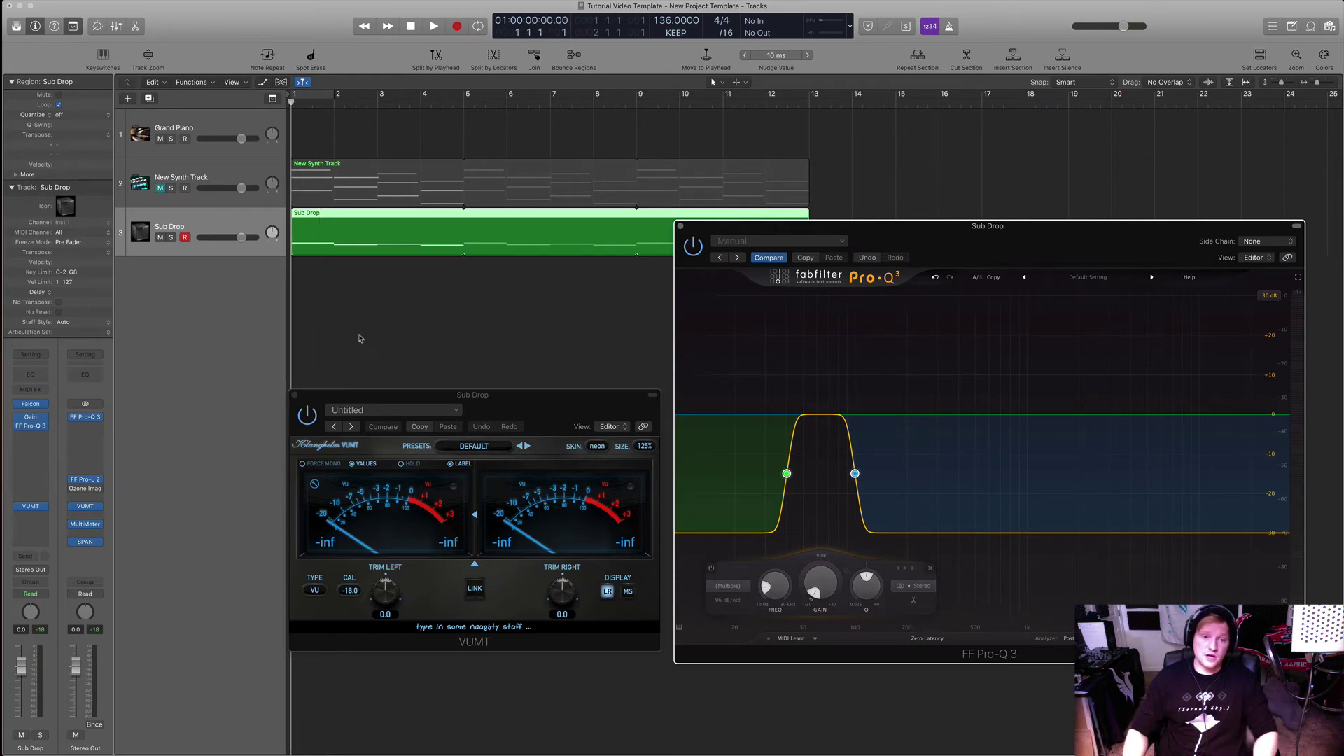
{"action": "key", "text": "space"}
{"action": "left_click", "coordinate": [30, 416]}
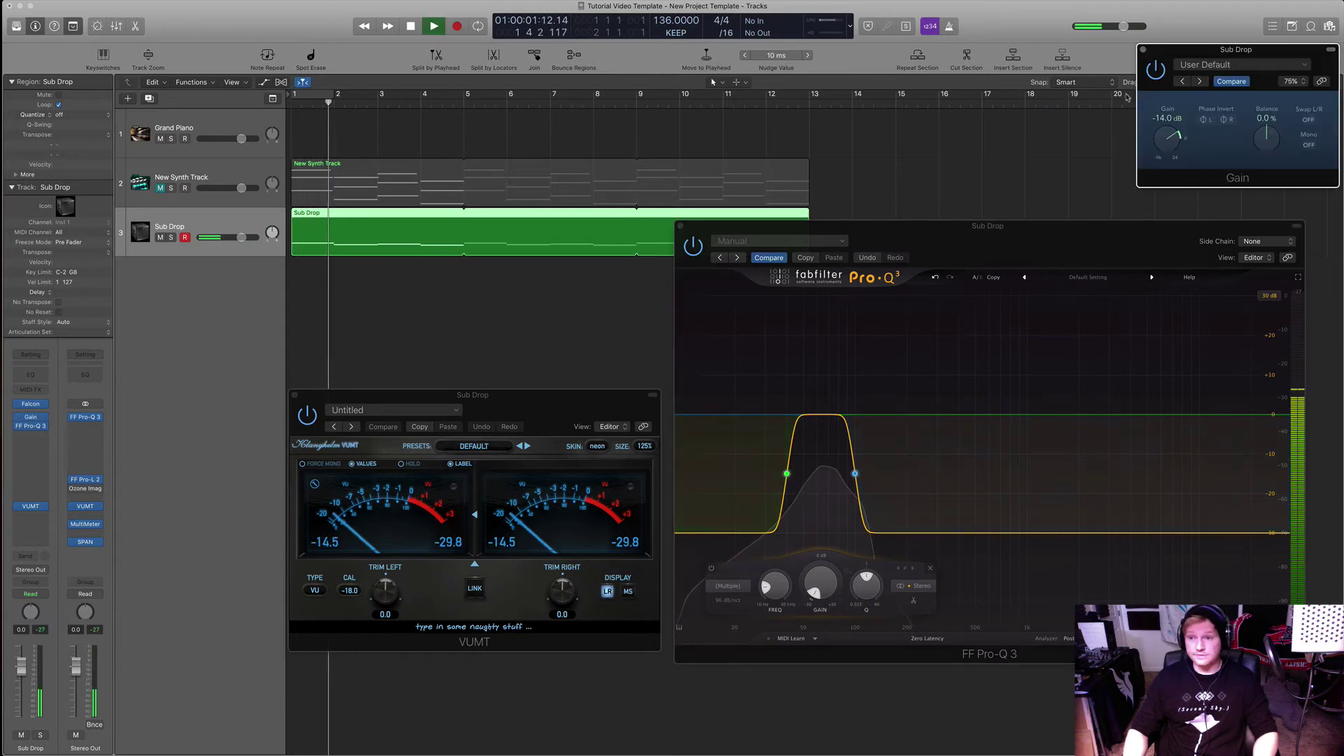
{"action": "left_click_drag", "start_coordinate": [1164, 150], "coordinate": [1162, 140]}
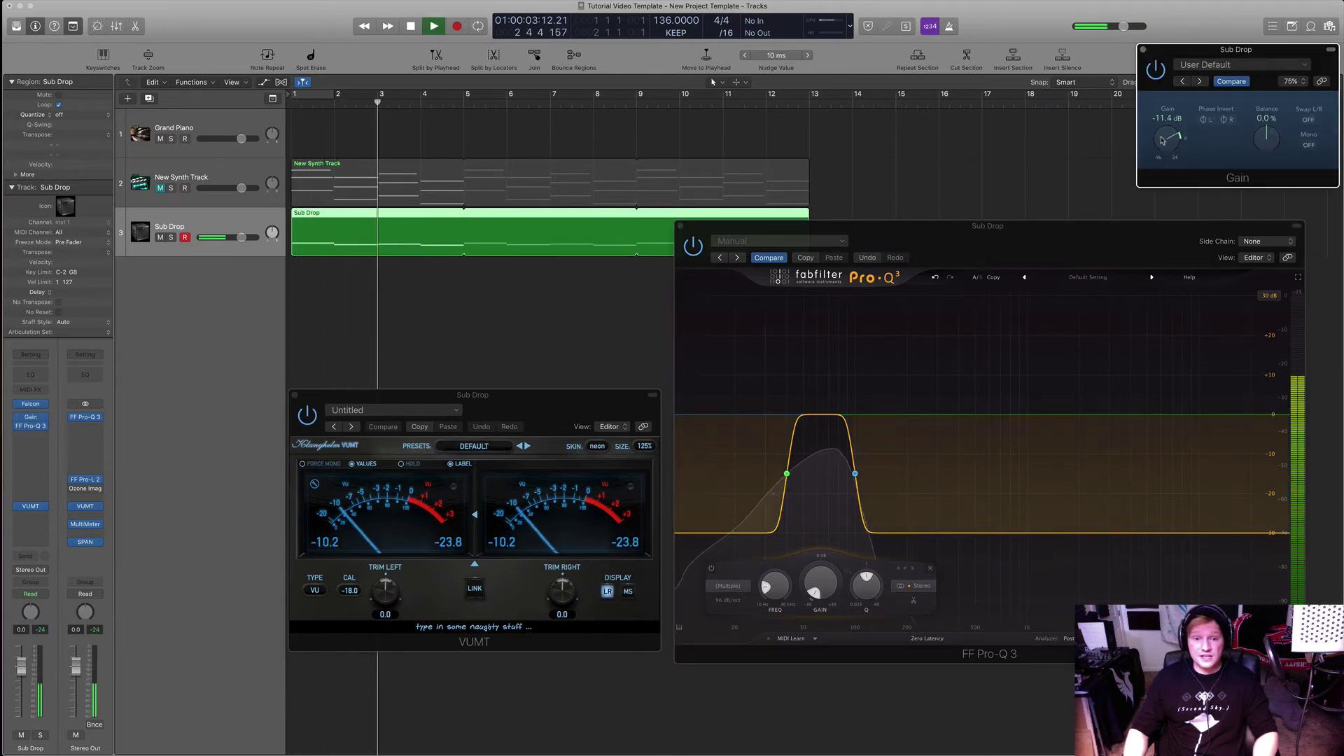
{"action": "scroll", "coordinate": [1163, 140], "scroll_direction": "up", "scroll_amount": 5}
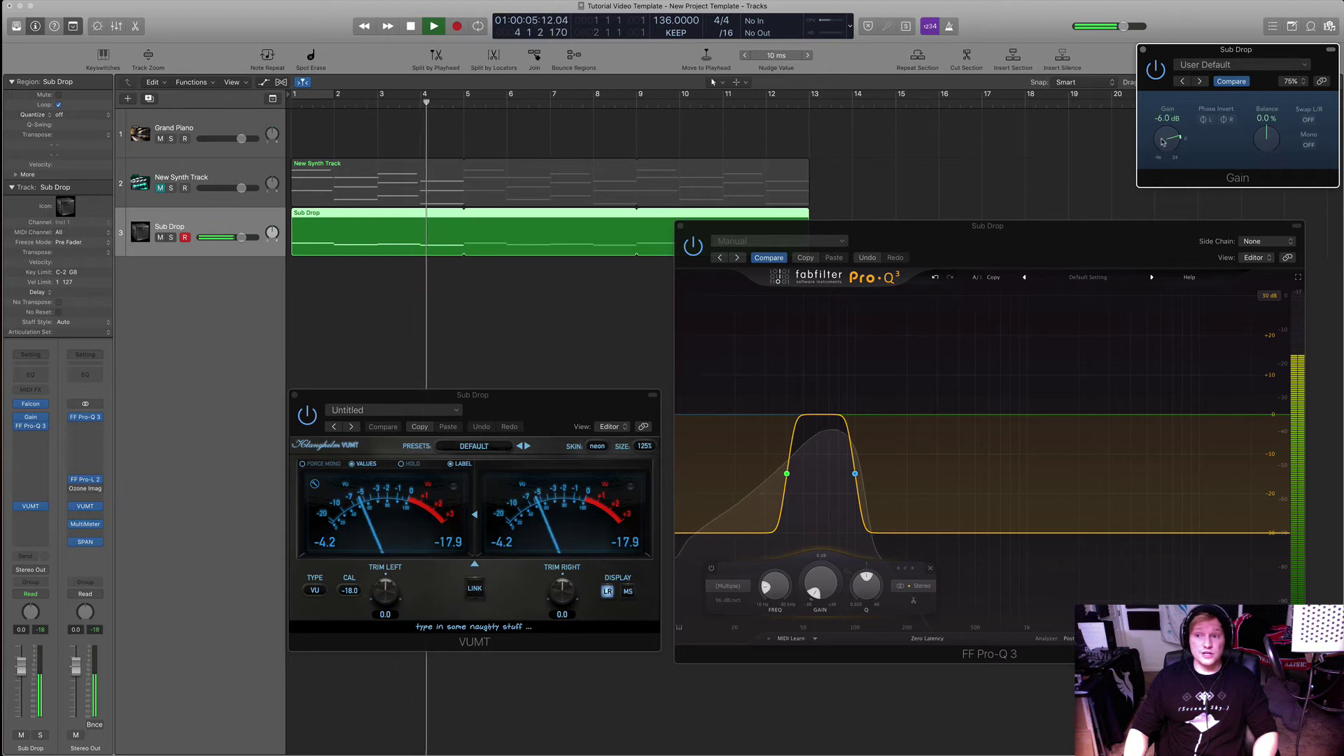
{"action": "scroll", "coordinate": [1162, 140], "scroll_direction": "up", "scroll_amount": 4}
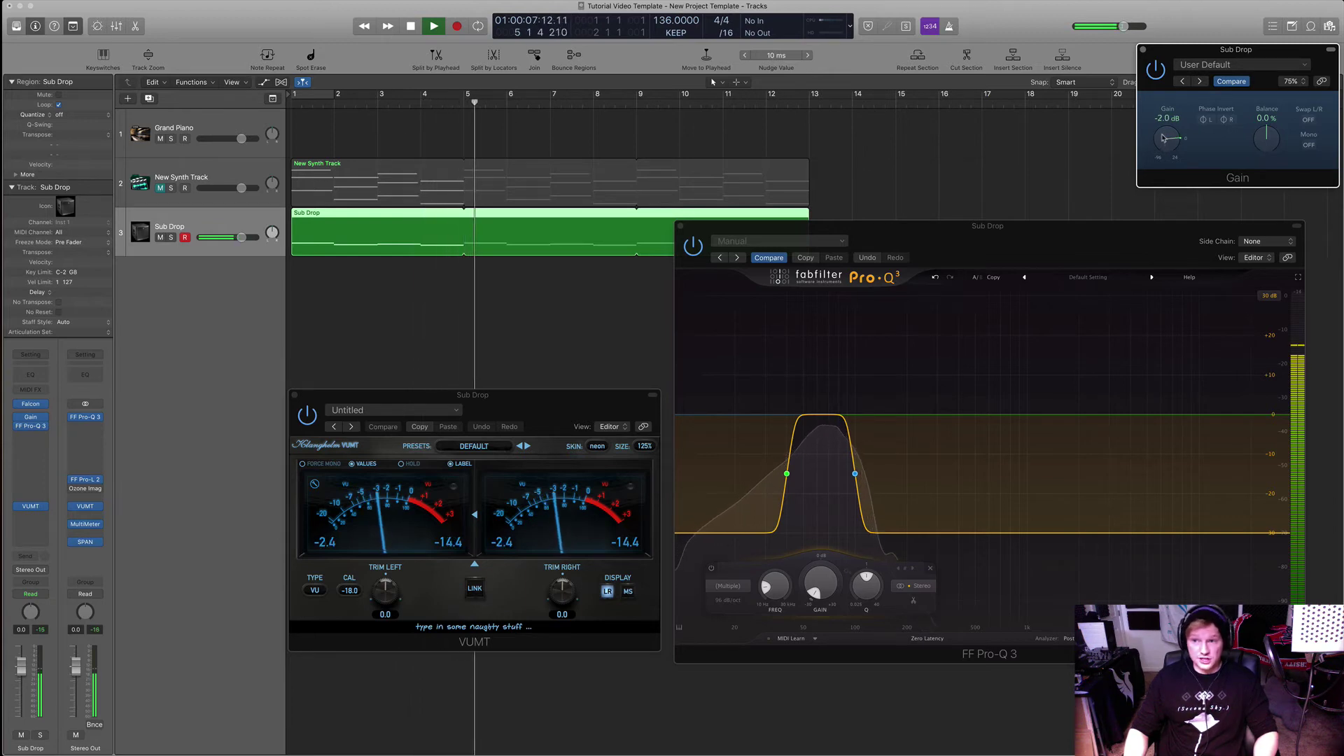
{"action": "scroll", "coordinate": [1163, 138], "scroll_direction": "up", "scroll_amount": 2}
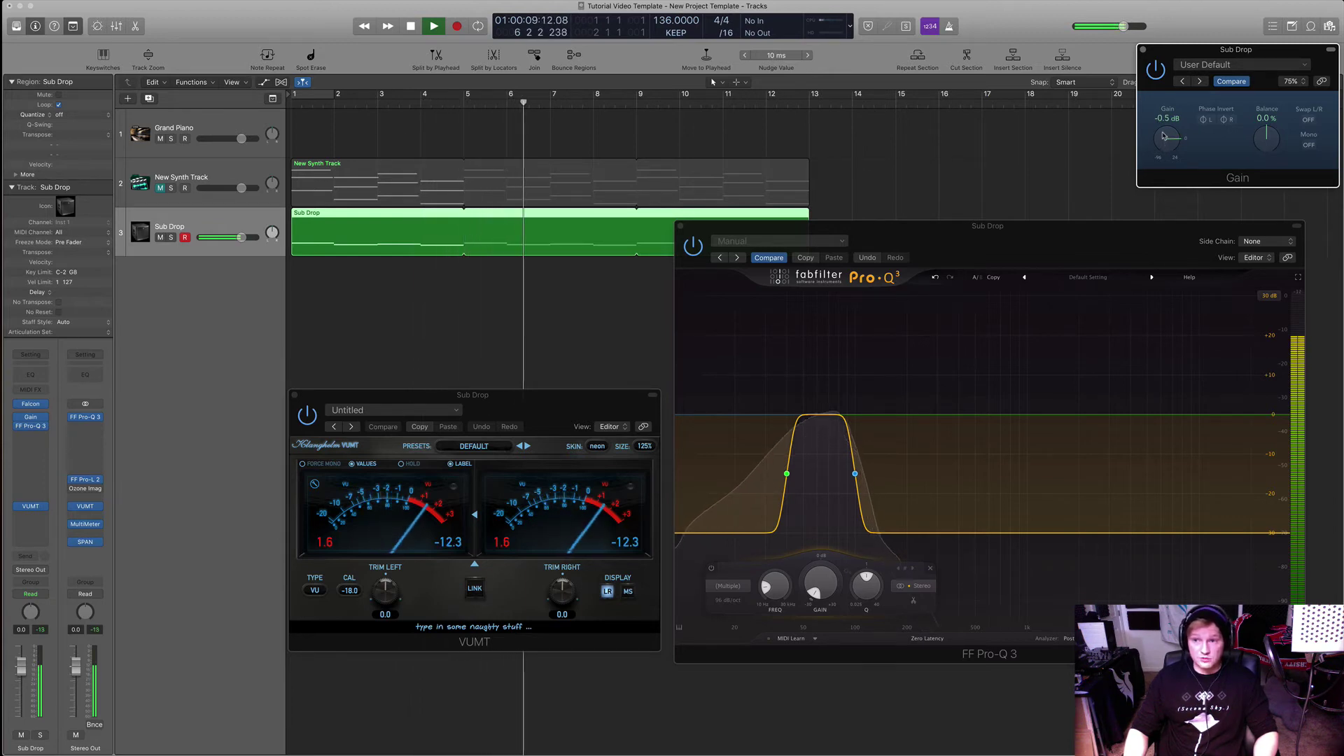
{"action": "scroll", "coordinate": [1163, 138], "scroll_direction": "down", "scroll_amount": 2}
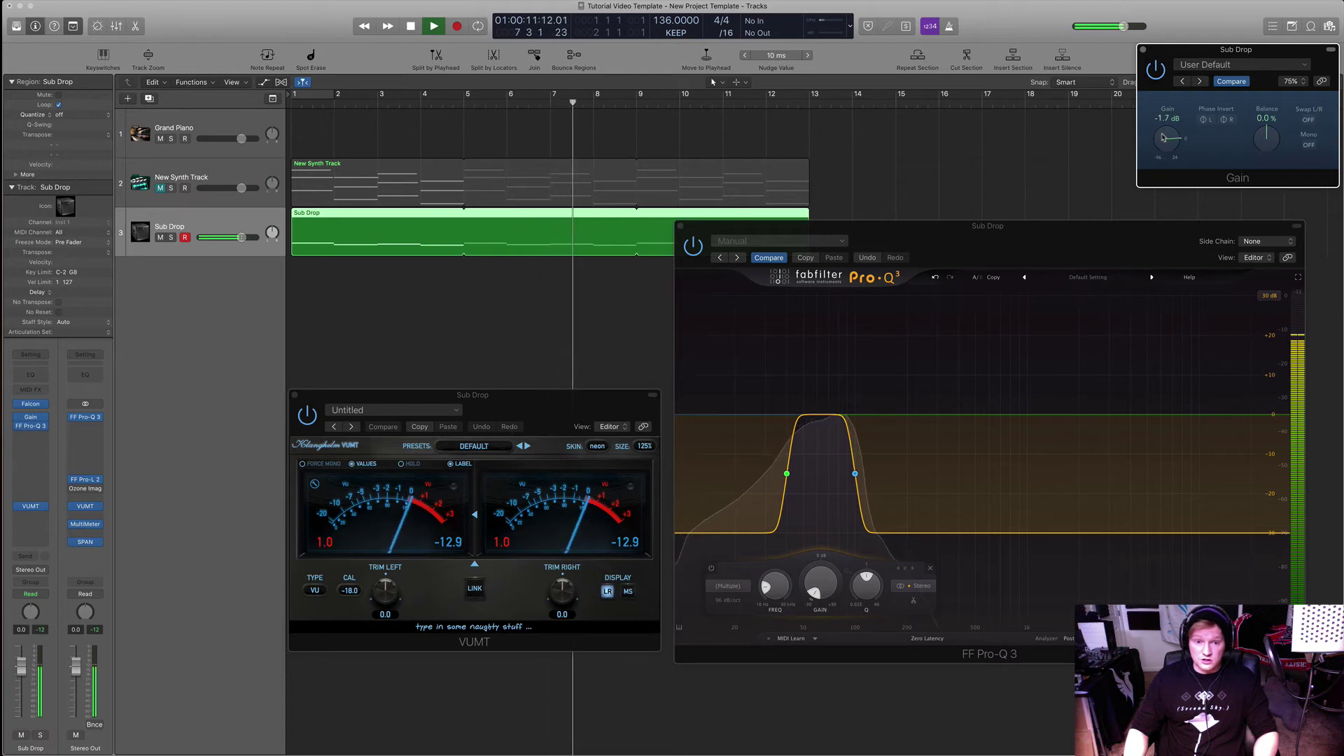
{"action": "scroll", "coordinate": [1164, 137], "scroll_direction": "down", "scroll_amount": 1}
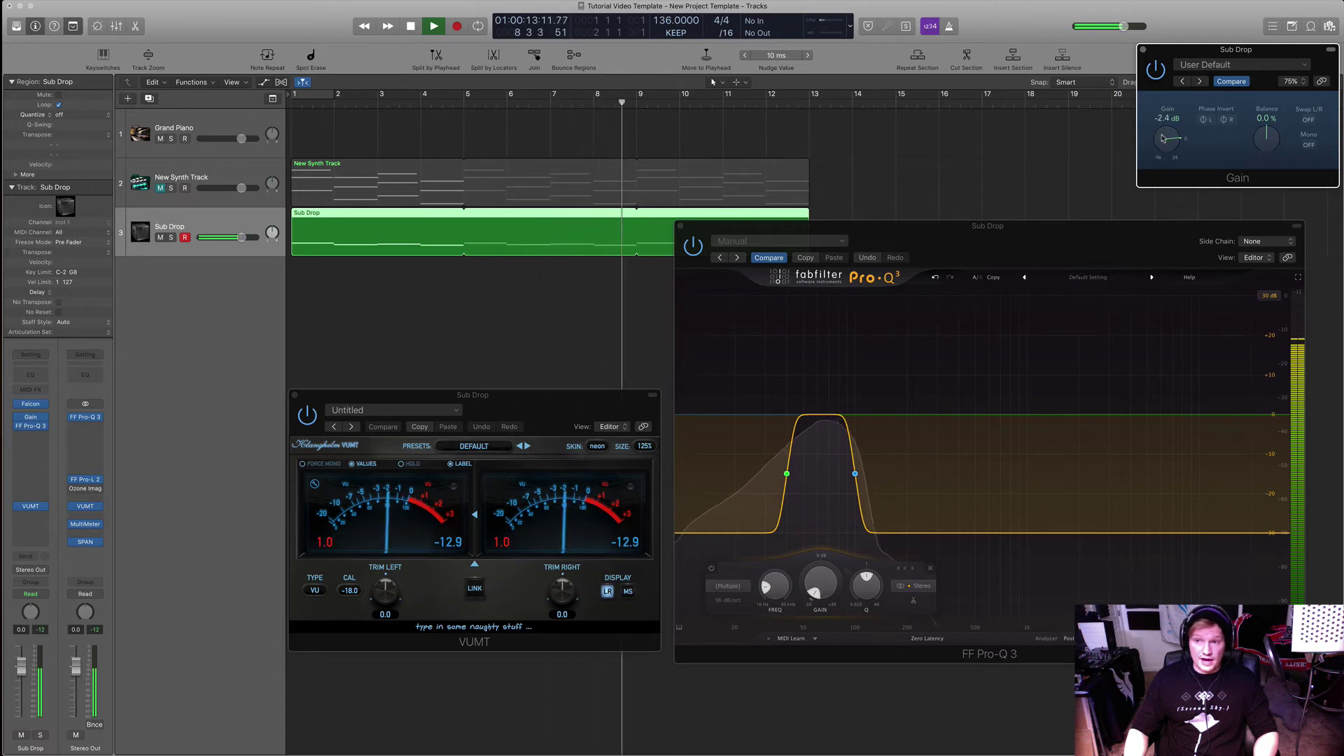
{"action": "scroll", "coordinate": [1164, 138], "scroll_direction": "down", "scroll_amount": 1}
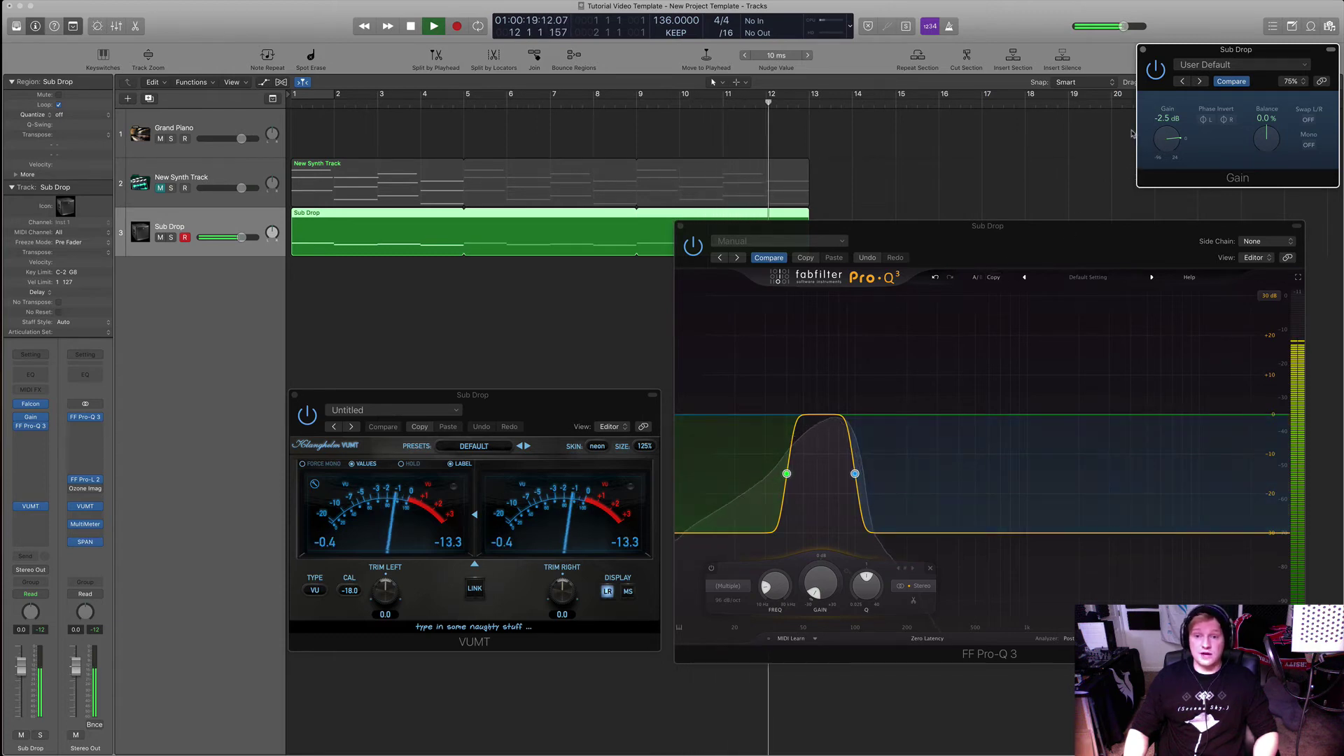
{"action": "key", "text": "super+w"}
{"action": "key", "text": "space"}
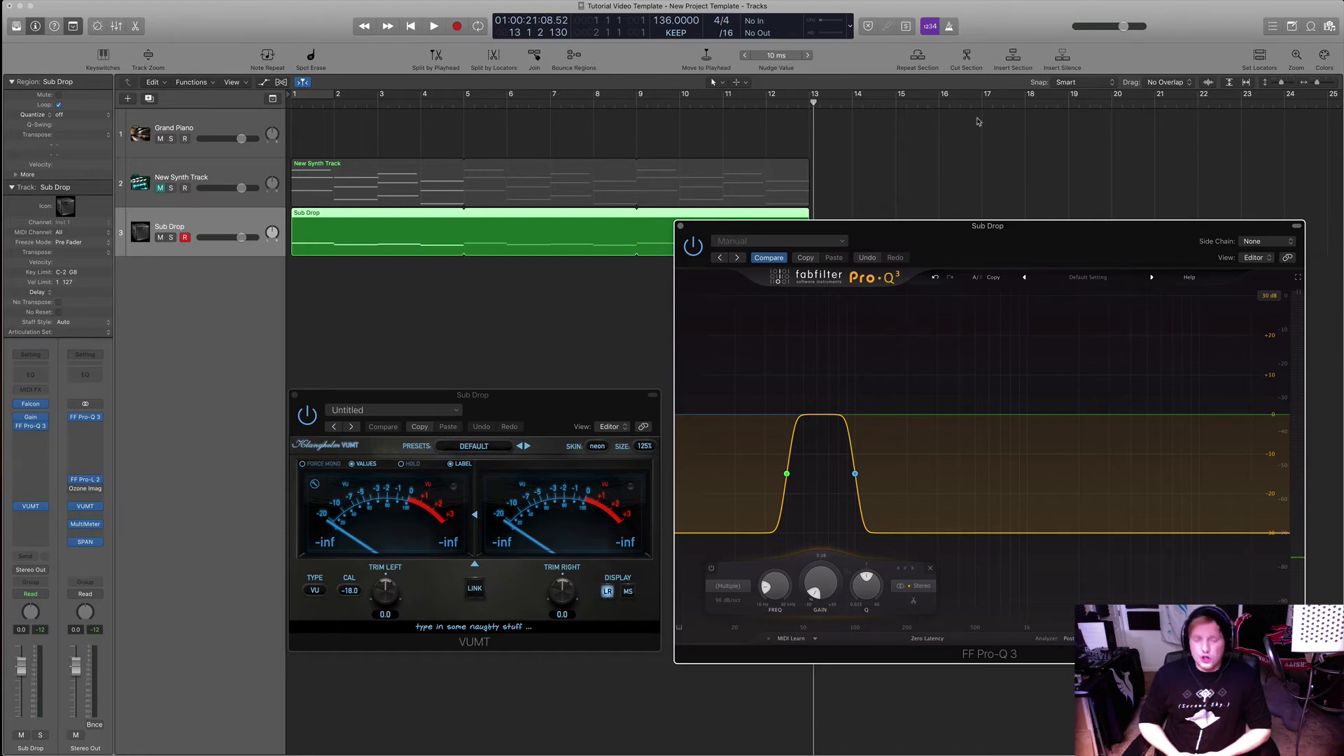
- Play from the start to check the Sub Drop's gain-compensated level on the VU meter
{"action": "key", "text": "Return"}
{"action": "key", "text": "space"}
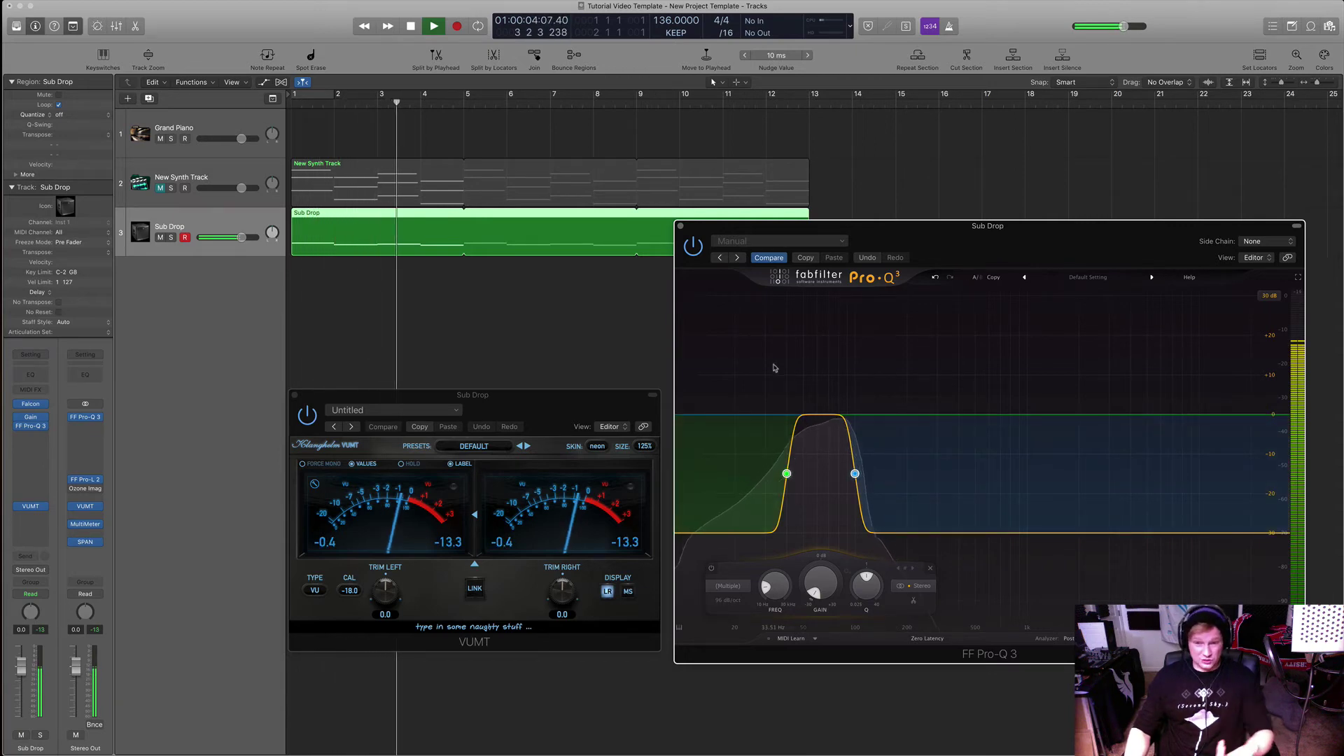
{"action": "mouse_move", "coordinate": [800, 473]}
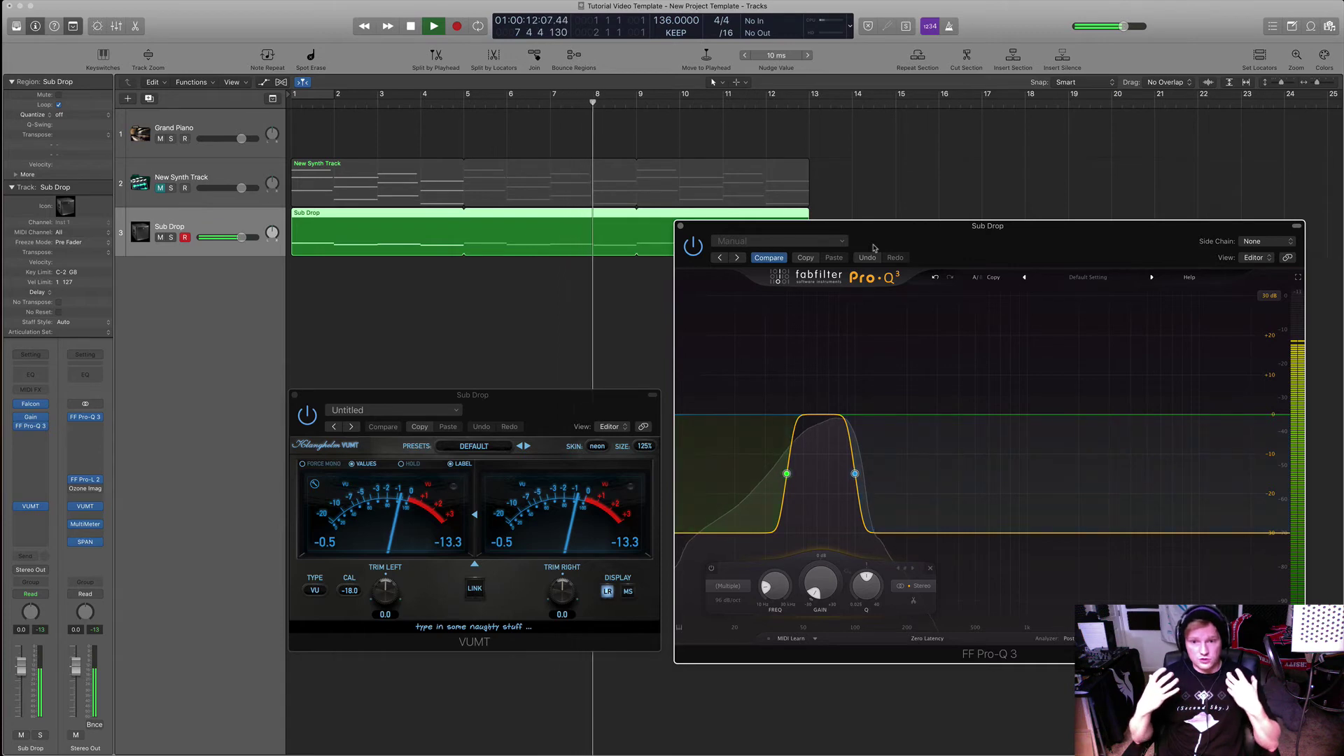
{"action": "key", "text": "space"}
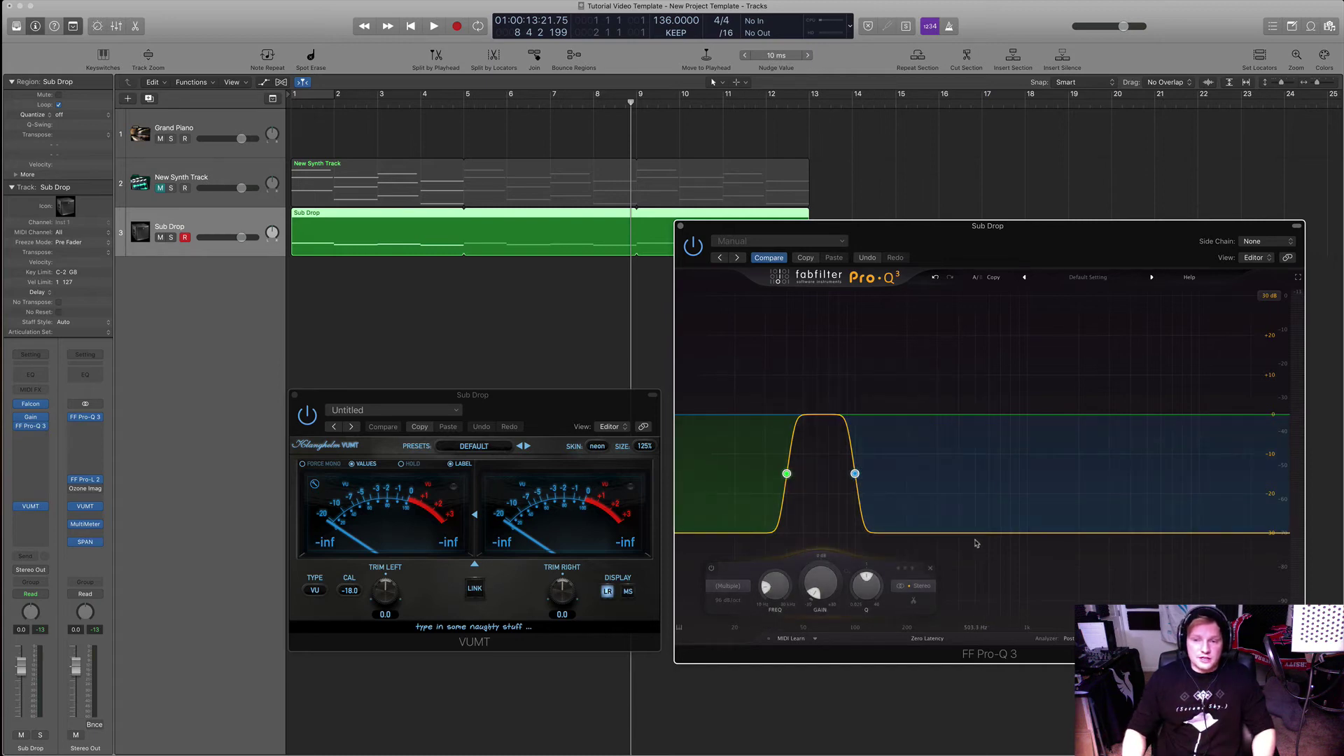
- Audition the filtered Sub Drop once more with its high shelf selected, and close its VUMT and Pro-Q 3 windows
{"action": "left_click", "coordinate": [855, 474]}
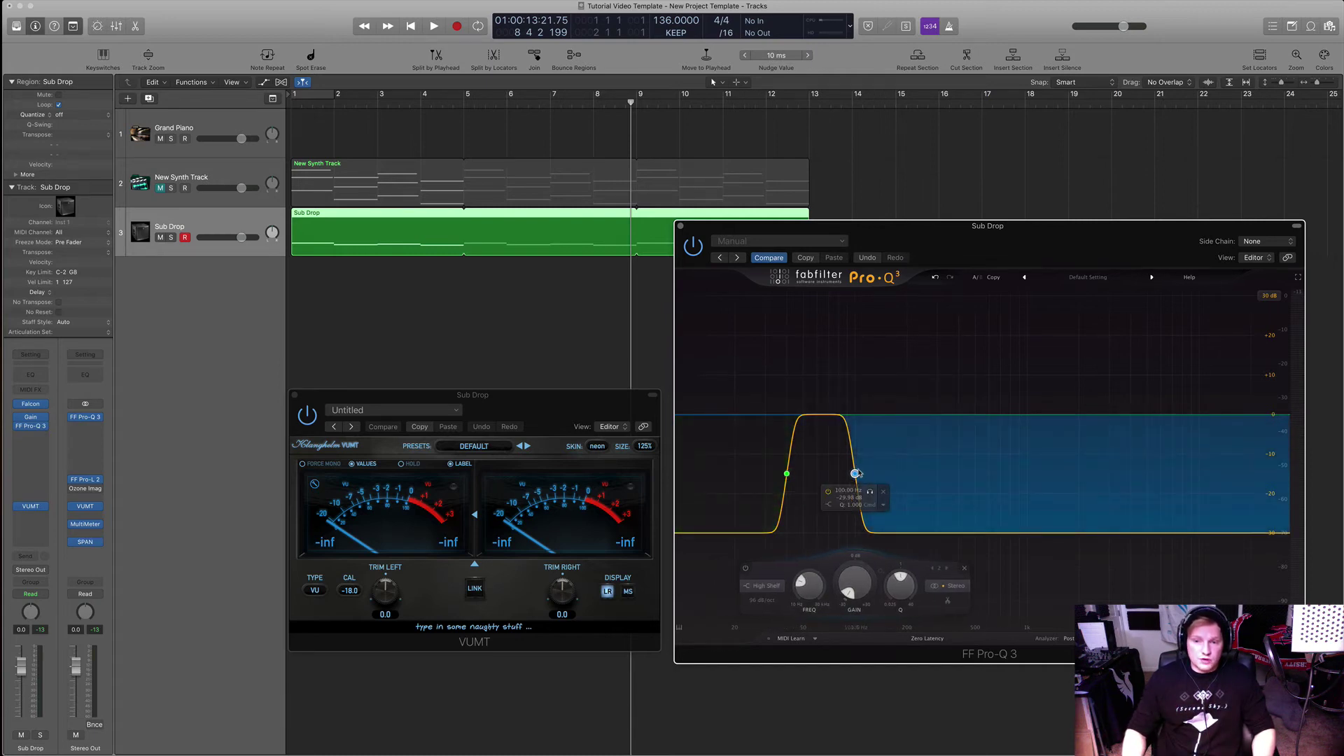
{"action": "left_click", "coordinate": [573, 303]}
{"action": "key", "text": "space"}
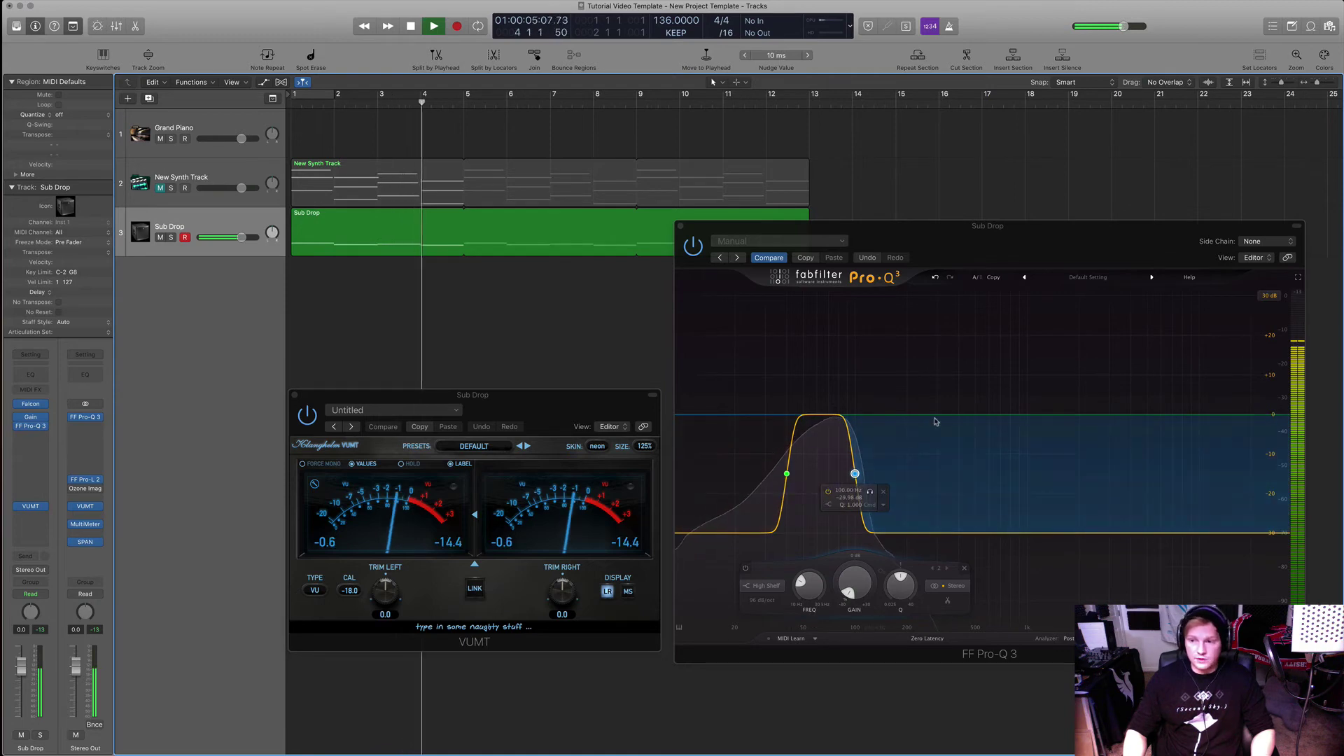
{"action": "left_click", "coordinate": [1033, 257]}
{"action": "key", "text": "space"}
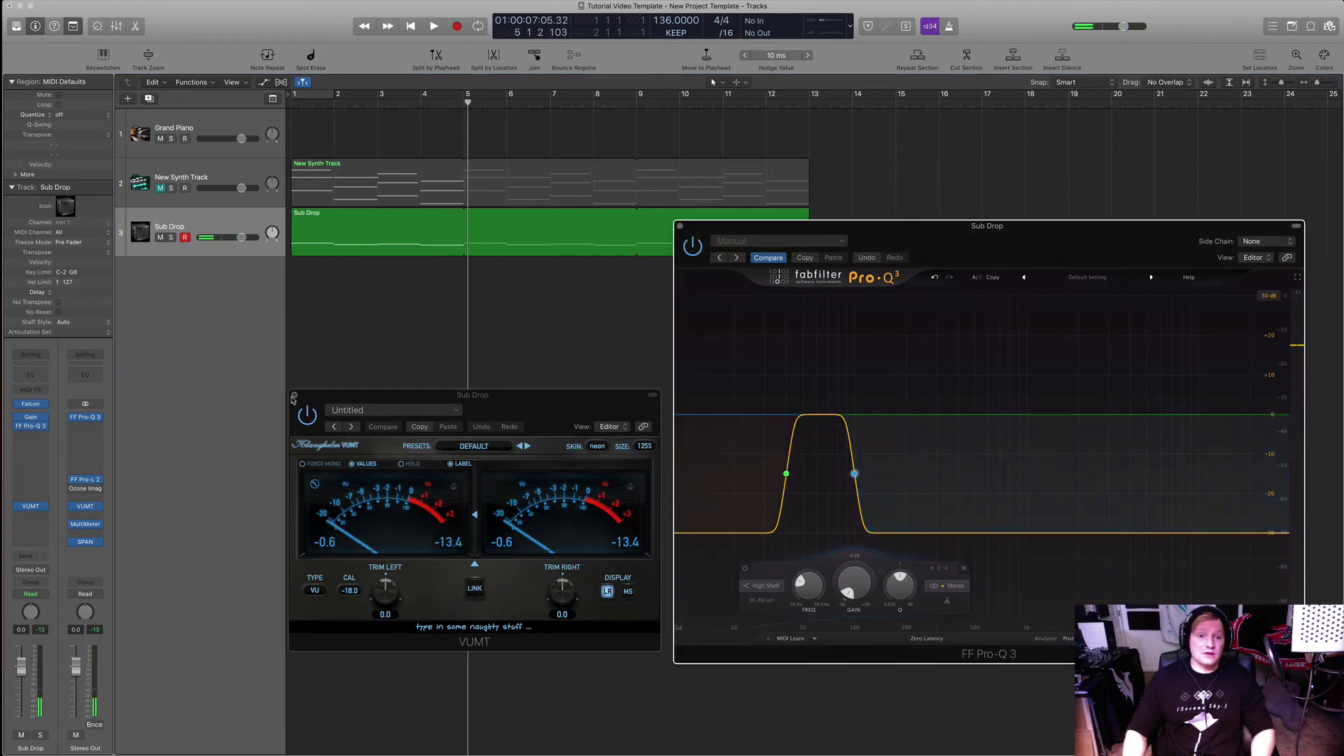
{"action": "key", "text": "super+w"}
{"action": "left_click", "coordinate": [679, 228]}
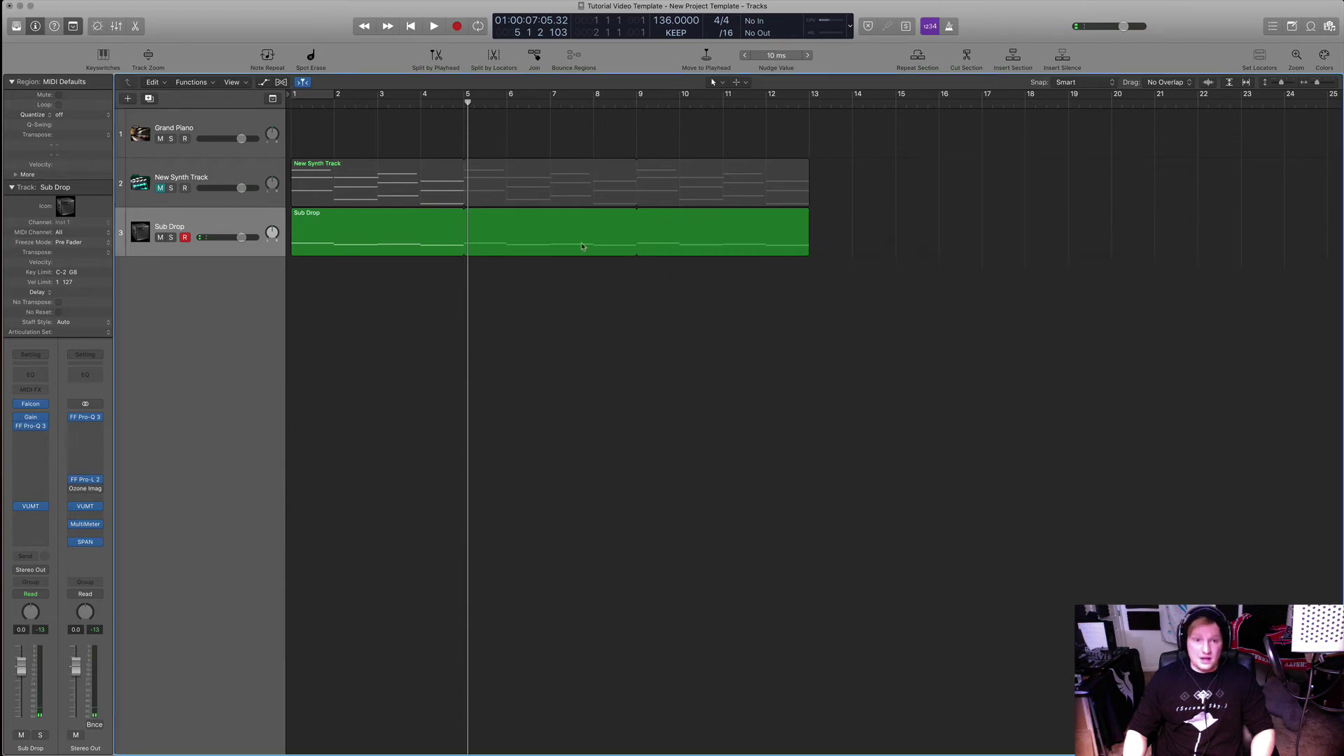
- Unmute the New Synth Track and play it together with the Sub Drop from the start
{"action": "left_click", "coordinate": [238, 177]}
{"action": "key", "text": "Return"}
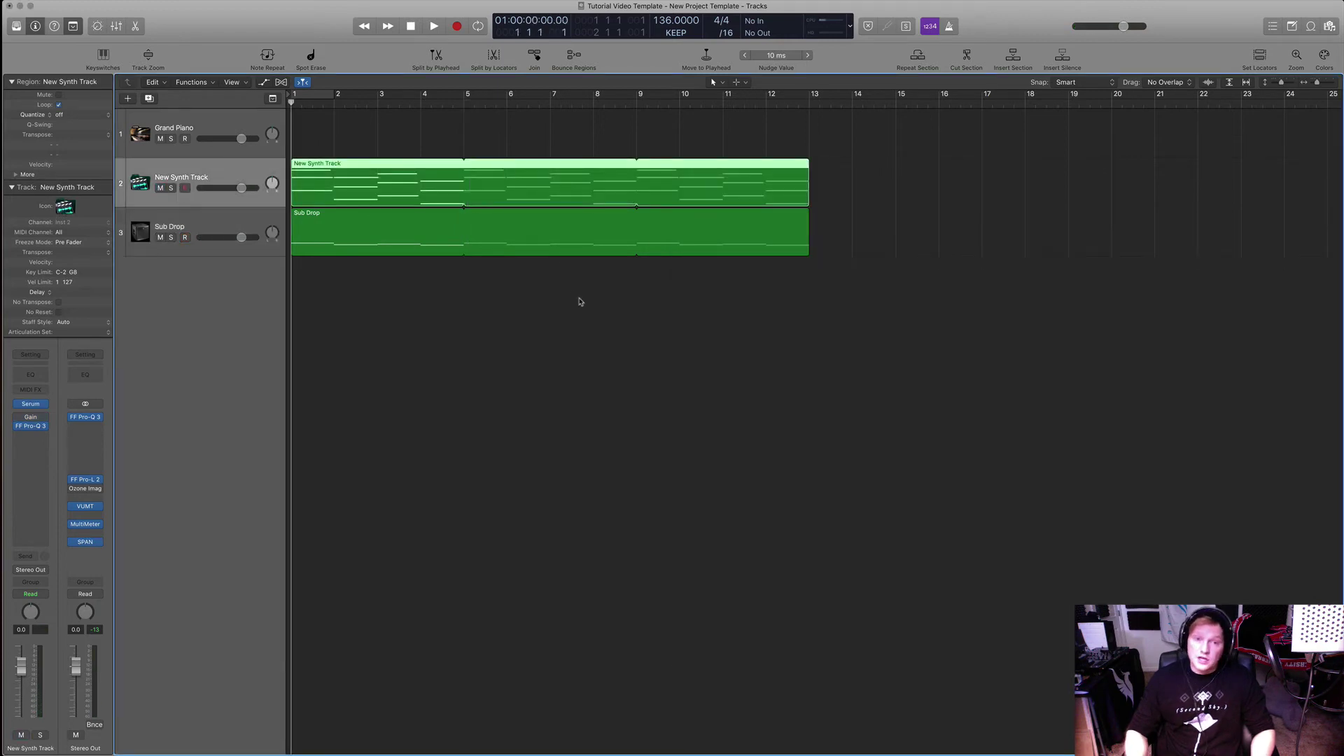
{"action": "key", "text": "space"}
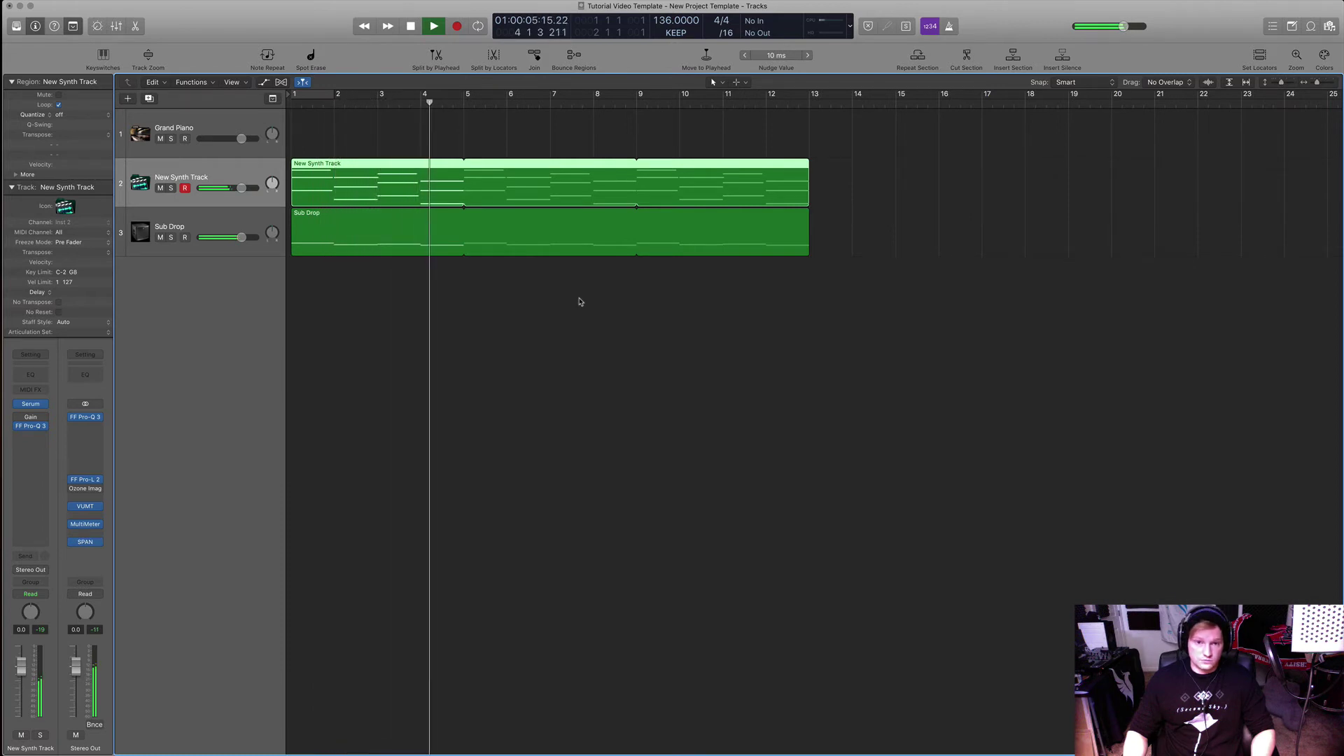
{"action": "key", "text": "space"}
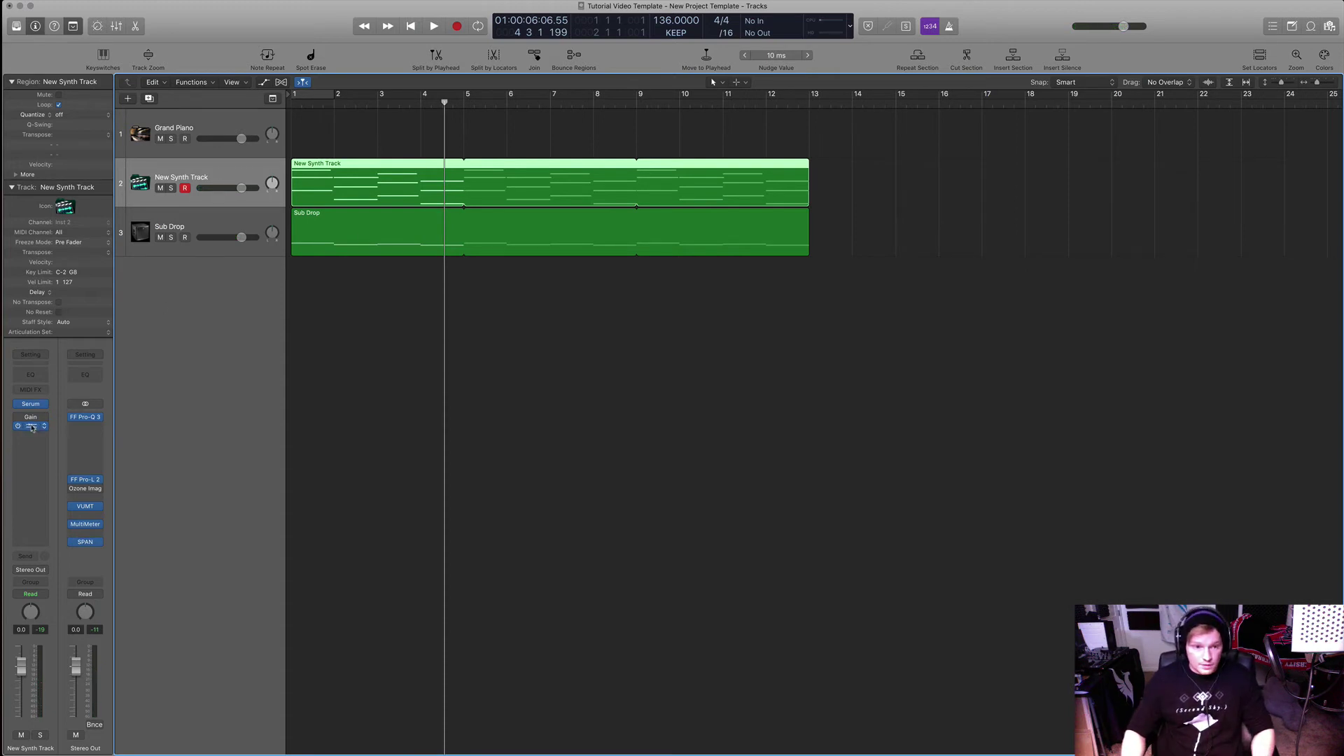
- Open the New Synth Track's Pro-Q 3 and play from the start to examine the chords' frequency spectrum
{"action": "key", "text": "Return"}
{"action": "key", "text": "space"}
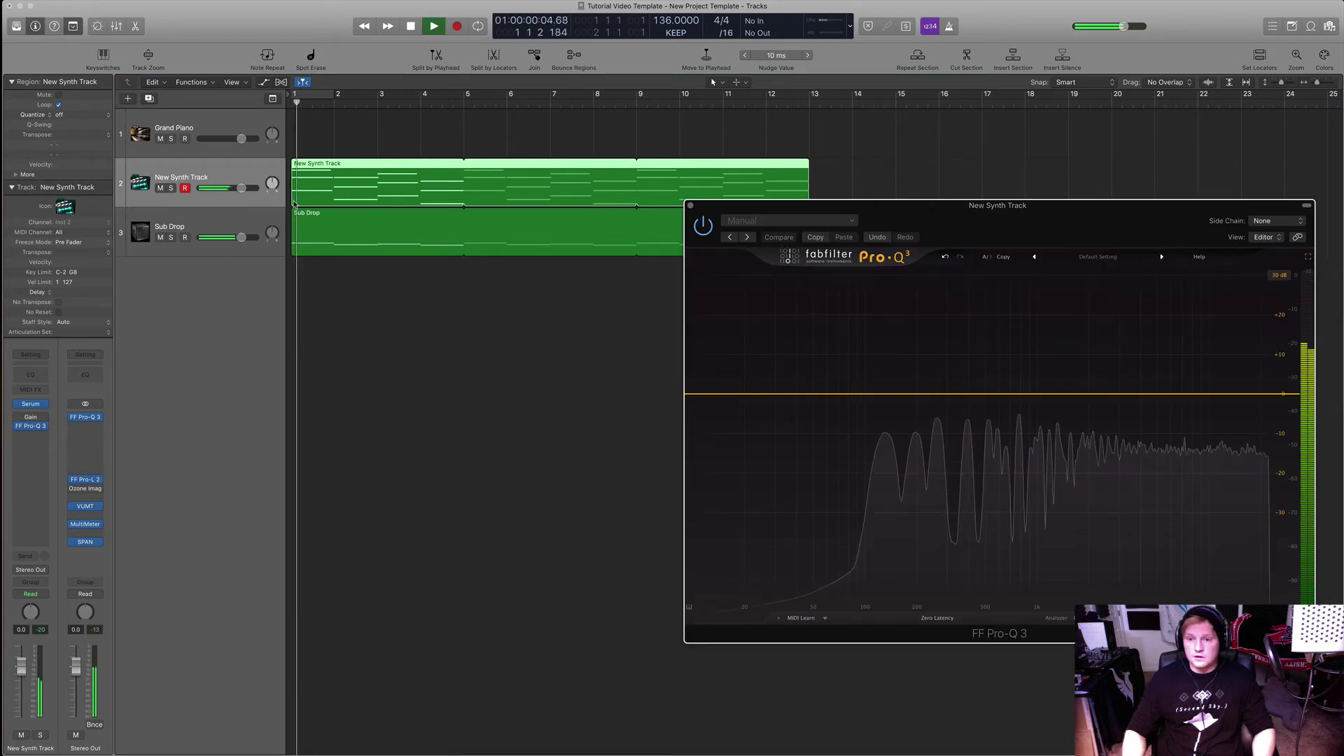
{"action": "key", "text": "space"}
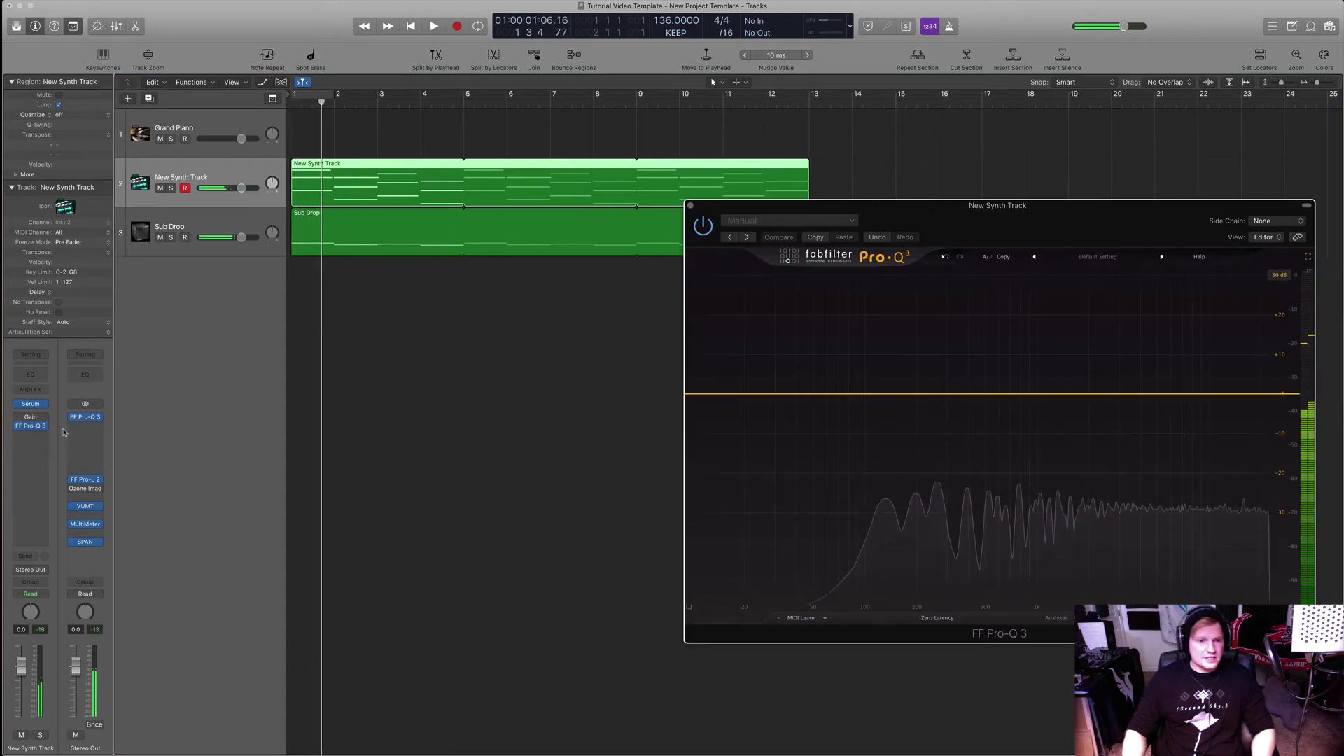
- Open Serum beside the EQ, set its master volume to about 33% during playback, and close both plug-in windows
{"action": "left_click", "coordinate": [31, 404]}
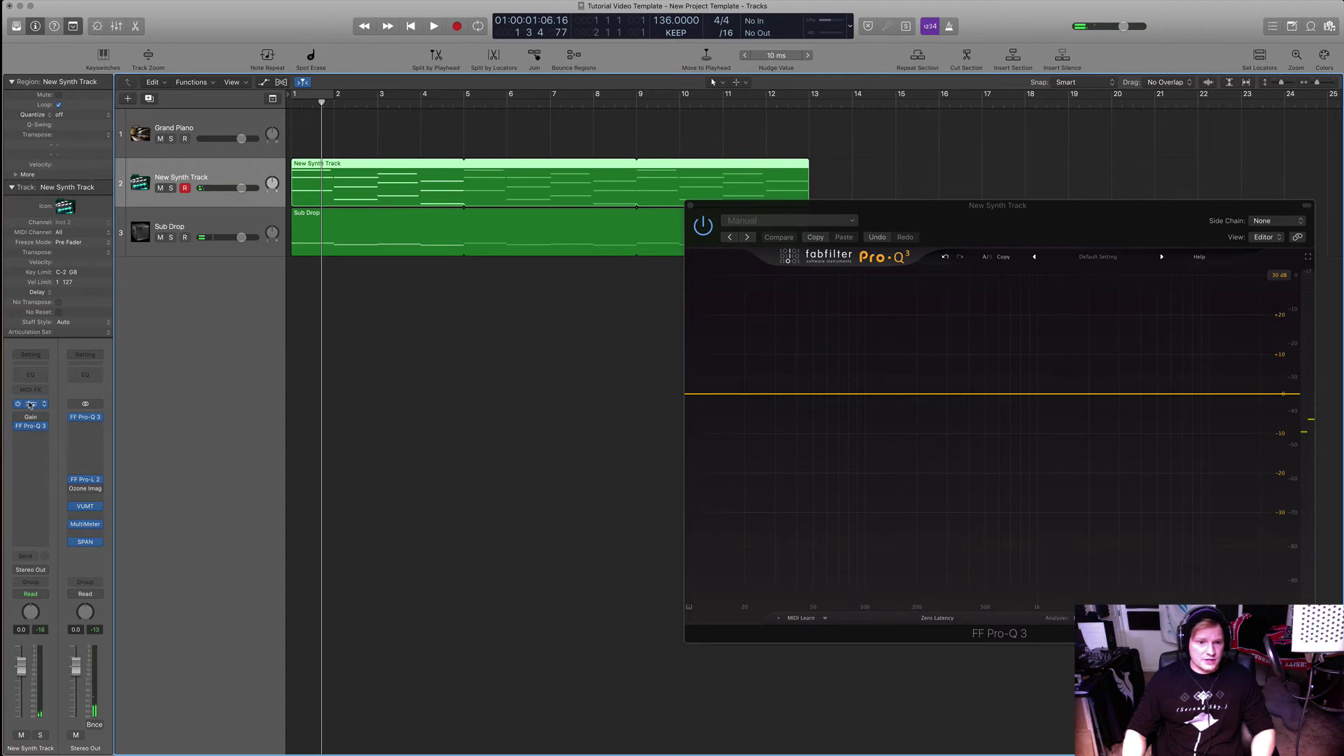
{"action": "left_click_drag", "start_coordinate": [1134, 154], "coordinate": [511, 213]}
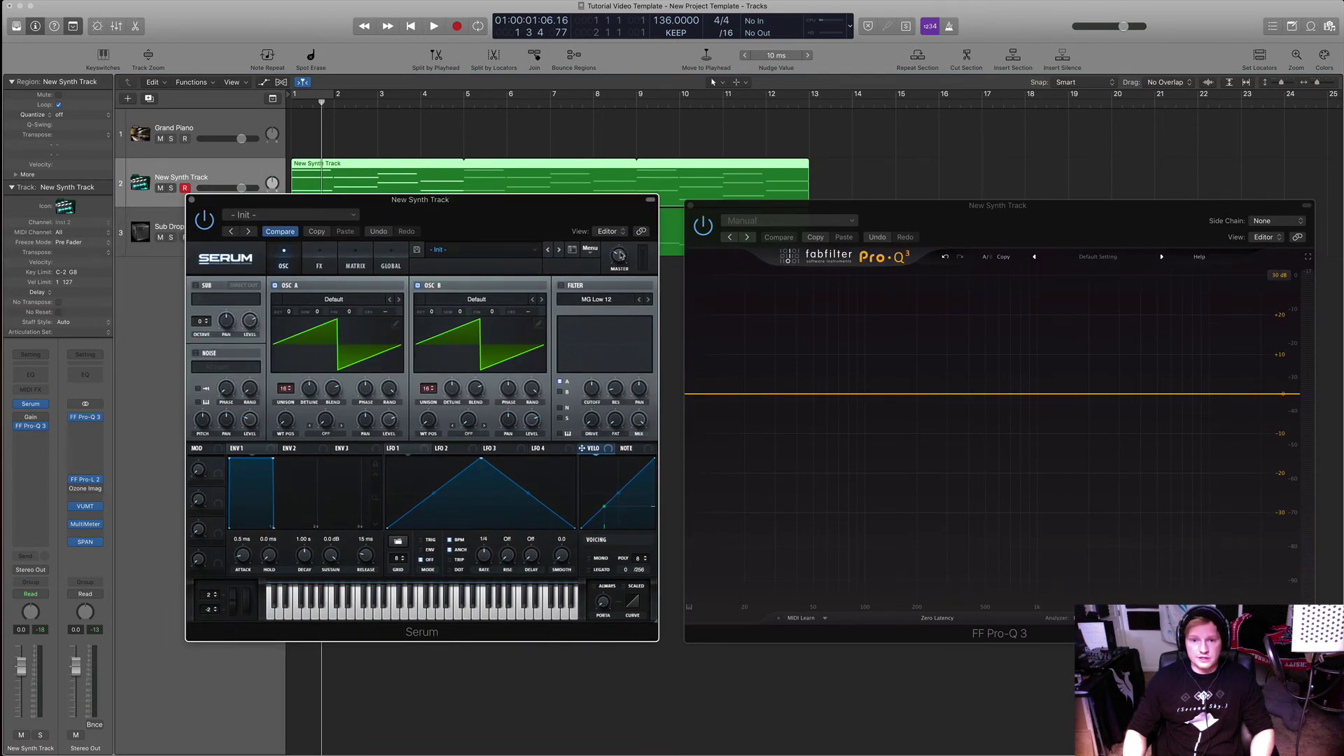
{"action": "key", "text": "space"}
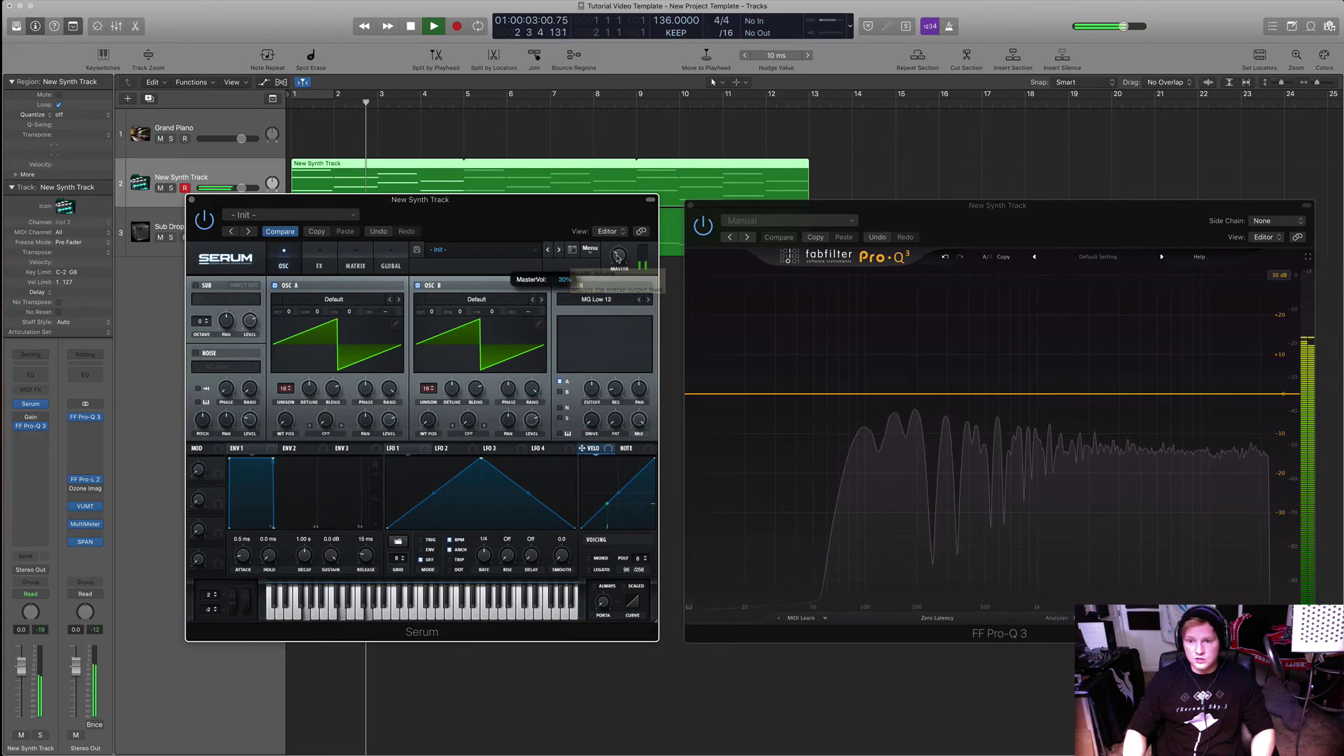
{"action": "left_click_drag", "start_coordinate": [618, 257], "coordinate": [618, 256]}
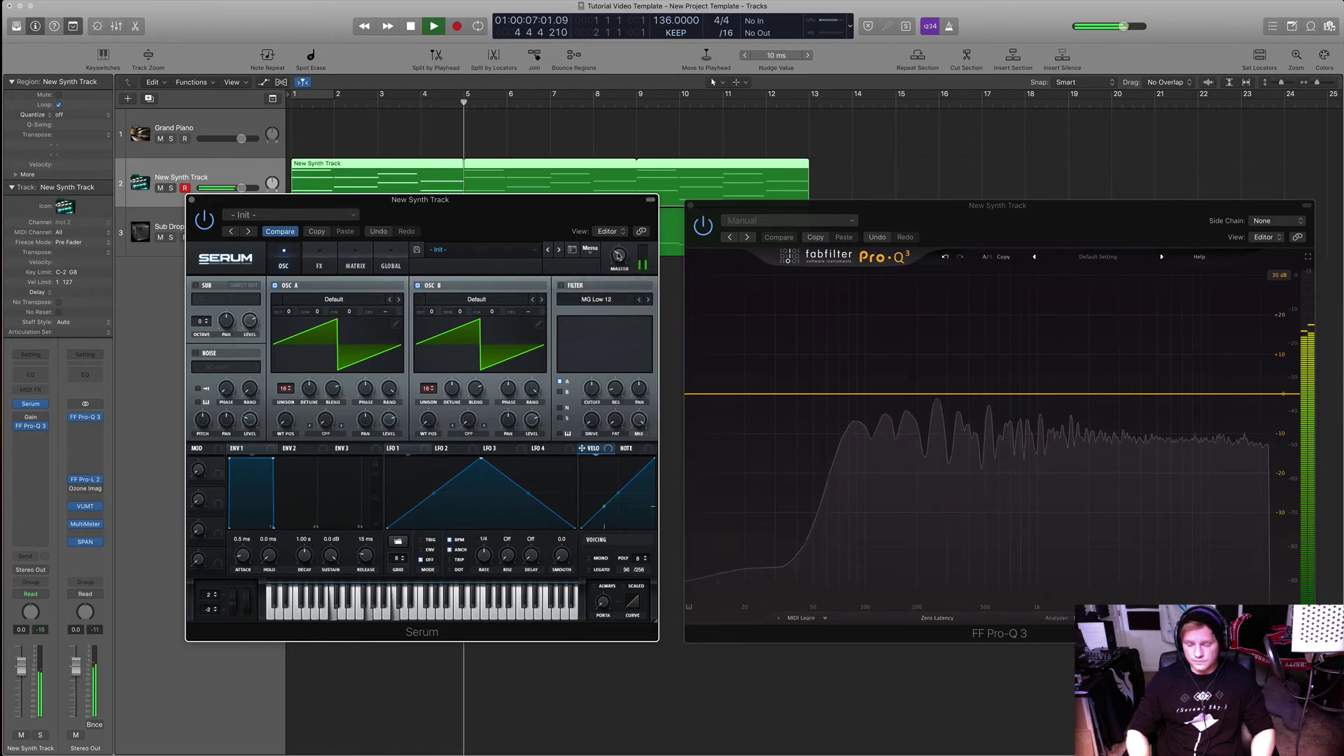
{"action": "key", "text": "Return"}
{"action": "left_click_drag", "start_coordinate": [618, 257], "coordinate": [618, 256]}
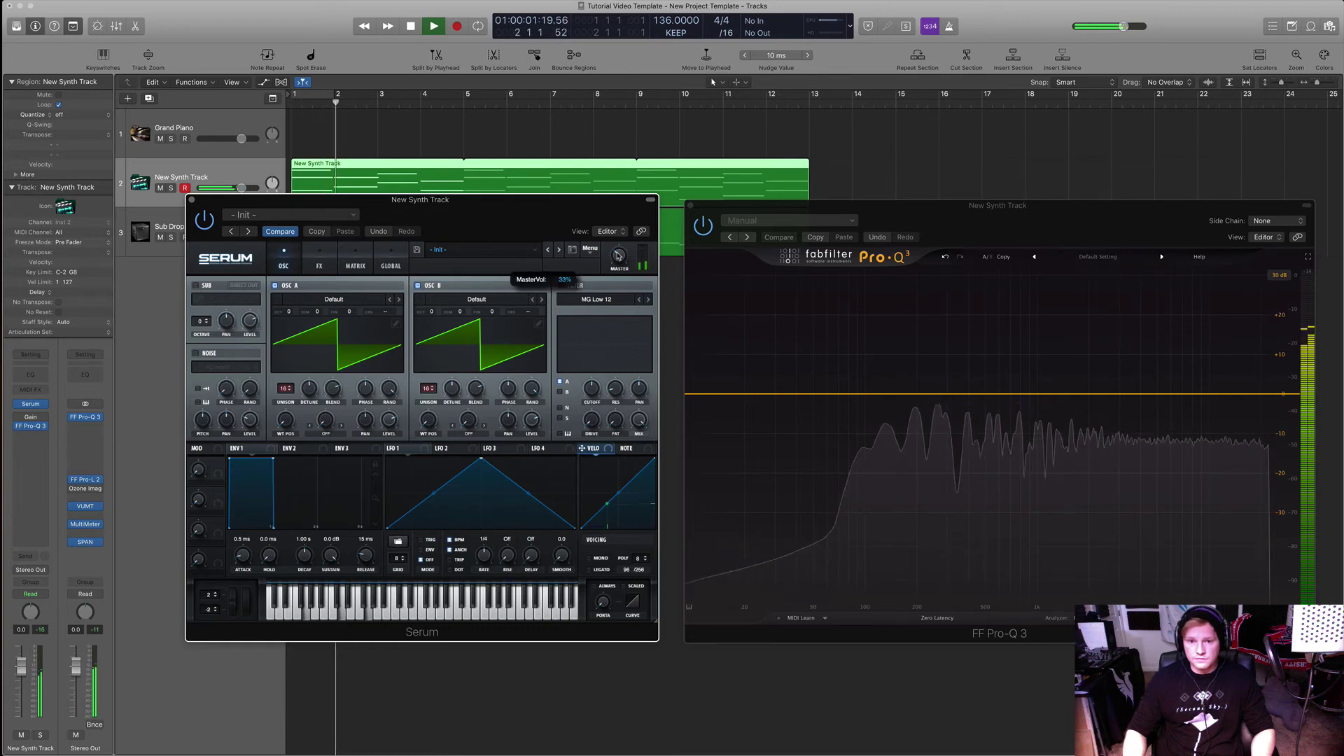
{"action": "left_click", "coordinate": [192, 199]}
{"action": "left_click", "coordinate": [690, 205]}
{"action": "key", "text": "space"}
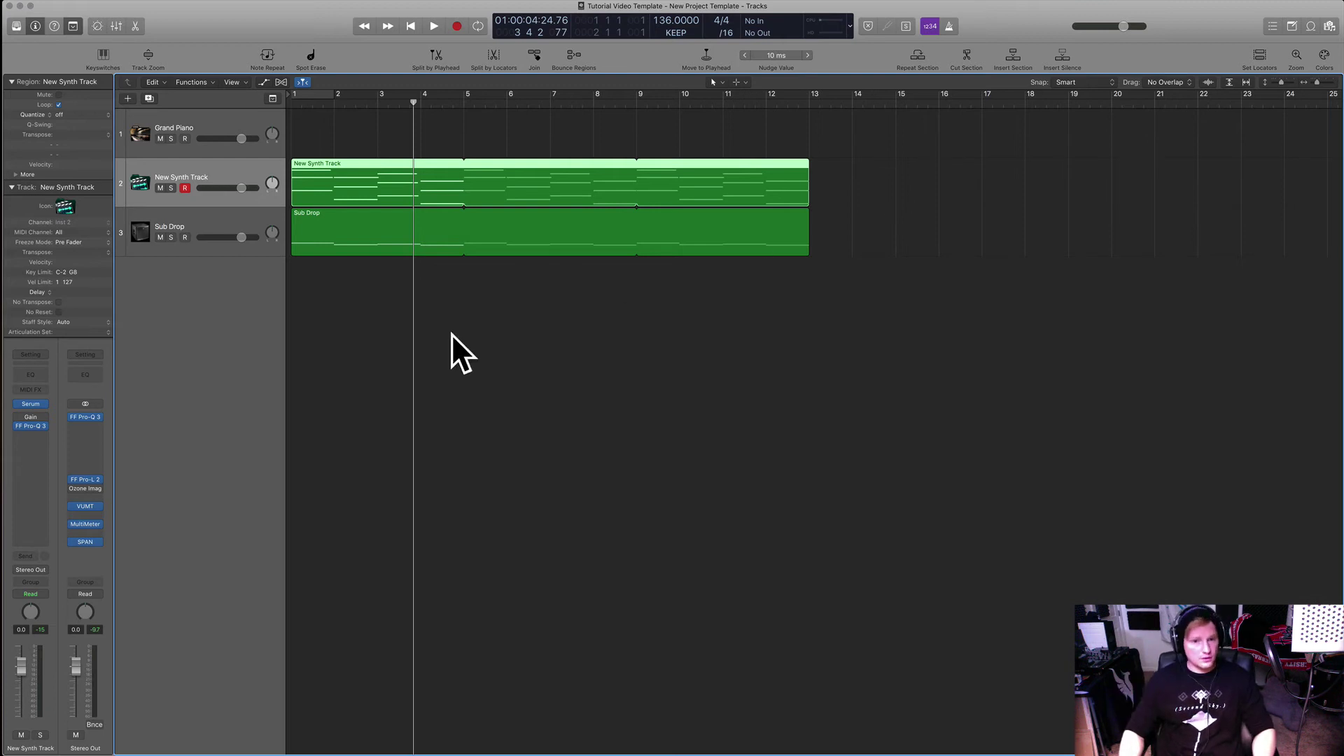
- Reopen the New Synth Track's Pro-Q 3 and add a low shelf band at the lowest frequencies with a 96 dB/oct slope
{"action": "mouse_move", "coordinate": [32, 429]}
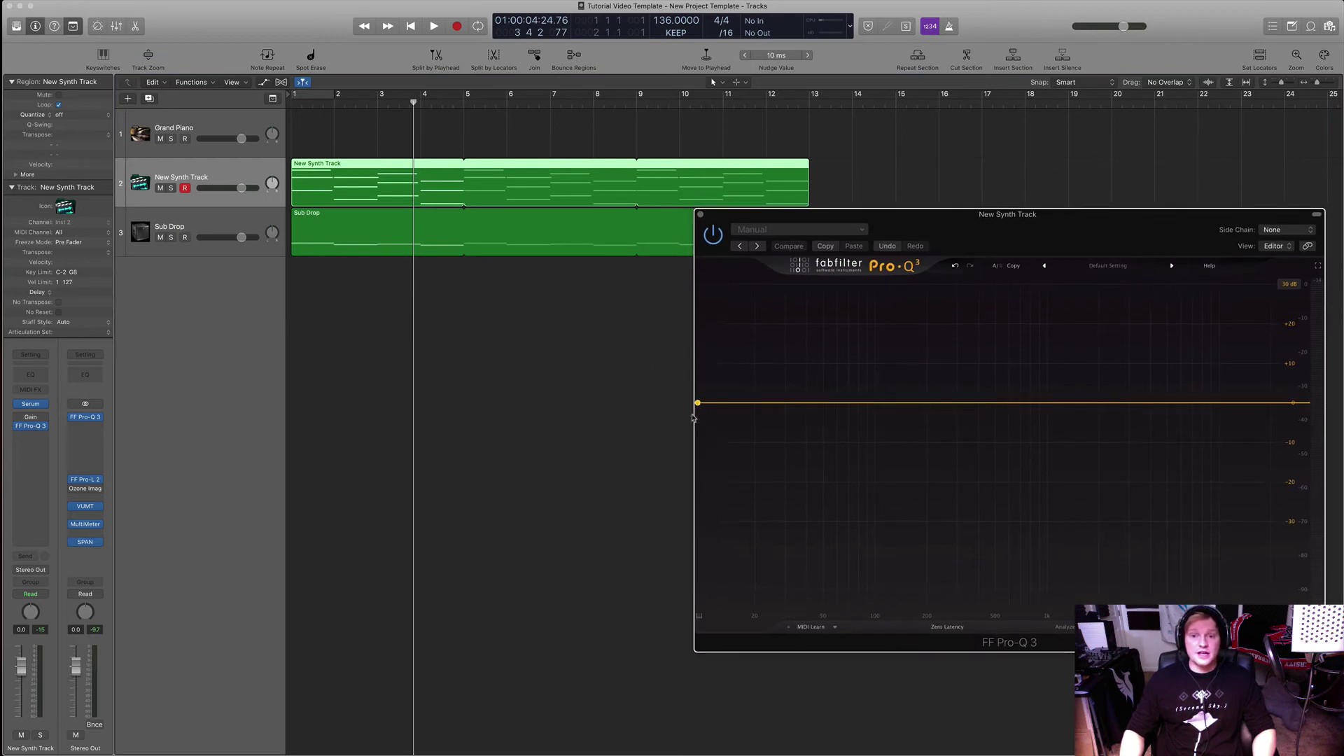
{"action": "double_click", "coordinate": [703, 414]}
{"action": "left_click", "coordinate": [728, 589]}
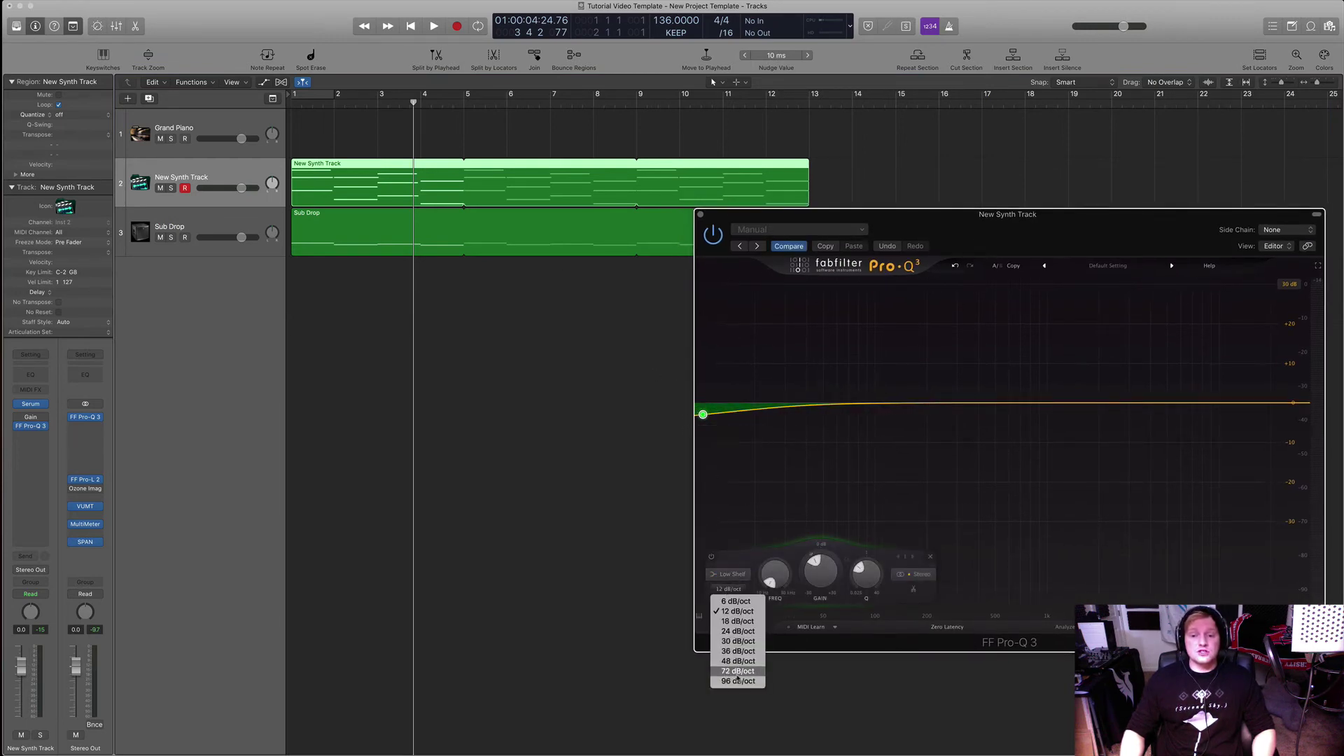
{"action": "left_click", "coordinate": [738, 680]}
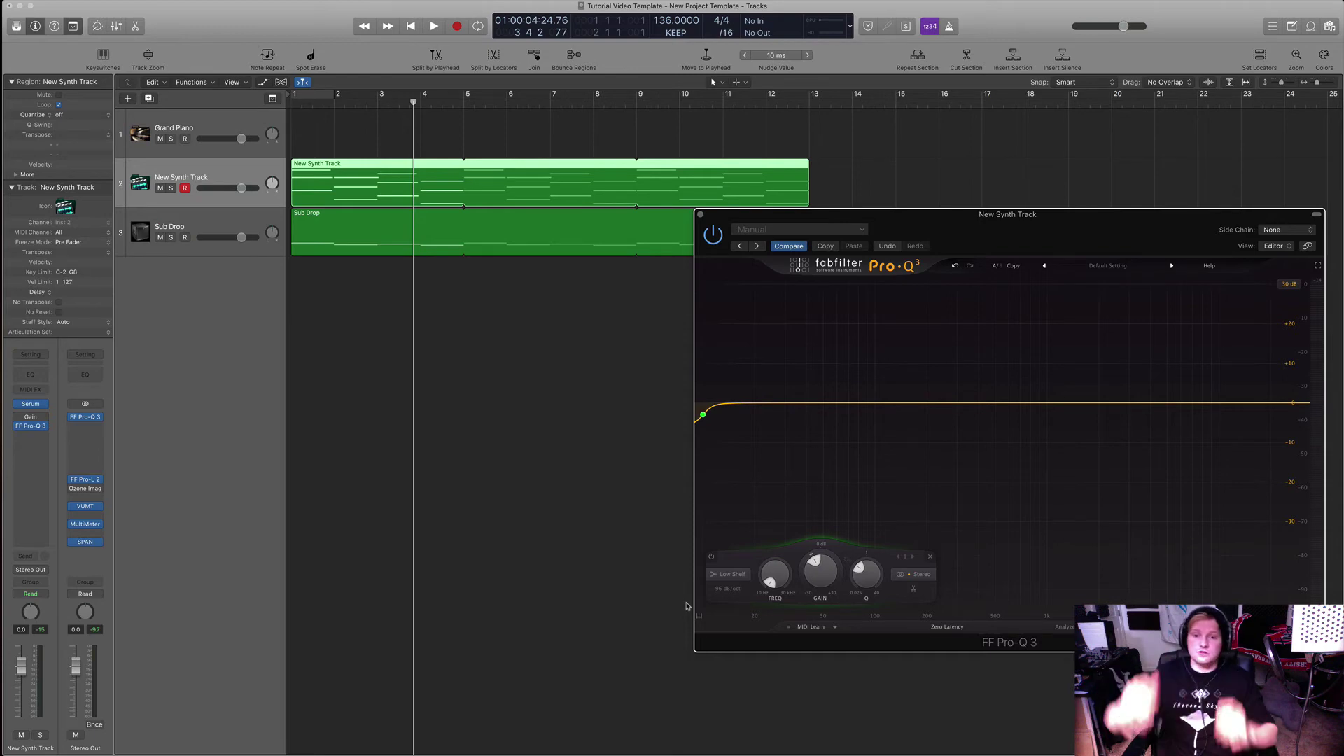
- Lower the Q of the synth's low shelf band to 0.025
{"action": "mouse_move", "coordinate": [834, 567]}
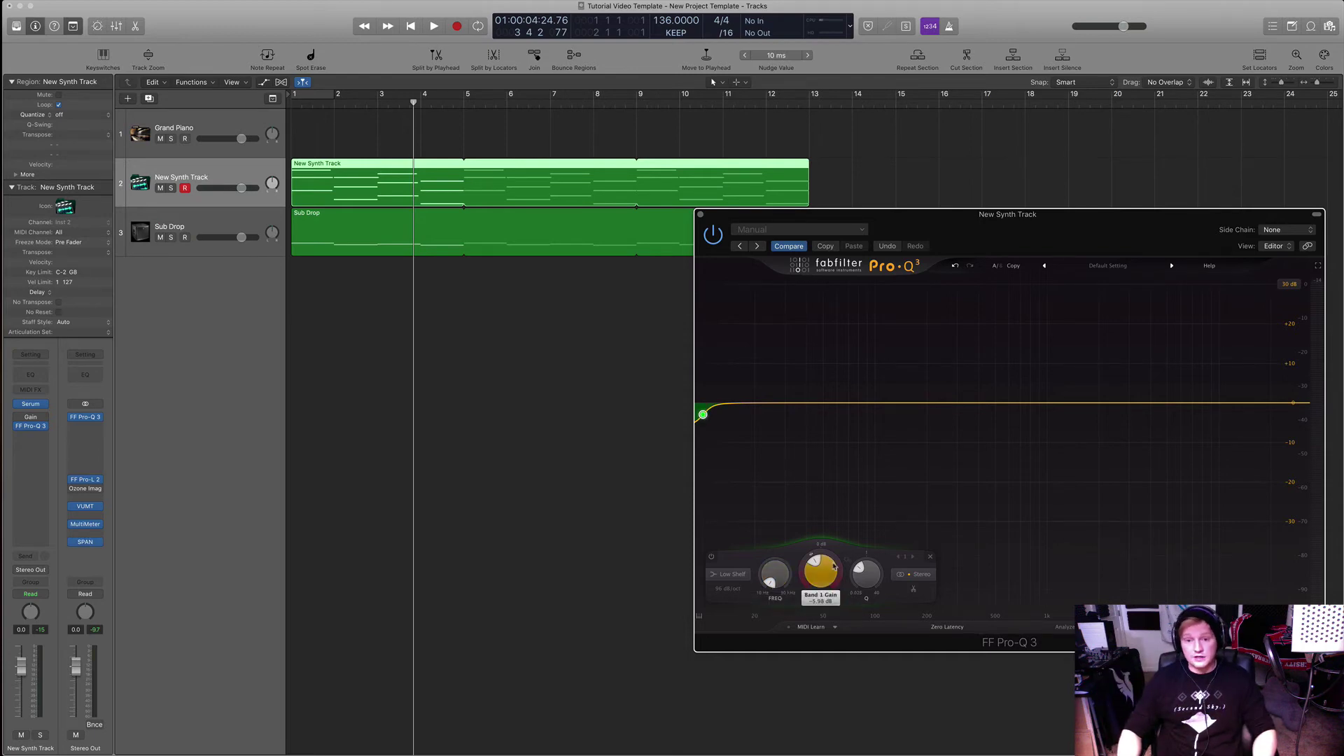
{"action": "left_click", "coordinate": [727, 589]}
{"action": "left_click", "coordinate": [796, 623]}
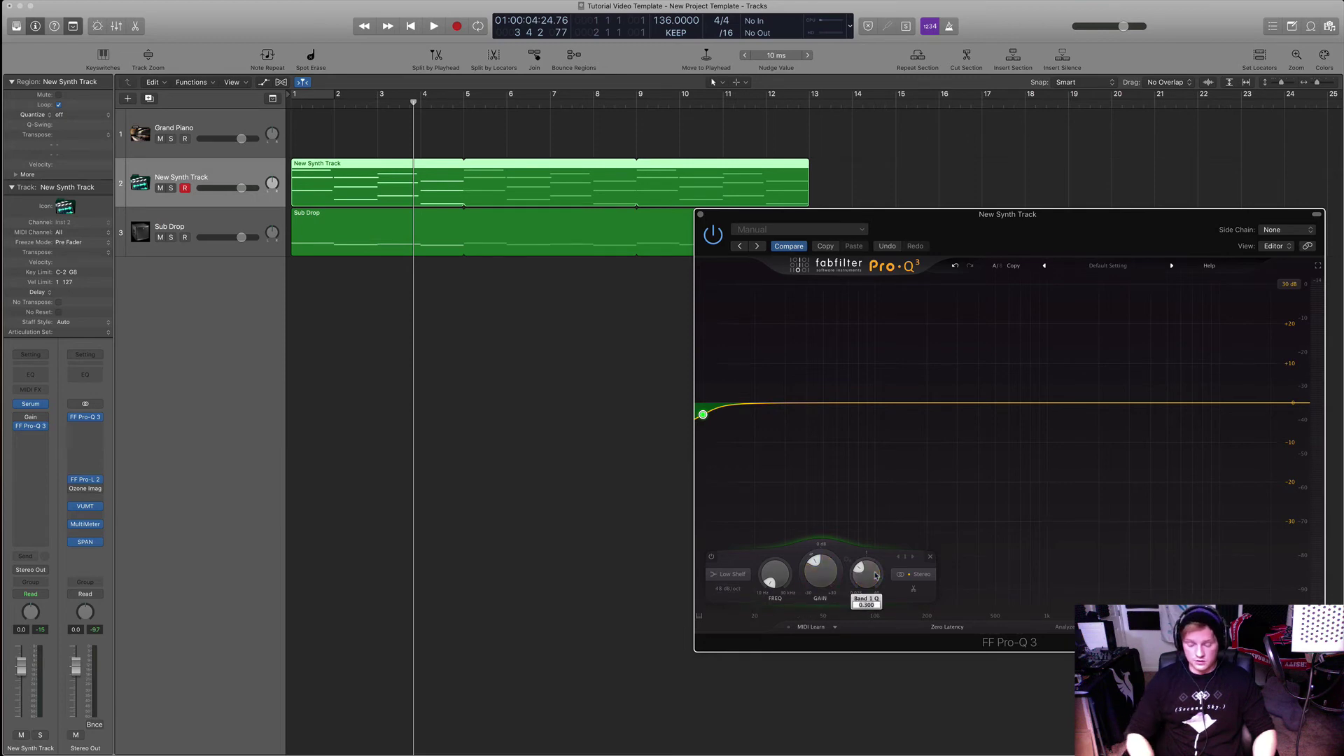
{"action": "double_click", "coordinate": [875, 575]}
{"action": "key", "text": "Return"}
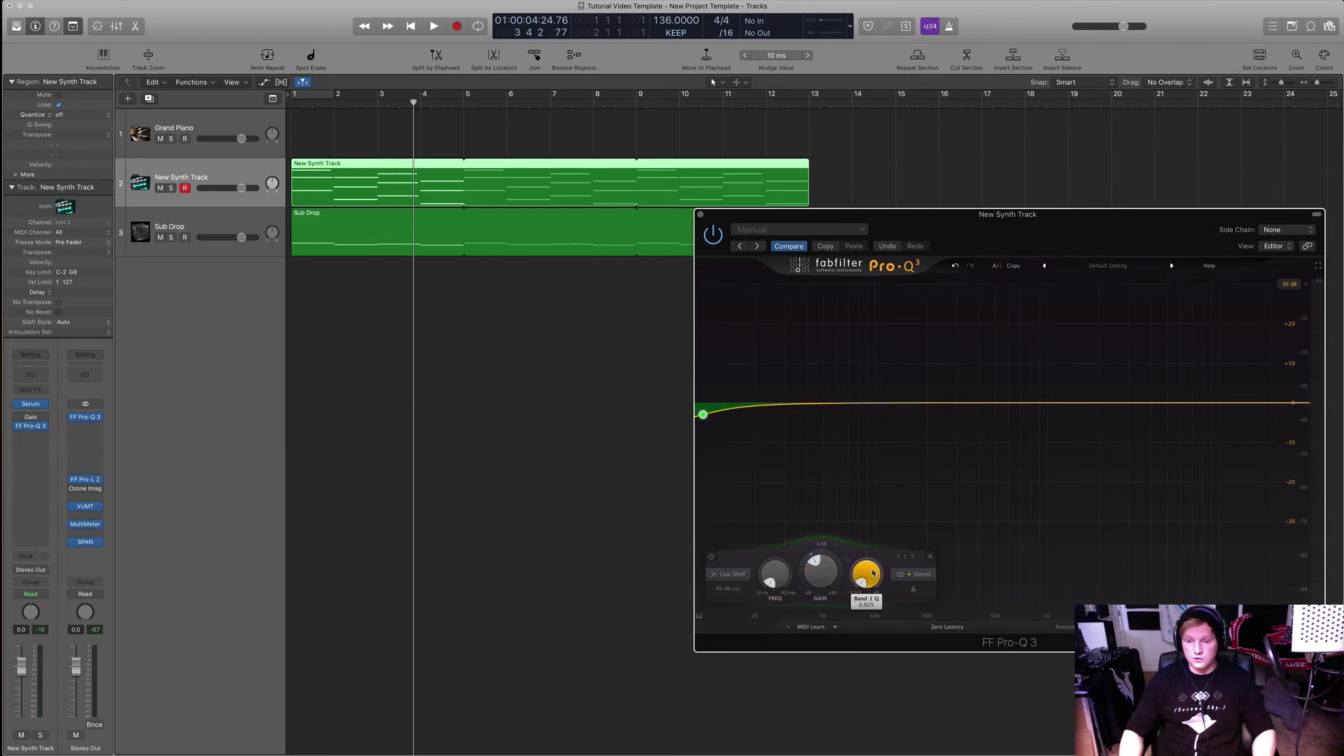
- Set the synth's low shelf band to a gain of -30 dB and a frequency of 100 Hz
{"action": "mouse_move", "coordinate": [783, 572]}
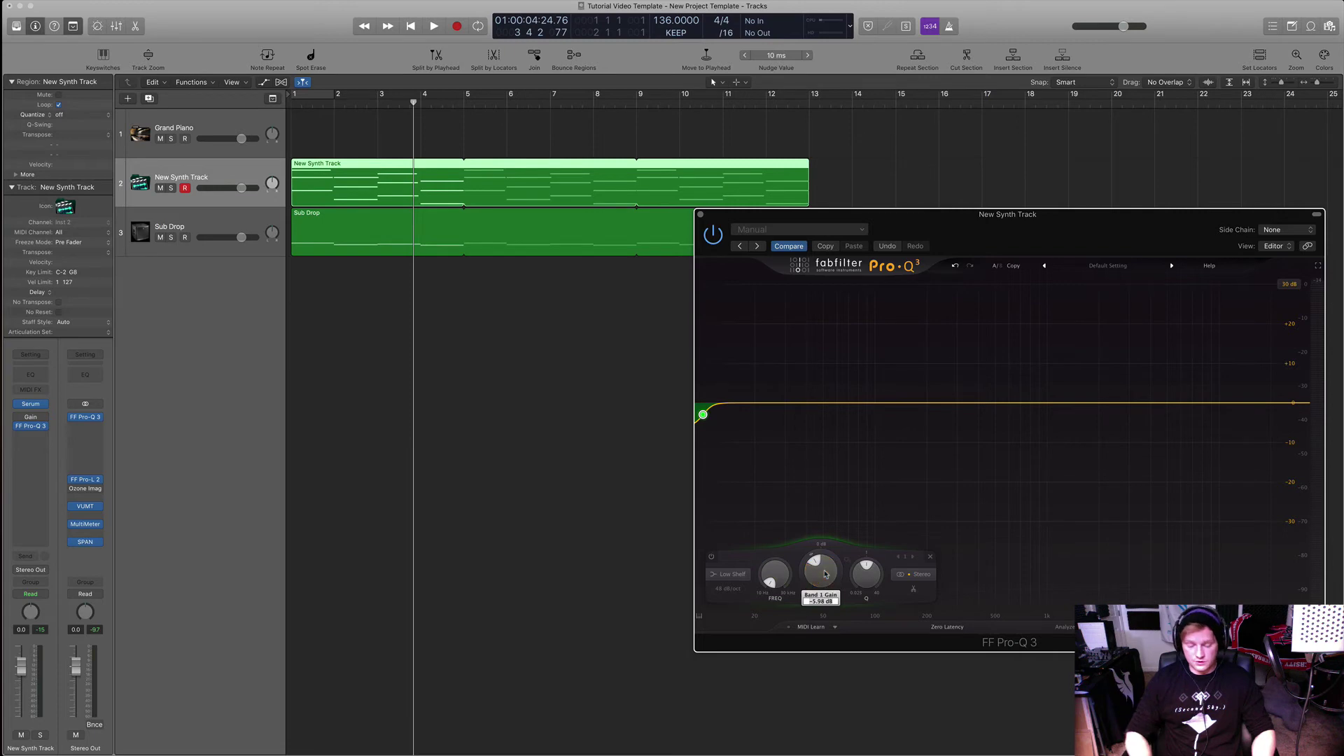
{"action": "key", "text": "Return"}
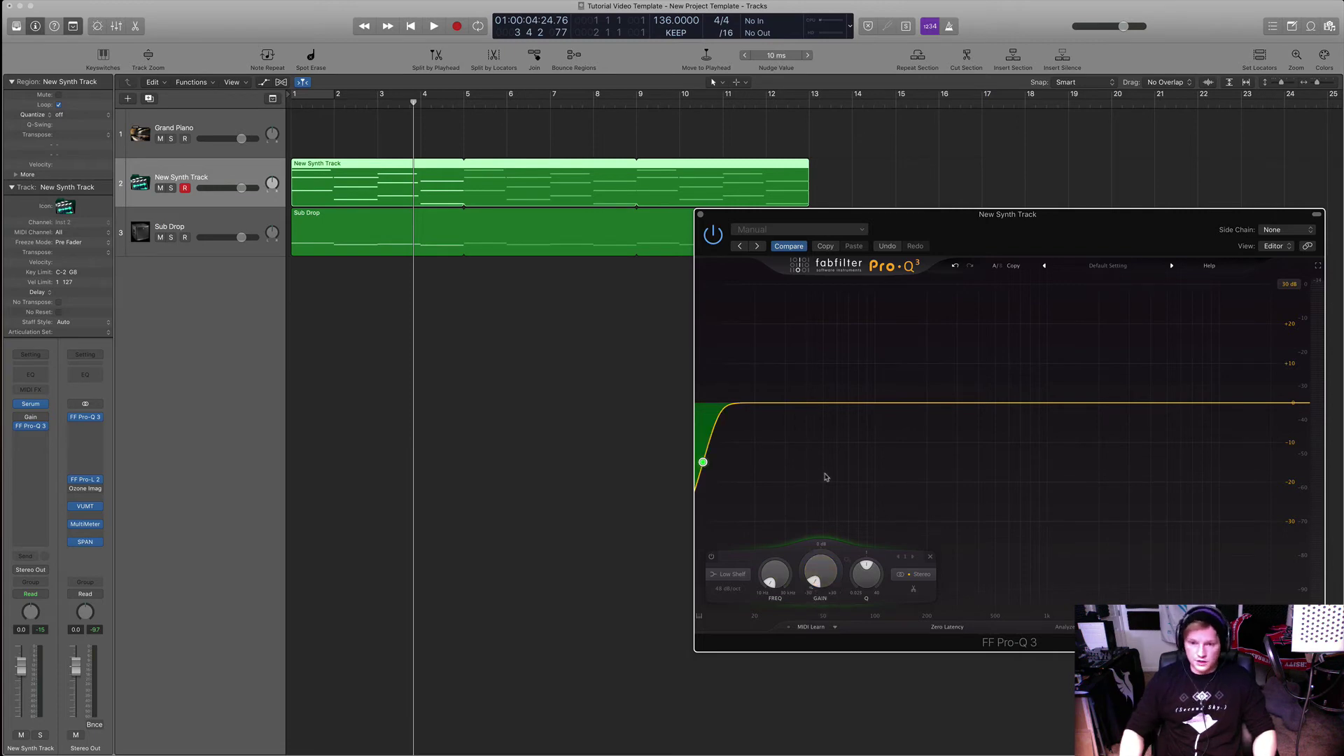
{"action": "left_click_drag", "start_coordinate": [989, 234], "coordinate": [927, 219]}
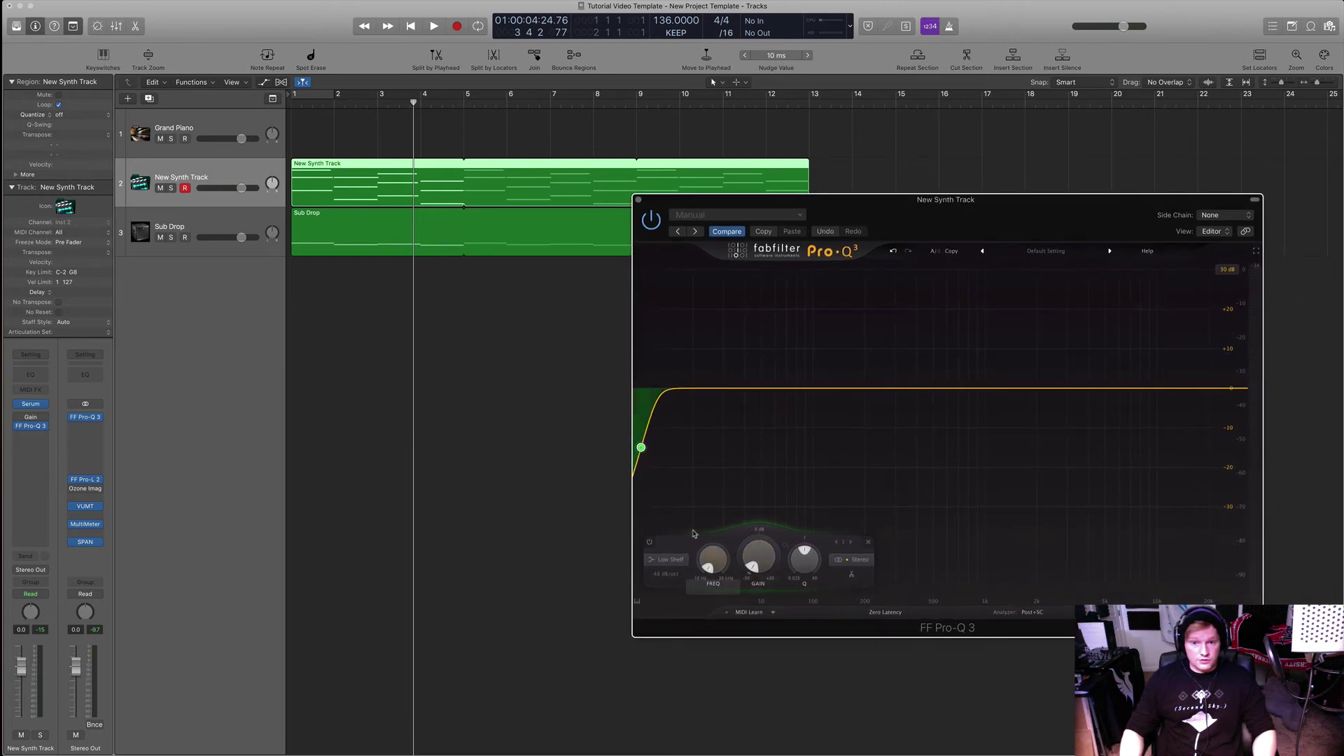
{"action": "scroll", "coordinate": [710, 570], "scroll_direction": "up", "scroll_amount": 10}
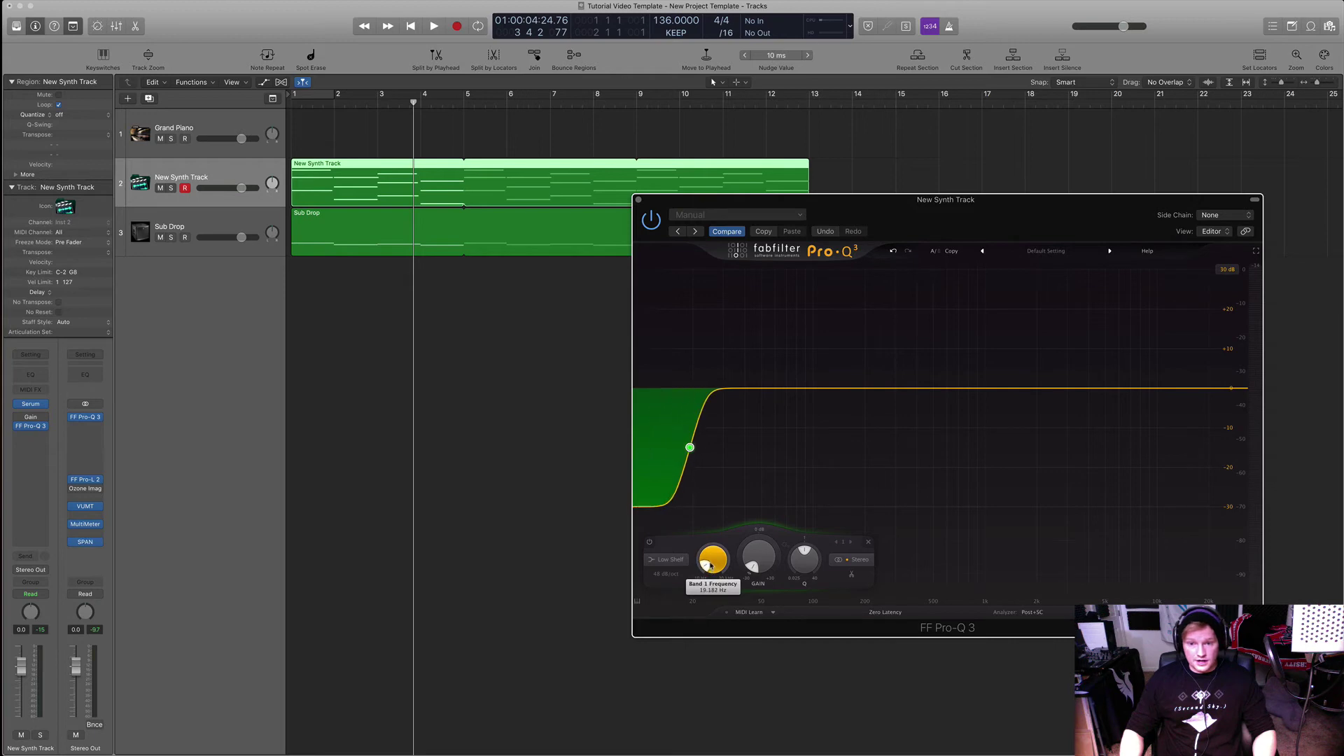
{"action": "type", "text": "100"}
{"action": "key", "text": "Return"}
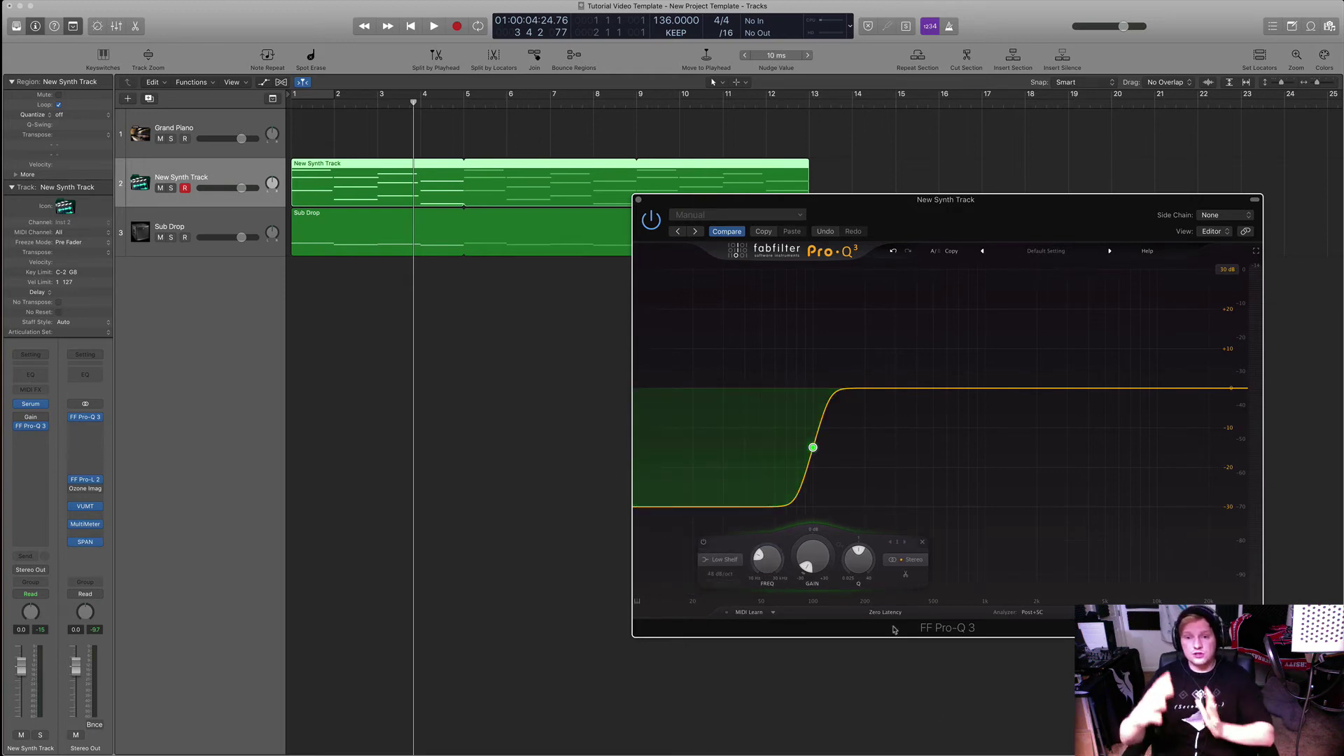
- Play from the start and adjust the low shelf band to a Q of 0.440 and a frequency of about 134 Hz
{"action": "key", "text": "Return"}
{"action": "key", "text": "space"}
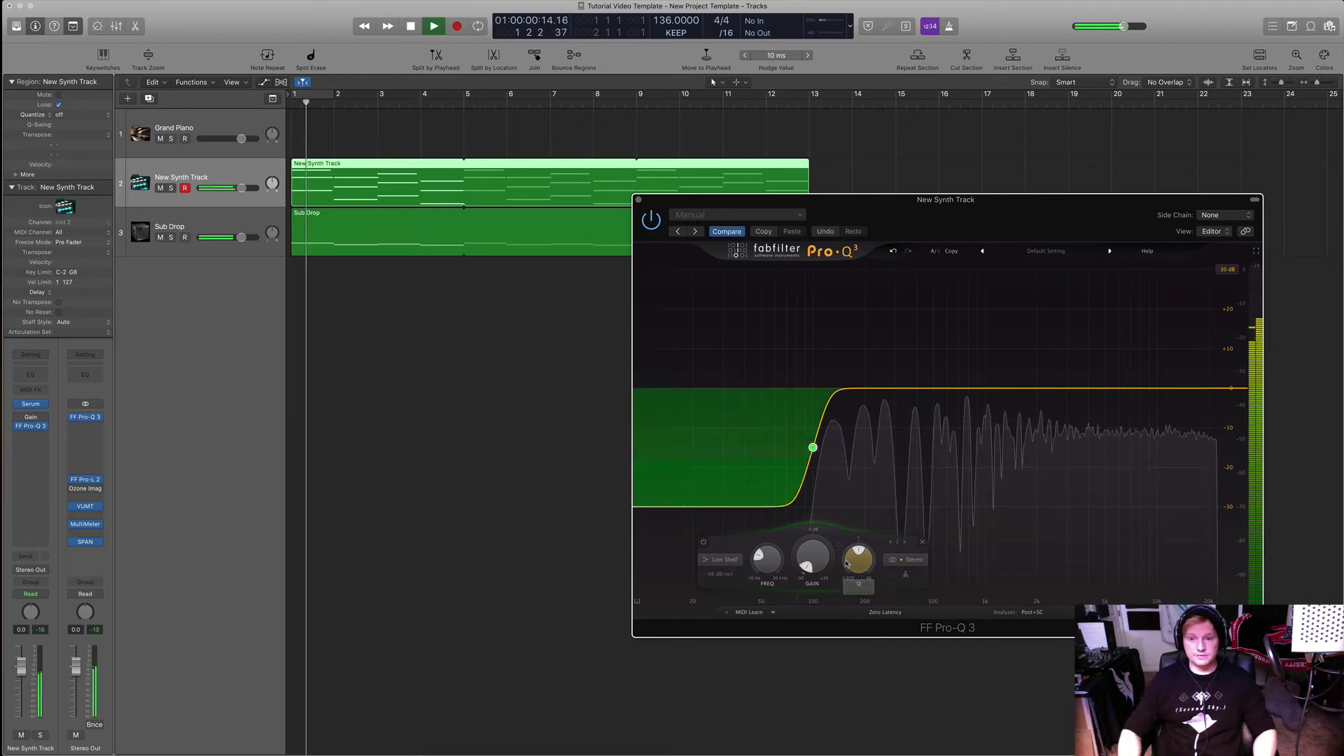
{"action": "mouse_move", "coordinate": [833, 556]}
{"action": "scroll", "coordinate": [851, 554], "scroll_direction": "down", "scroll_amount": 5}
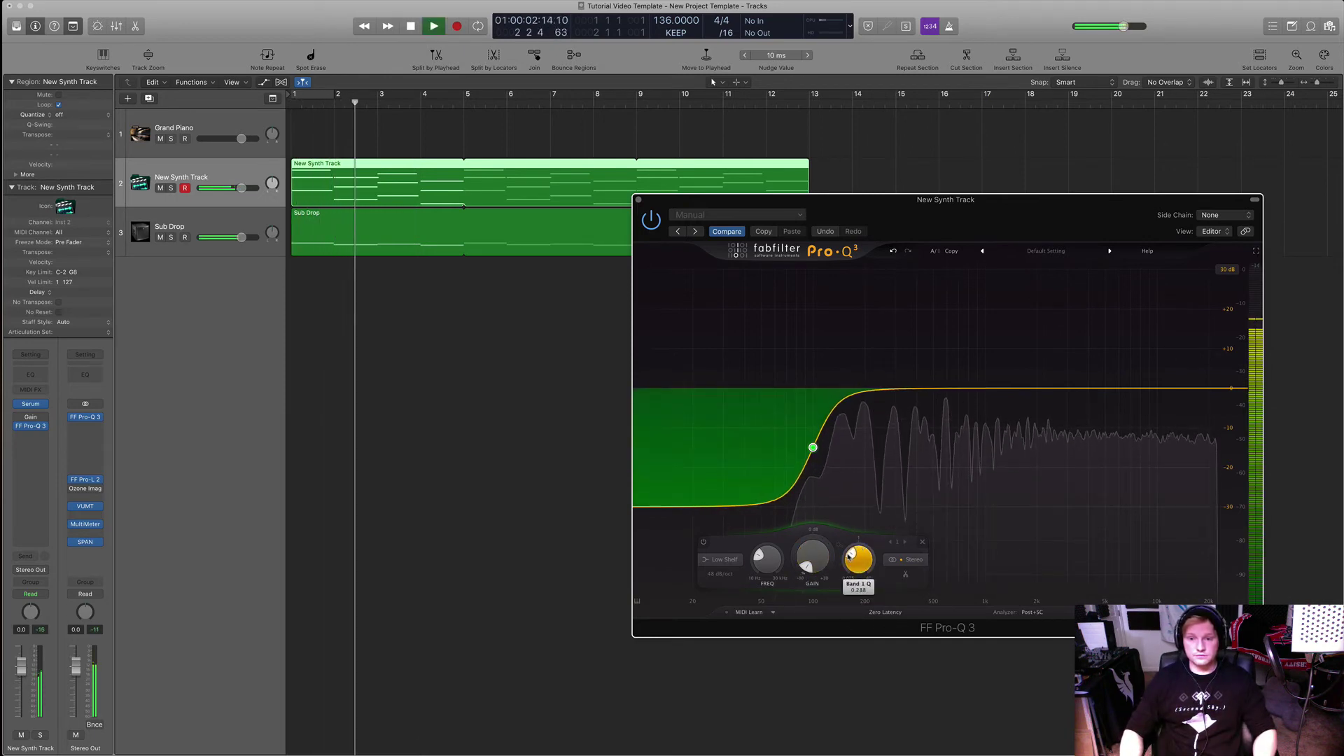
{"action": "scroll", "coordinate": [761, 556], "scroll_direction": "up", "scroll_amount": 6}
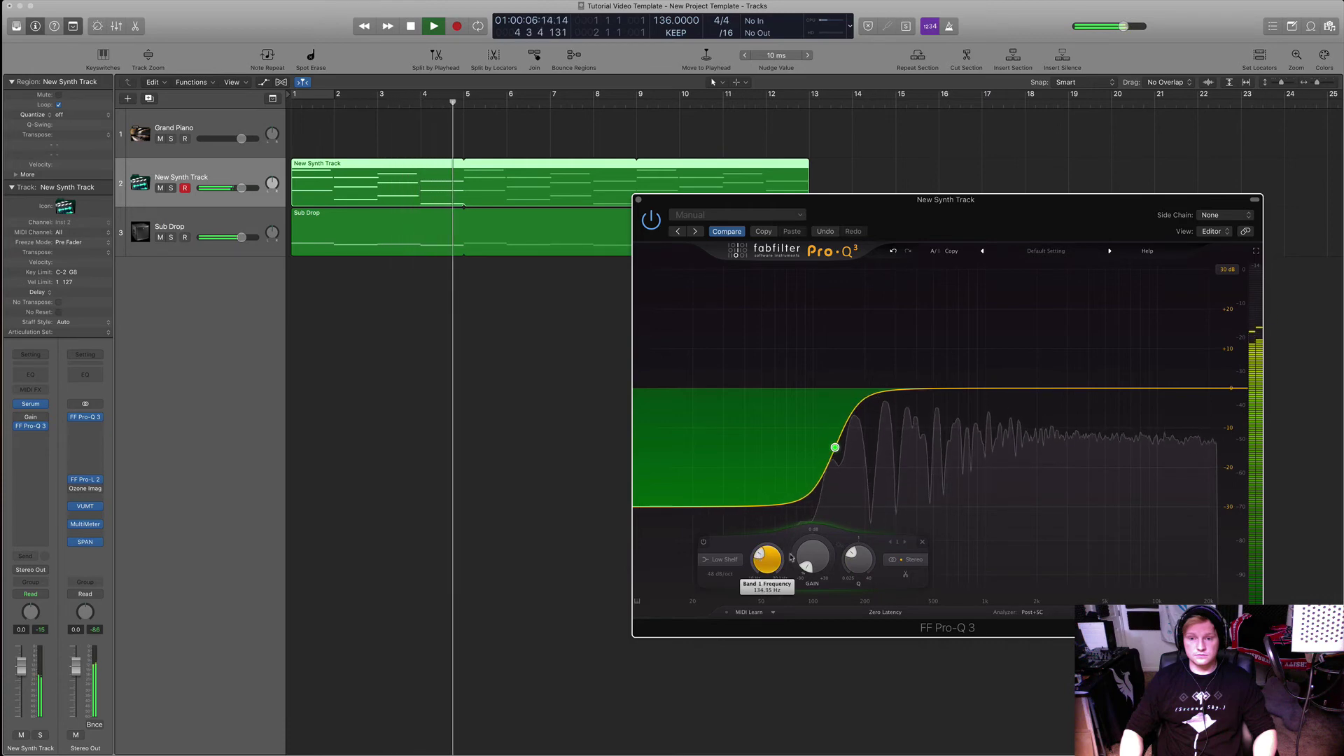
{"action": "scroll", "coordinate": [856, 555], "scroll_direction": "down", "scroll_amount": 1}
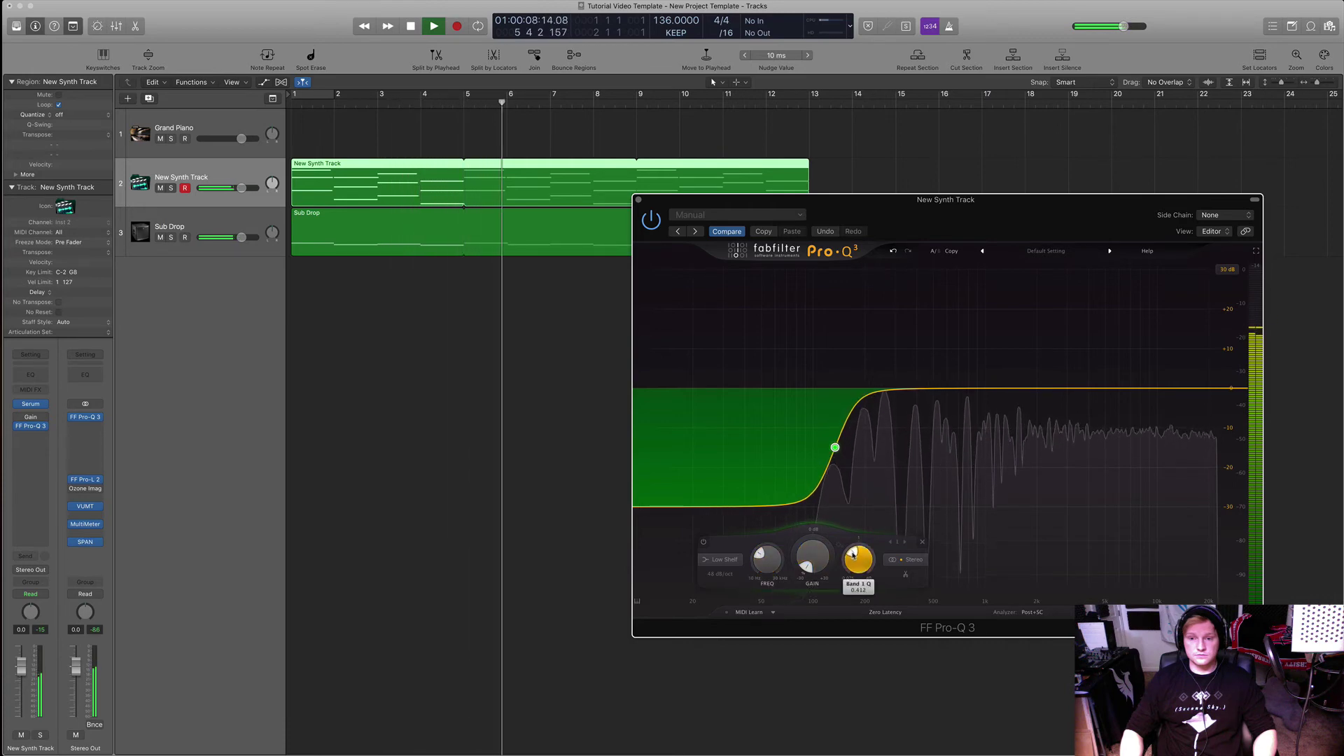
{"action": "scroll", "coordinate": [856, 555], "scroll_direction": "up", "scroll_amount": 7}
{"action": "scroll", "coordinate": [853, 553], "scroll_direction": "up", "scroll_amount": 2}
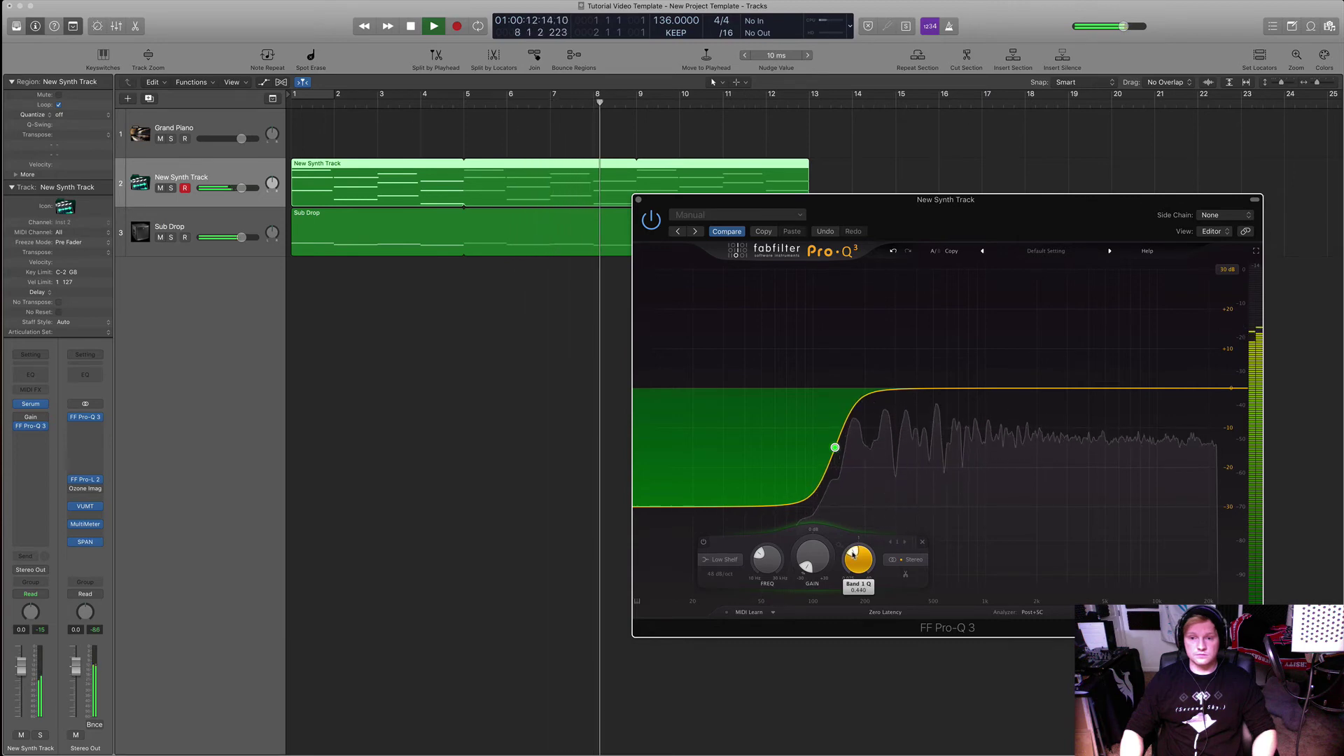
{"action": "key", "text": "space"}
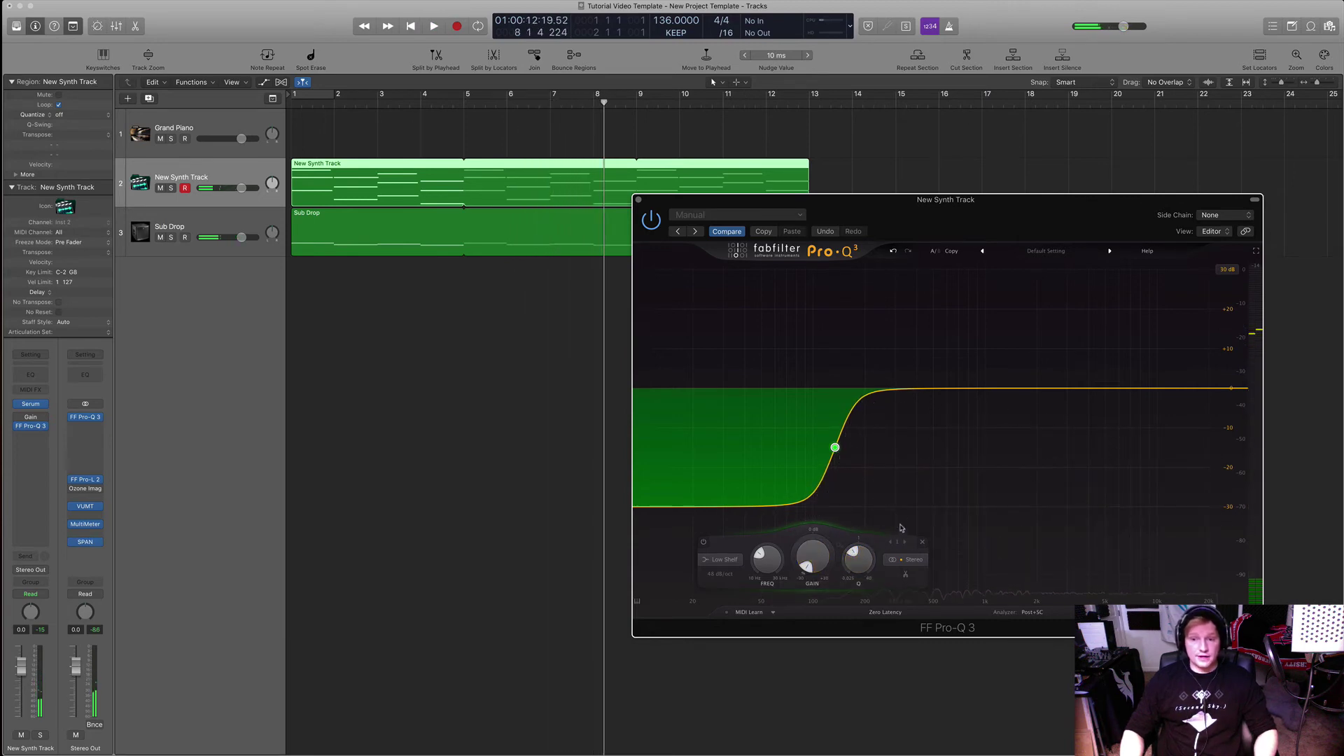
- Solo the New Synth Track and audition the low shelf band's frequency range during playback from the start
{"action": "mouse_move", "coordinate": [855, 467]}
{"action": "key", "text": "Return"}
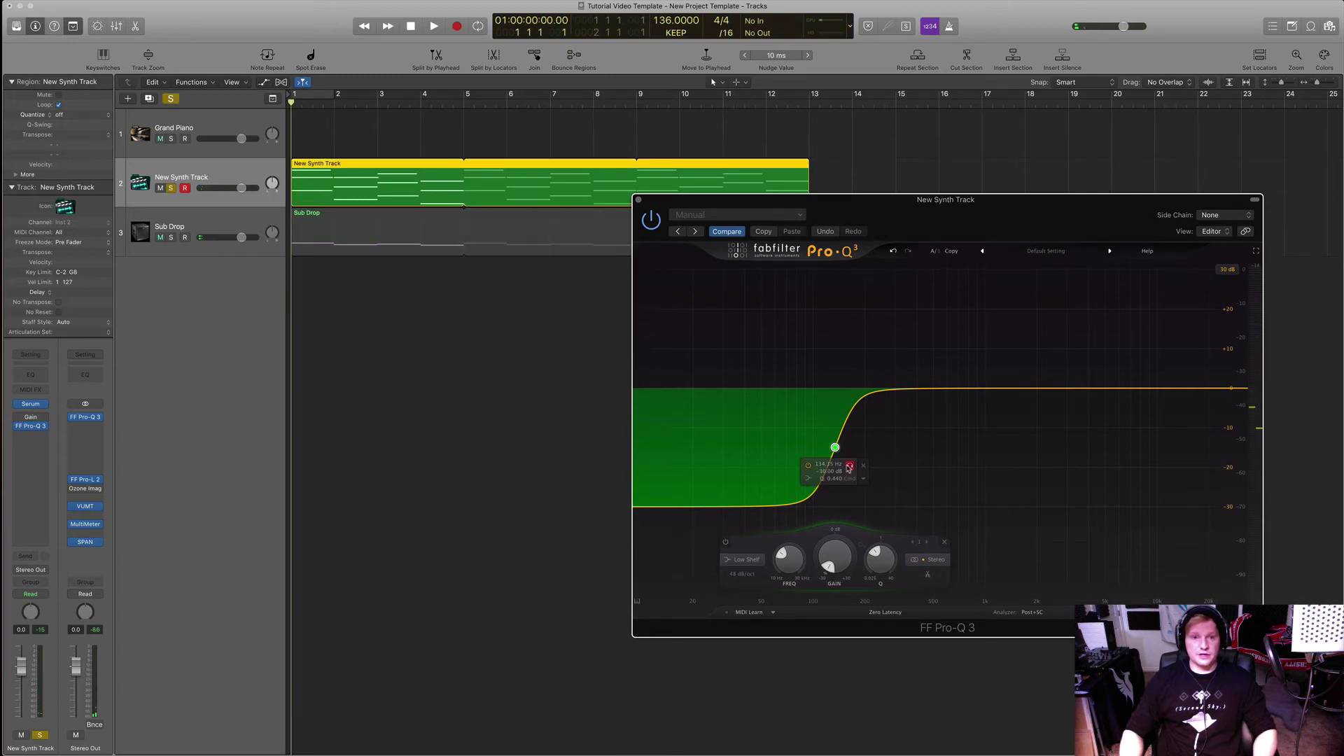
{"action": "key", "text": "s"}
{"action": "key", "text": "space"}
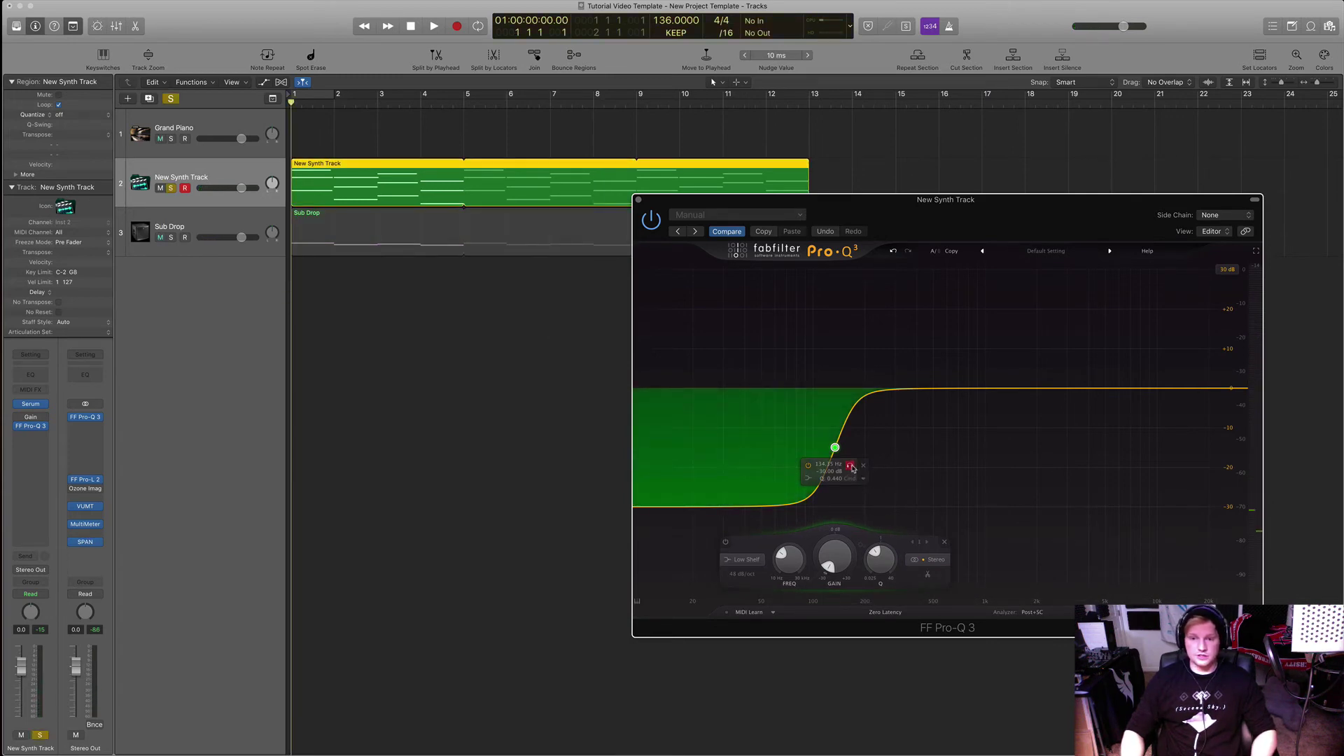
{"action": "key", "text": "space"}
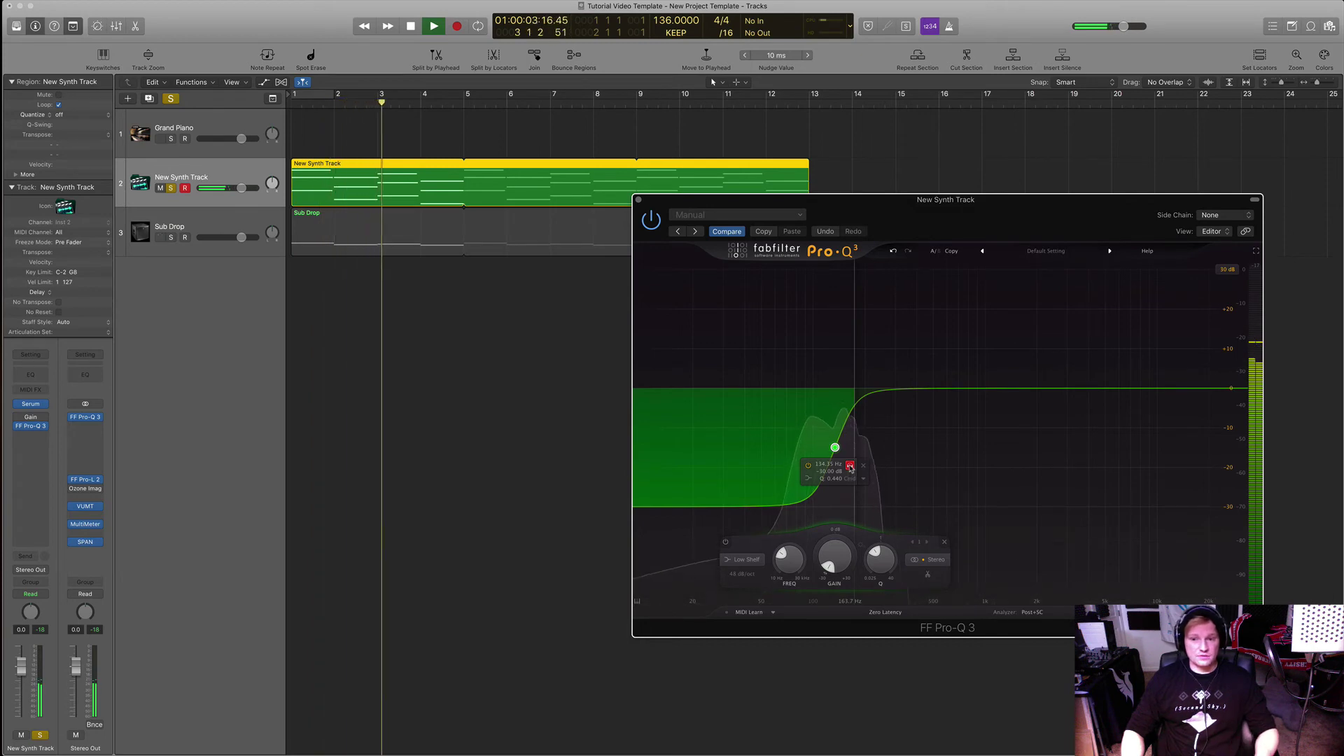
{"action": "left_click", "coordinate": [851, 467]}
{"action": "key", "text": "space"}
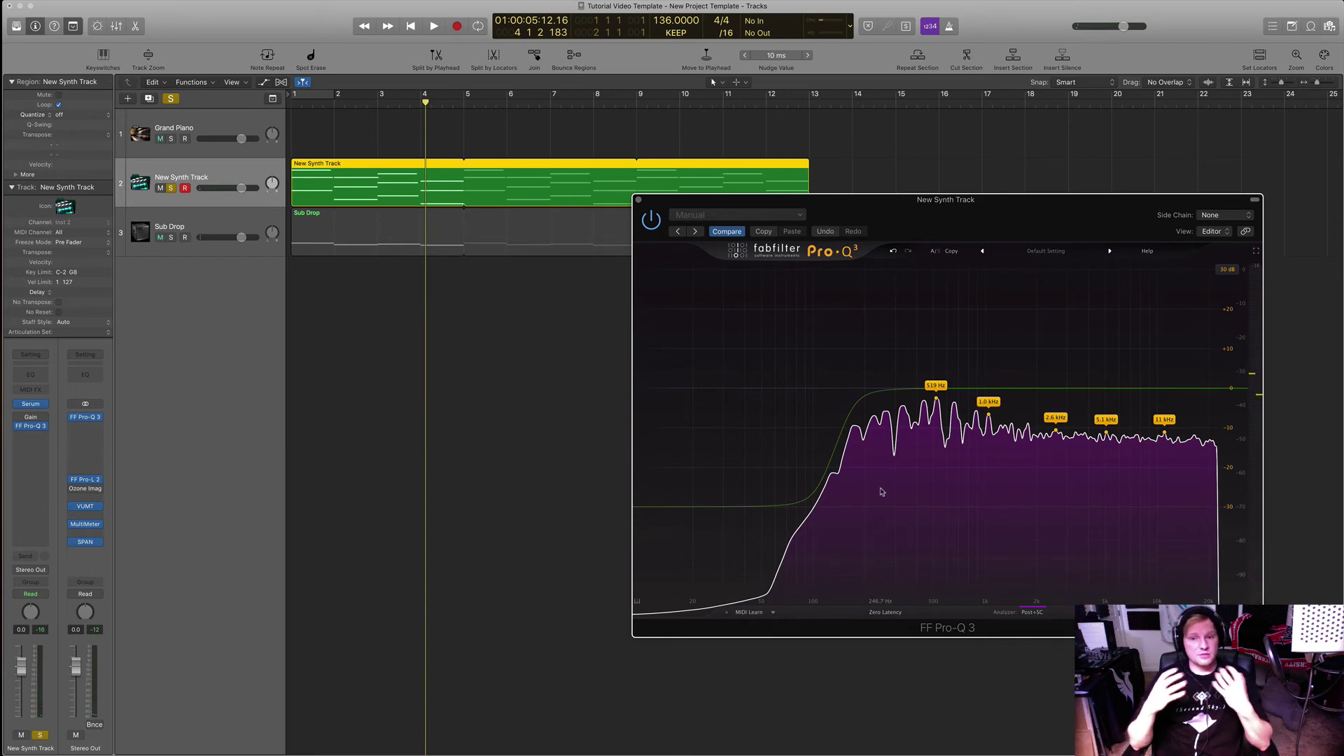
{"action": "left_click", "coordinate": [792, 444]}
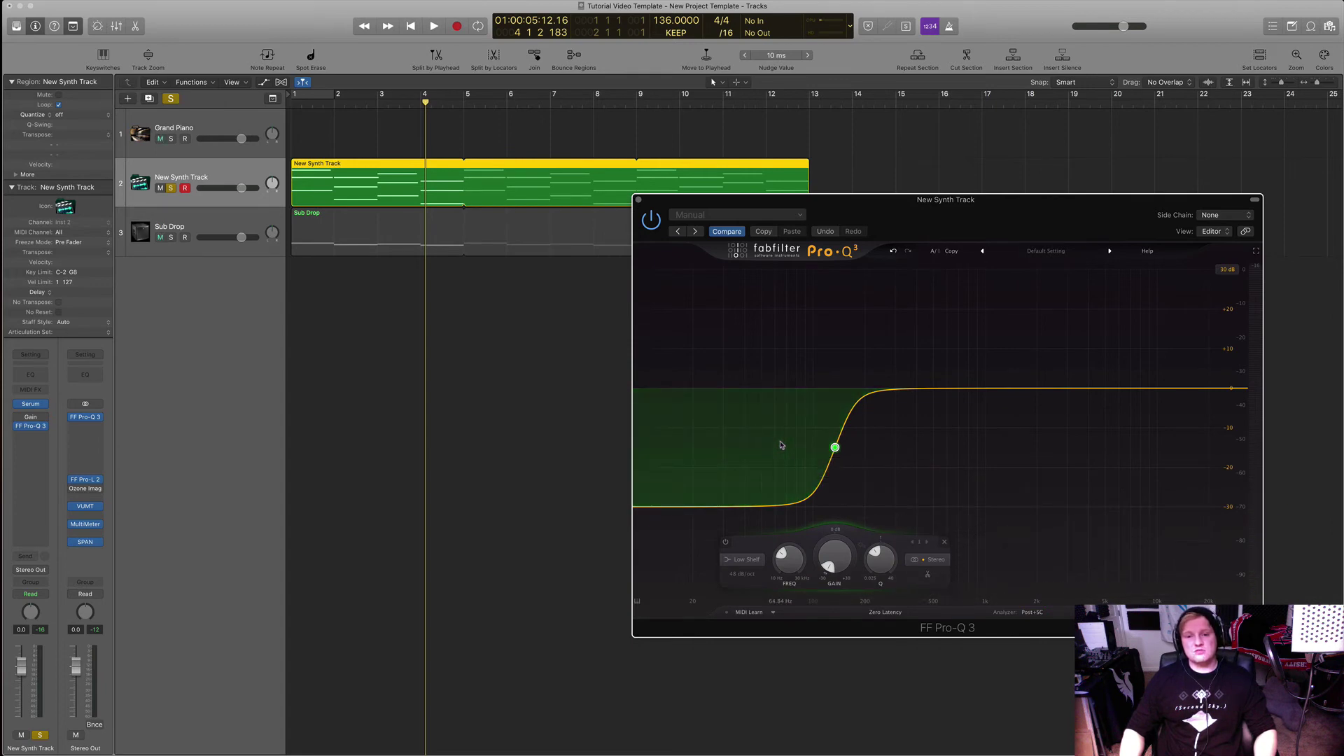
{"action": "mouse_move", "coordinate": [833, 450]}
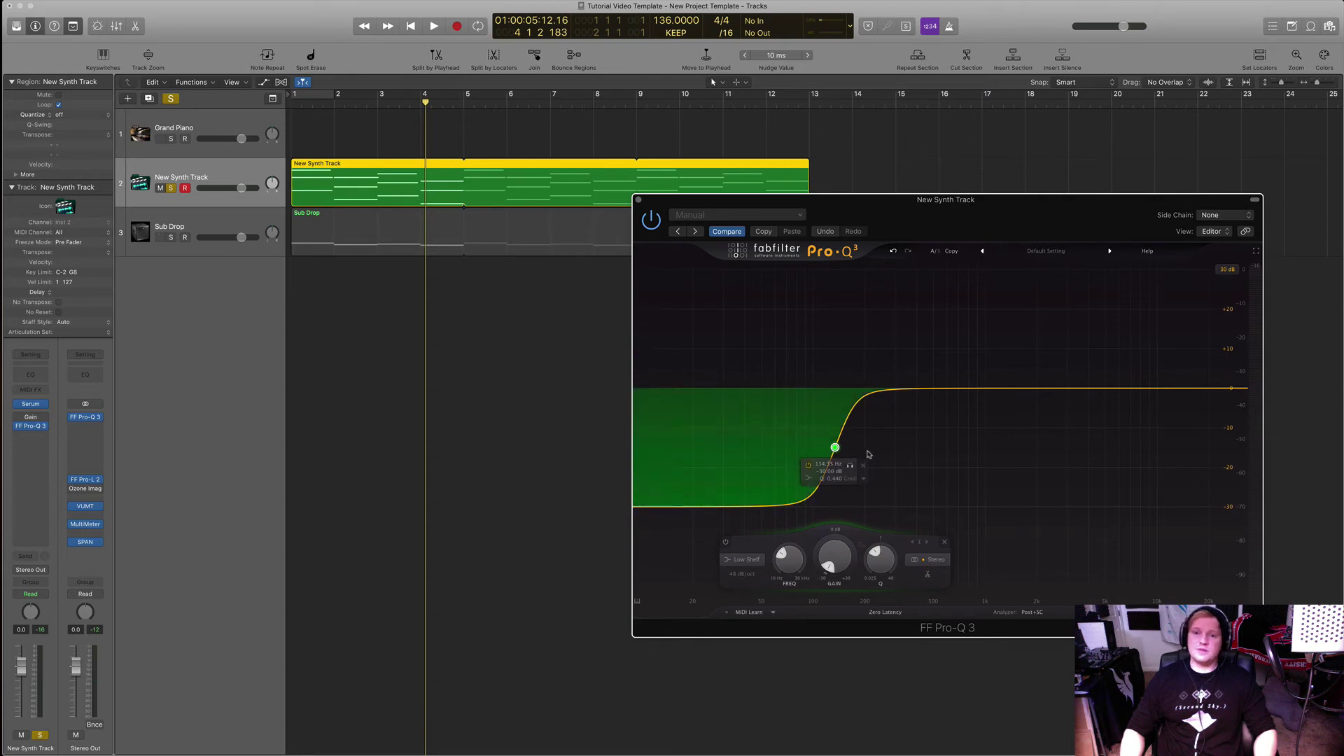
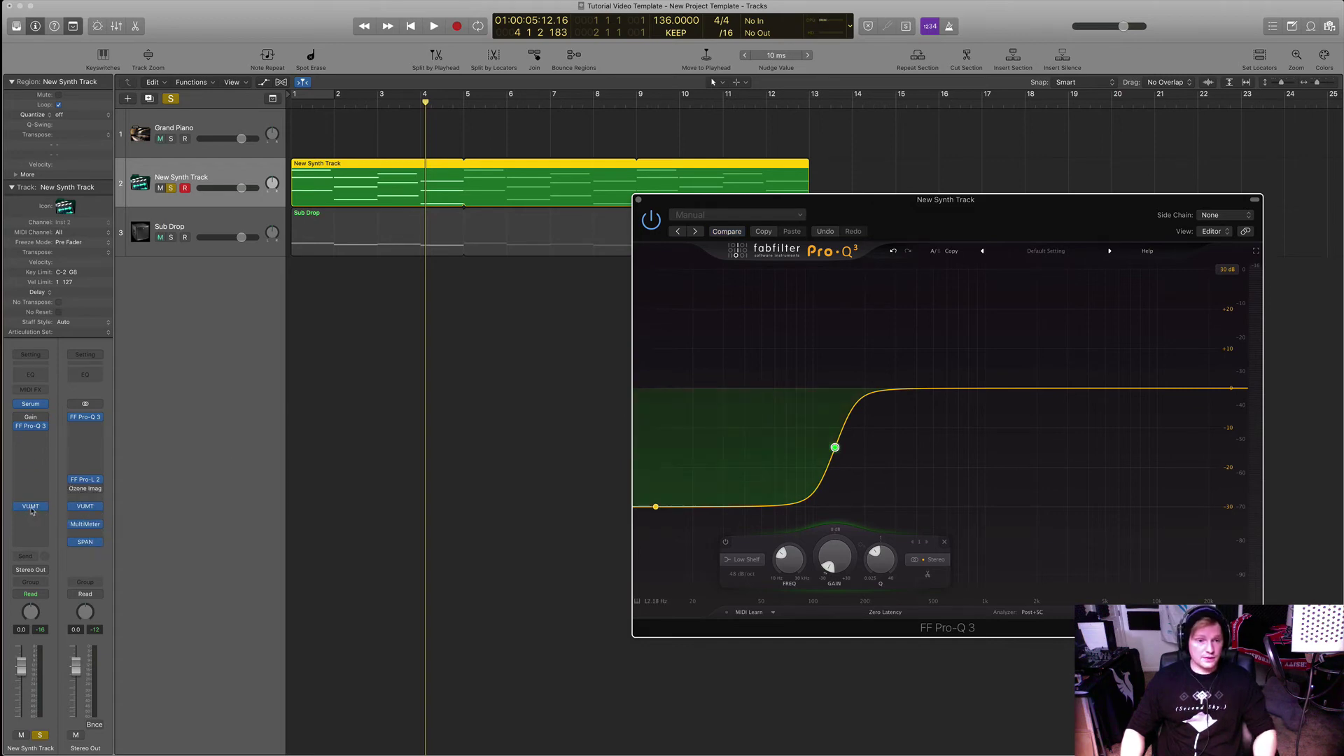
- Open the synth's VUMT meter beside the EQ, bypass the low shelf band, and play from the start to read the level
{"action": "left_click", "coordinate": [30, 506]}
{"action": "left_click_drag", "start_coordinate": [886, 229], "coordinate": [1034, 237]}
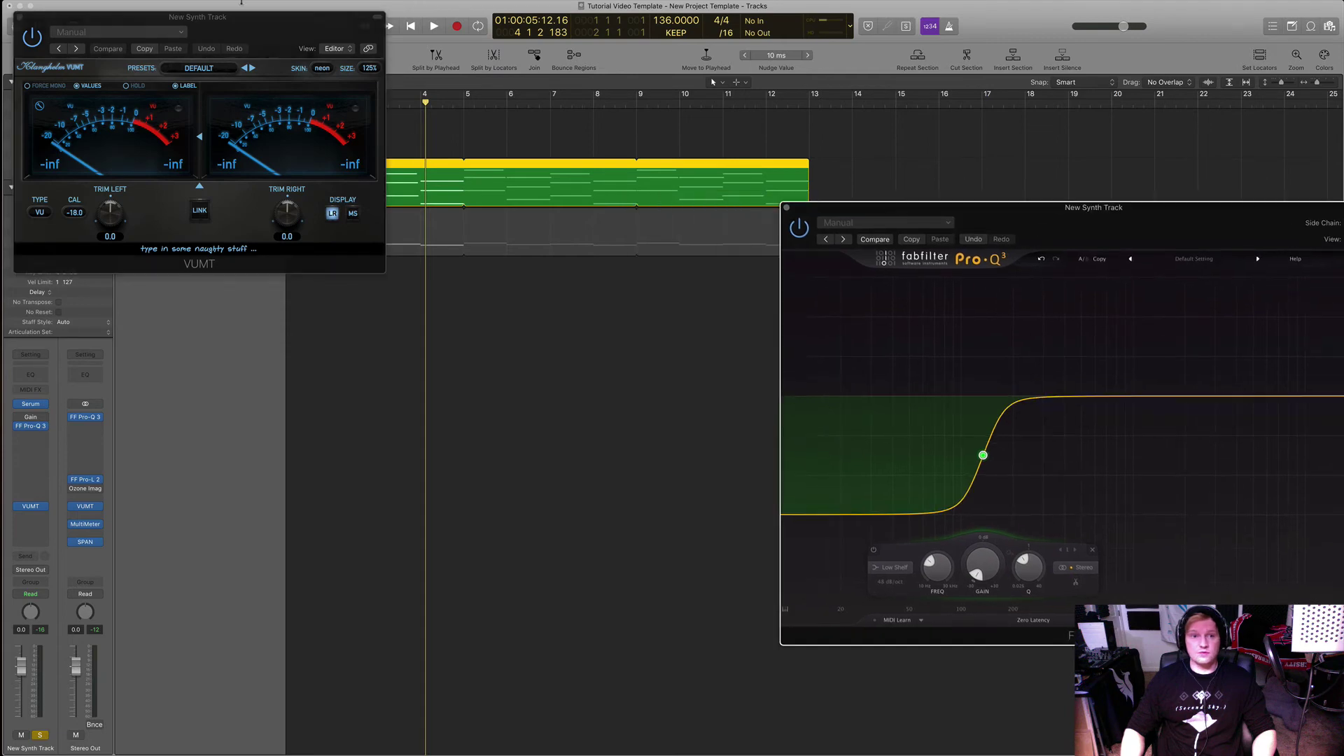
{"action": "left_click_drag", "start_coordinate": [266, 28], "coordinate": [506, 290]}
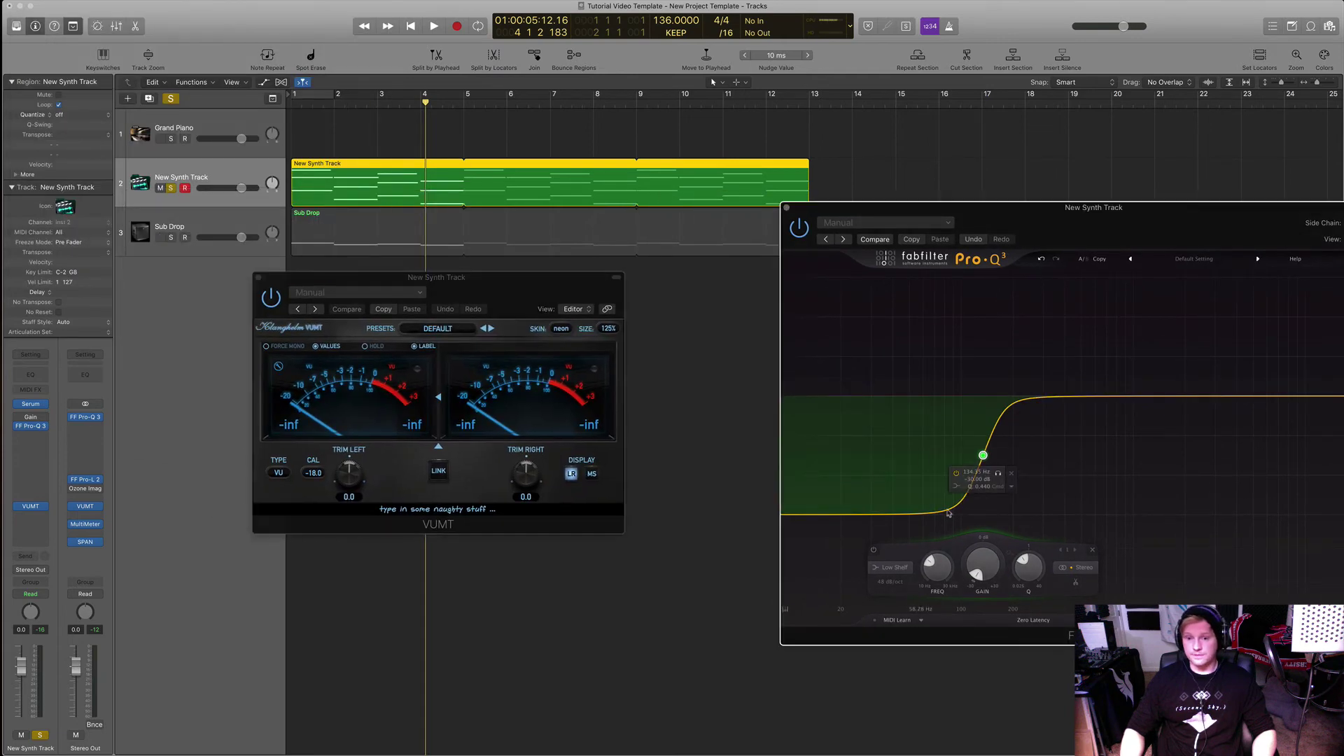
{"action": "left_click", "coordinate": [873, 550]}
{"action": "key", "text": "Return"}
{"action": "key", "text": "space"}
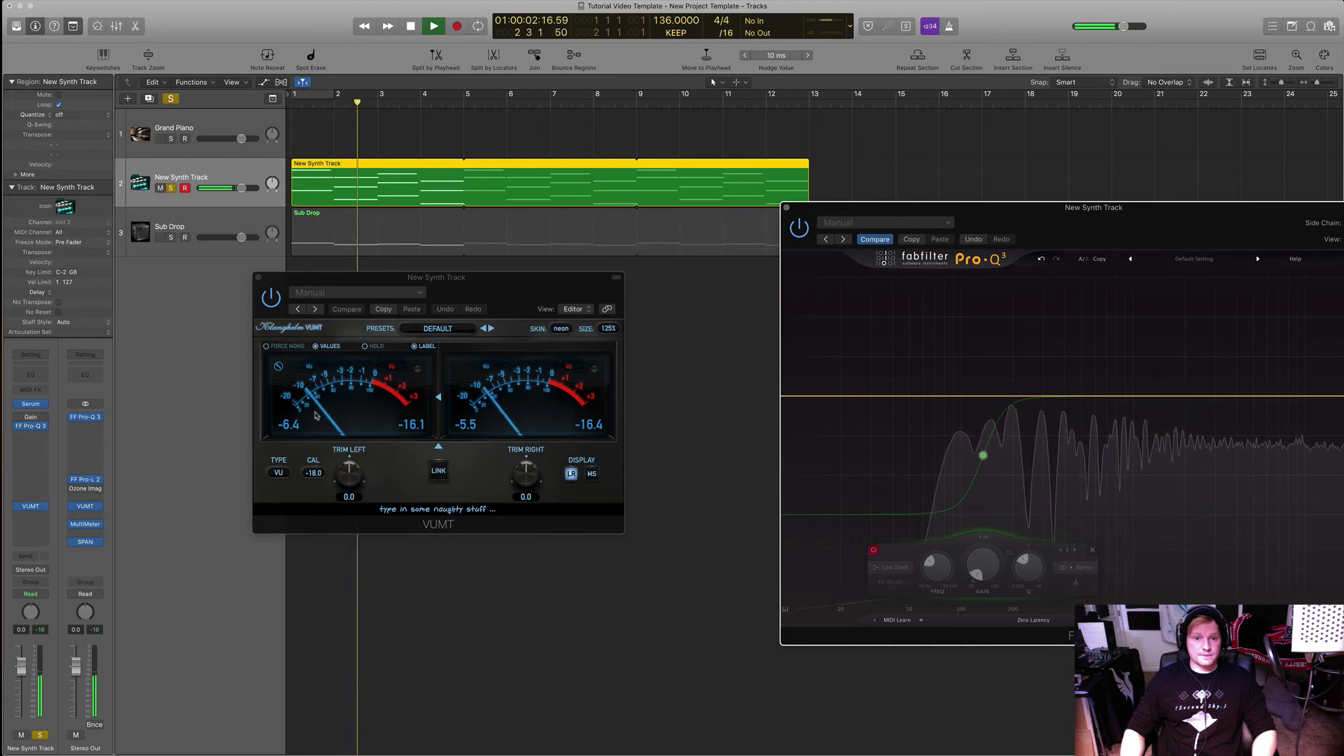
{"action": "key", "text": "space"}
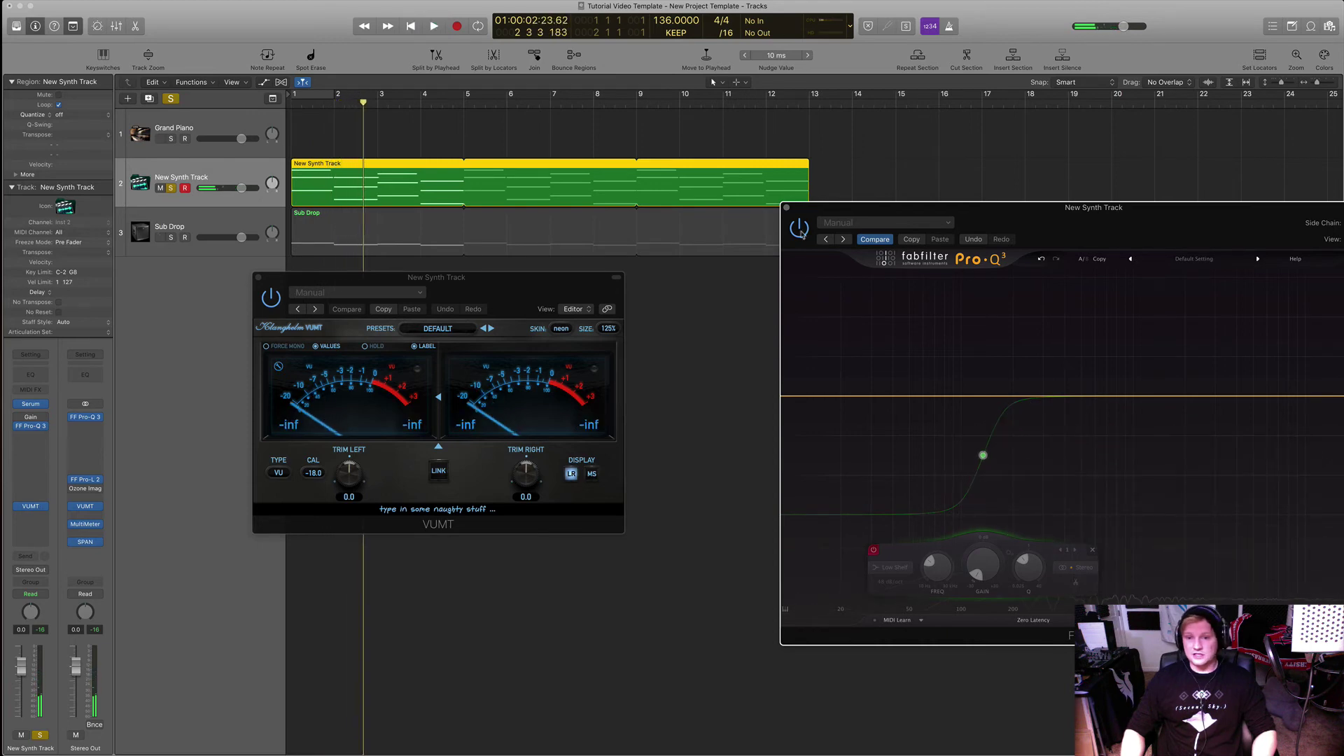
- Re-enable the low shelf band and replay the soloed synth to compare its level on the VUMT meter
{"action": "mouse_move", "coordinate": [961, 477]}
{"action": "left_click", "coordinate": [874, 549]}
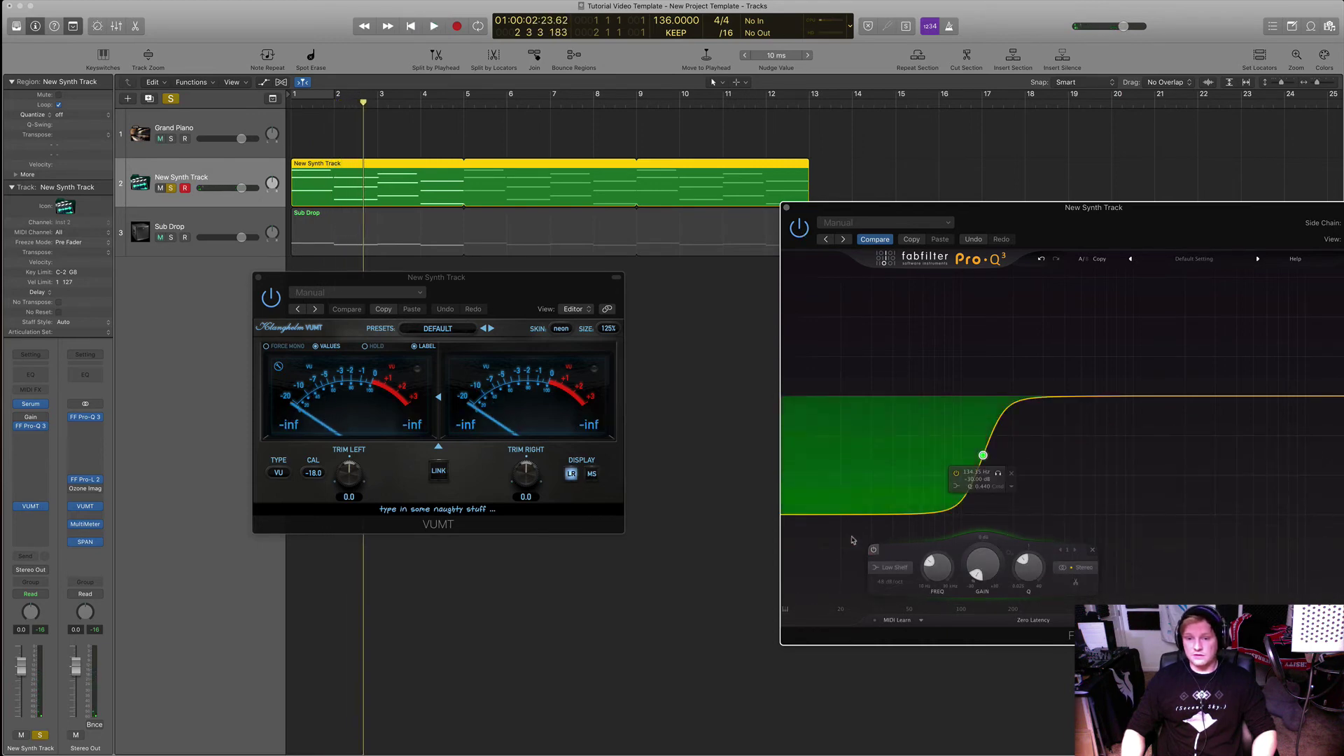
{"action": "left_click", "coordinate": [744, 459]}
{"action": "key", "text": "space"}
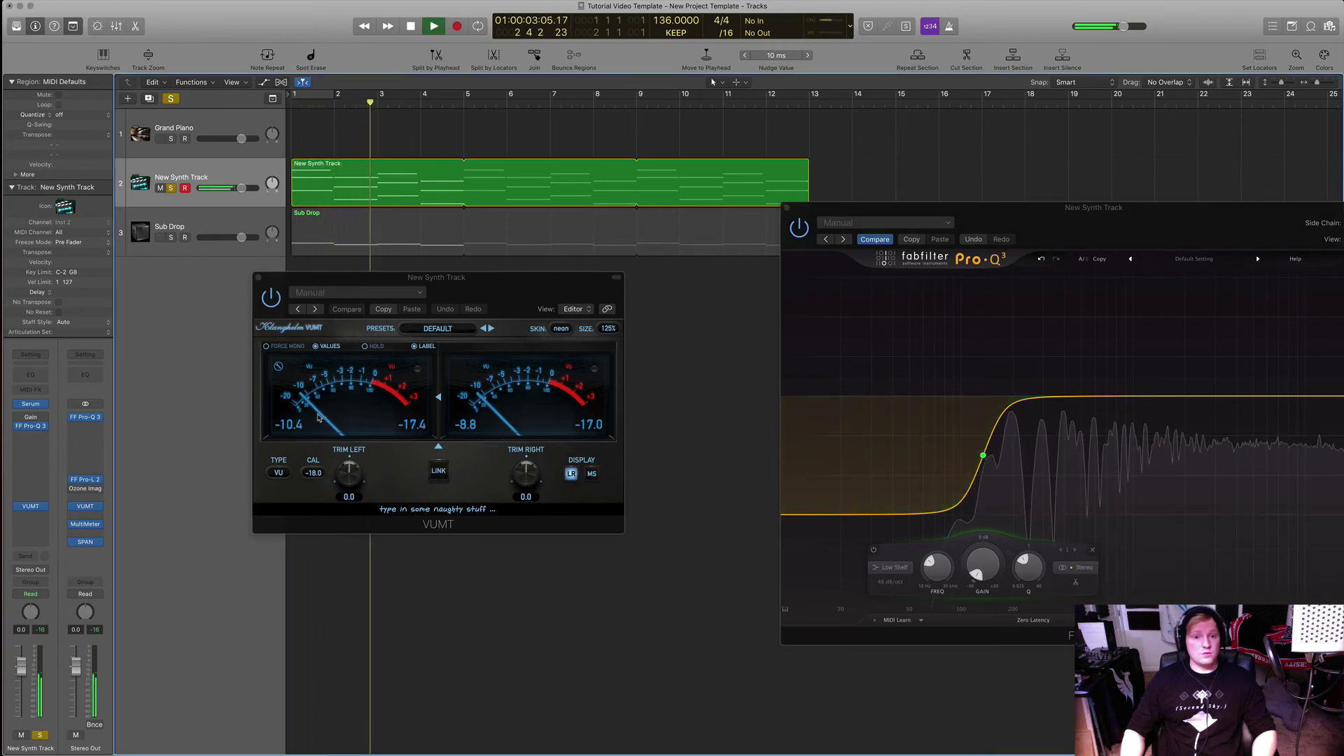
{"action": "key", "text": "space"}
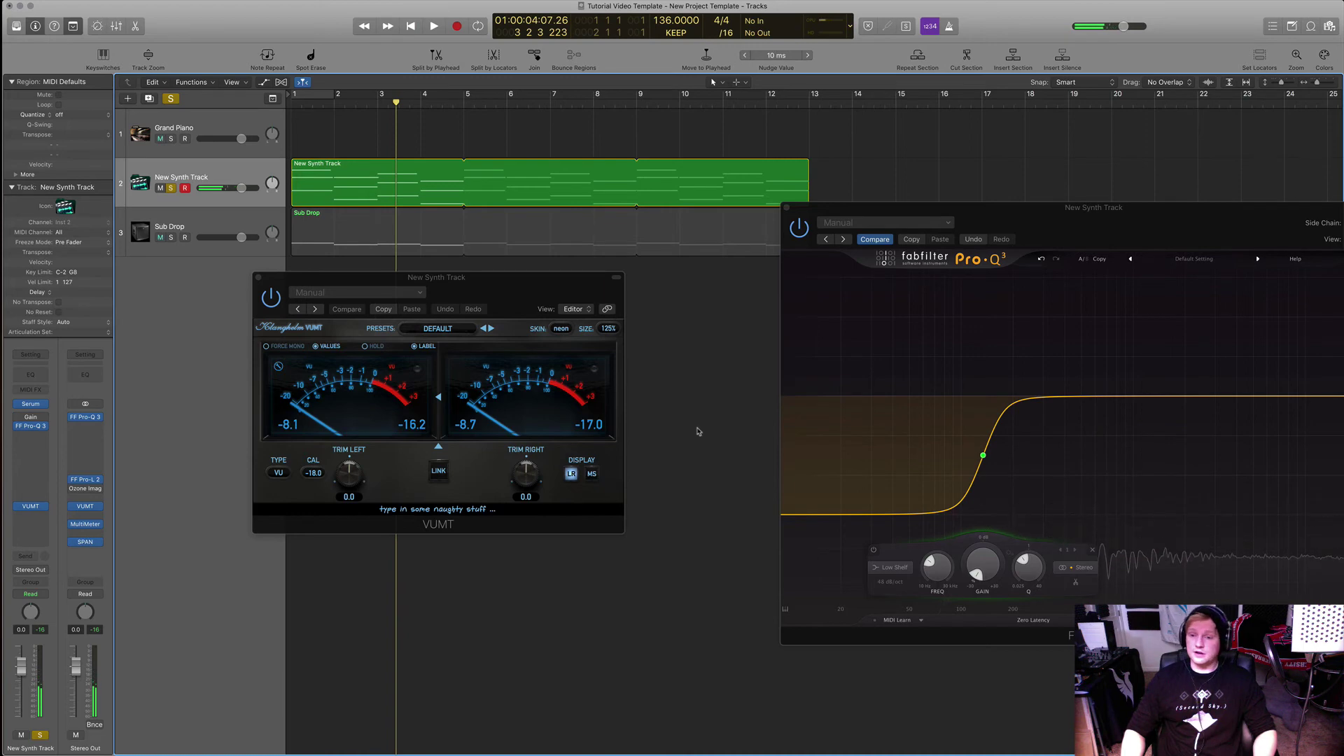
{"action": "key", "text": "space"}
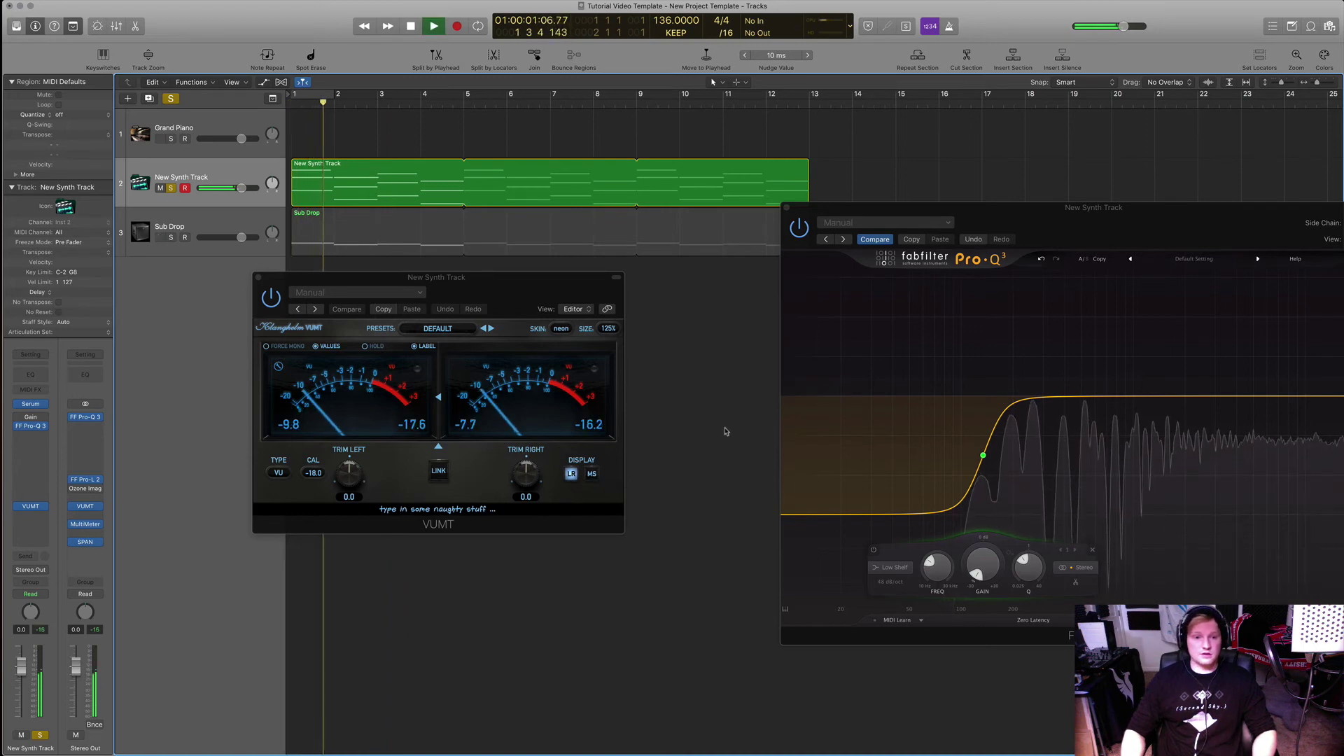
{"action": "key", "text": "space"}
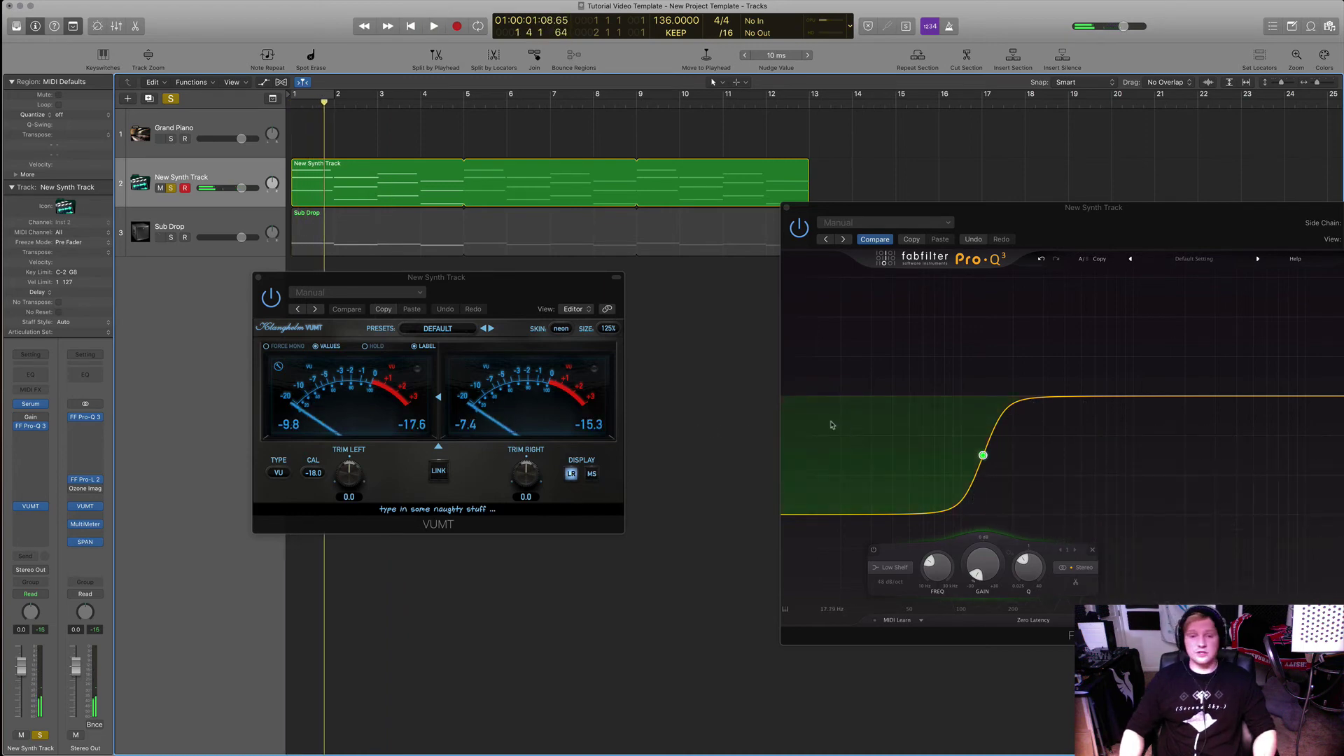
- Enable the New Synth Track's Gain plug-in, reset its gain to 0 dB, and arrange it beside the VUMT meter and EQ
{"action": "left_click", "coordinate": [267, 280]}
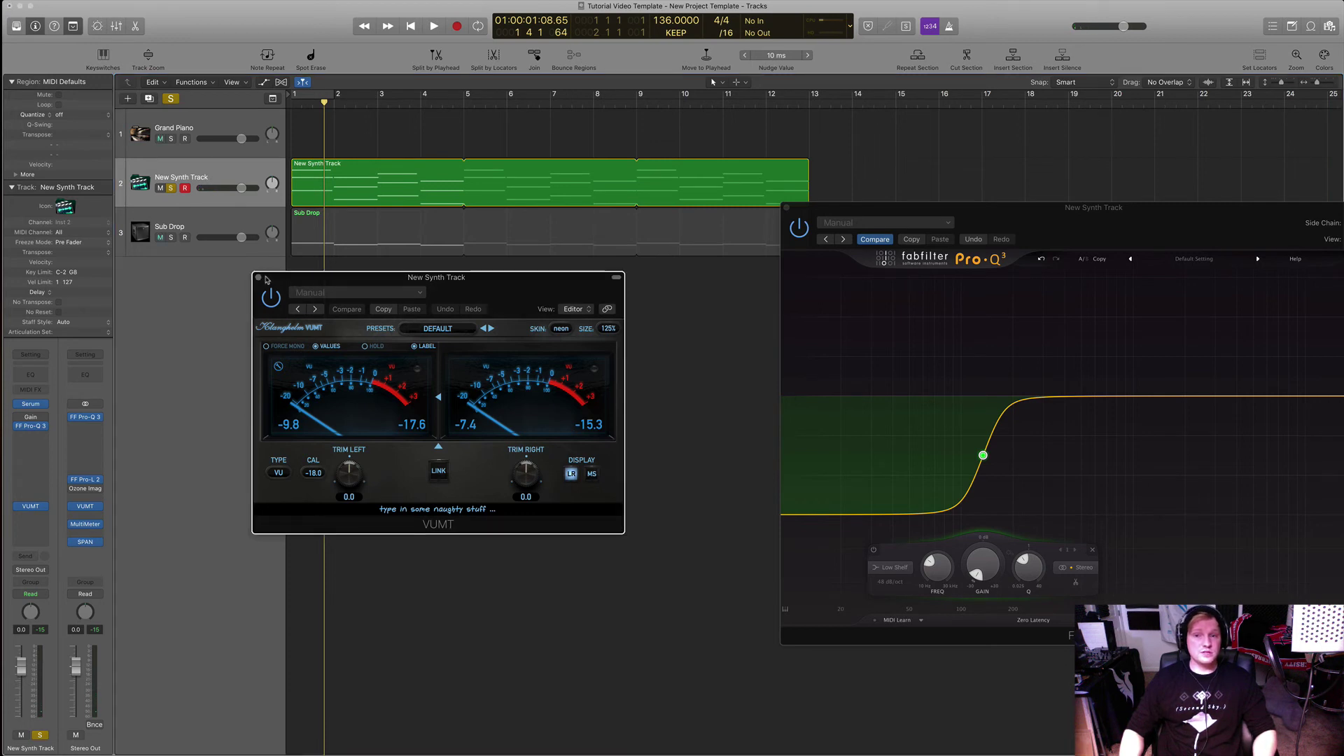
{"action": "left_click_drag", "start_coordinate": [1127, 236], "coordinate": [964, 239]}
{"action": "left_click", "coordinate": [258, 278]}
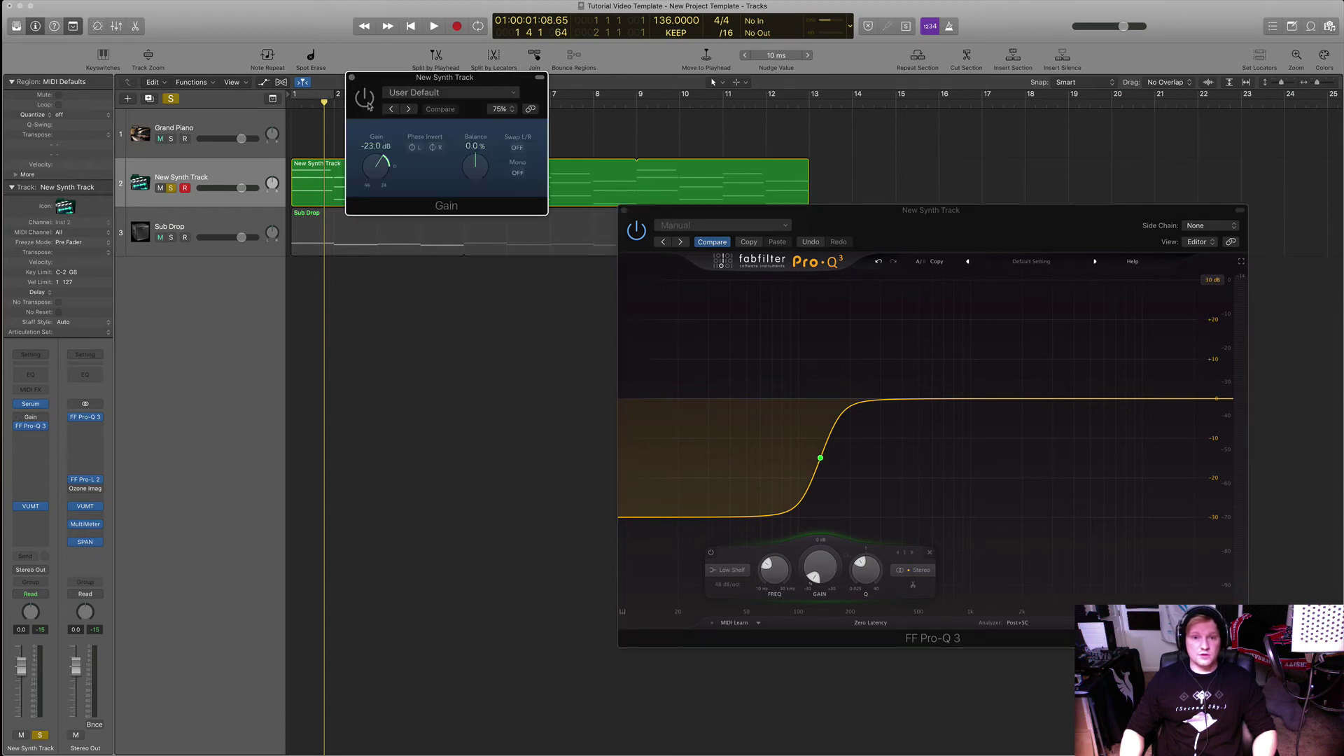
{"action": "left_click_drag", "start_coordinate": [361, 110], "coordinate": [1044, 179]}
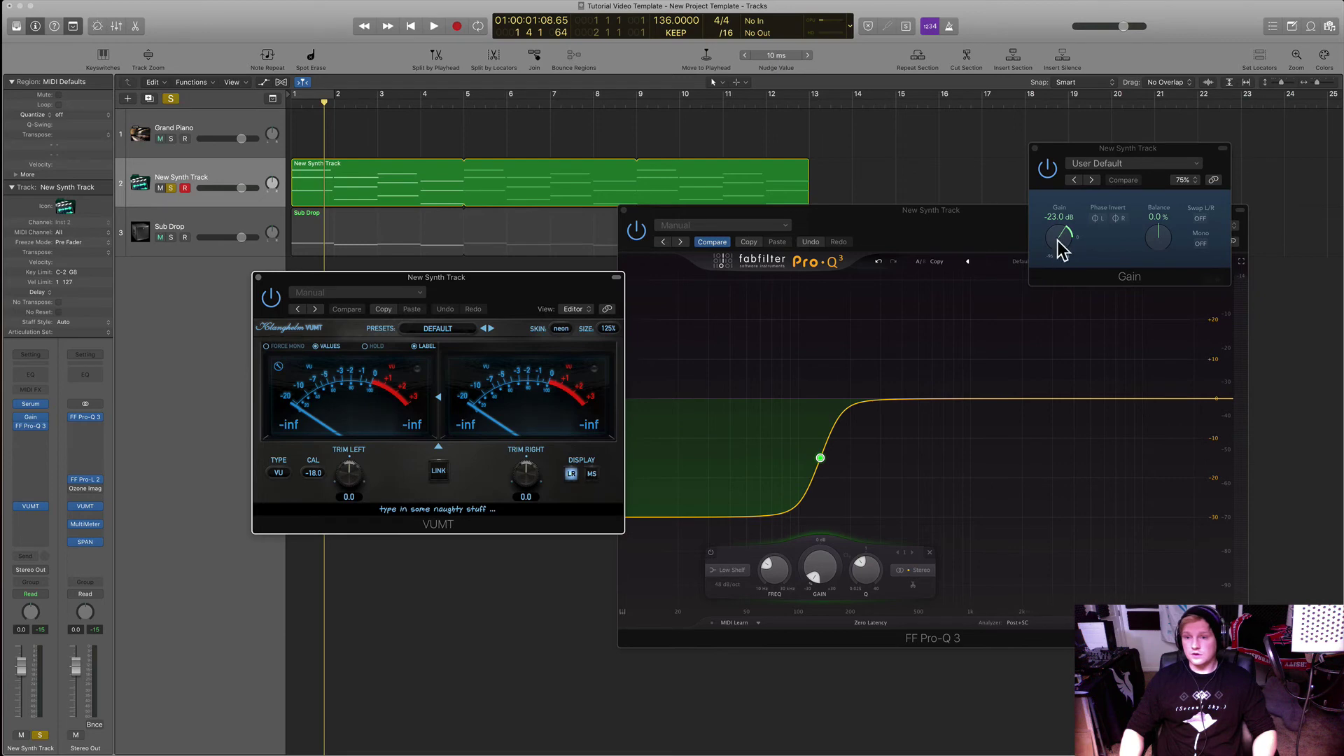
{"action": "left_click_drag", "start_coordinate": [1058, 247], "coordinate": [1055, 219]}
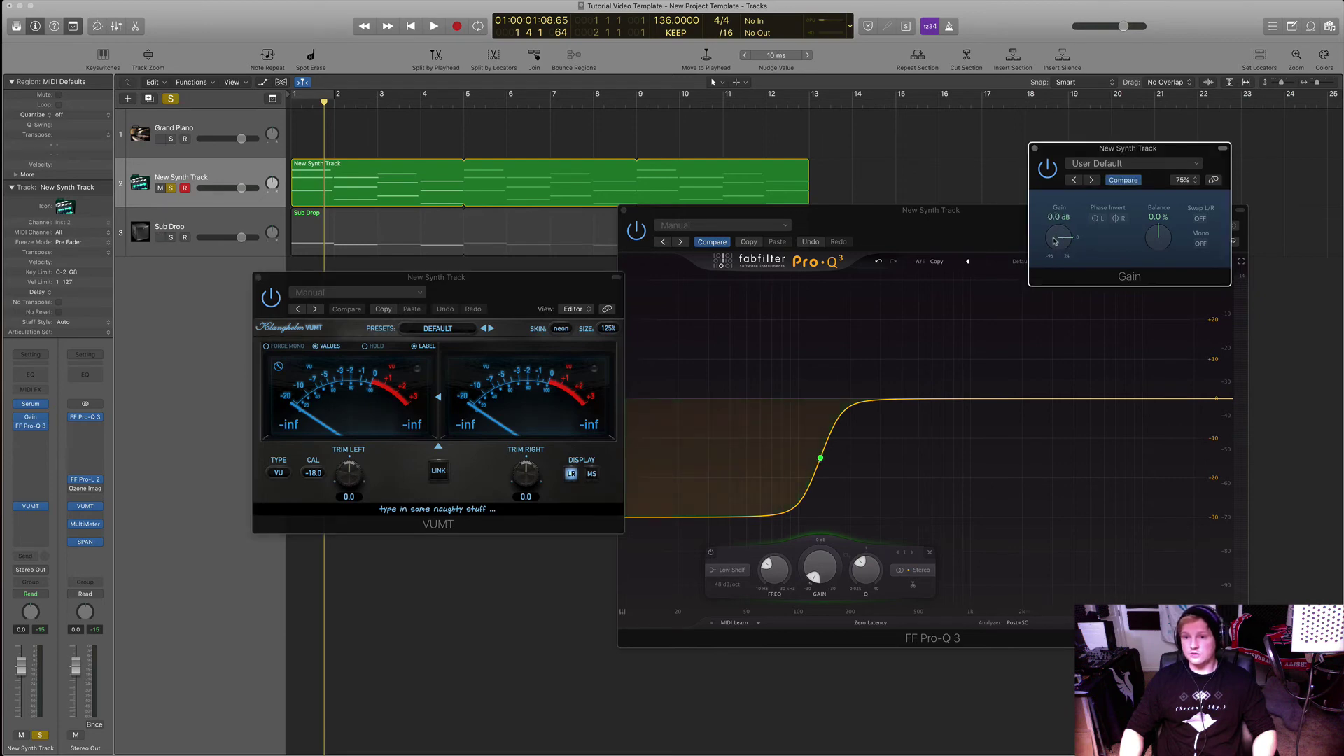
{"action": "left_click_drag", "start_coordinate": [1071, 150], "coordinate": [1188, 154]}
{"action": "left_click_drag", "start_coordinate": [509, 294], "coordinate": [542, 355]}
{"action": "right_click", "coordinate": [434, 401]}
{"action": "key", "text": "Escape"}
{"action": "left_click", "coordinate": [507, 306]}
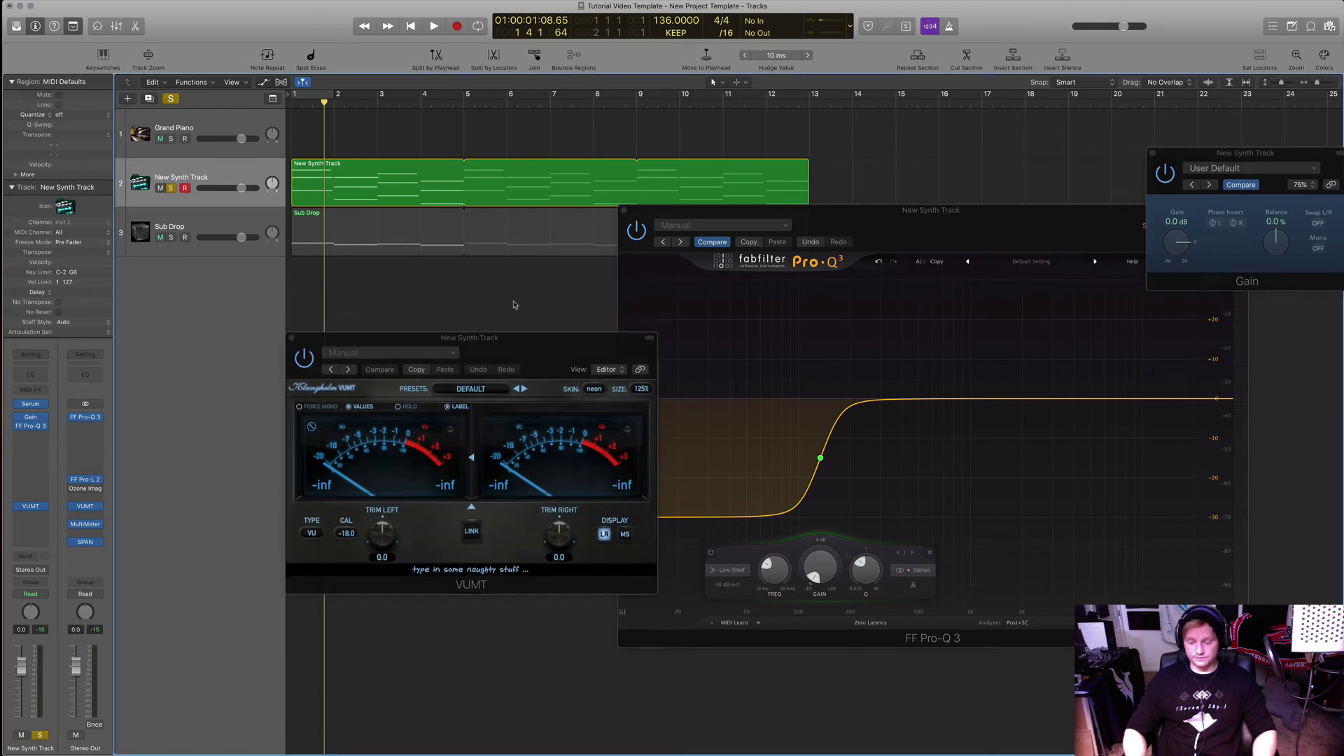
- Raise the Gain plug-in to +2.5 dB while watching the VUMT meter during playback, and close the Gain window
{"action": "key", "text": "space"}
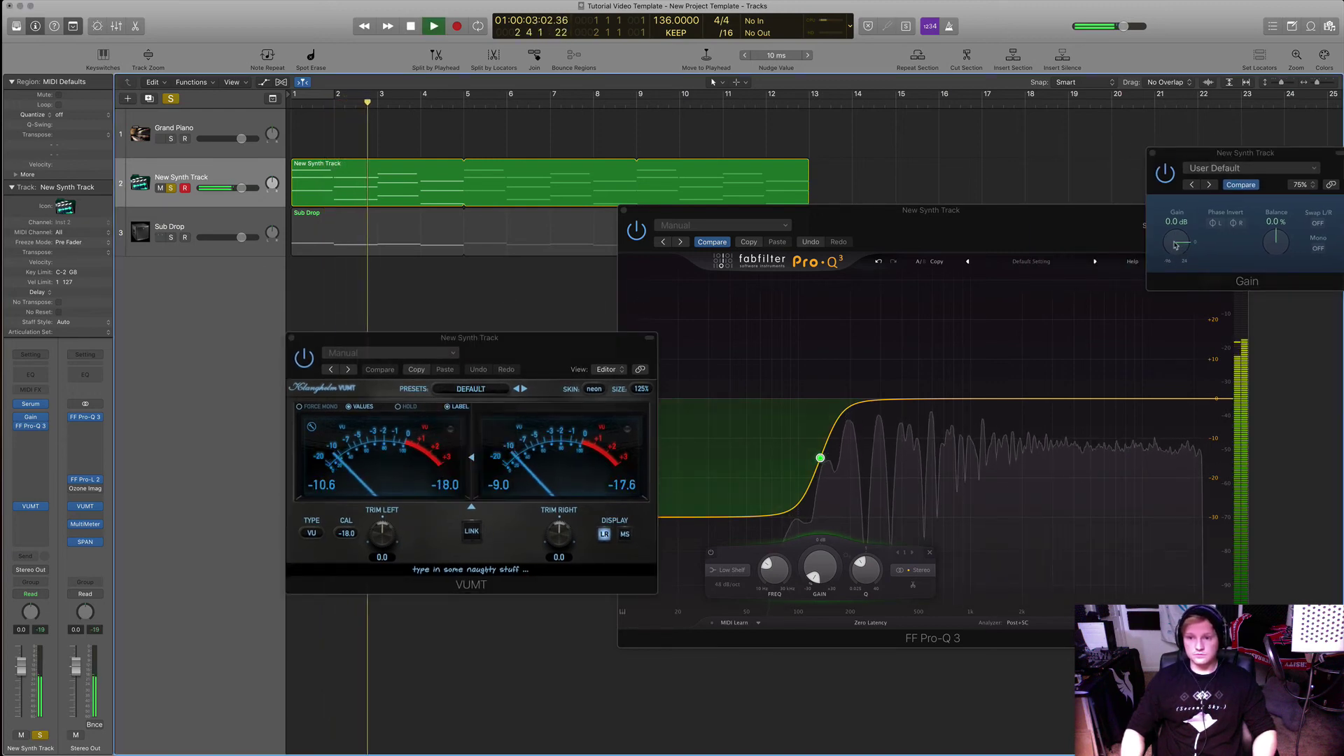
{"action": "left_click_drag", "start_coordinate": [1177, 246], "coordinate": [1177, 242]}
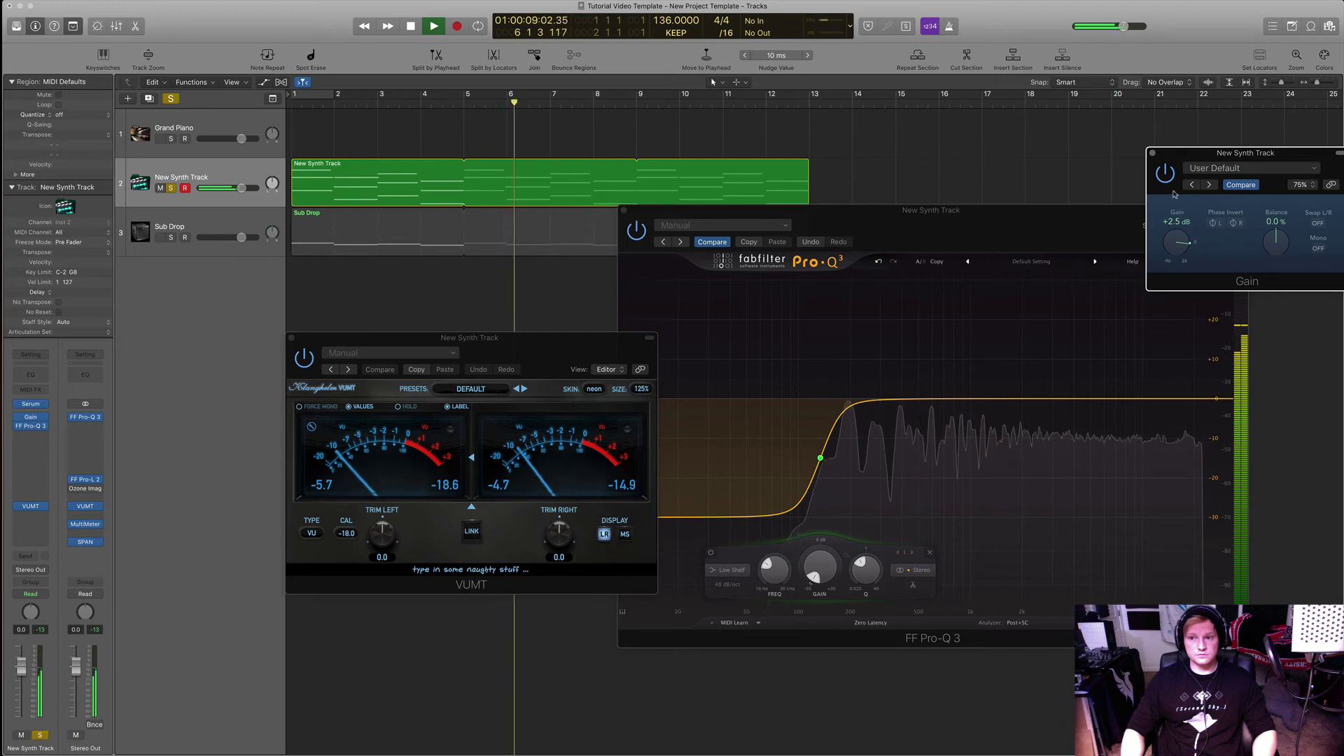
{"action": "left_click", "coordinate": [1154, 155]}
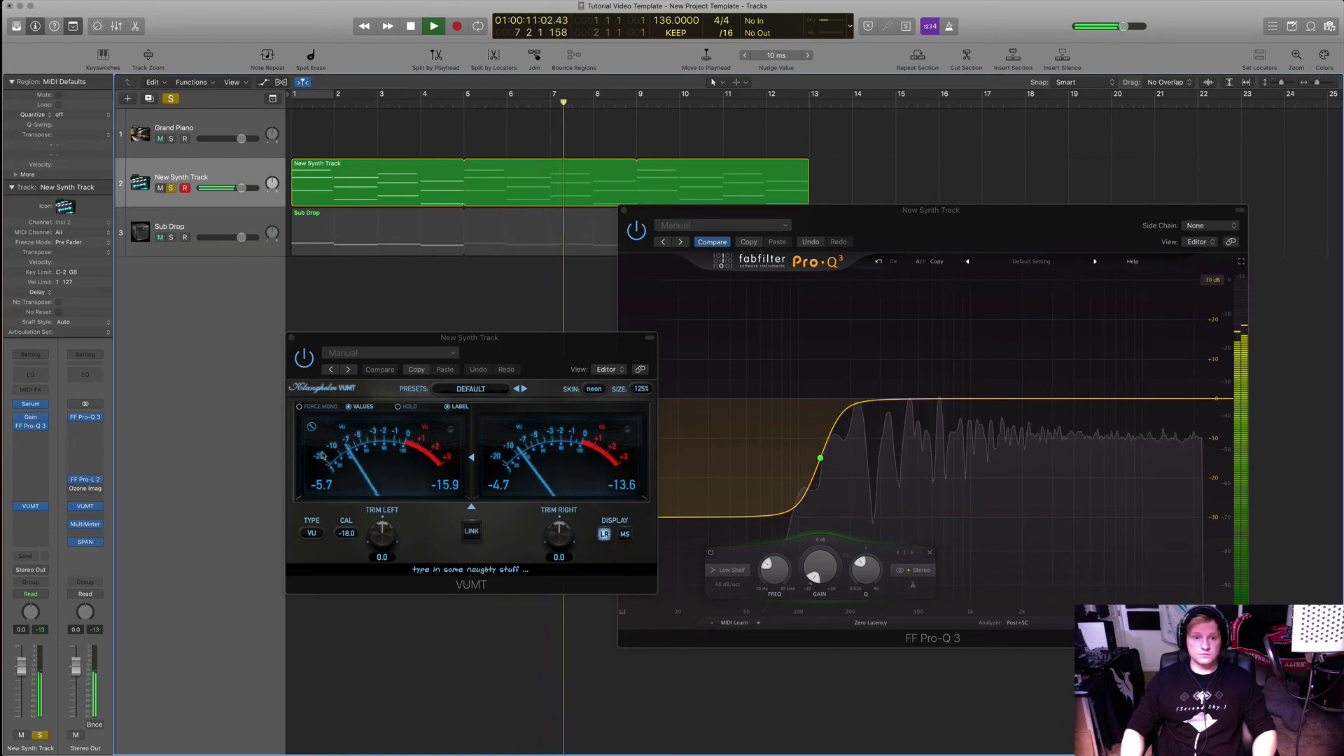
- Stop playback and close the synth's VUMT meter and Pro-Q 3 windows
{"action": "left_click", "coordinate": [344, 464]}
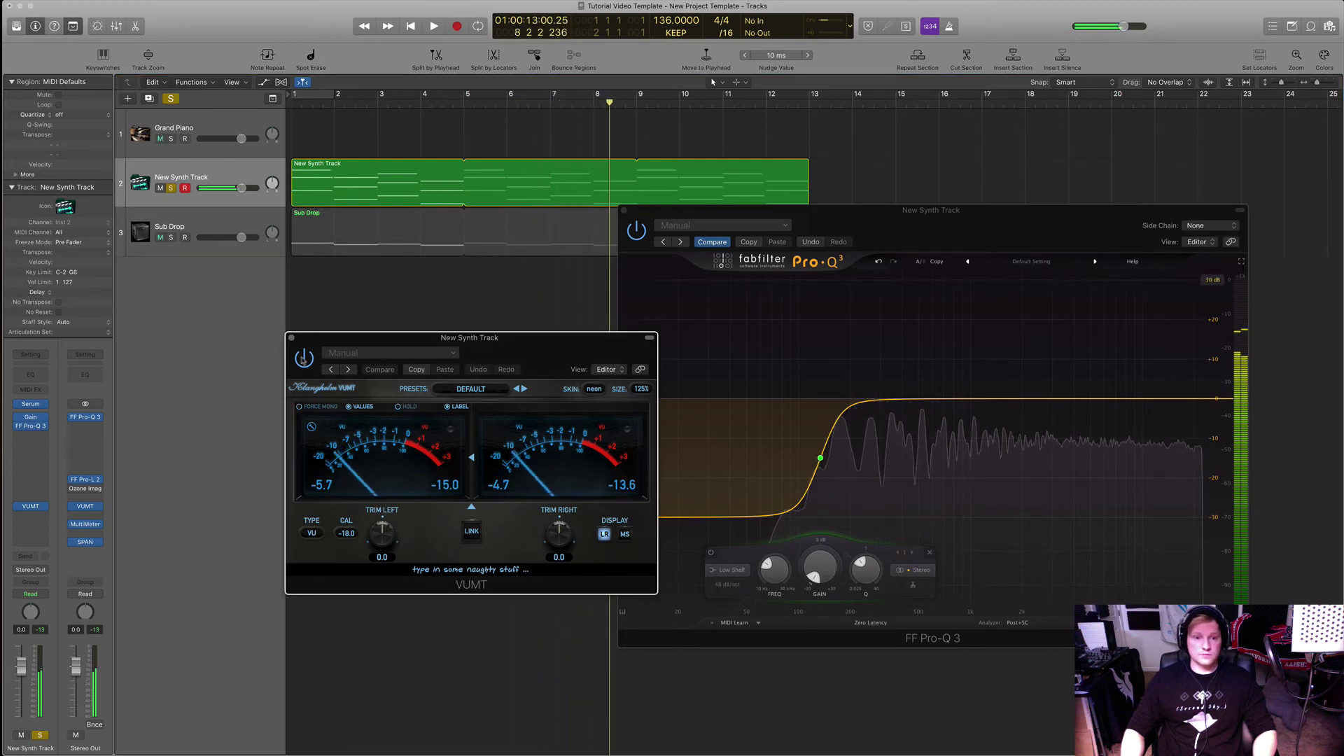
{"action": "key", "text": "space"}
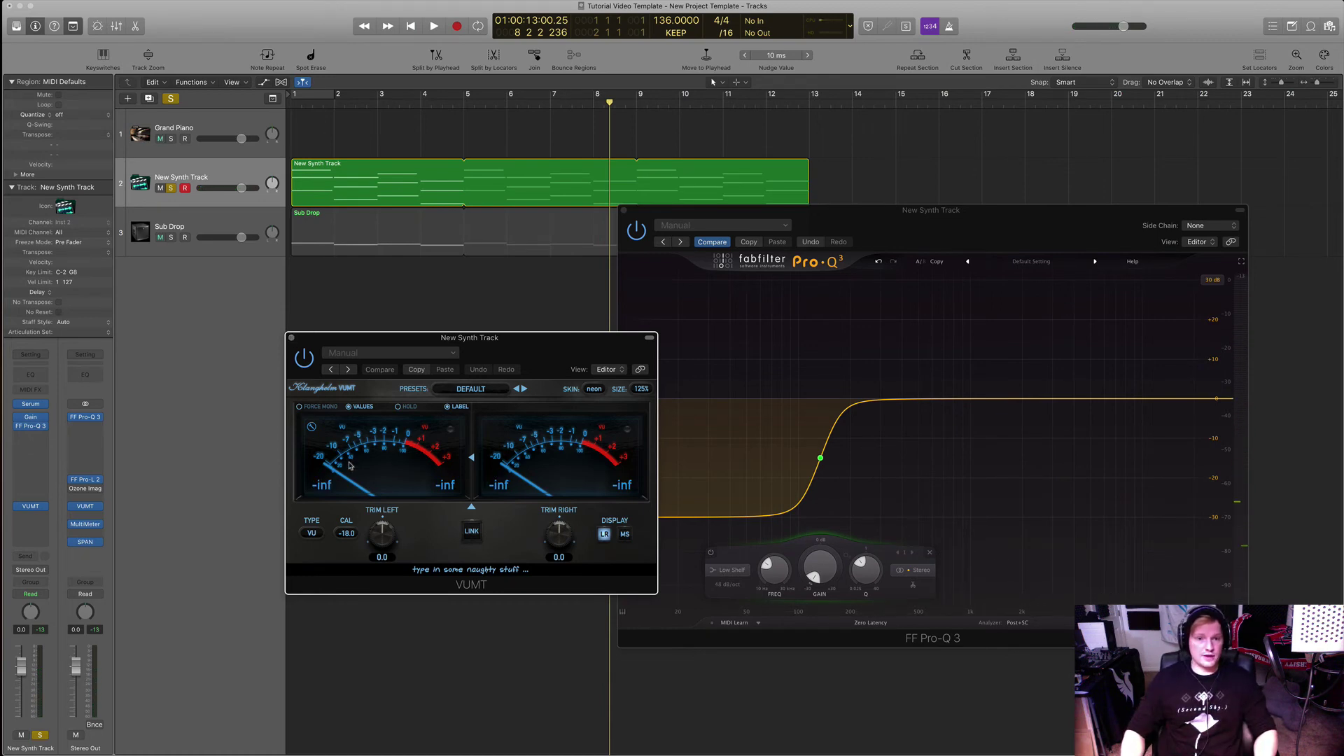
{"action": "left_click", "coordinate": [291, 338]}
{"action": "left_click_drag", "start_coordinate": [893, 220], "coordinate": [879, 218]}
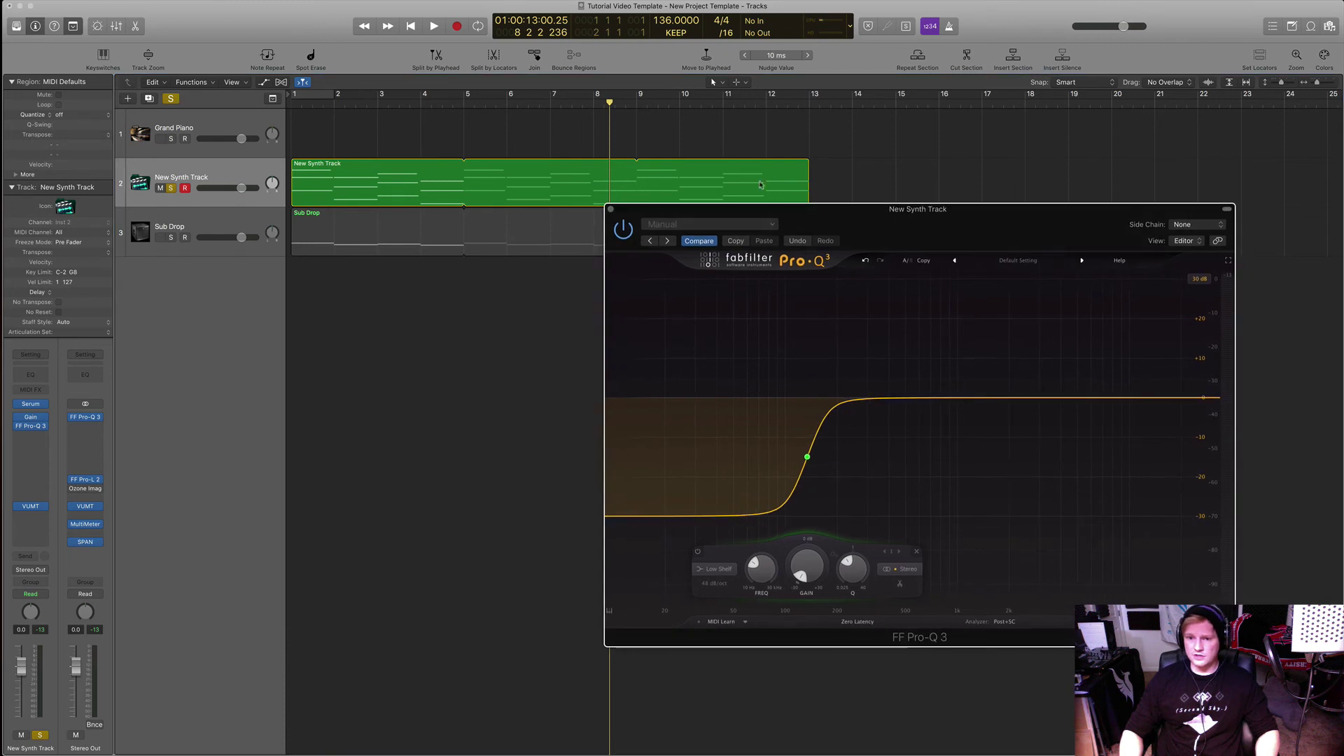
{"action": "left_click", "coordinate": [611, 209]}
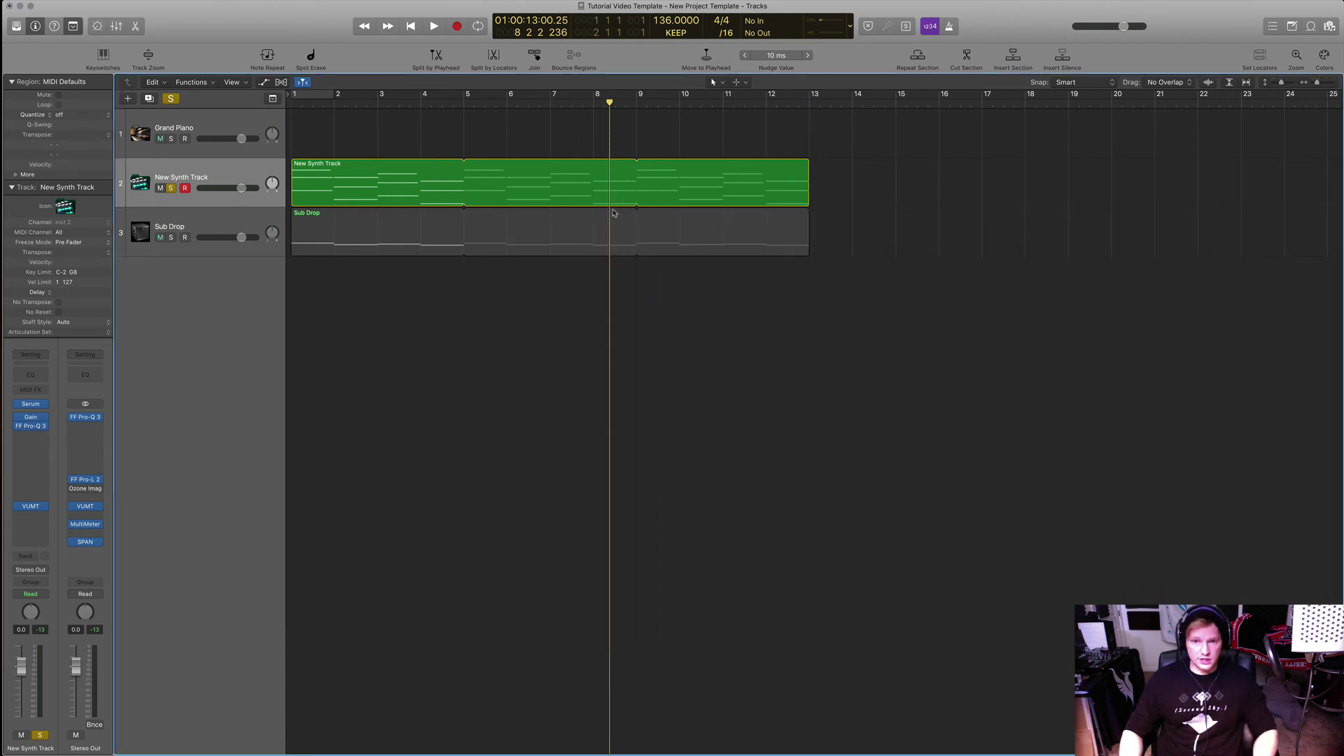
- Unsolo the New Synth Track, play it together with the Sub Drop from the start, and return to the beginning
{"action": "left_click", "coordinate": [171, 189]}
{"action": "key", "text": "Return"}
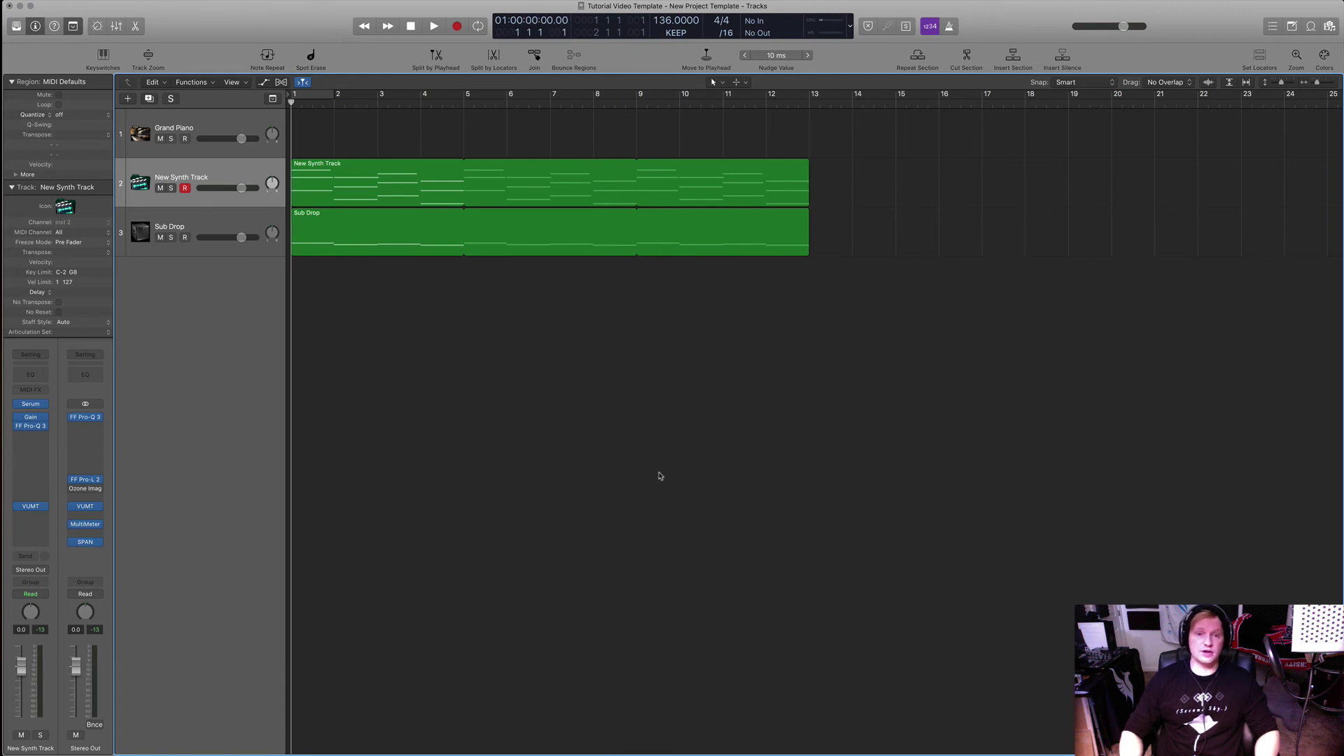
{"action": "key", "text": "space"}
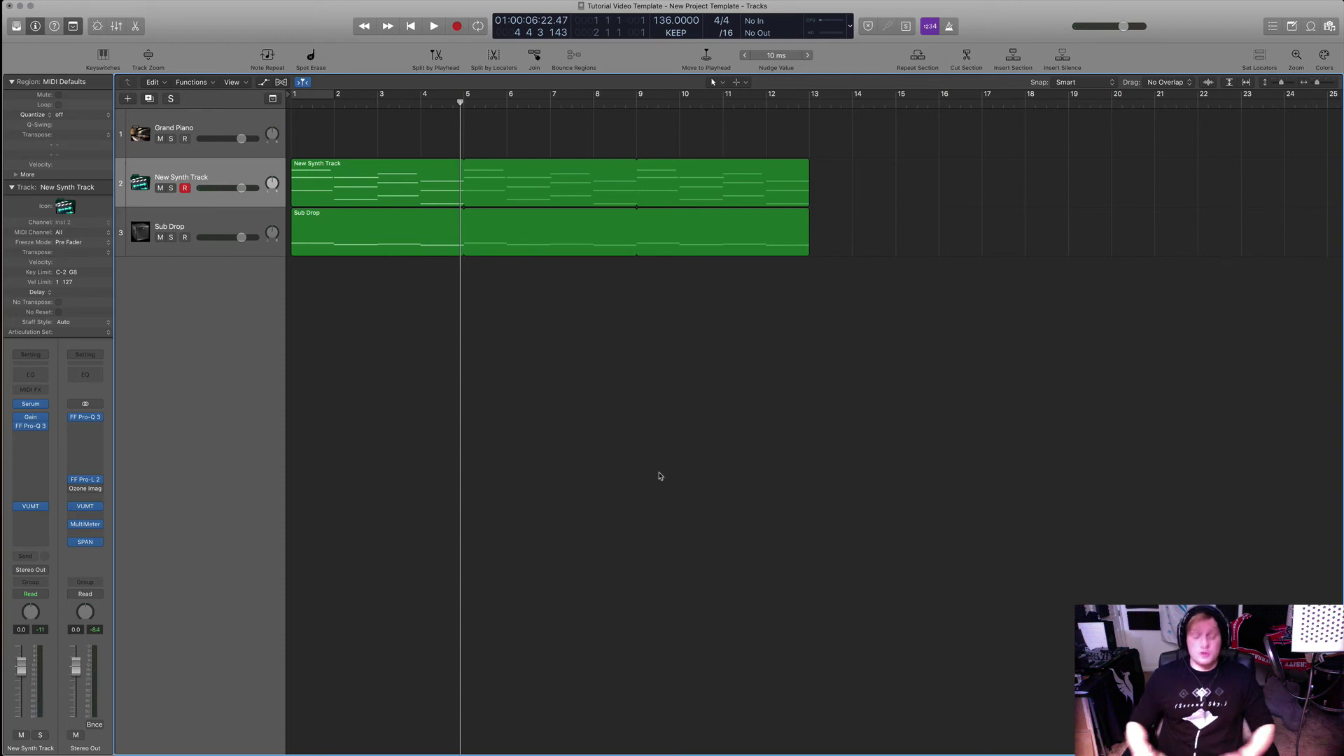
{"action": "key", "text": "Return"}
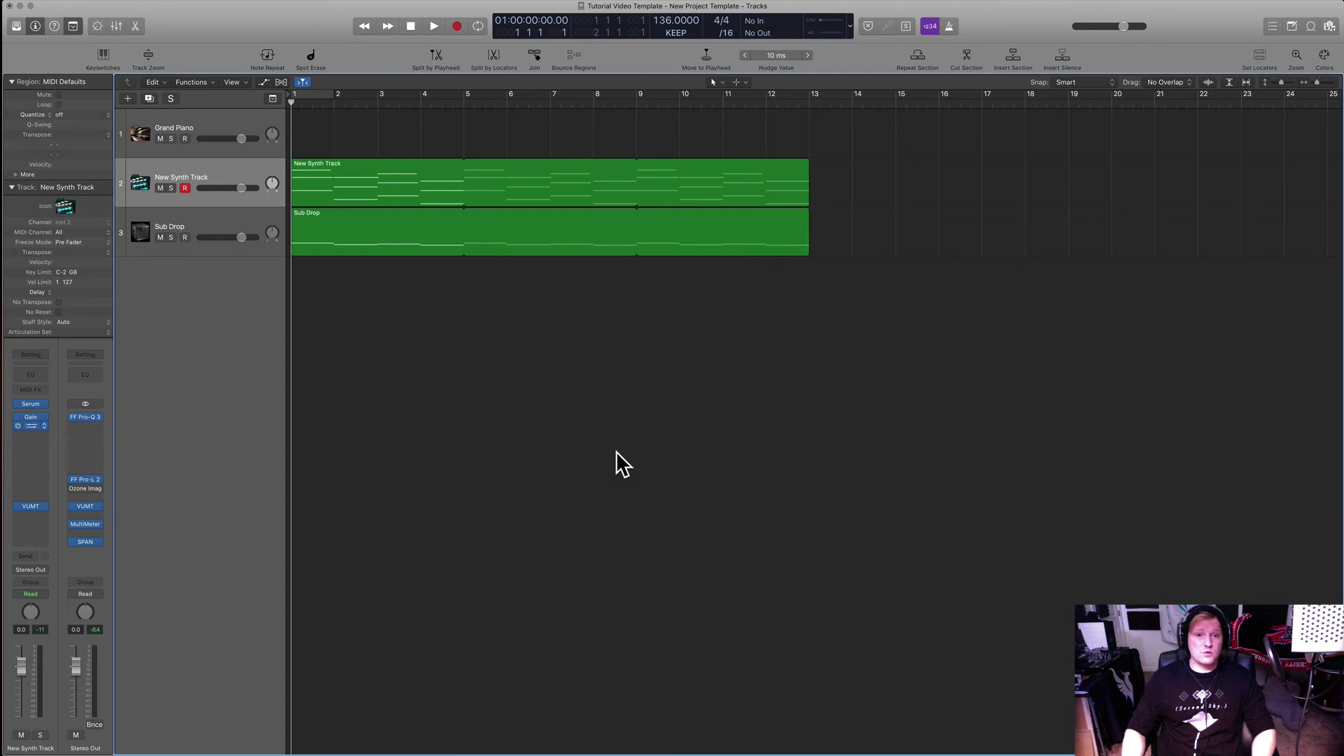
- Reopen the New Synth Track's Pro-Q 3 and add a wide bell boost around 6.5 kHz with a 48 dB/oct slope
{"action": "key", "text": "ctrl+alt+q"}
{"action": "key", "text": "space"}
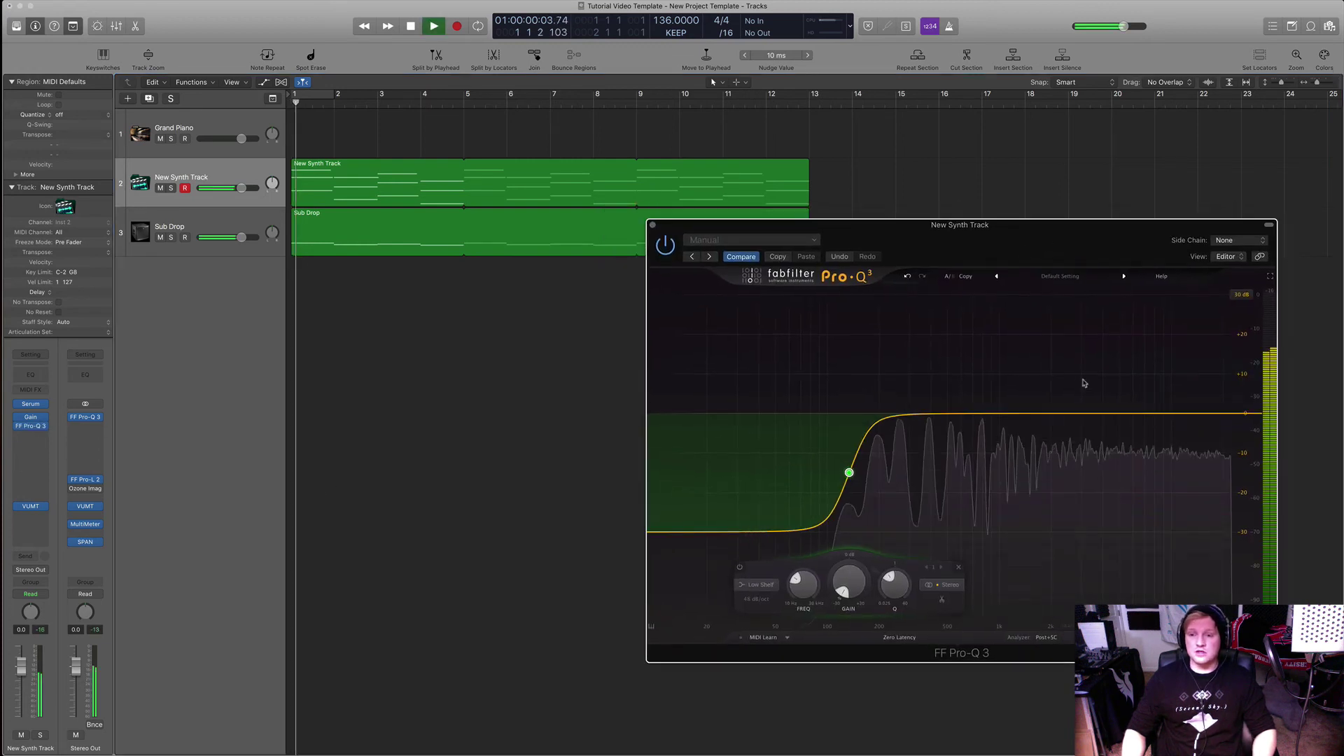
{"action": "key", "text": "space"}
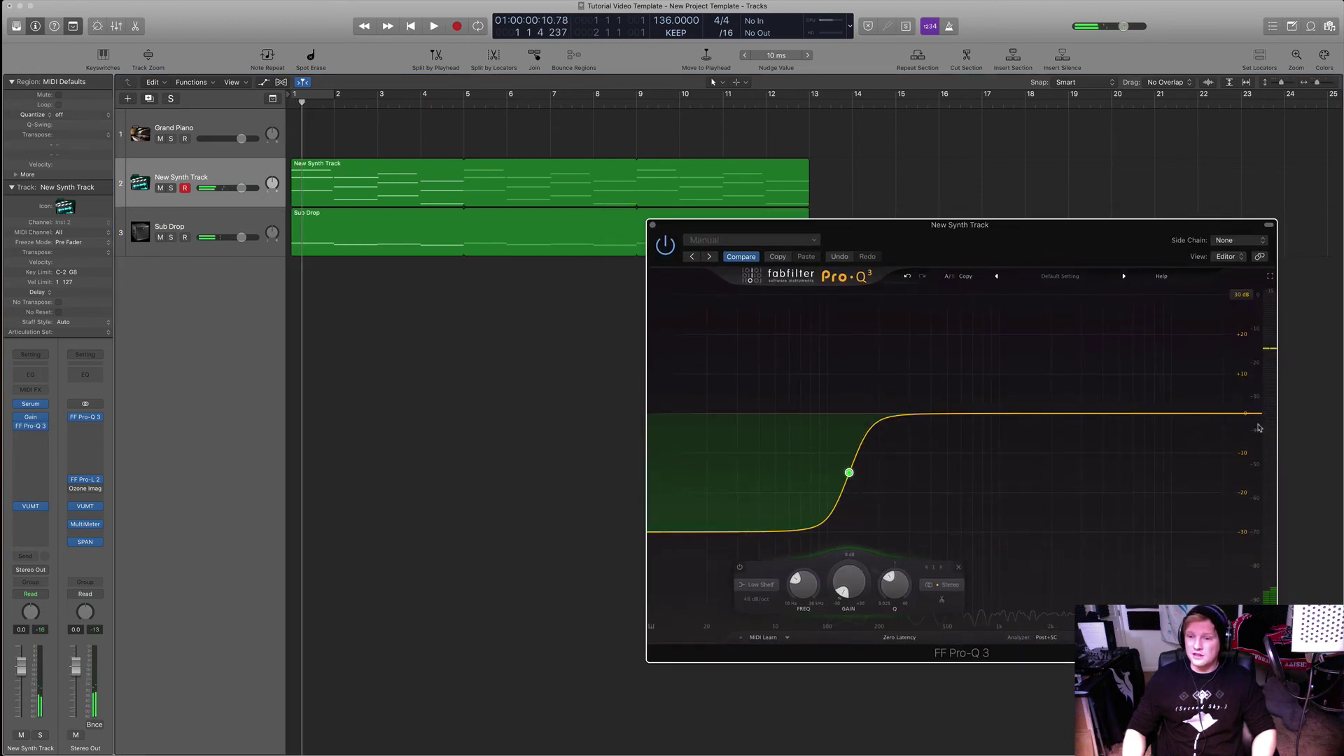
{"action": "left_click", "coordinate": [1141, 414]}
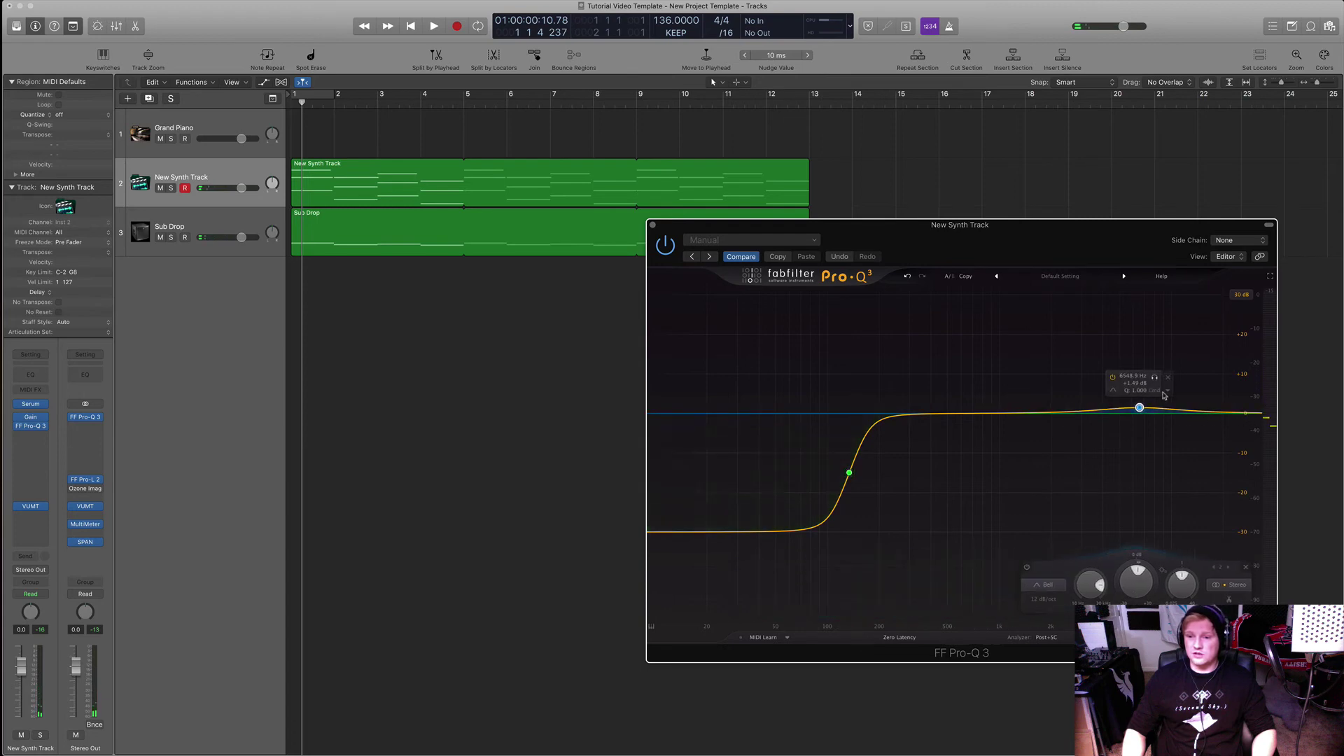
{"action": "left_click", "coordinate": [1044, 600]}
{"action": "left_click", "coordinate": [1046, 648]}
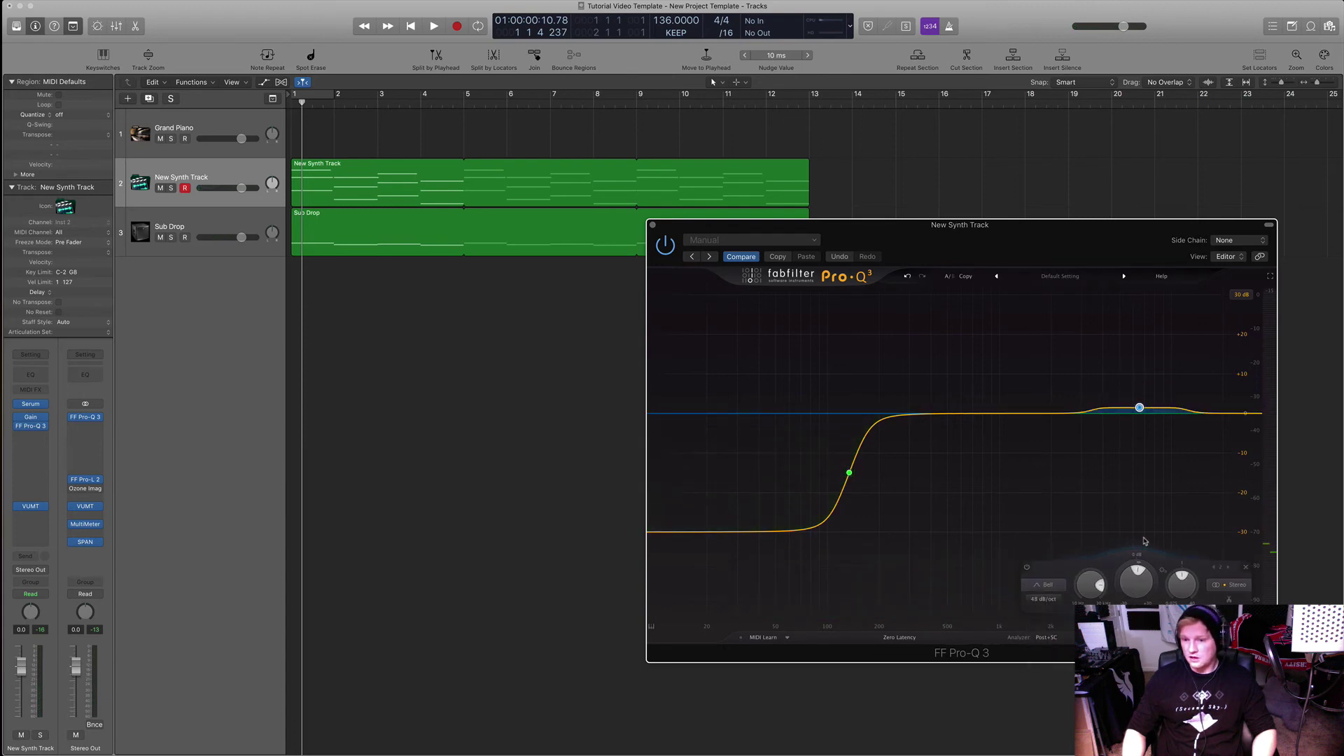
{"action": "mouse_move", "coordinate": [1139, 407]}
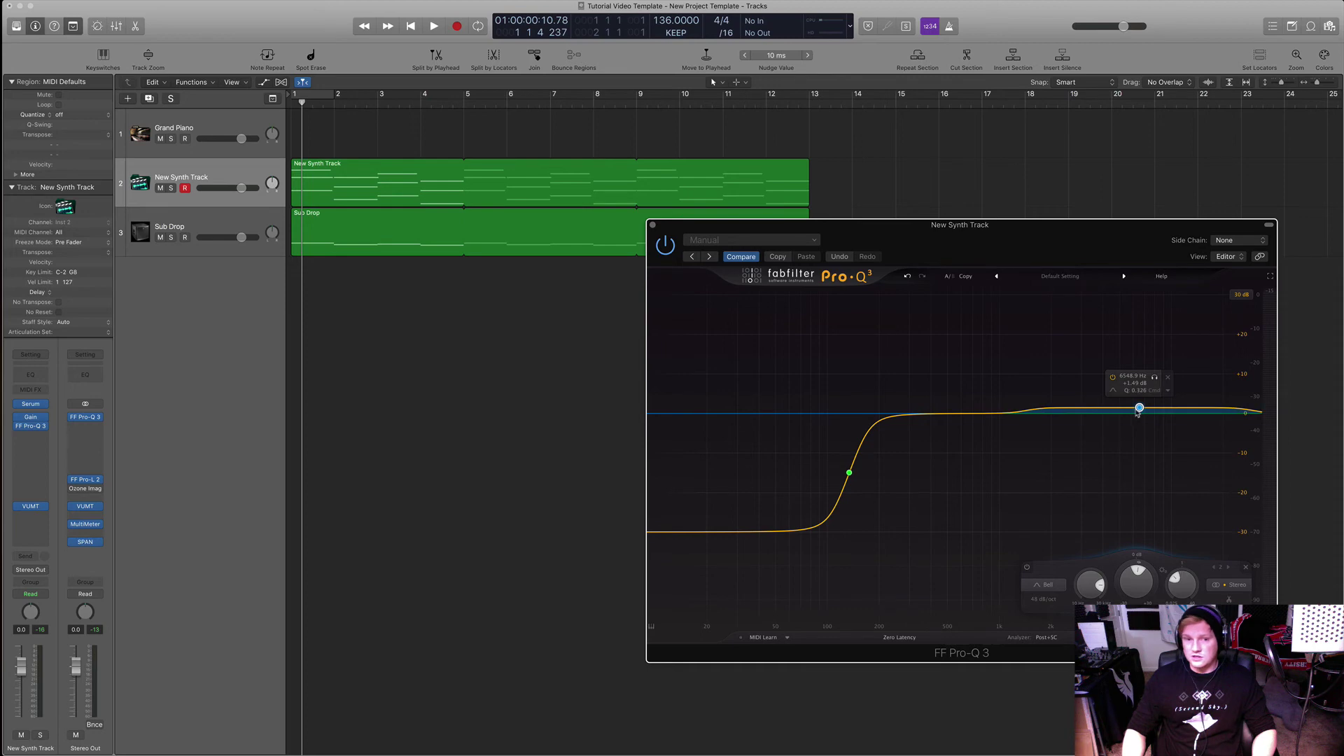
- Raise the high bell's gain to about +3 dB during playback, close the EQ, and replay the mix from the start
{"action": "key", "text": "space"}
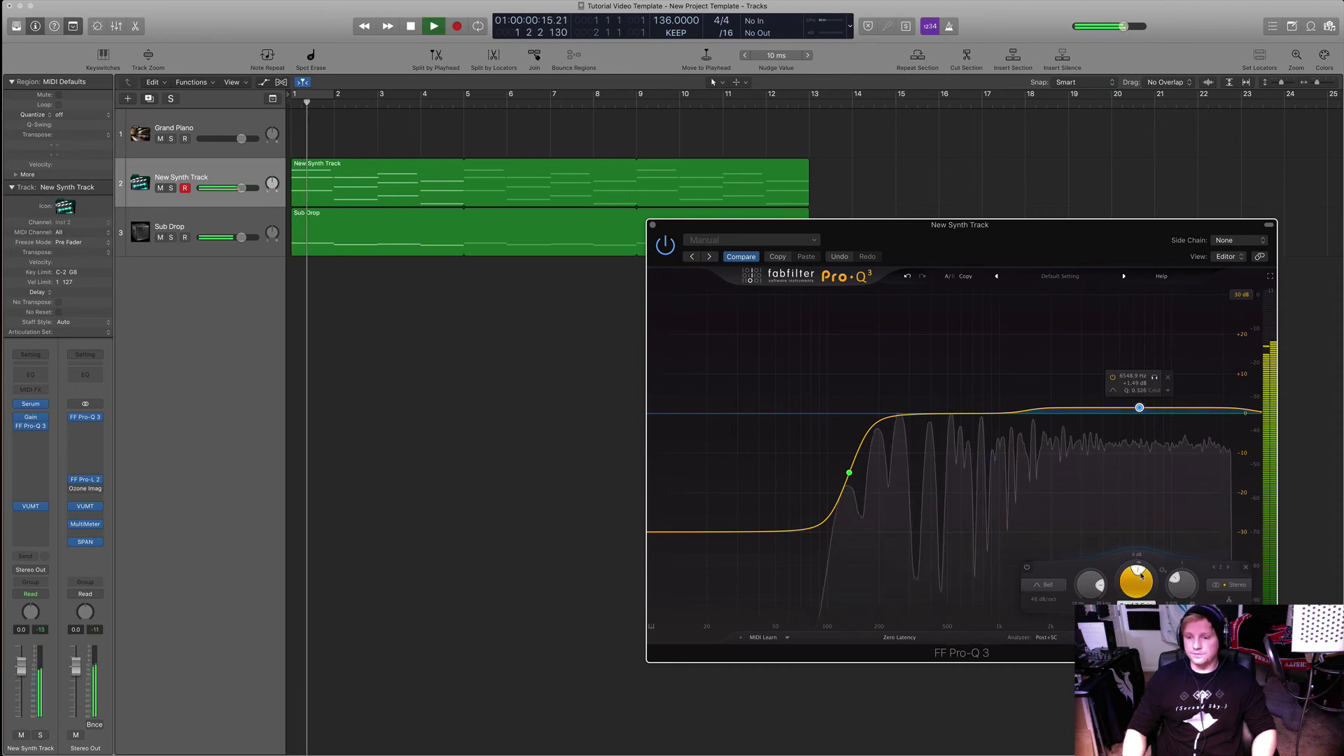
{"action": "mouse_move", "coordinate": [1138, 578]}
{"action": "left_mouse_down"}
{"action": "mouse_move", "coordinate": [1095, 585]}
{"action": "mouse_move", "coordinate": [1139, 588]}
{"action": "left_mouse_up"}
{"action": "left_click", "coordinate": [1138, 584]}
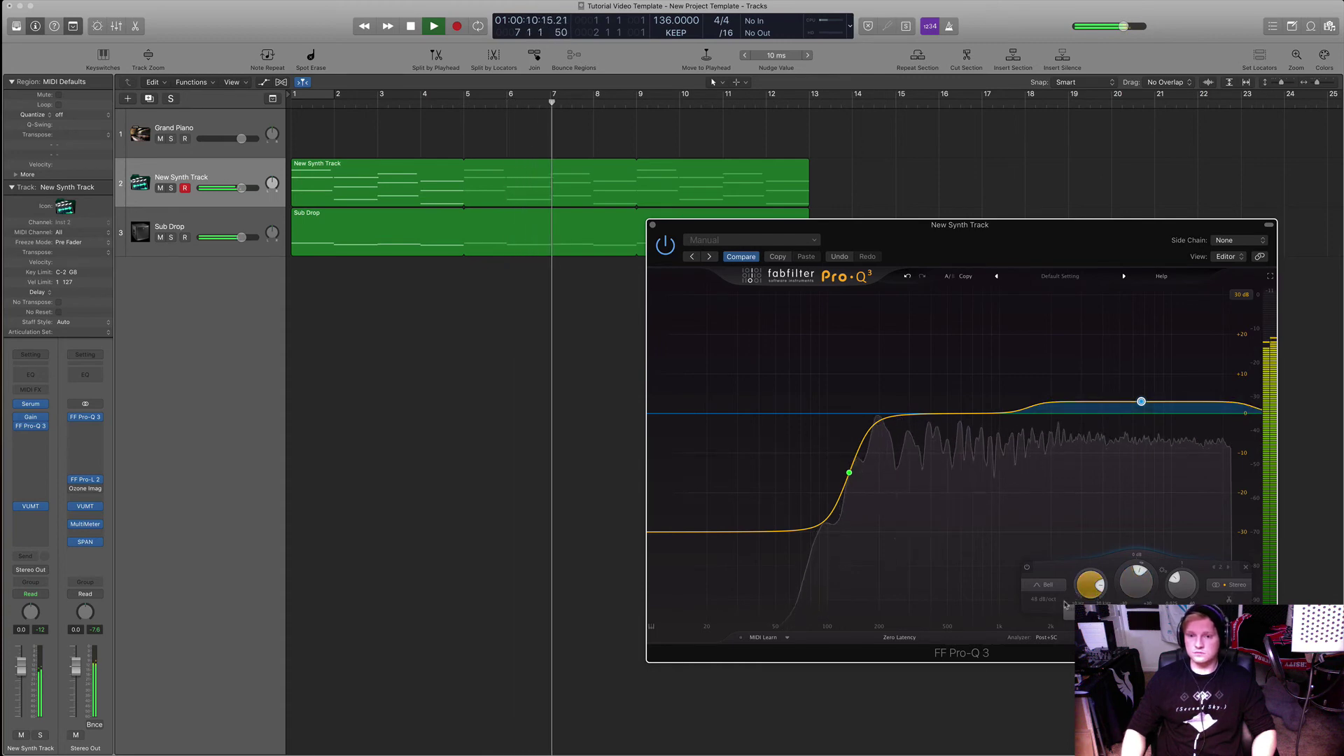
{"action": "key", "text": "space"}
{"action": "key", "text": "super+w"}
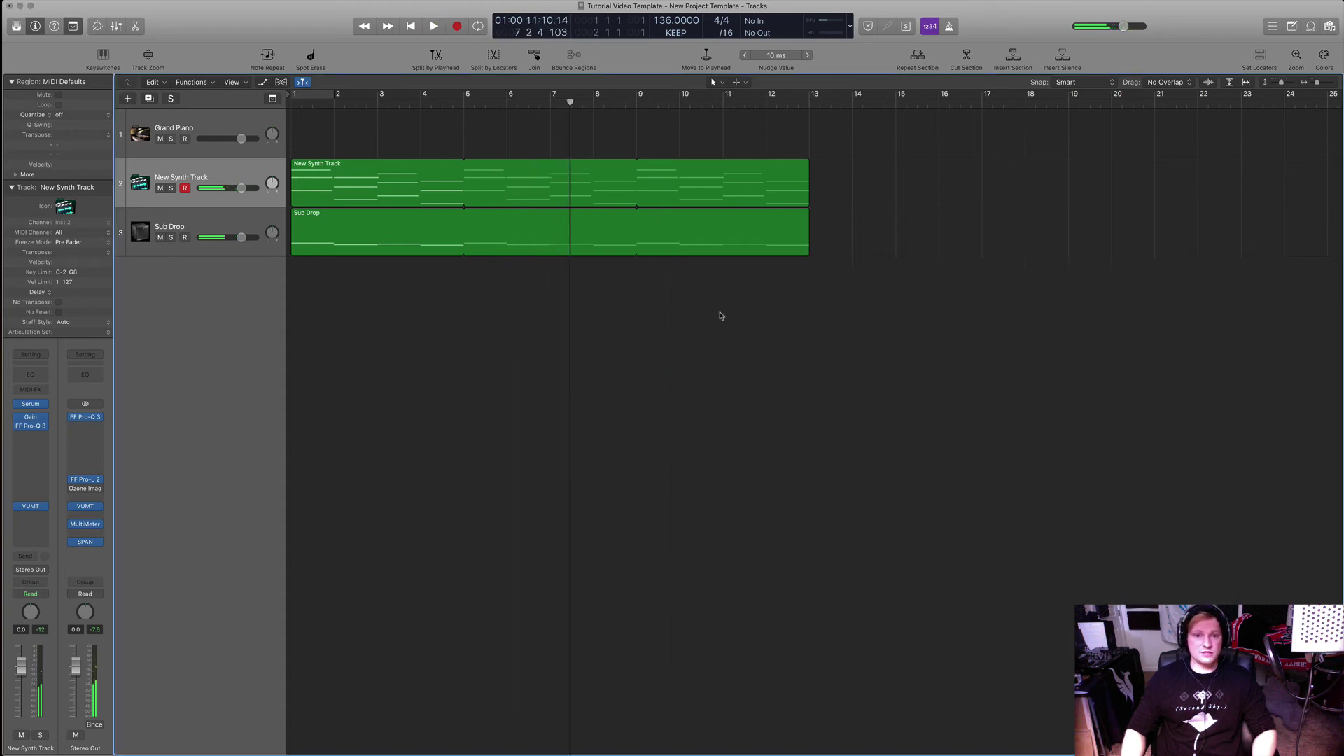
{"action": "key", "text": "Return"}
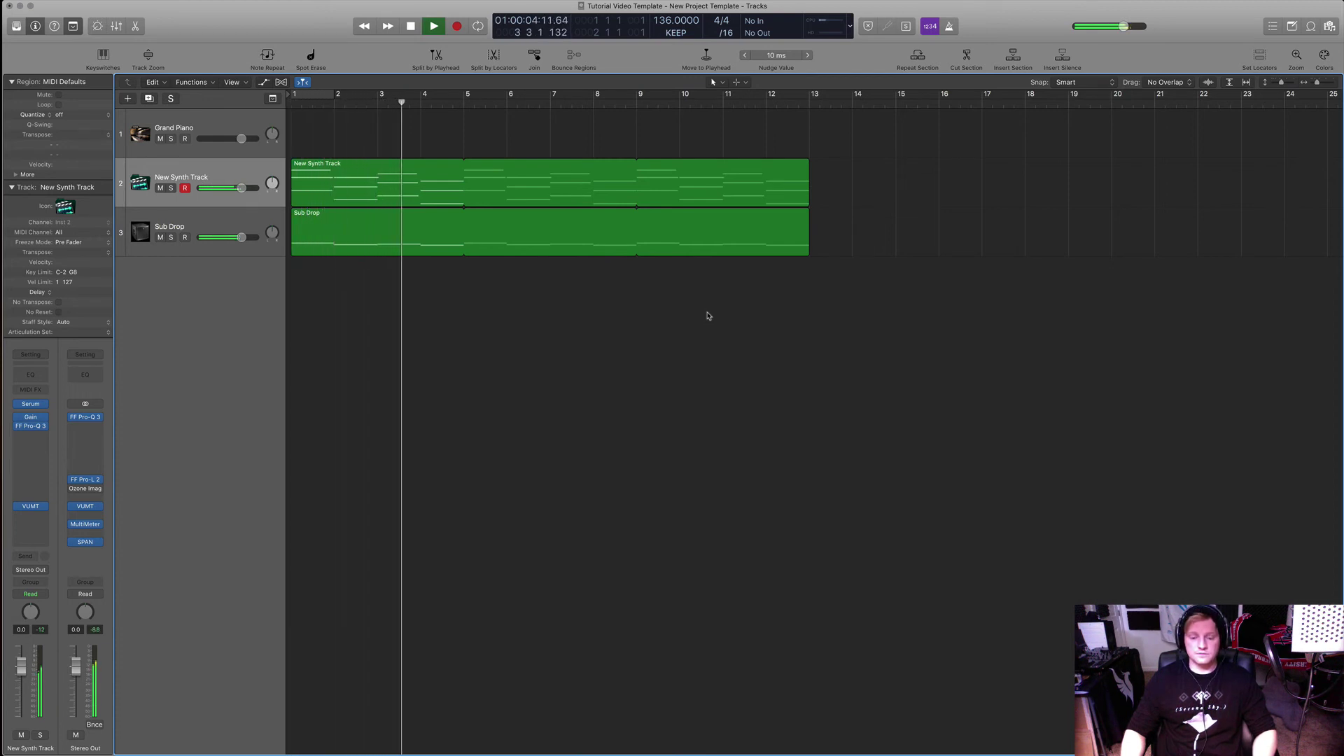
{"action": "key", "text": "space"}
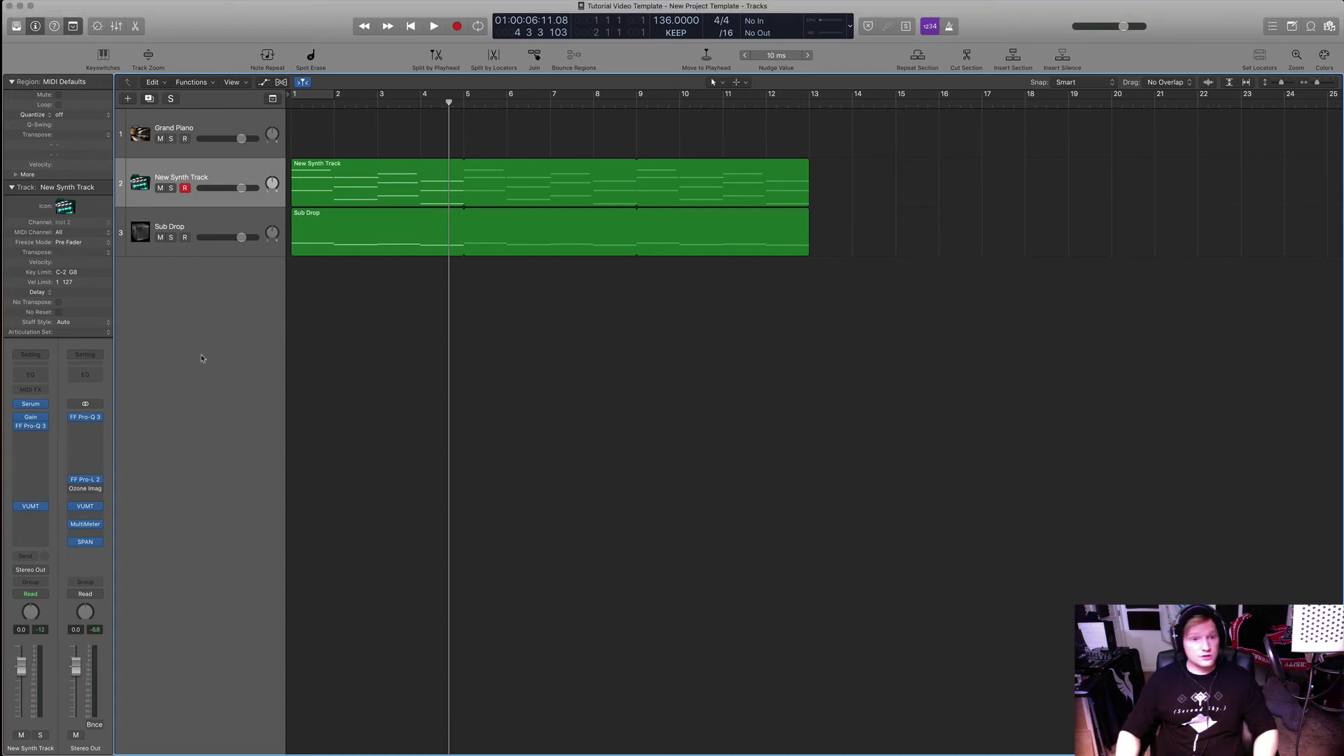
- Create one software instrument track directly below the New Synth Track
{"action": "left_click", "coordinate": [240, 223]}
{"action": "left_click", "coordinate": [244, 175]}
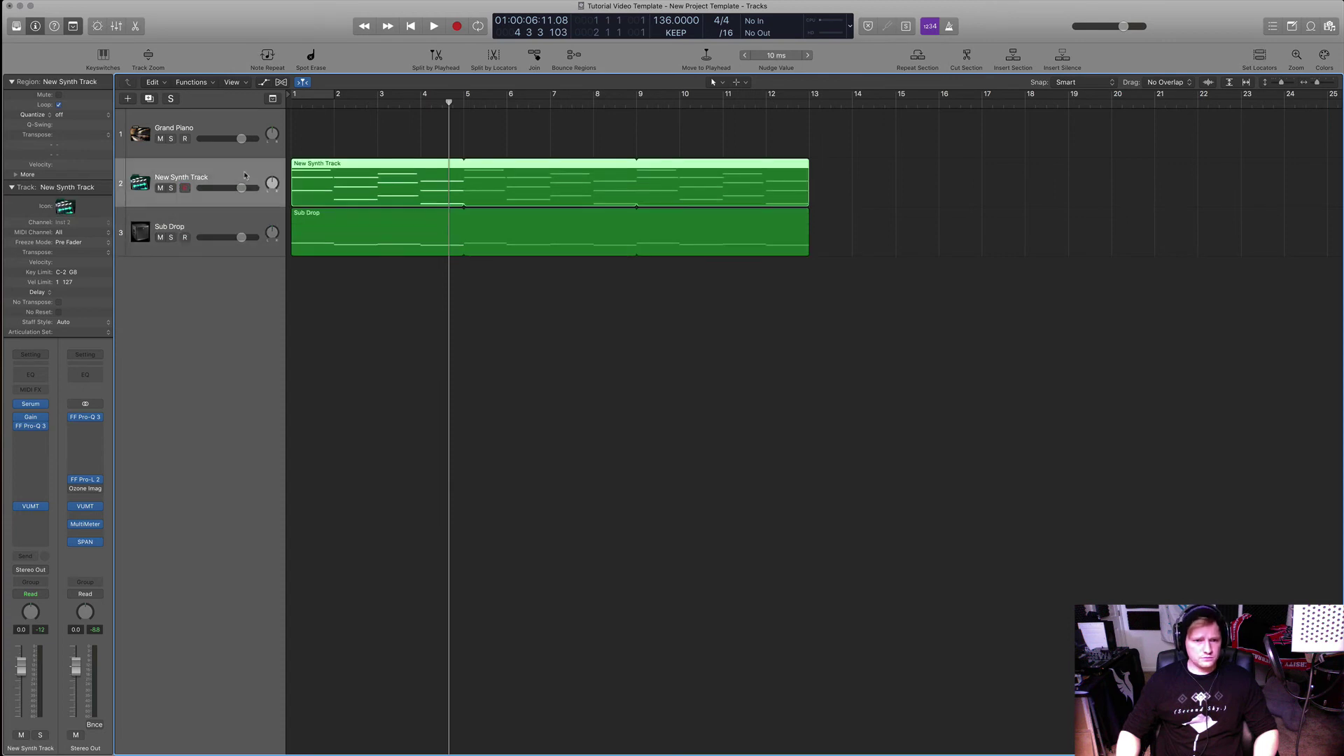
{"action": "key", "text": "alt+super+n"}
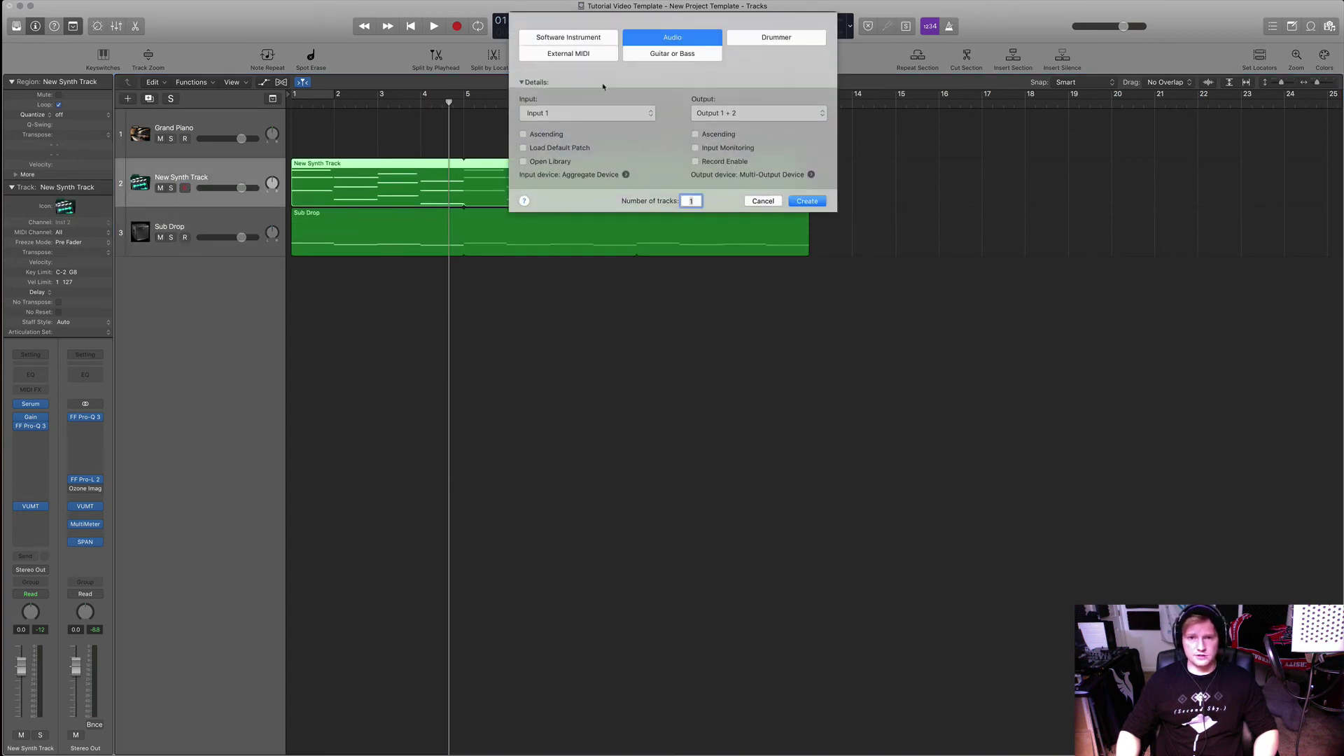
{"action": "left_click", "coordinate": [585, 38]}
{"action": "left_click", "coordinate": [807, 173]}
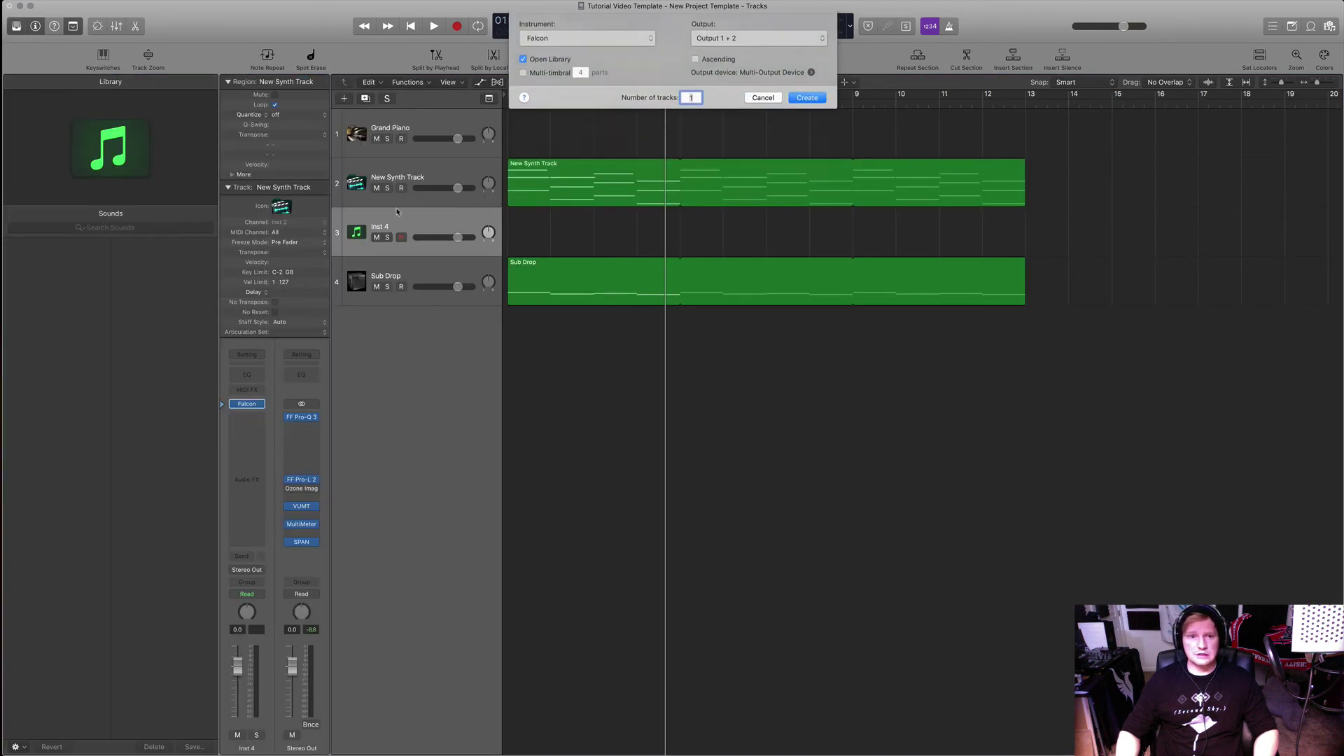
- Load Xfer Records Serum in place of Falcon on the new instrument track and hide the Library
{"action": "left_click", "coordinate": [261, 404]}
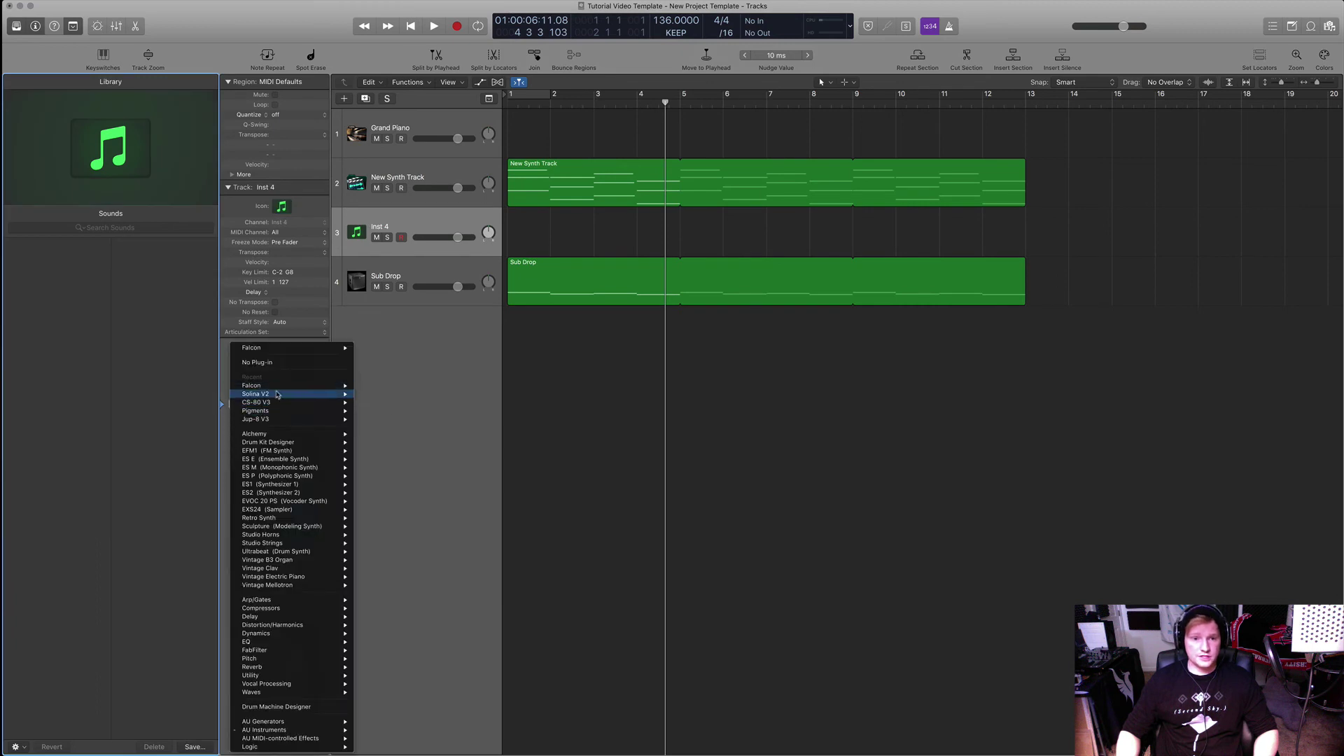
{"action": "mouse_move", "coordinate": [280, 729]}
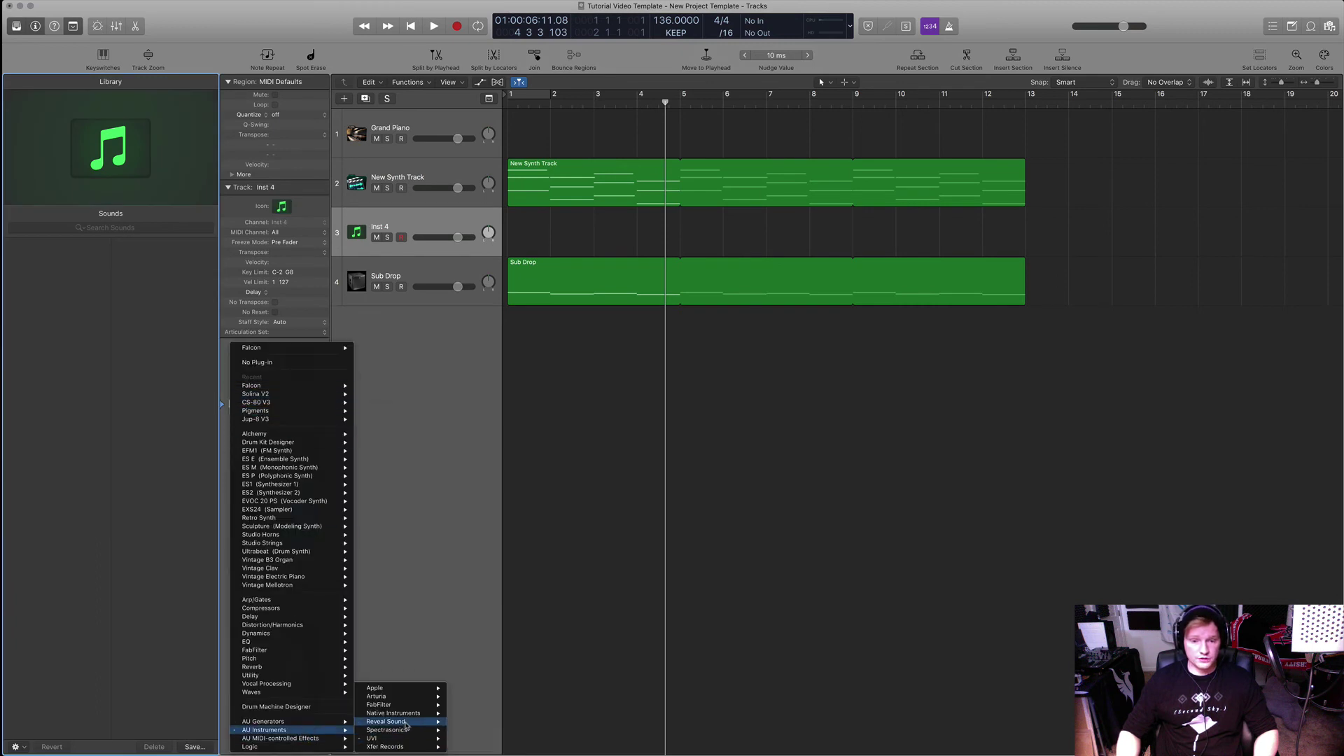
{"action": "mouse_move", "coordinate": [402, 738]}
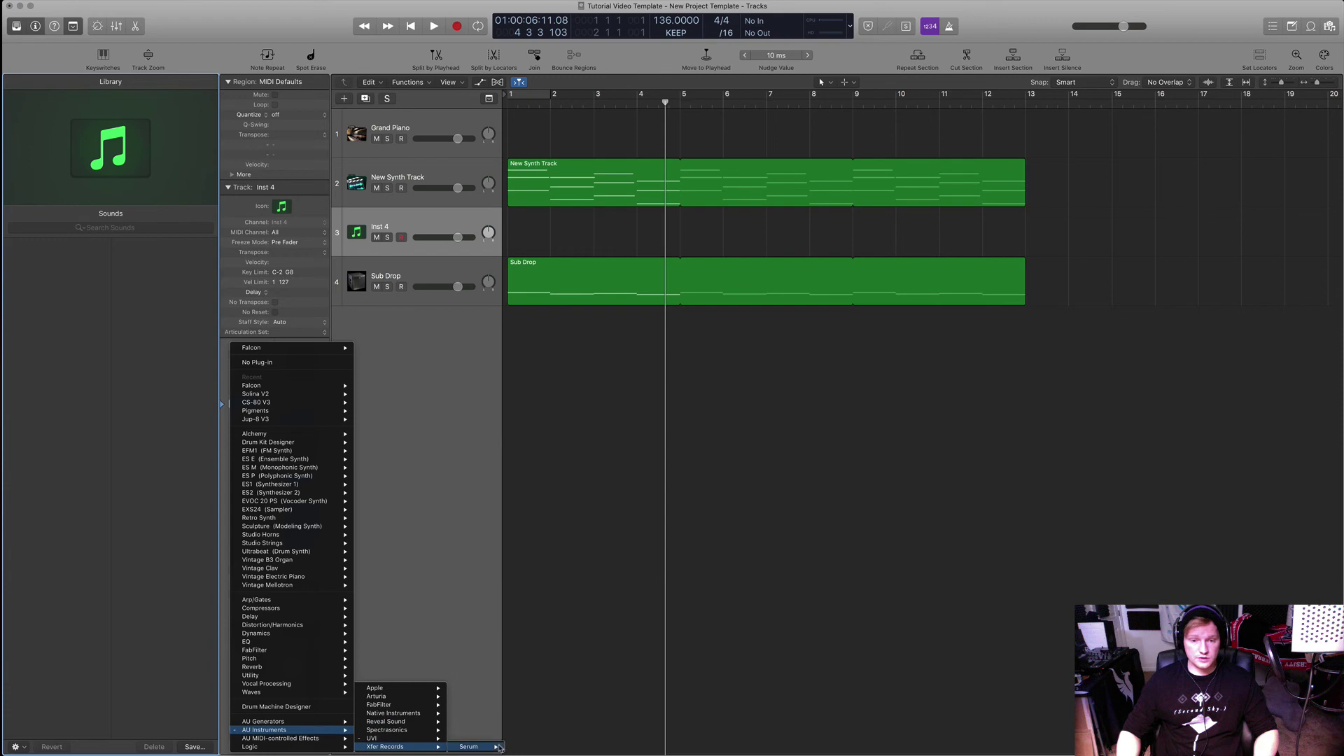
{"action": "left_click", "coordinate": [503, 739]}
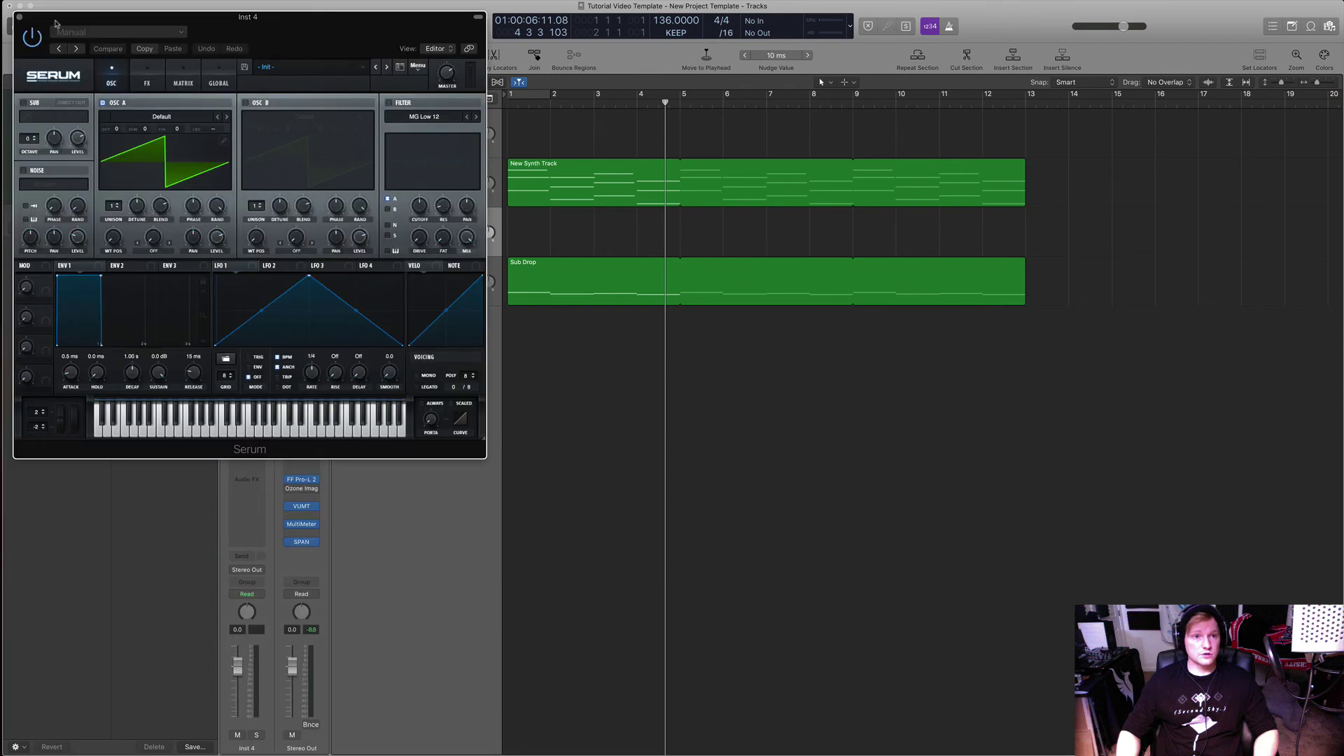
{"action": "left_click", "coordinate": [16, 26]}
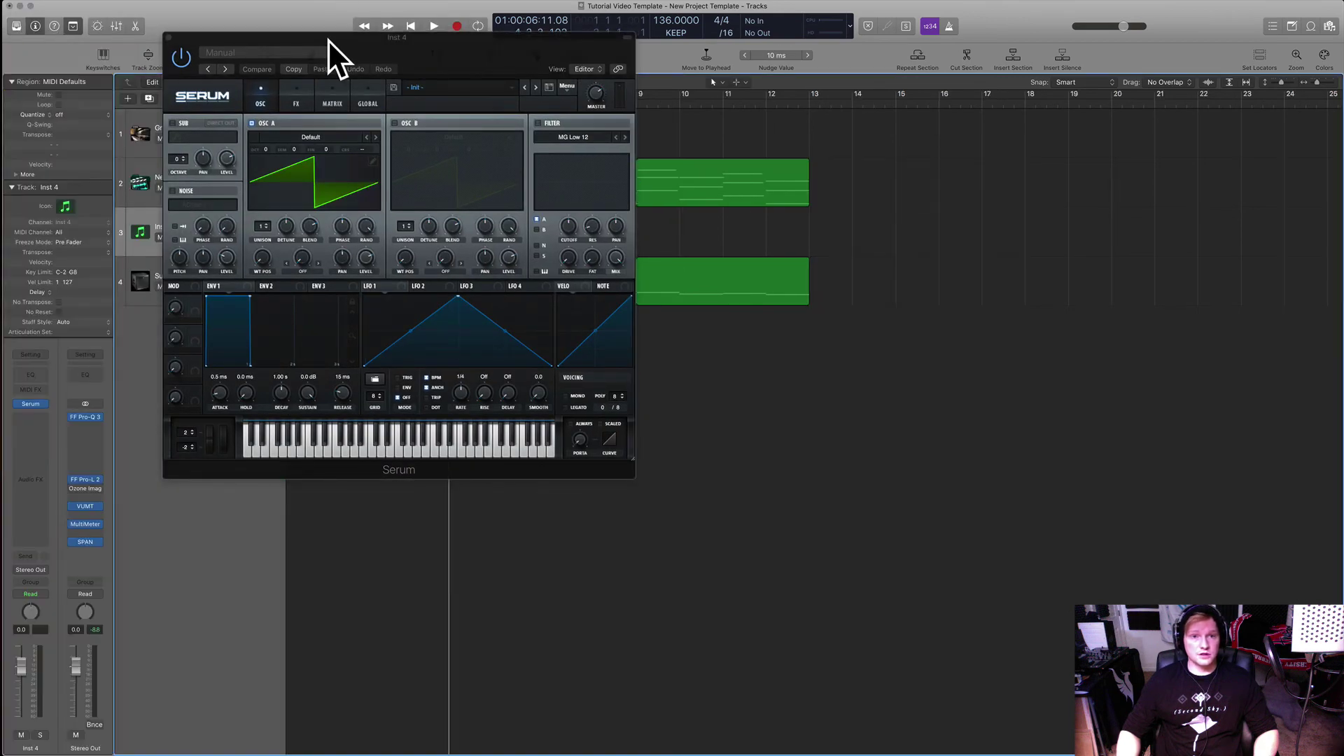
- Load the pad preset PD Emotional More [KG] in Serum and place the synth window clear of the track headers
{"action": "left_click_drag", "start_coordinate": [327, 39], "coordinate": [766, 107]}
{"action": "left_click", "coordinate": [883, 157]}
{"action": "mouse_move", "coordinate": [897, 221]}
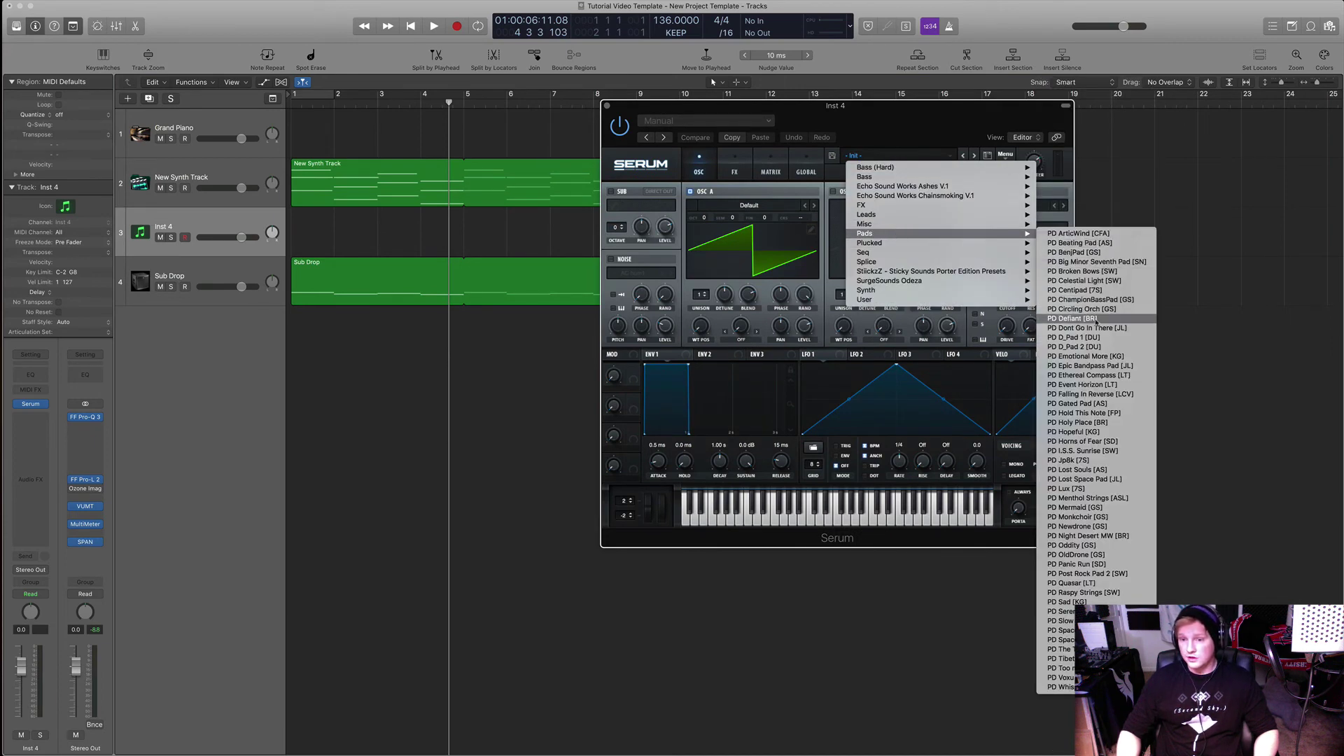
{"action": "left_click", "coordinate": [1104, 357]}
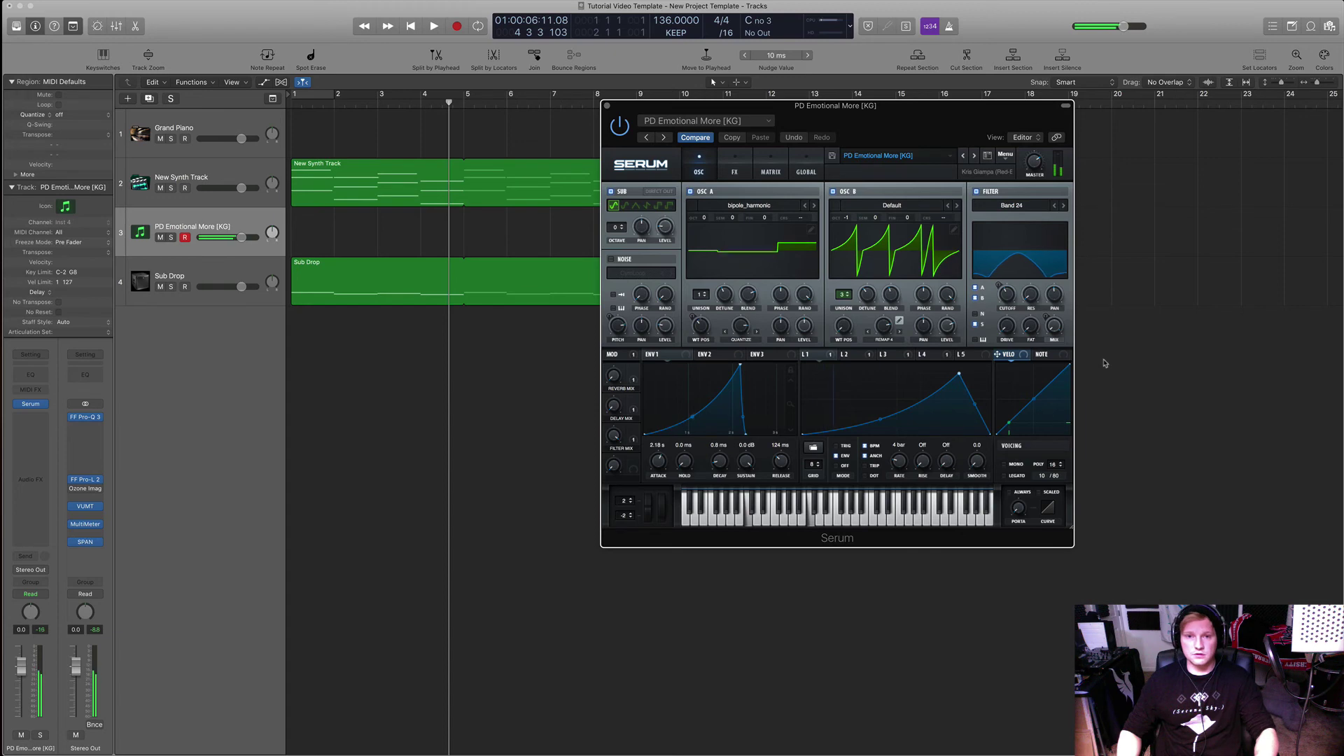
{"action": "left_click_drag", "start_coordinate": [865, 105], "coordinate": [983, 119]}
- Insert the utility Gain plug-in after Serum on the pad track and place its window beside the synth
{"action": "left_click", "coordinate": [39, 417]}
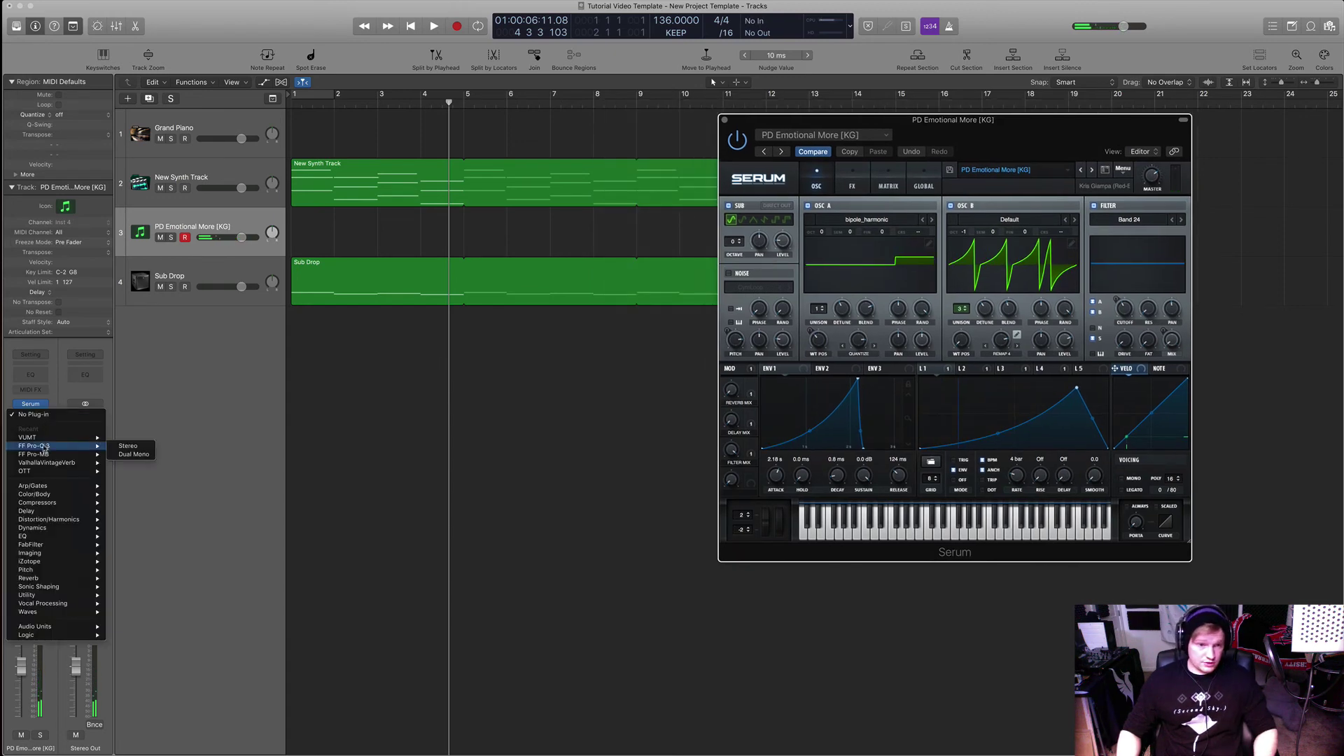
{"action": "mouse_move", "coordinate": [38, 596]}
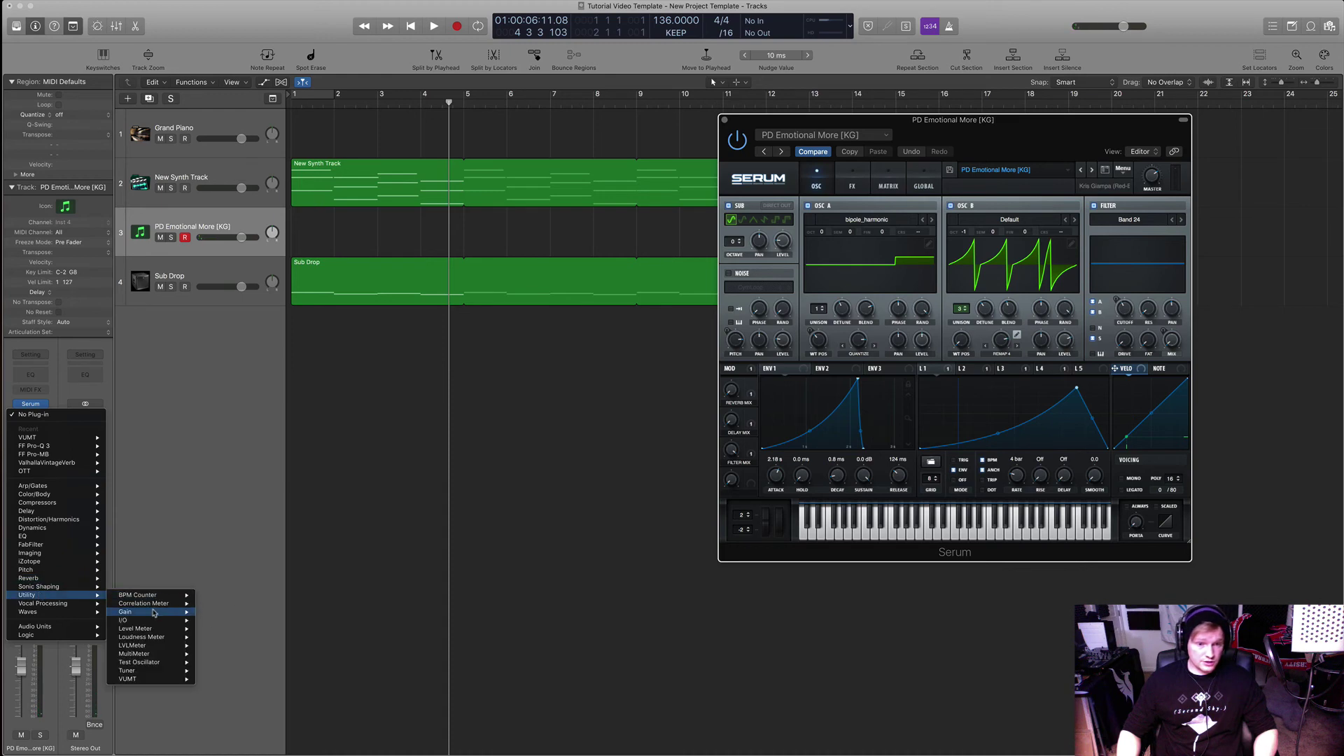
{"action": "mouse_move", "coordinate": [155, 613]}
{"action": "left_click", "coordinate": [221, 613]}
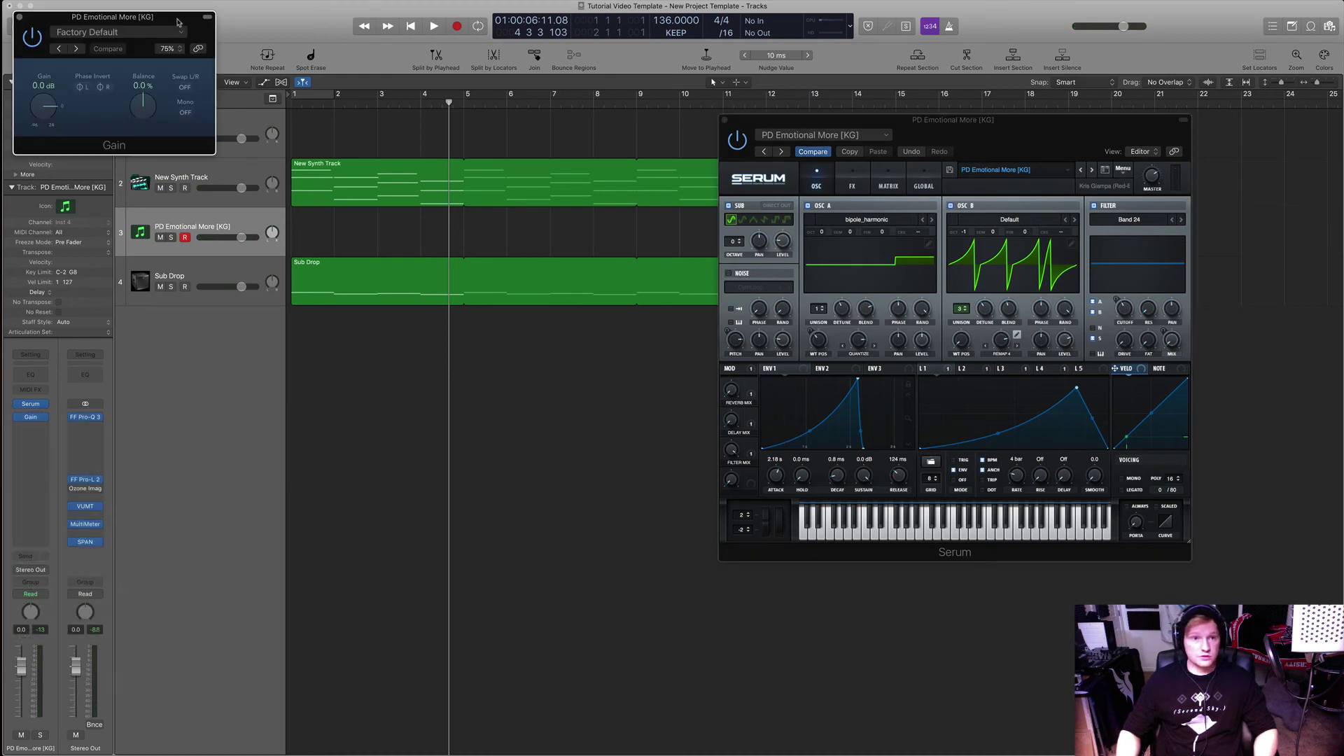
{"action": "left_click_drag", "start_coordinate": [178, 22], "coordinate": [572, 207]}
{"action": "left_click_drag", "start_coordinate": [487, 201], "coordinate": [554, 238]}
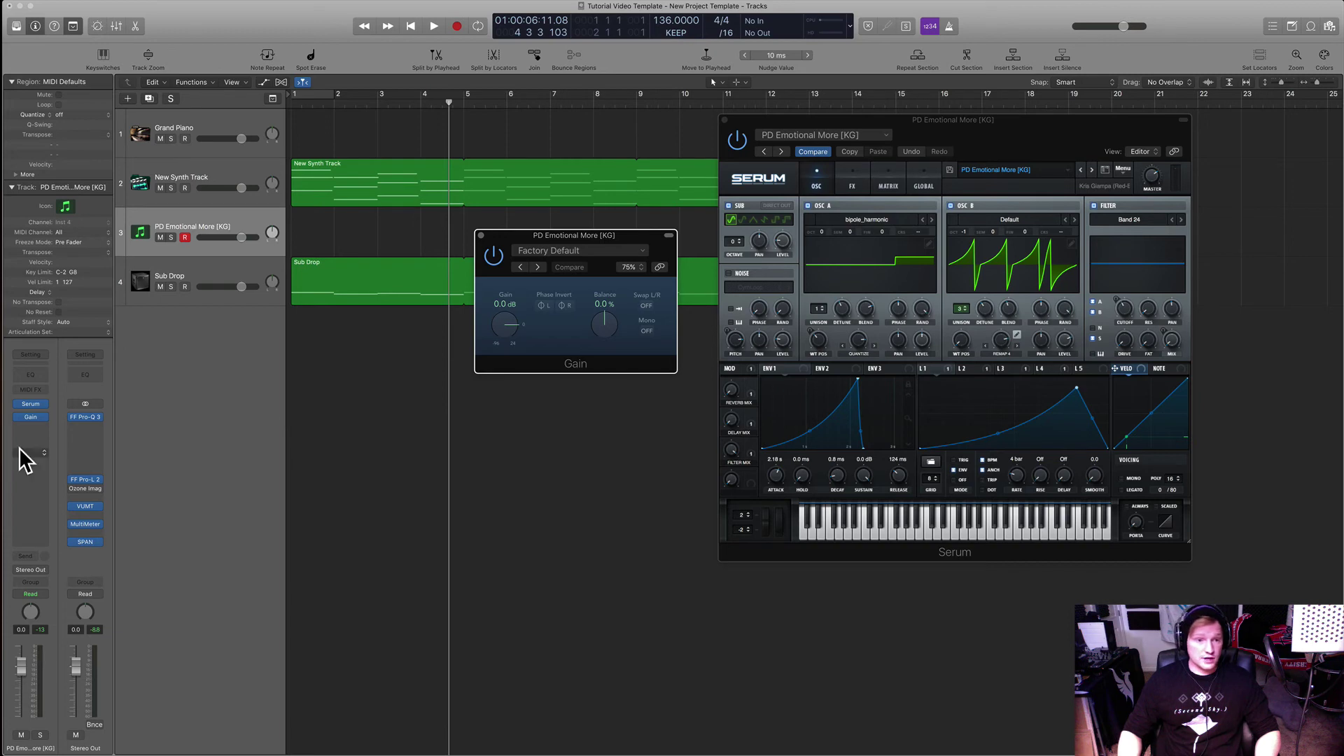
- Insert a stereo FabFilter Pro-Q 3 after the Gain plug-in on the pad track and move its window below the title area
{"action": "left_click", "coordinate": [30, 425]}
{"action": "mouse_move", "coordinate": [61, 463]}
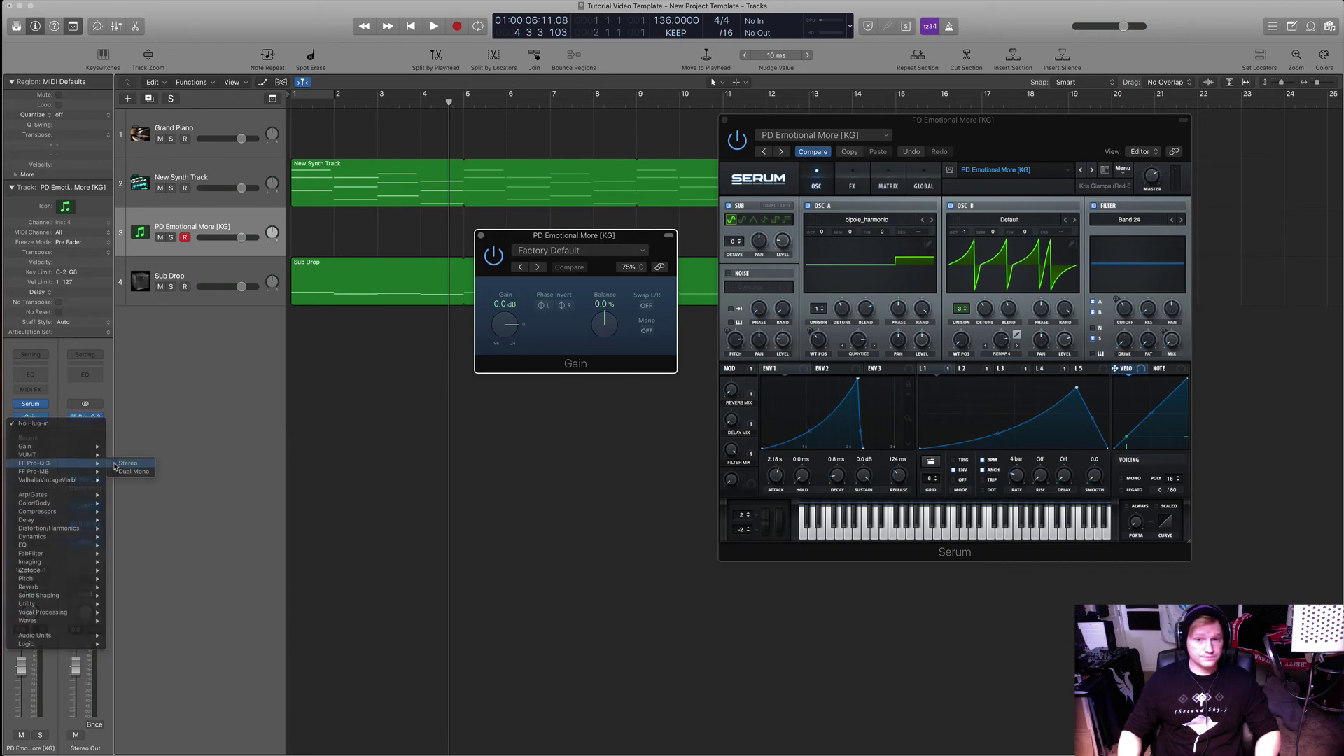
{"action": "left_click", "coordinate": [119, 464]}
{"action": "left_click_drag", "start_coordinate": [320, 22], "coordinate": [374, 261]}
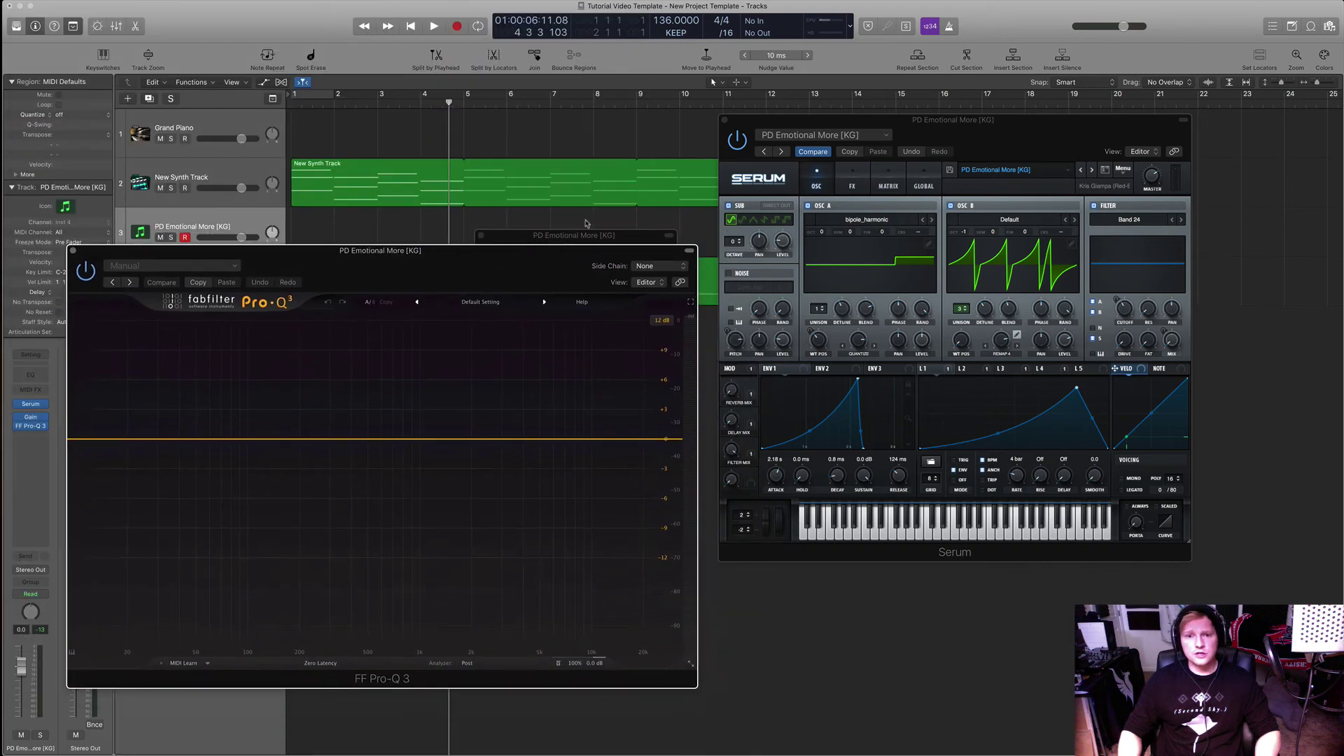
- Arrange the Gain and Pro-Q 3 windows away from the tracks and copy the New Synth Track's chord region onto the pad track
{"action": "left_click_drag", "start_coordinate": [586, 235], "coordinate": [1242, 277]}
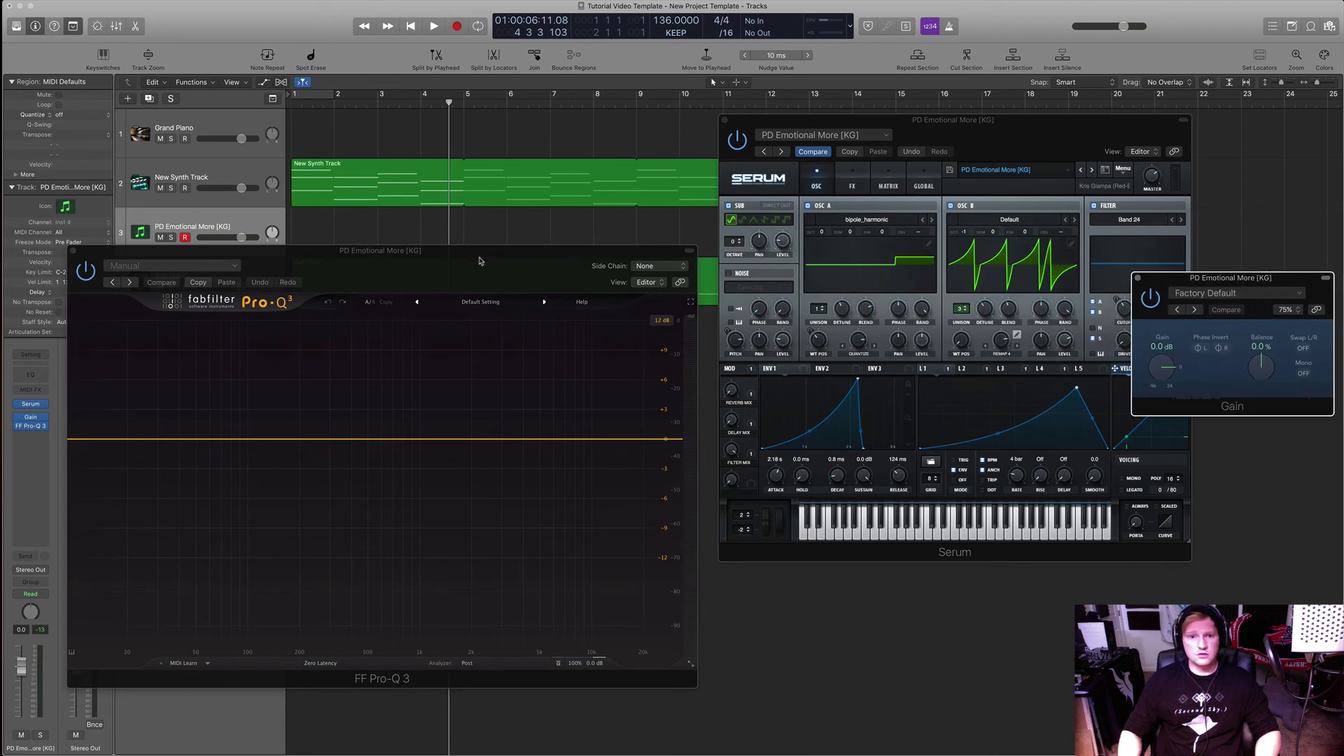
{"action": "left_click_drag", "start_coordinate": [480, 261], "coordinate": [440, 344]}
{"action": "left_click_drag", "start_coordinate": [393, 178], "coordinate": [395, 227]}
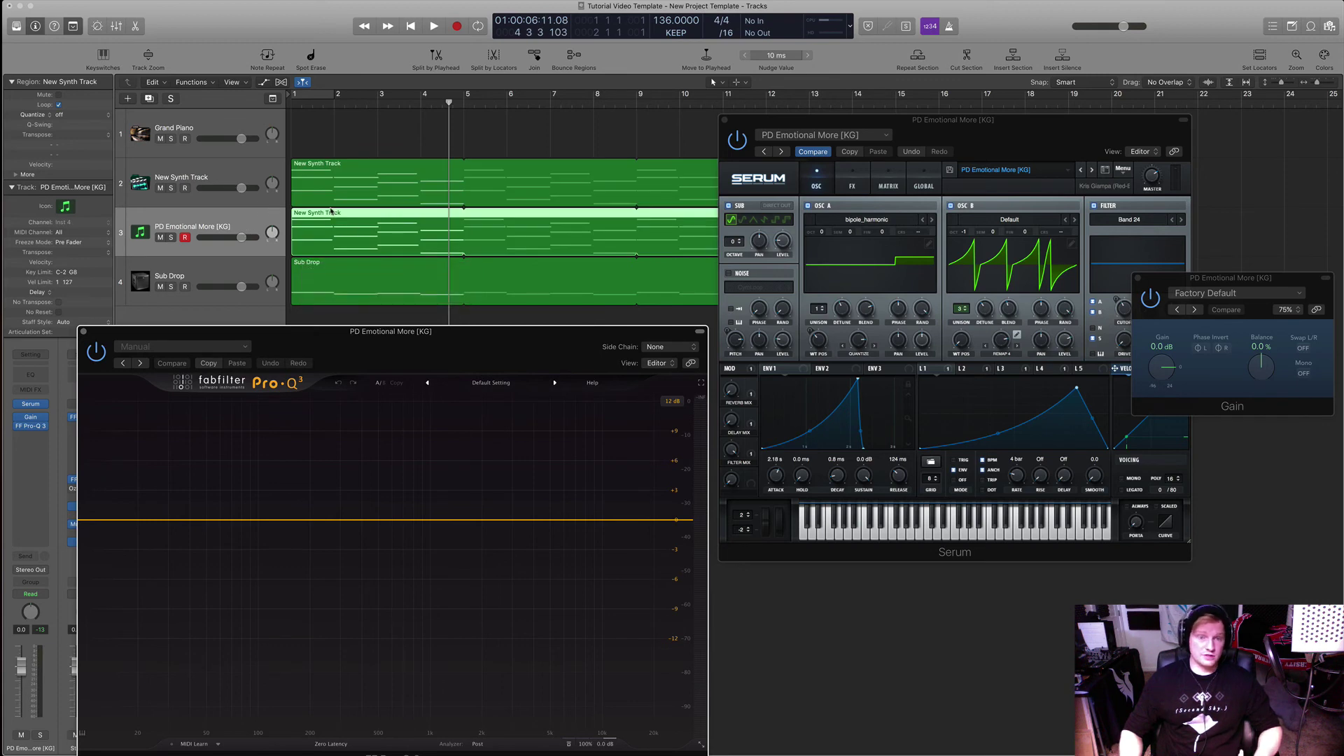
- Play the layers from the start and lower the pad track's Gain plug-in to about -4.7 dB
{"action": "key", "text": "Return"}
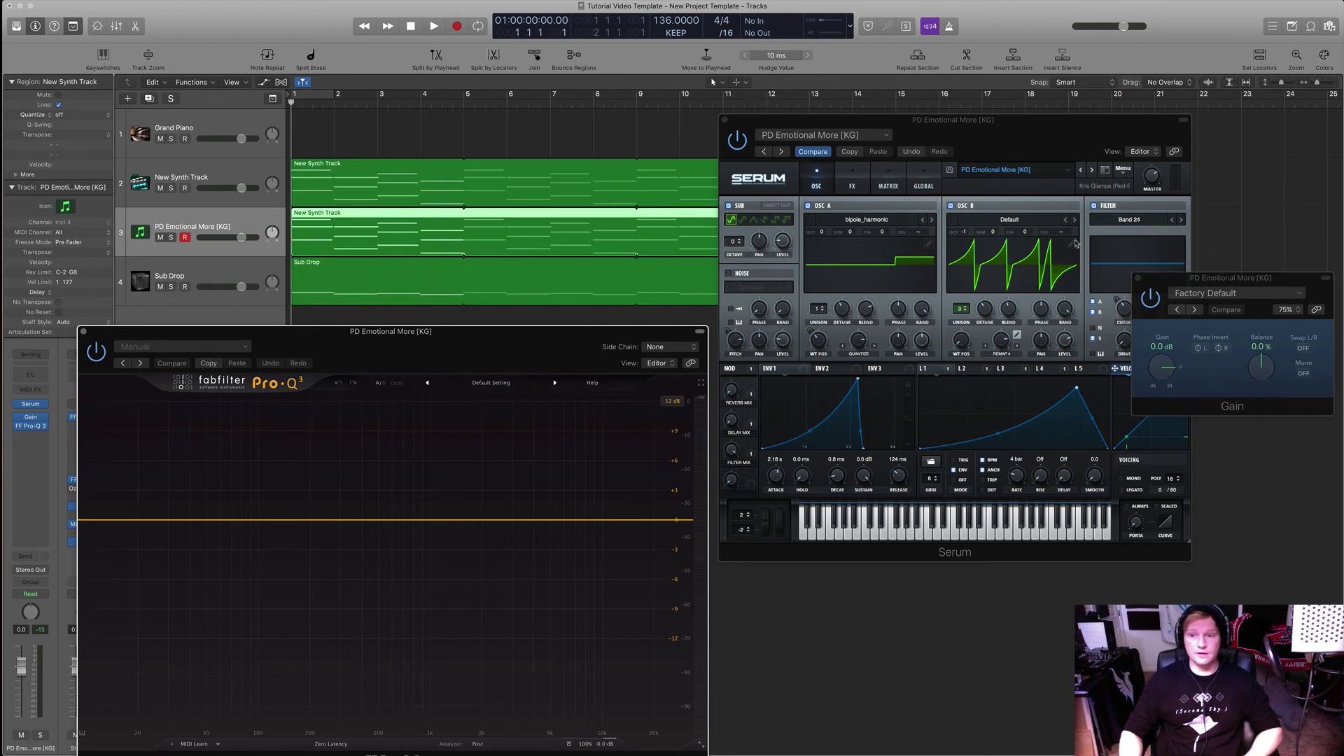
{"action": "left_click_drag", "start_coordinate": [1225, 282], "coordinate": [1270, 277]}
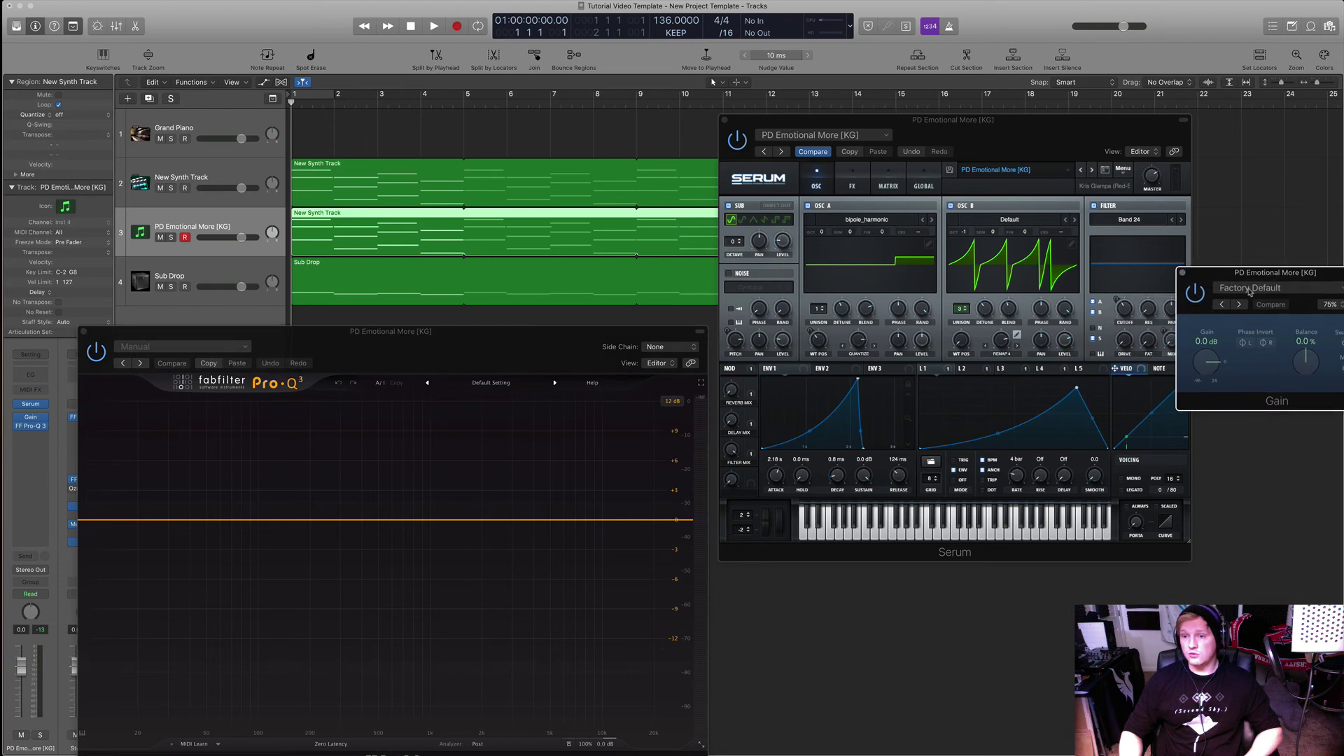
{"action": "key", "text": "space"}
{"action": "left_click_drag", "start_coordinate": [1205, 362], "coordinate": [1204, 372]}
{"action": "key", "text": "space"}
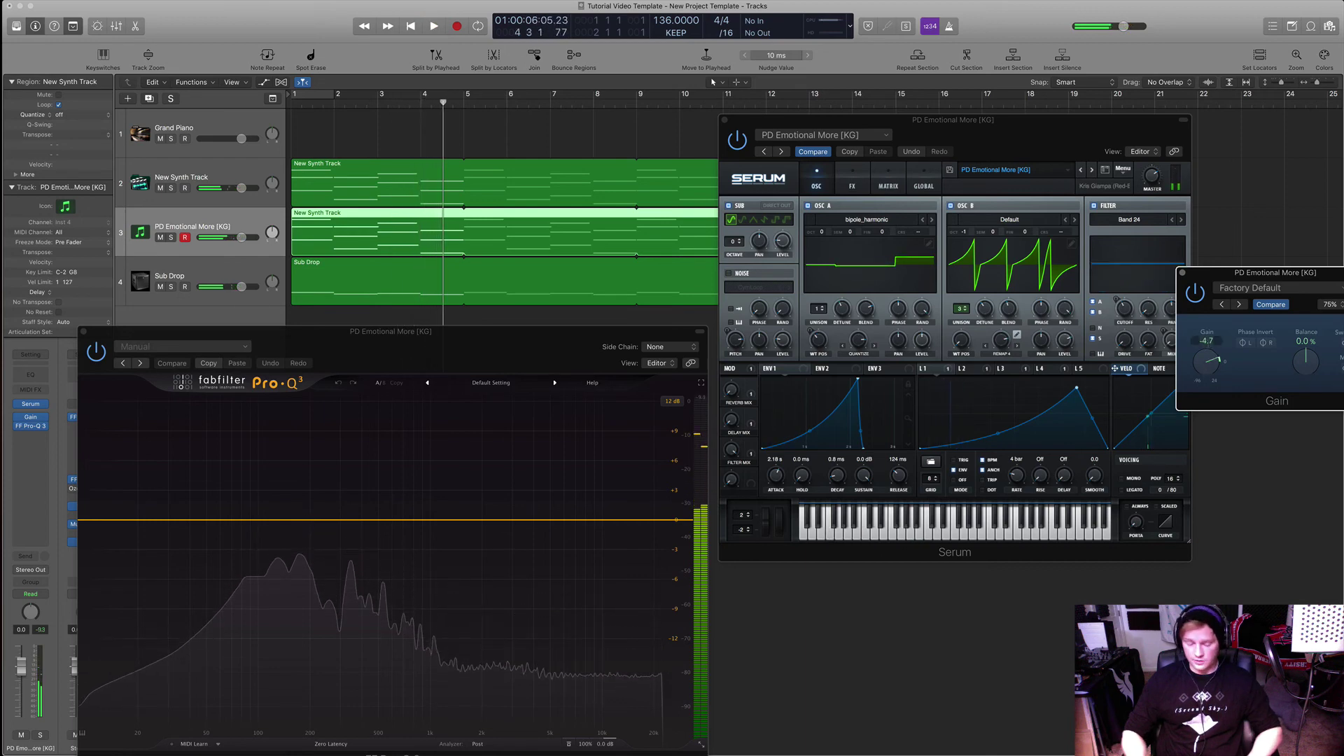
- Close the pad's Gain and Serum windows and move its Pro-Q 3 window clear of the track headers
{"action": "left_click", "coordinate": [1181, 272]}
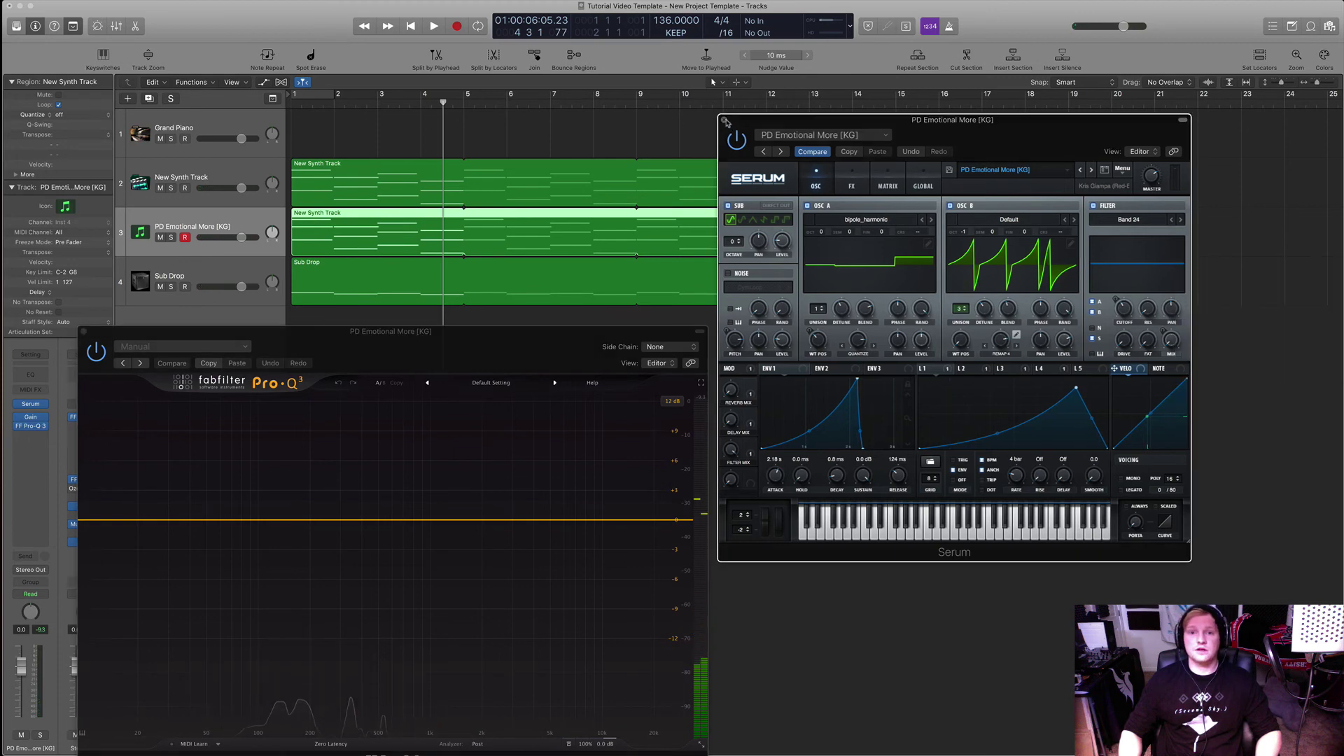
{"action": "left_click", "coordinate": [725, 121]}
{"action": "left_click_drag", "start_coordinate": [540, 354], "coordinate": [992, 238]}
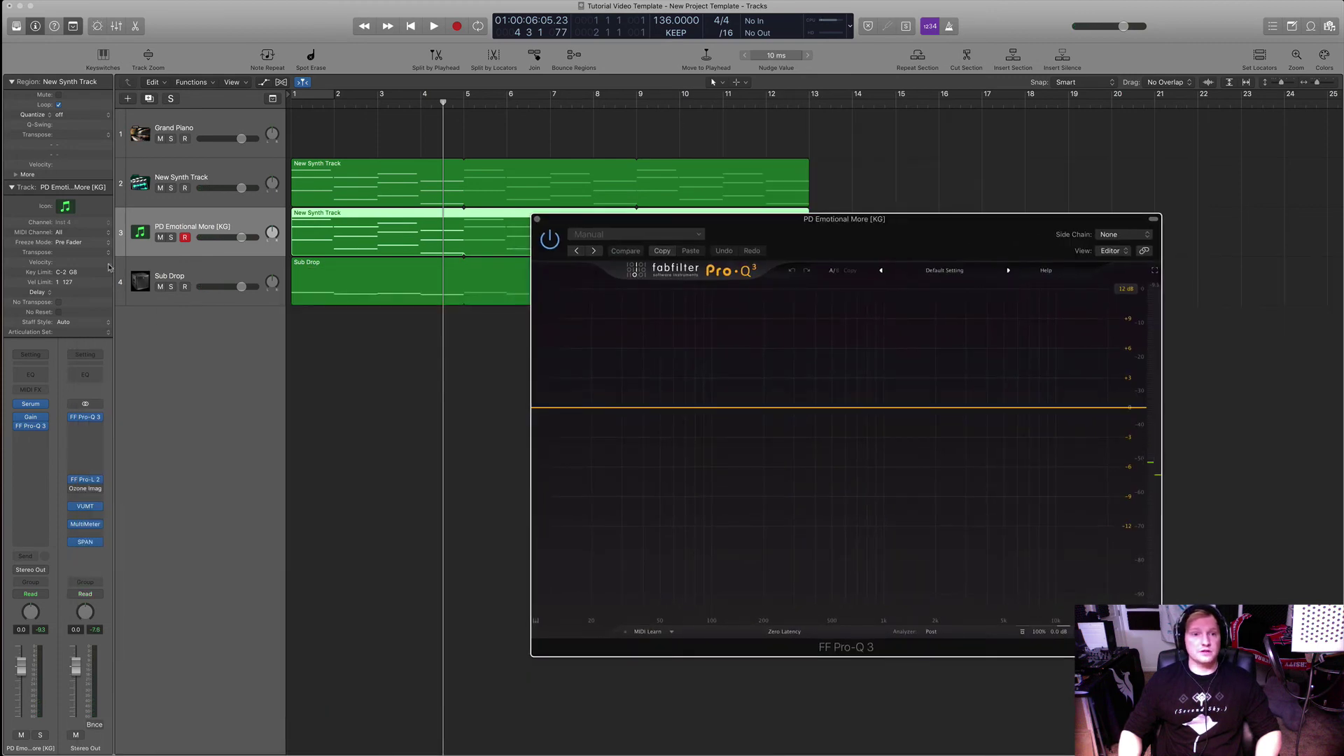
- Mute New Synth Track during playback and cut the pad's low end in Pro-Q 3 with a steep low shelf at -30 dB
{"action": "left_click", "coordinate": [161, 187]}
{"action": "key", "text": "Return"}
{"action": "key", "text": "space"}
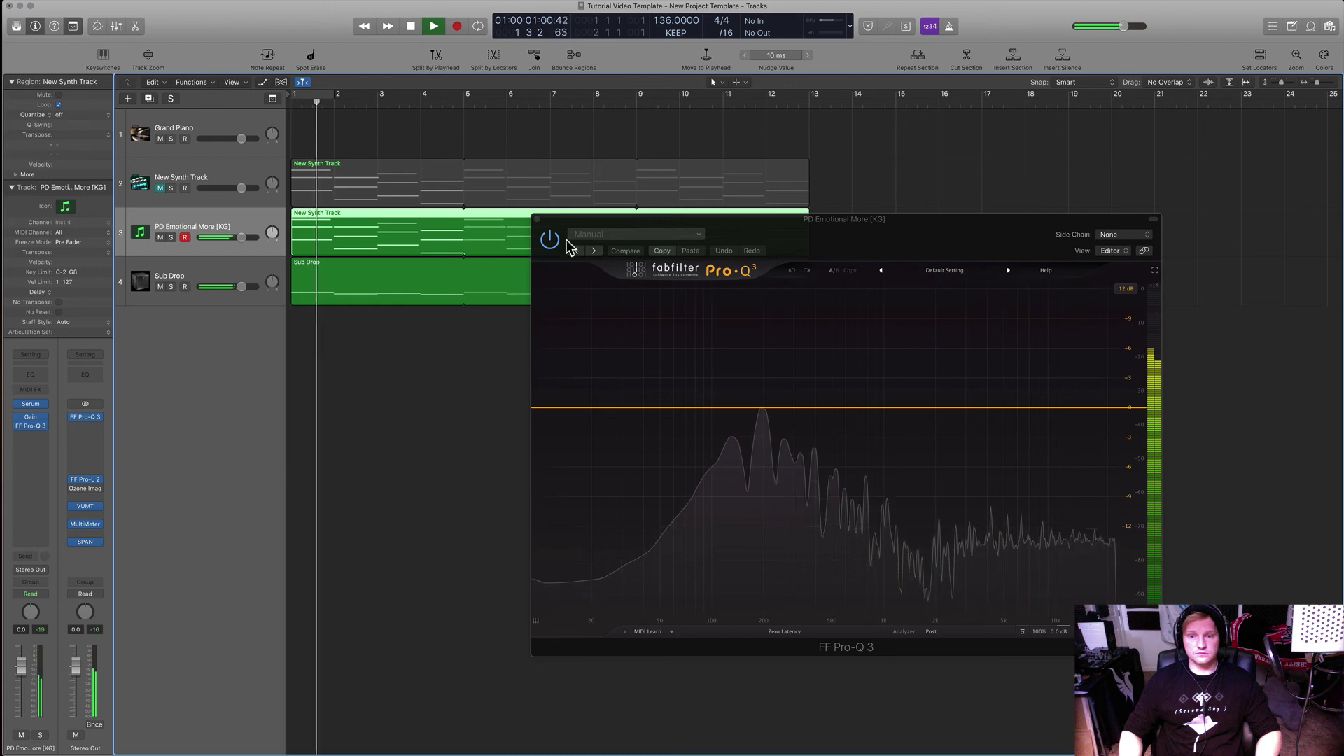
{"action": "left_click", "coordinate": [537, 417]}
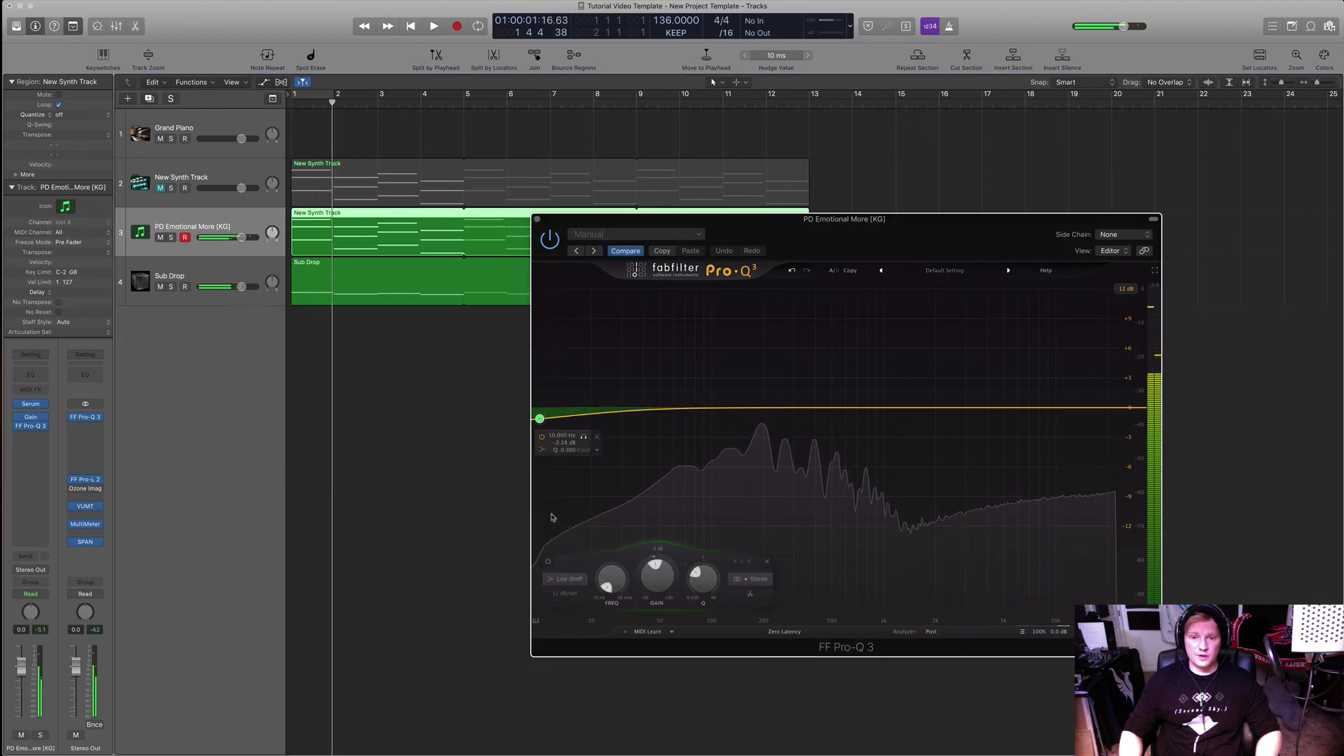
{"action": "left_click", "coordinate": [561, 597]}
{"action": "left_click", "coordinate": [570, 680]}
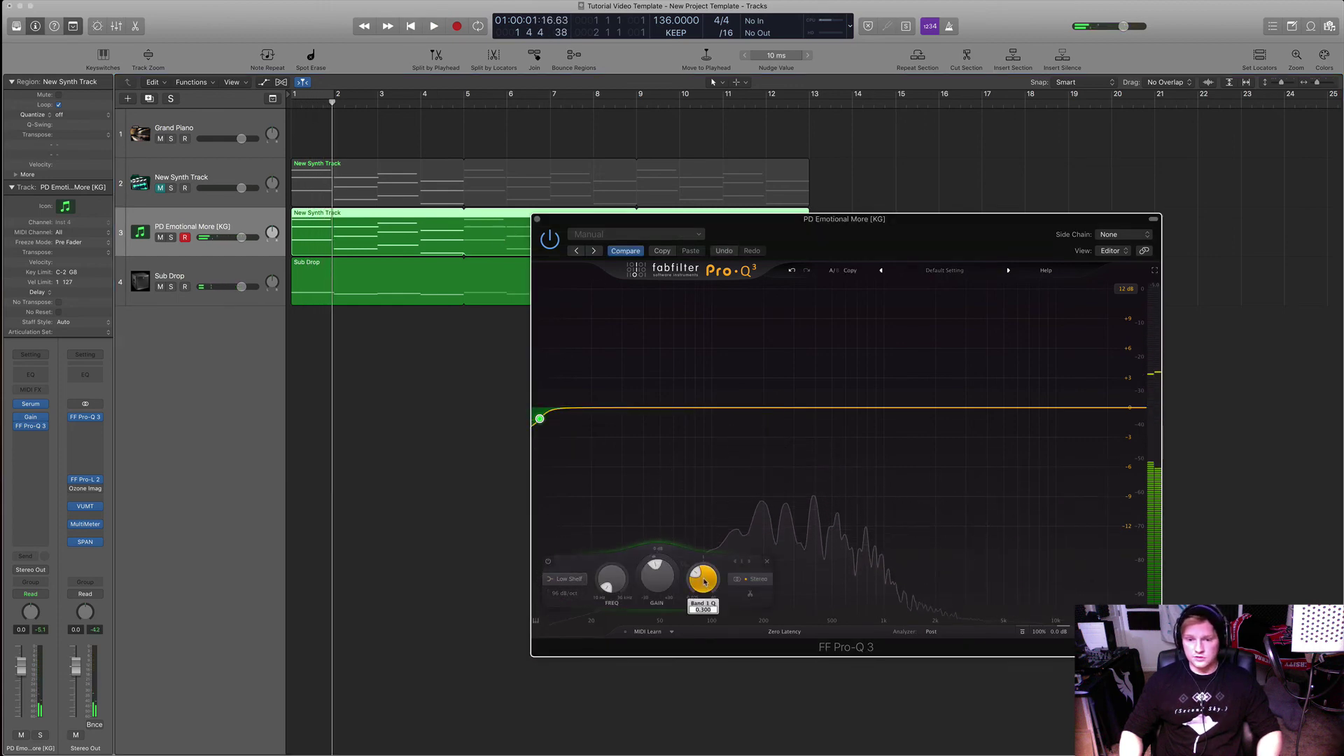
{"action": "left_click_drag", "start_coordinate": [656, 577], "coordinate": [599, 579]}
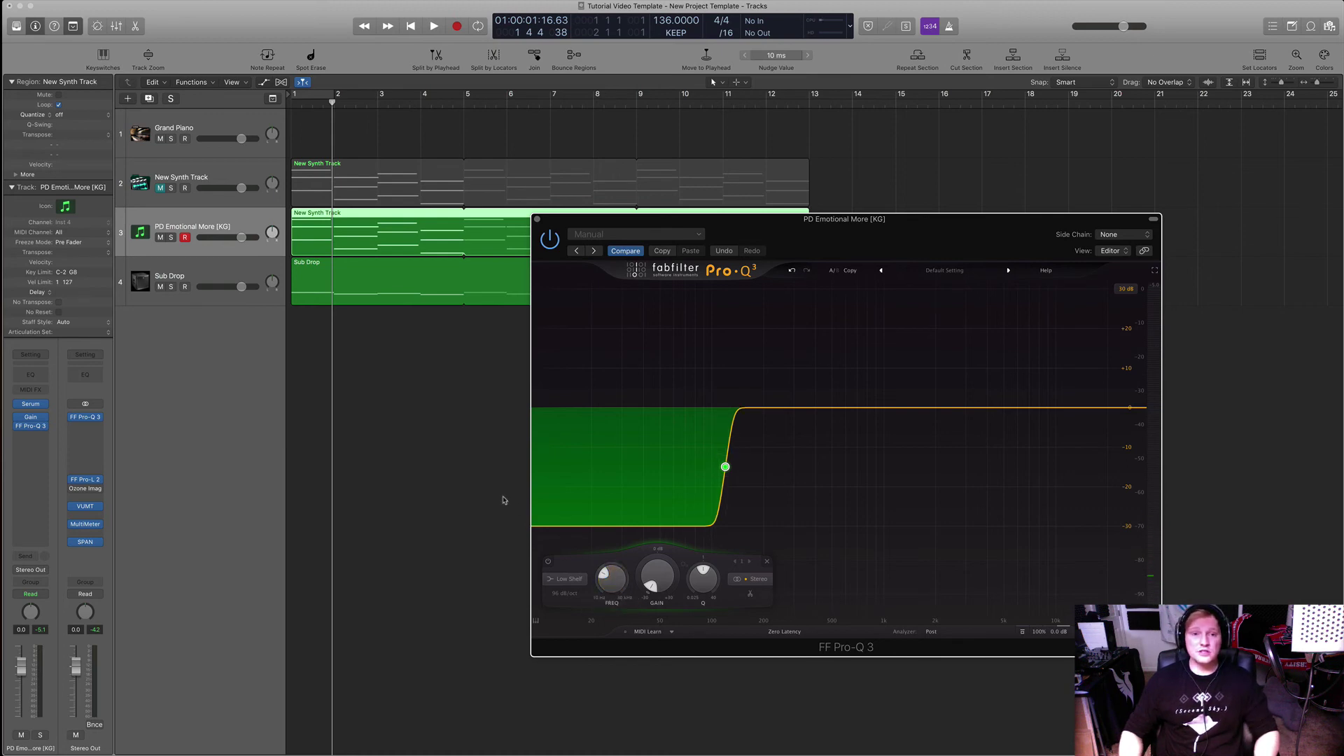
- Replay the pad with the sub and cut its resonant peak with a narrow bell of about -3.75 dB near 198 Hz
{"action": "key", "text": "Return"}
{"action": "key", "text": "space"}
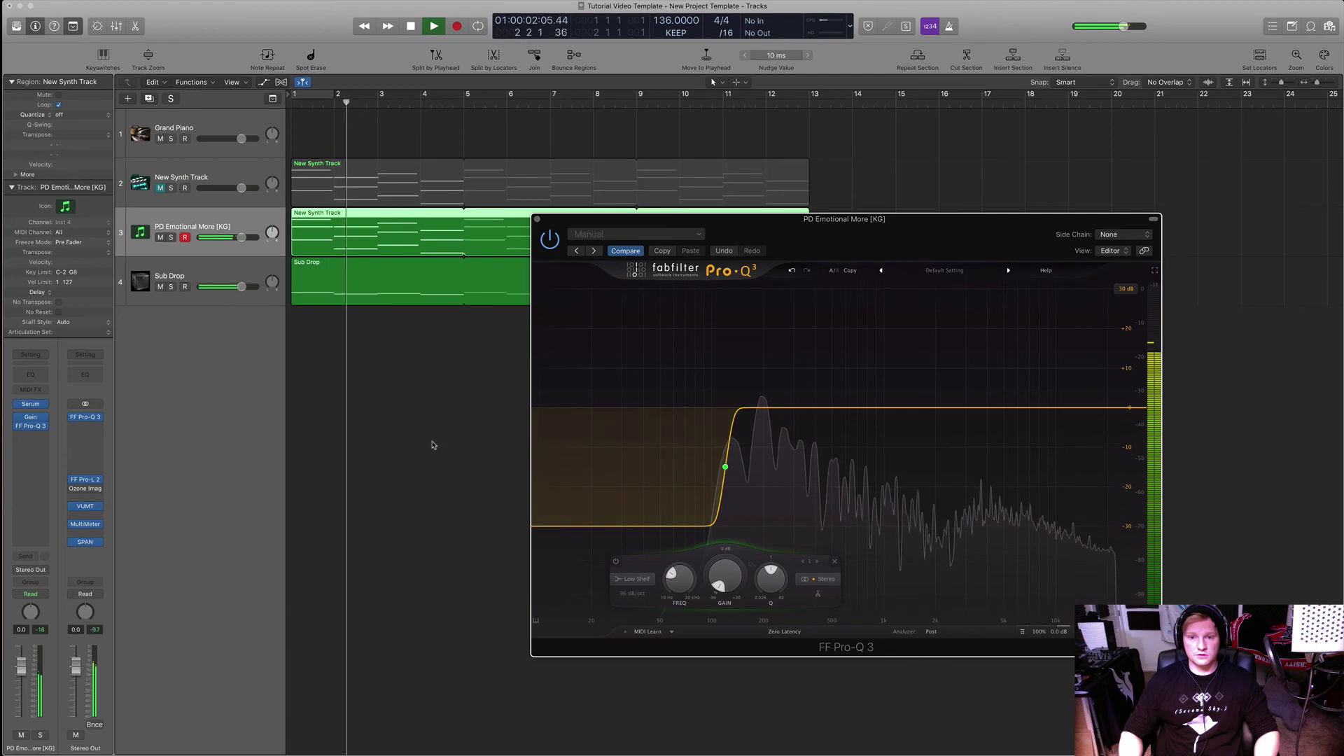
{"action": "key", "text": "space"}
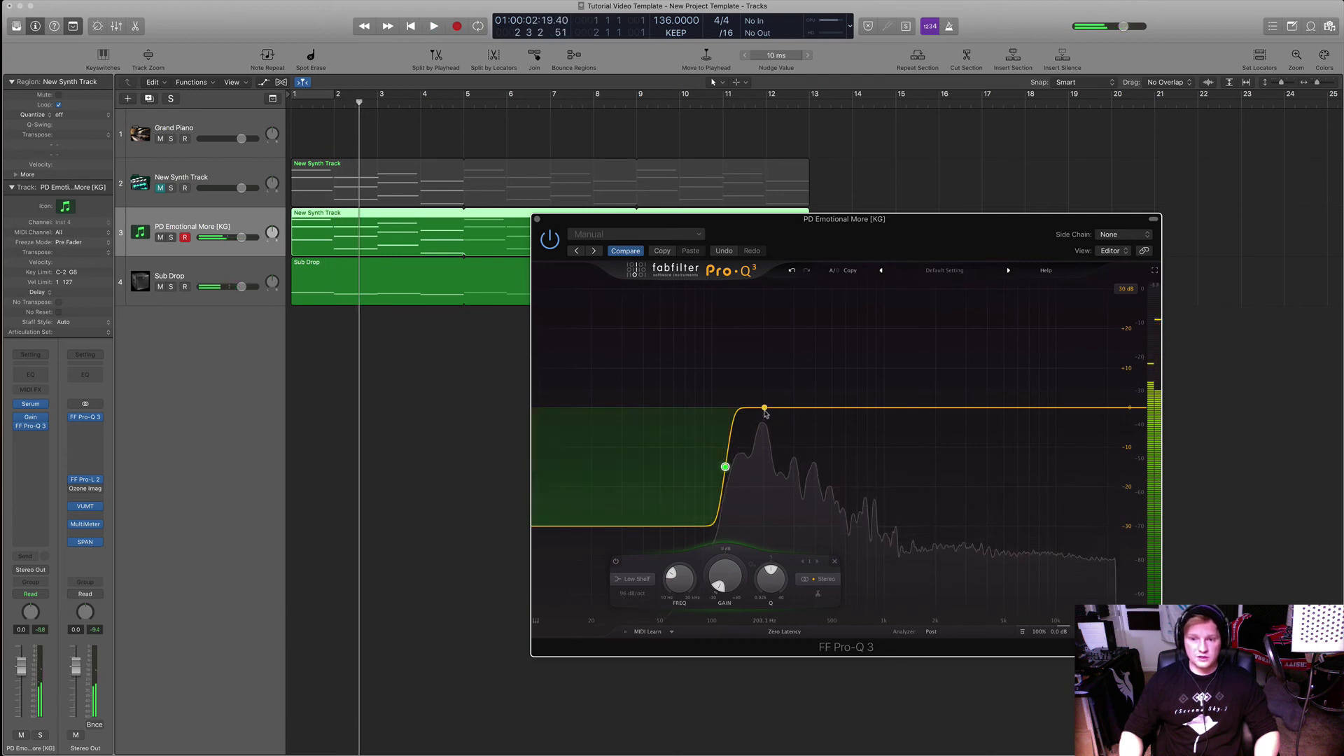
{"action": "key", "text": "Return"}
{"action": "key", "text": "space"}
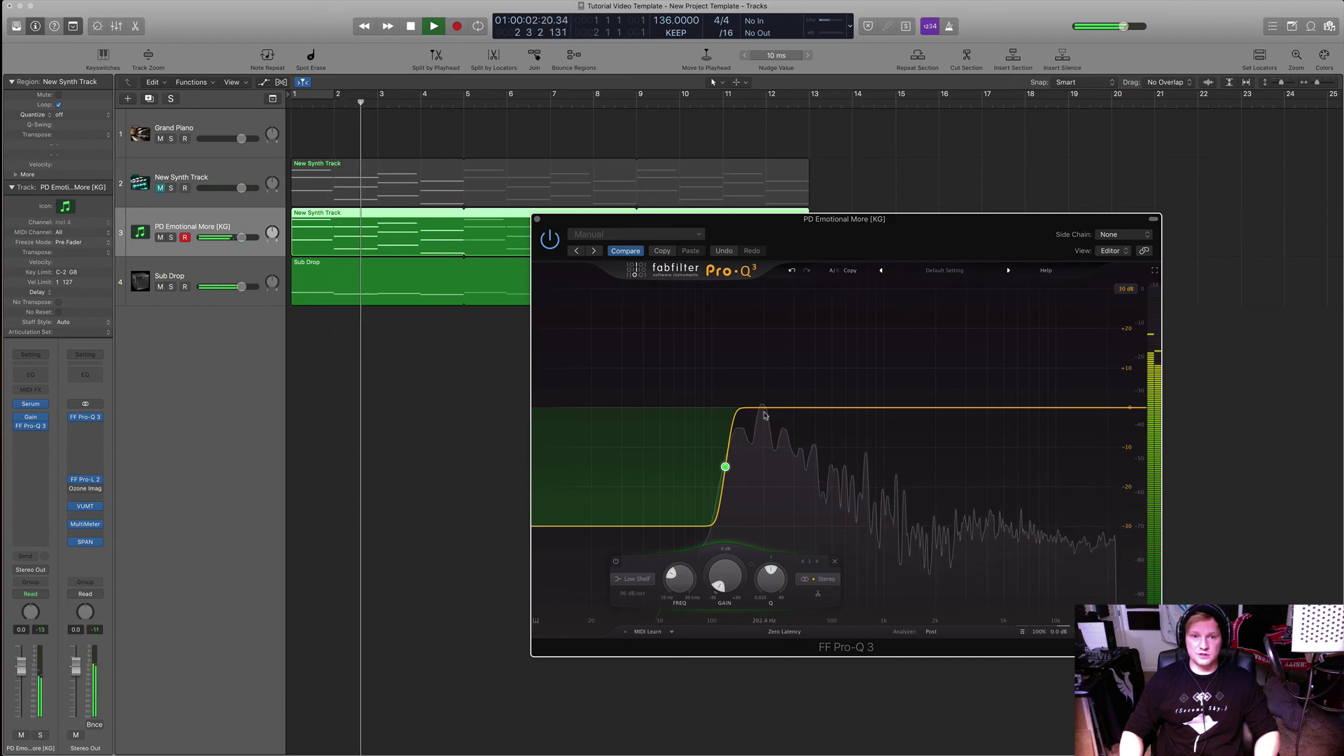
{"action": "double_click", "coordinate": [762, 414]}
{"action": "left_click_drag", "start_coordinate": [763, 419], "coordinate": [763, 426]}
{"action": "key", "text": "space"}
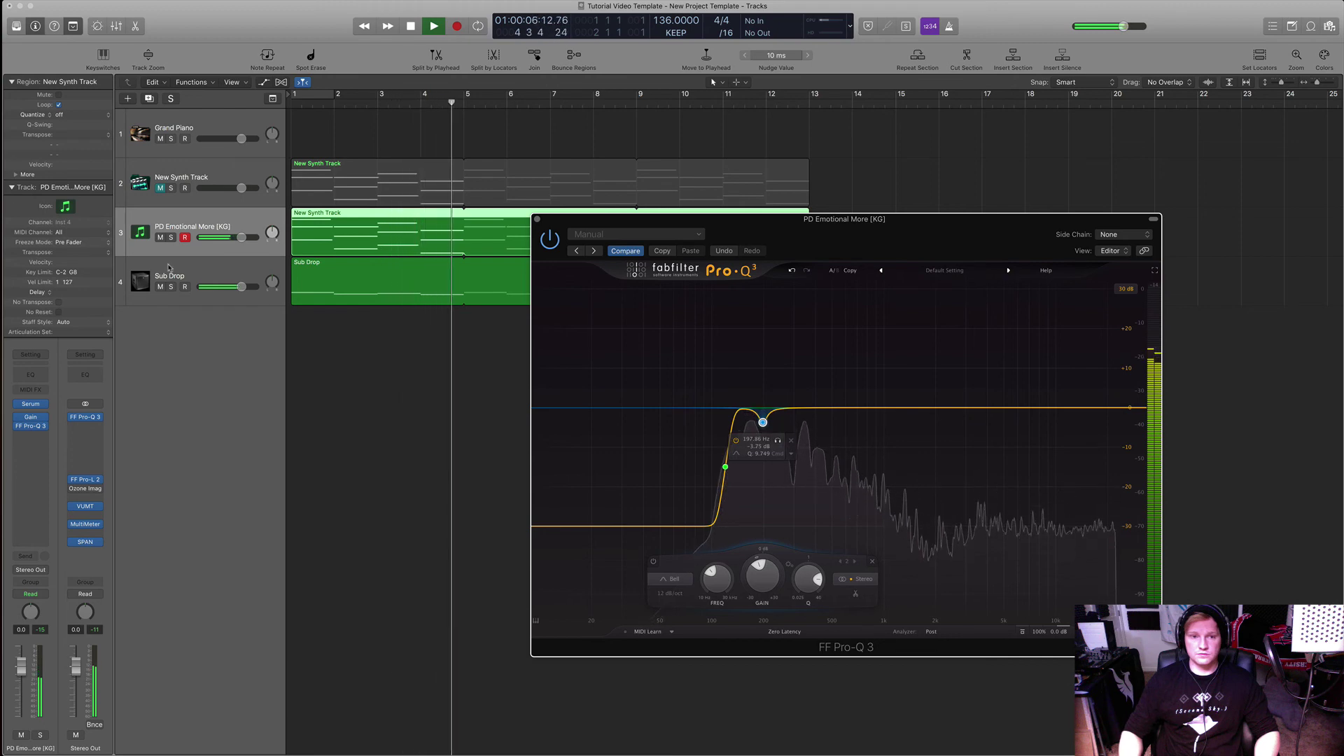
- Mute the Sub Drop track and listen to the equalized pad on its own from the start
{"action": "left_click", "coordinate": [446, 338]}
{"action": "key", "text": "space"}
{"action": "key", "text": "Return"}
{"action": "key", "text": "space"}
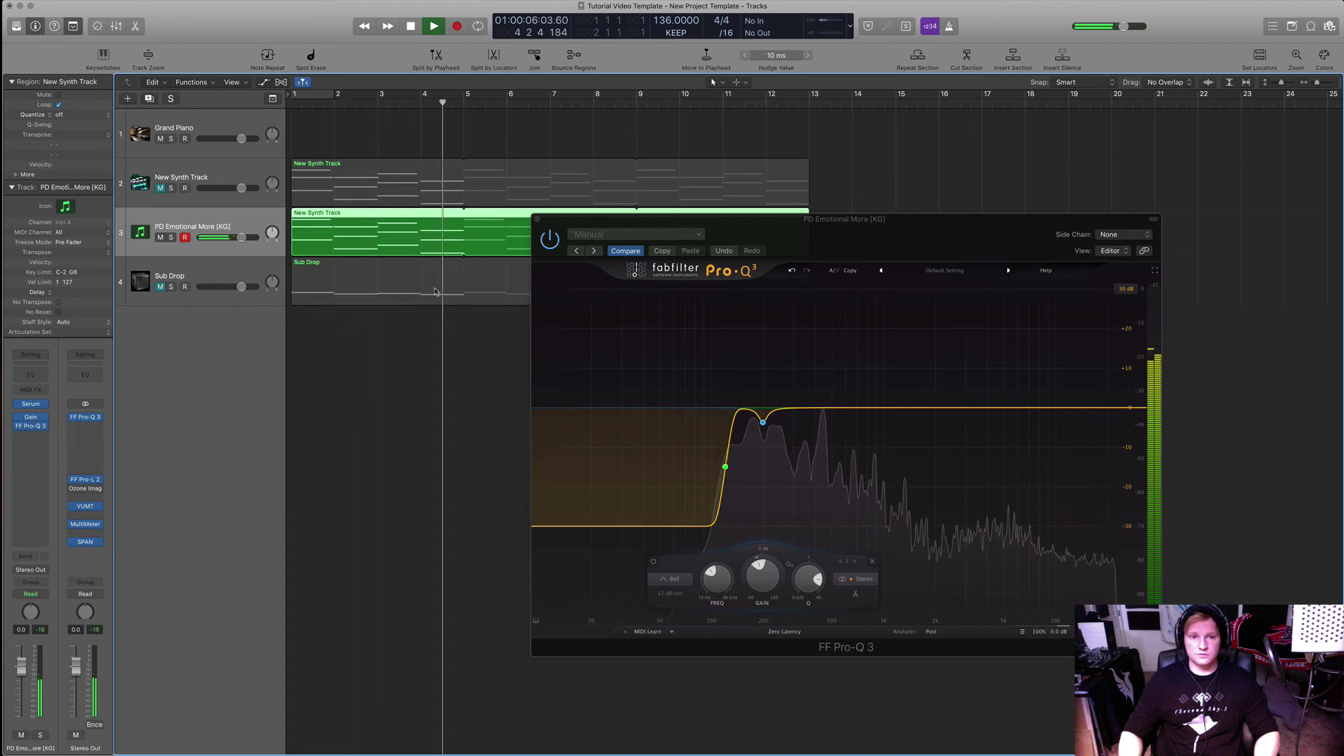
{"action": "key", "text": "space"}
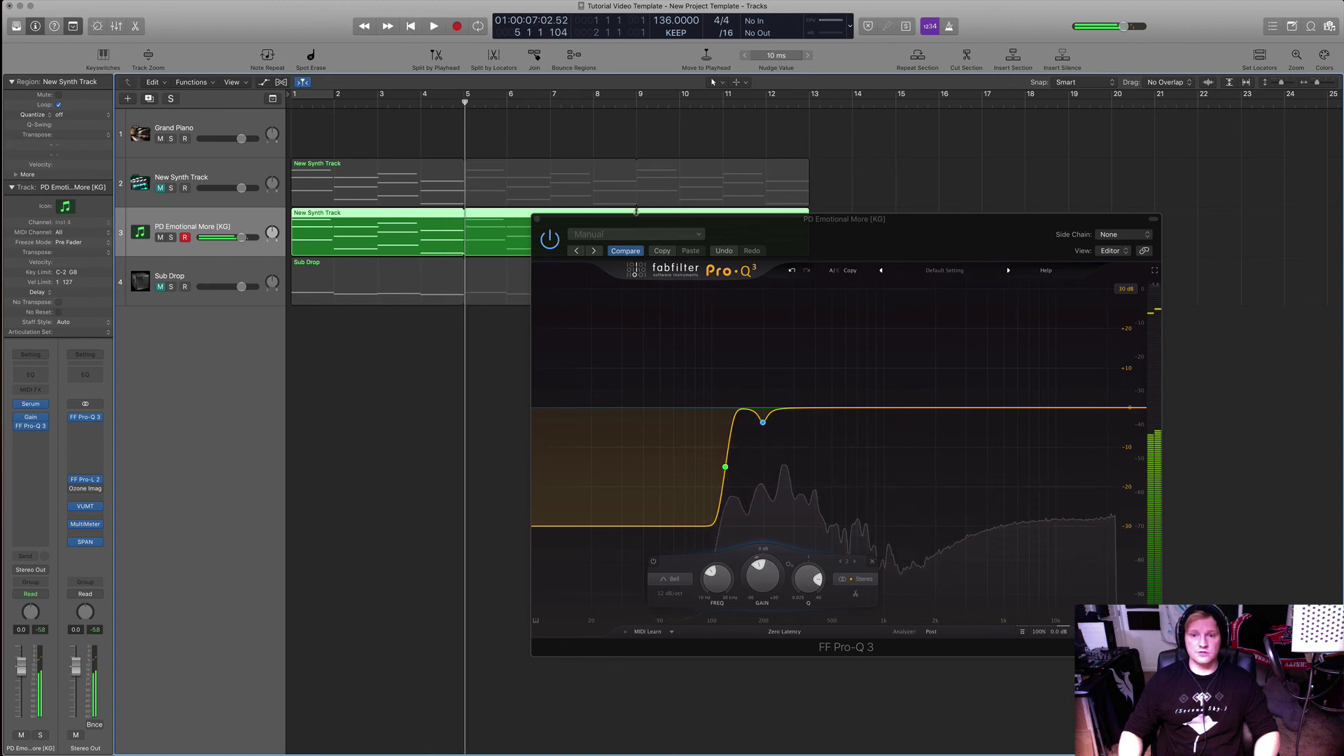
- Close the Pro-Q 3 window, unmute the Sub Drop and New Synth Track, and return the playhead to the start
{"action": "left_click_drag", "start_coordinate": [559, 222], "coordinate": [583, 223]}
{"action": "left_click", "coordinate": [561, 219]}
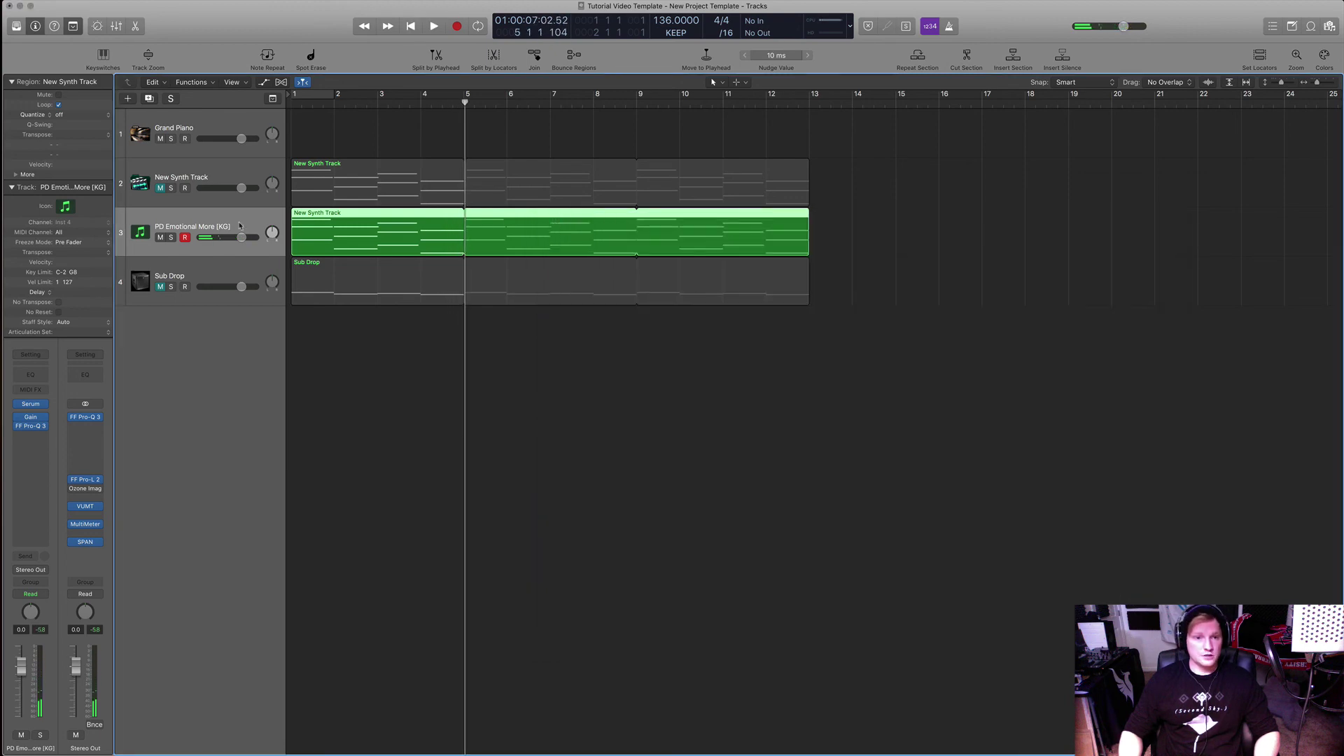
{"action": "left_click", "coordinate": [160, 286]}
{"action": "left_click", "coordinate": [161, 187]}
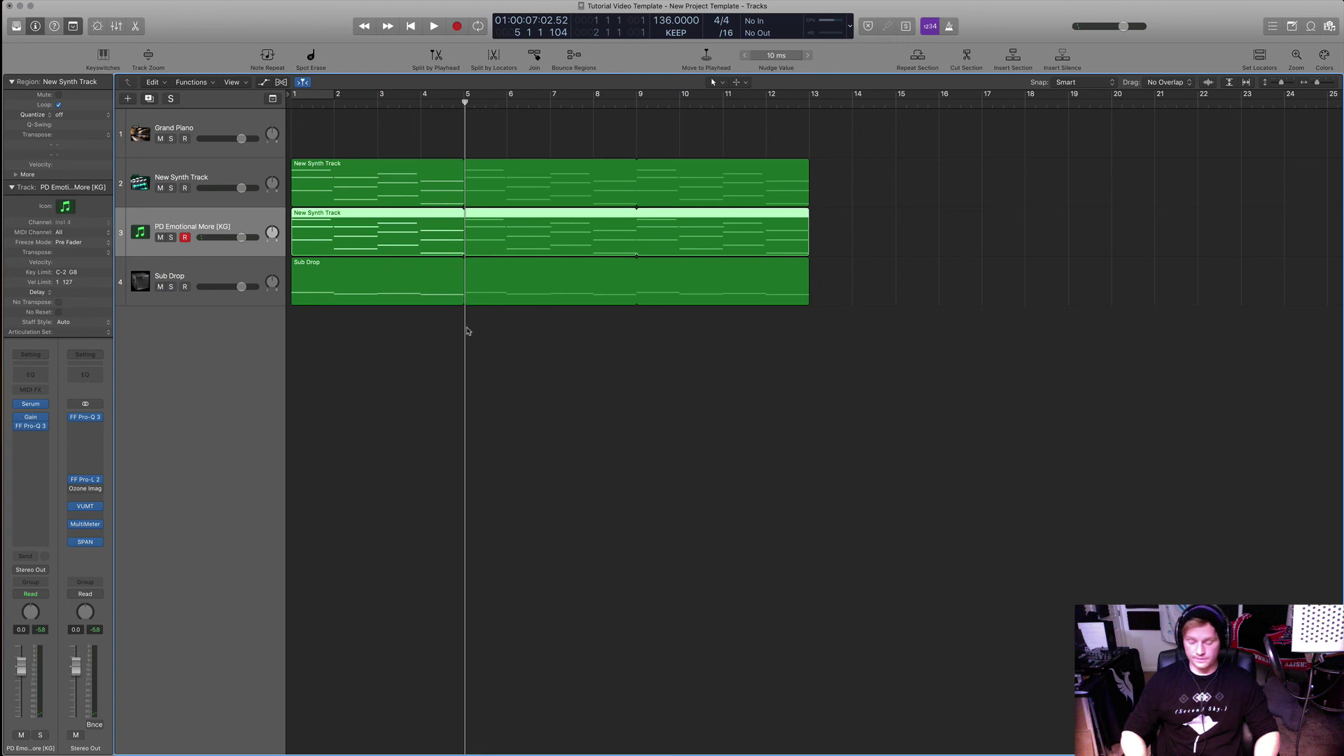
{"action": "key", "text": "Return"}
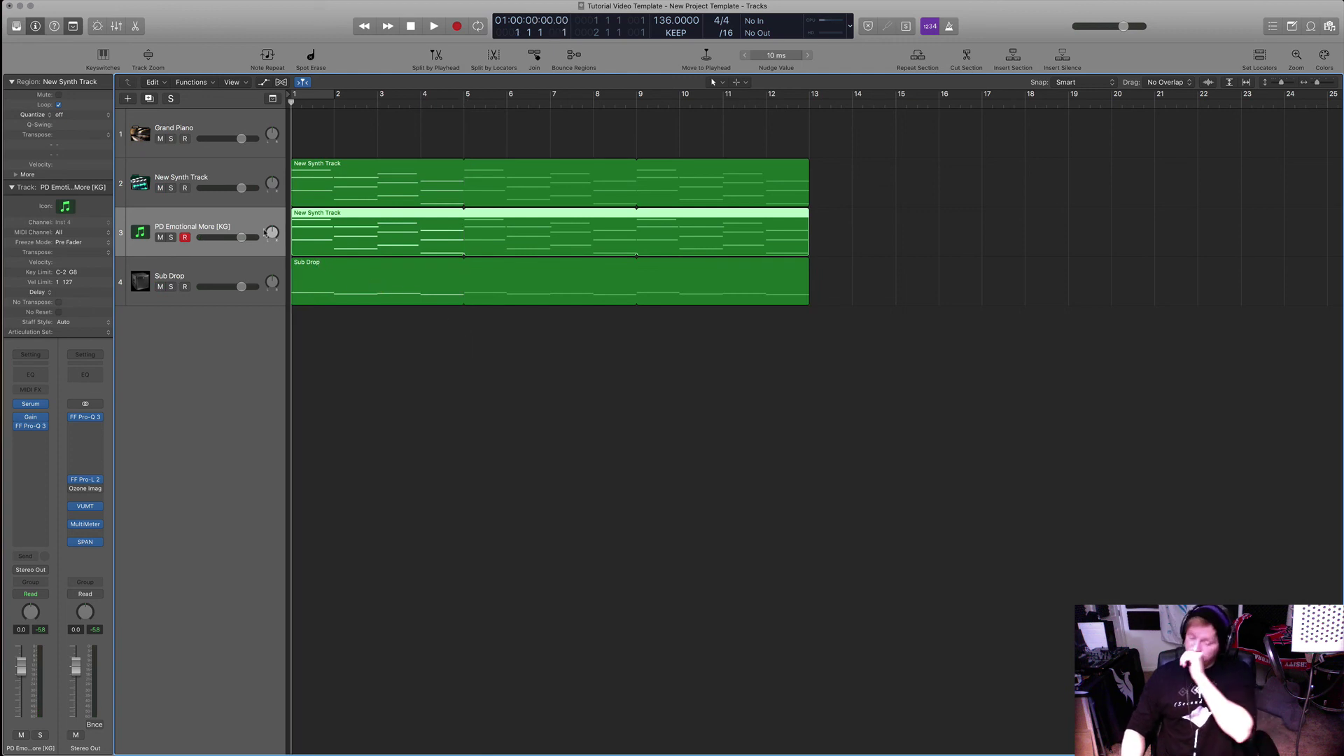
- Examine the pad region in the piano roll and audition the individual notes of its first chord
{"action": "double_click", "coordinate": [389, 237]}
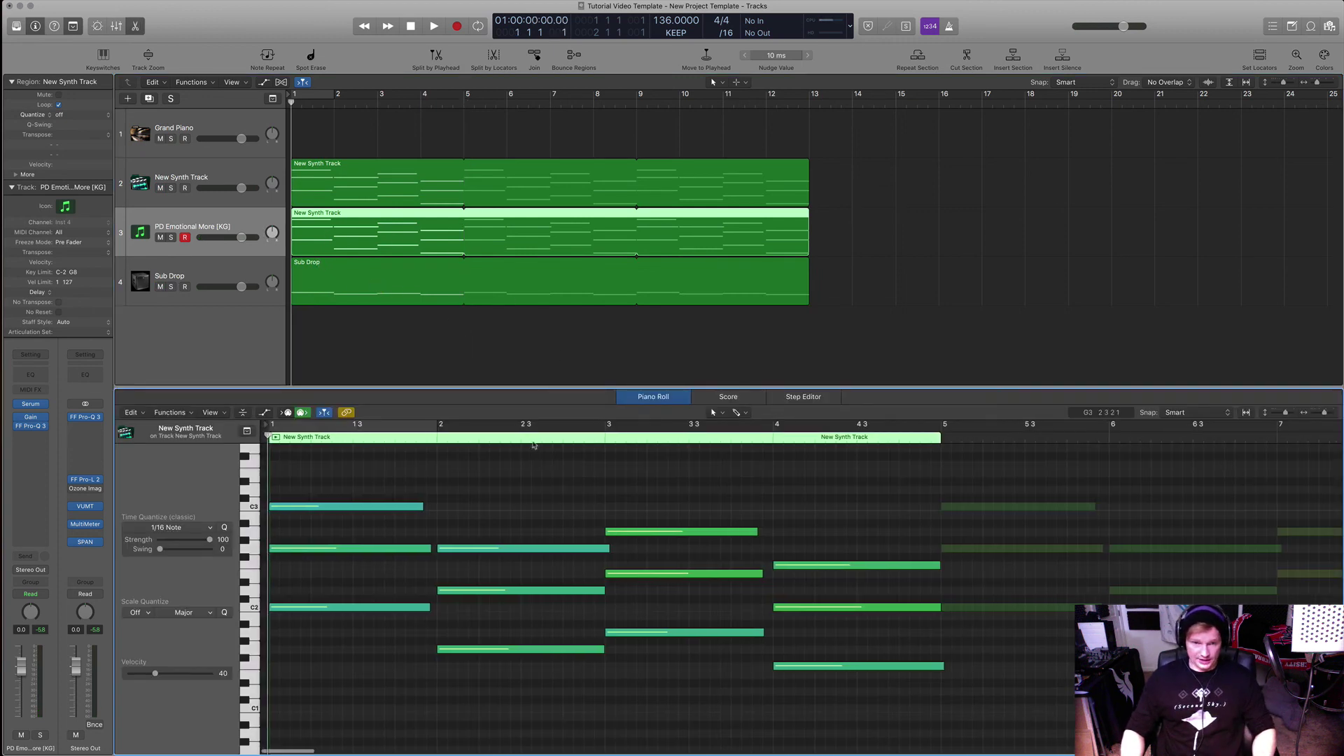
{"action": "left_click", "coordinate": [361, 507]}
{"action": "left_click", "coordinate": [406, 548]}
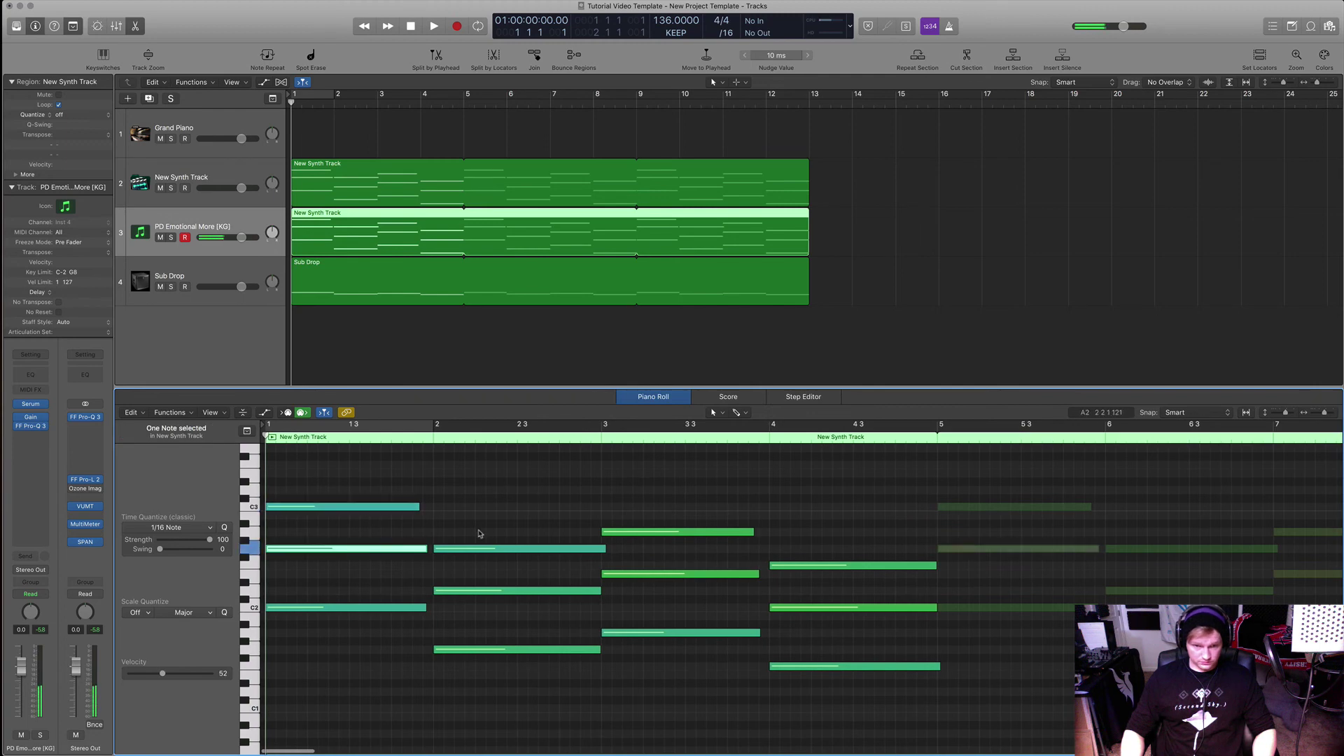
{"action": "left_click", "coordinate": [392, 606]}
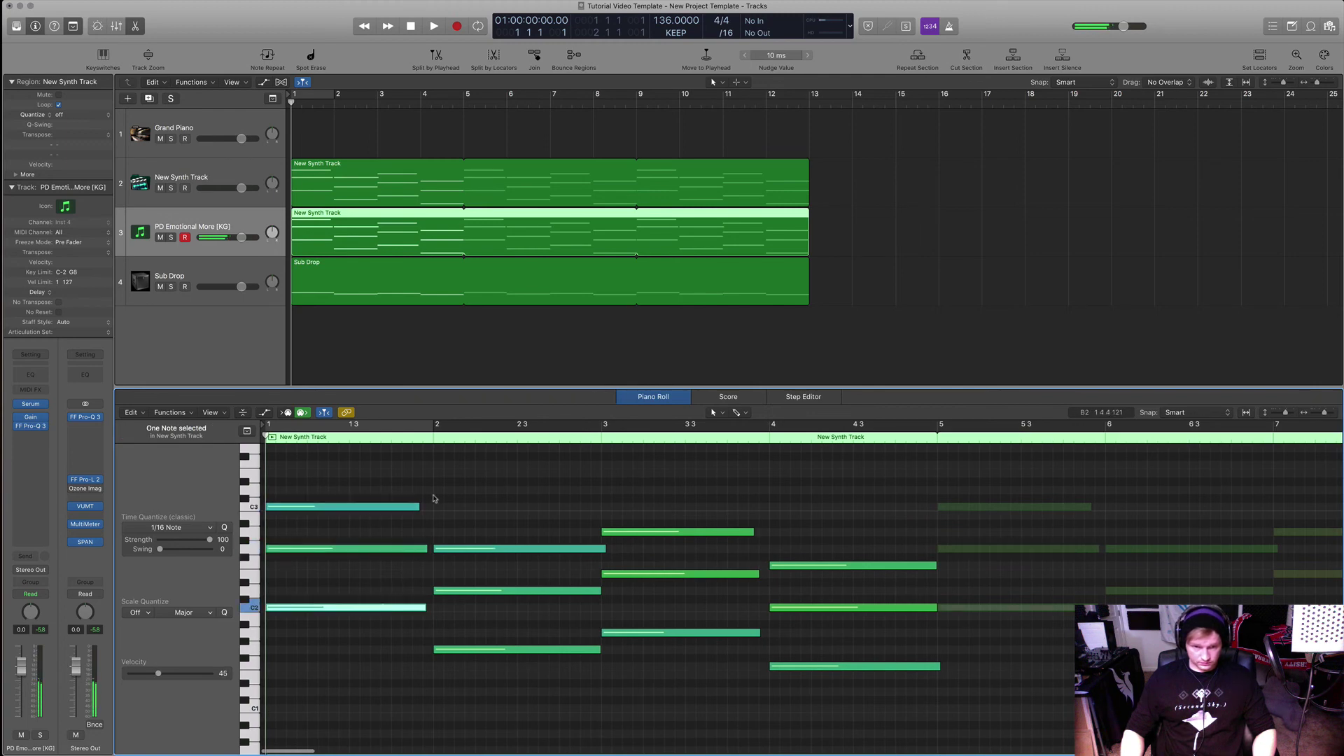
{"action": "key", "text": "p"}
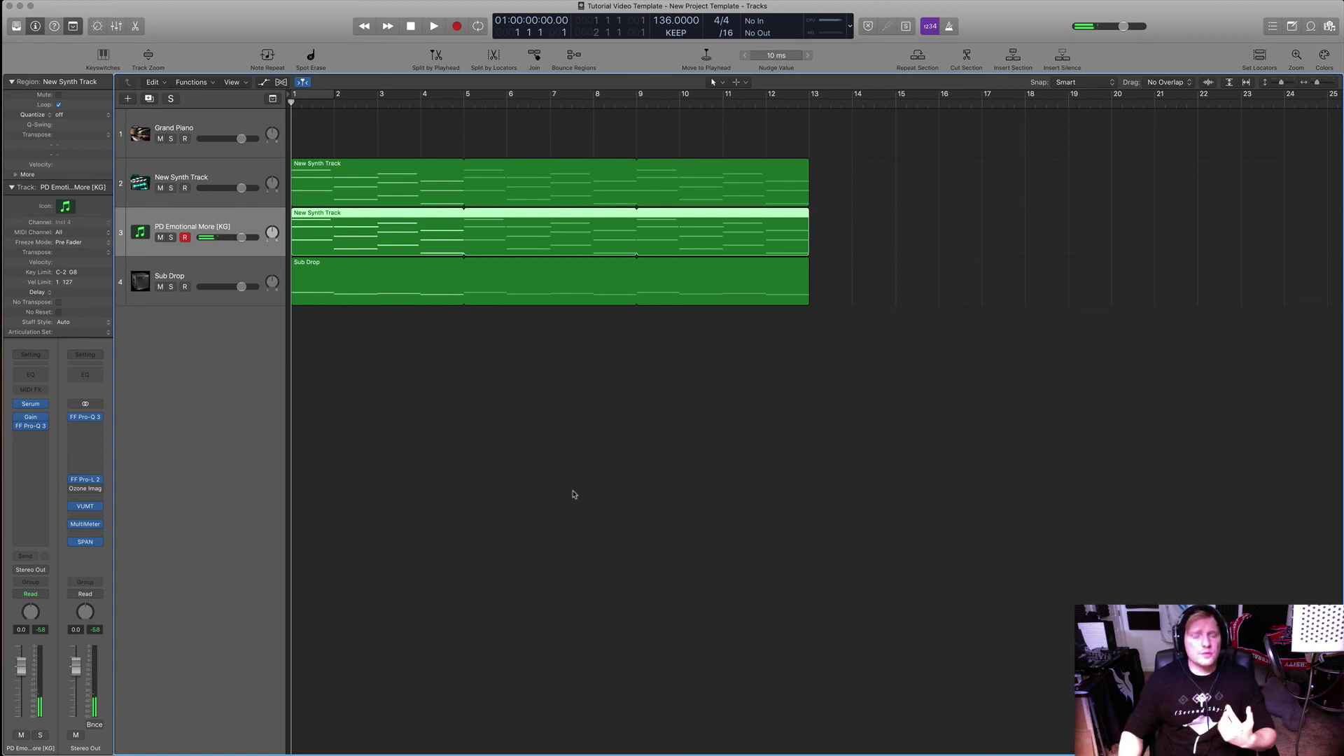
- Review the pad region's chord notes in the piano roll once more and listen to the three layers together
{"action": "left_click", "coordinate": [576, 495]}
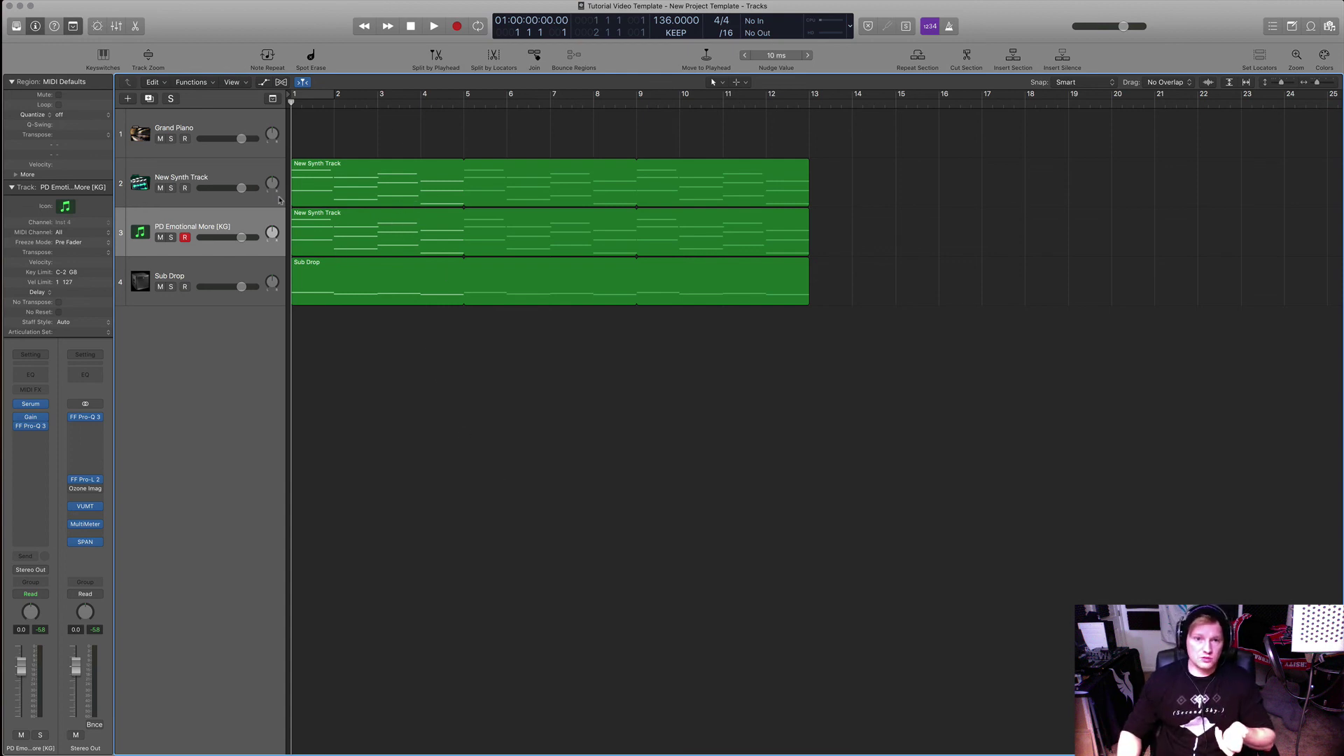
{"action": "left_click", "coordinate": [337, 231]}
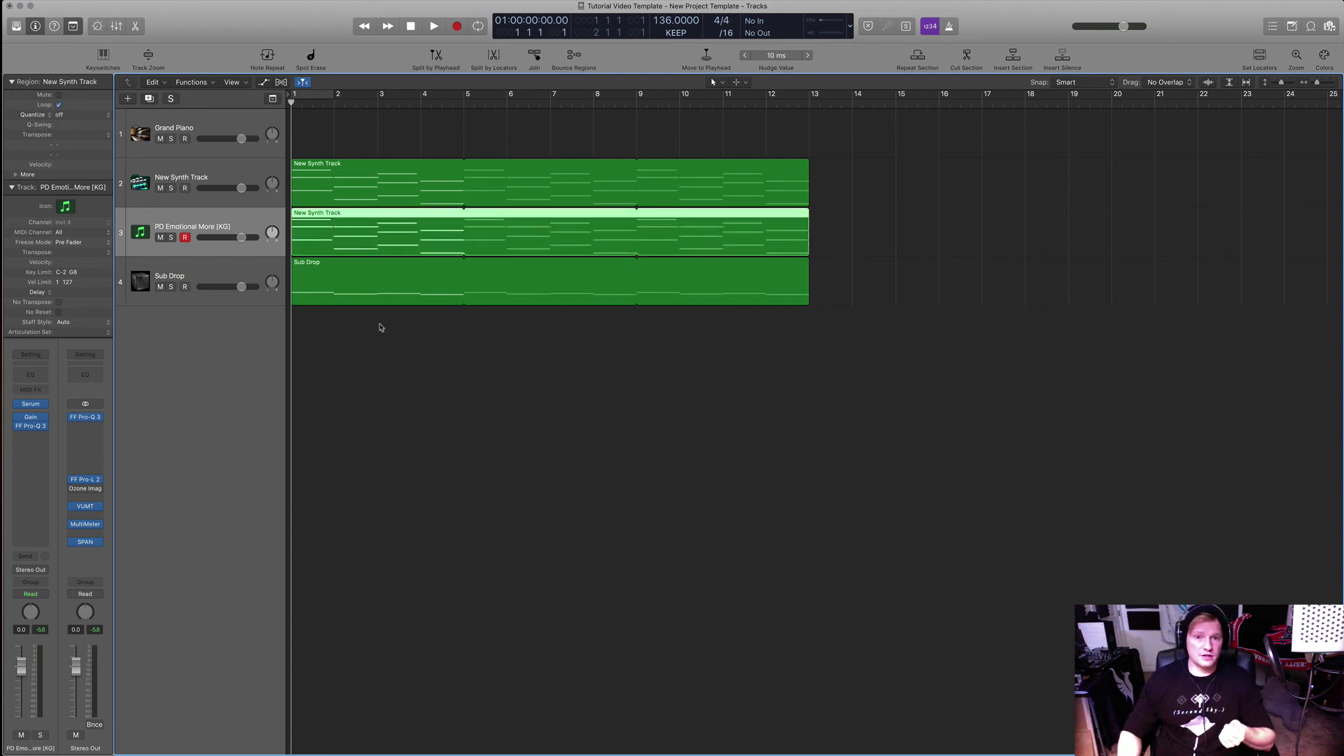
{"action": "double_click", "coordinate": [325, 249]}
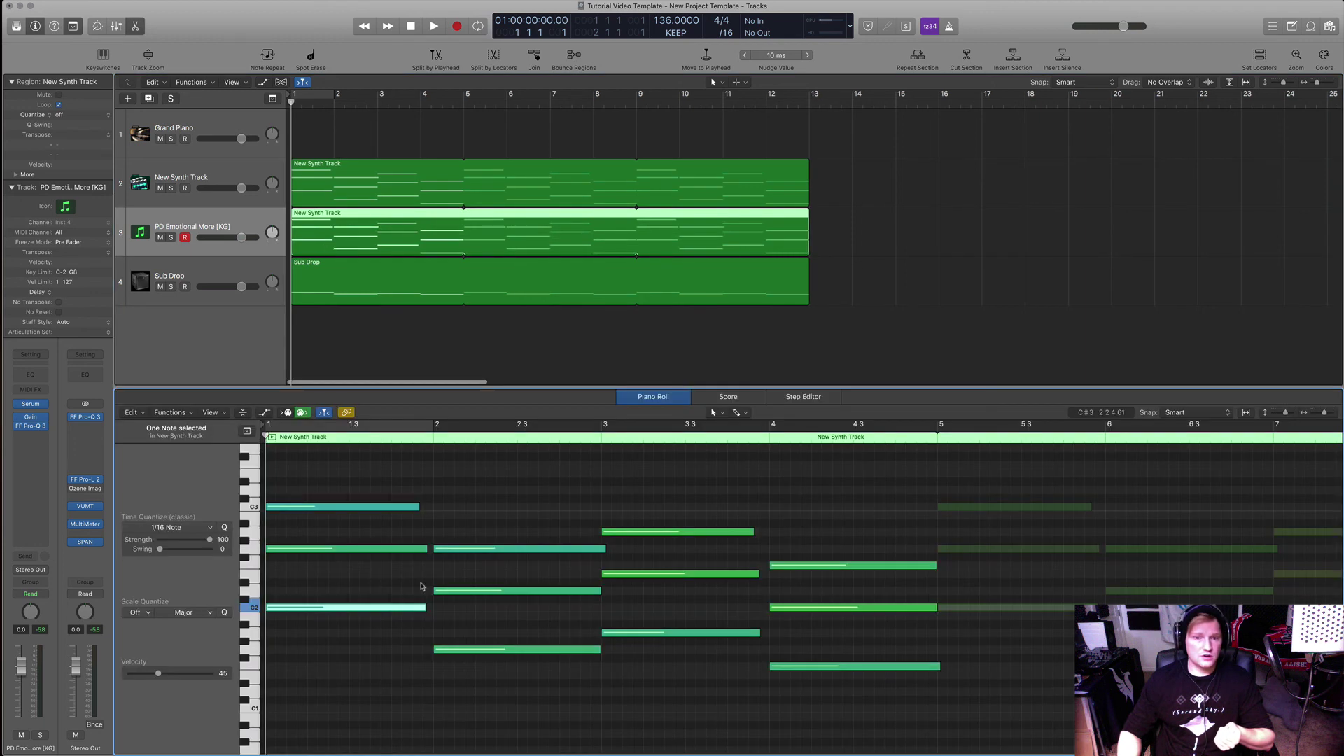
{"action": "left_click", "coordinate": [460, 511]}
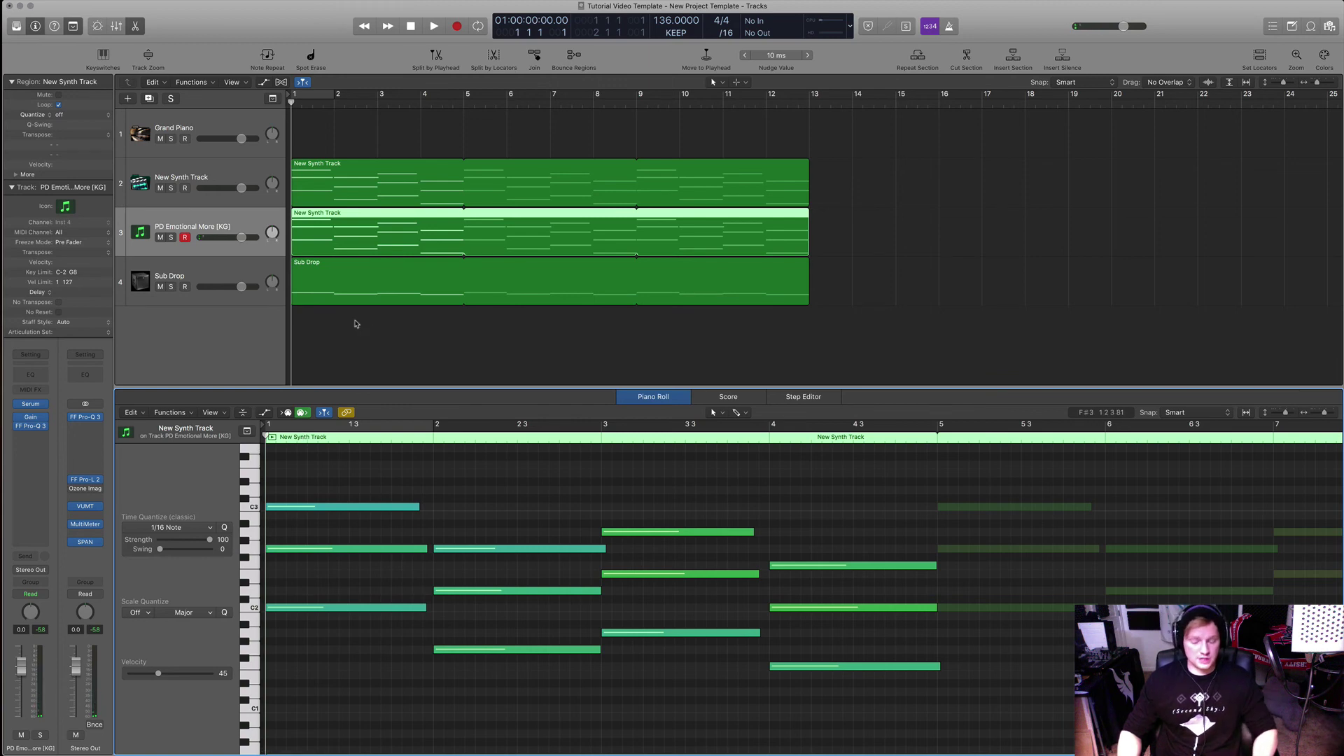
{"action": "key", "text": "e"}
{"action": "key", "text": "space"}
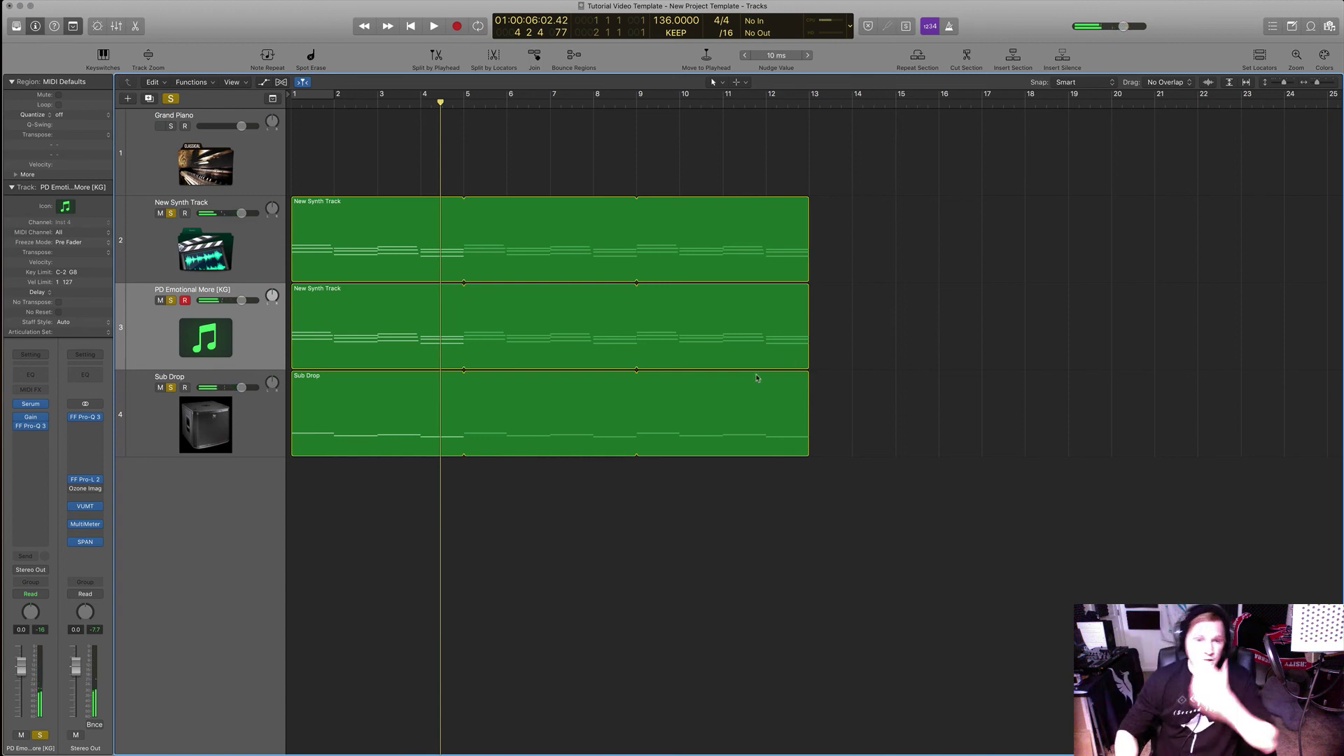
- Examine the channel strips of New Synth Track, the pad and Sub Drop by selecting the tracks in turn
{"action": "left_click", "coordinate": [268, 429]}
{"action": "left_click", "coordinate": [266, 261]}
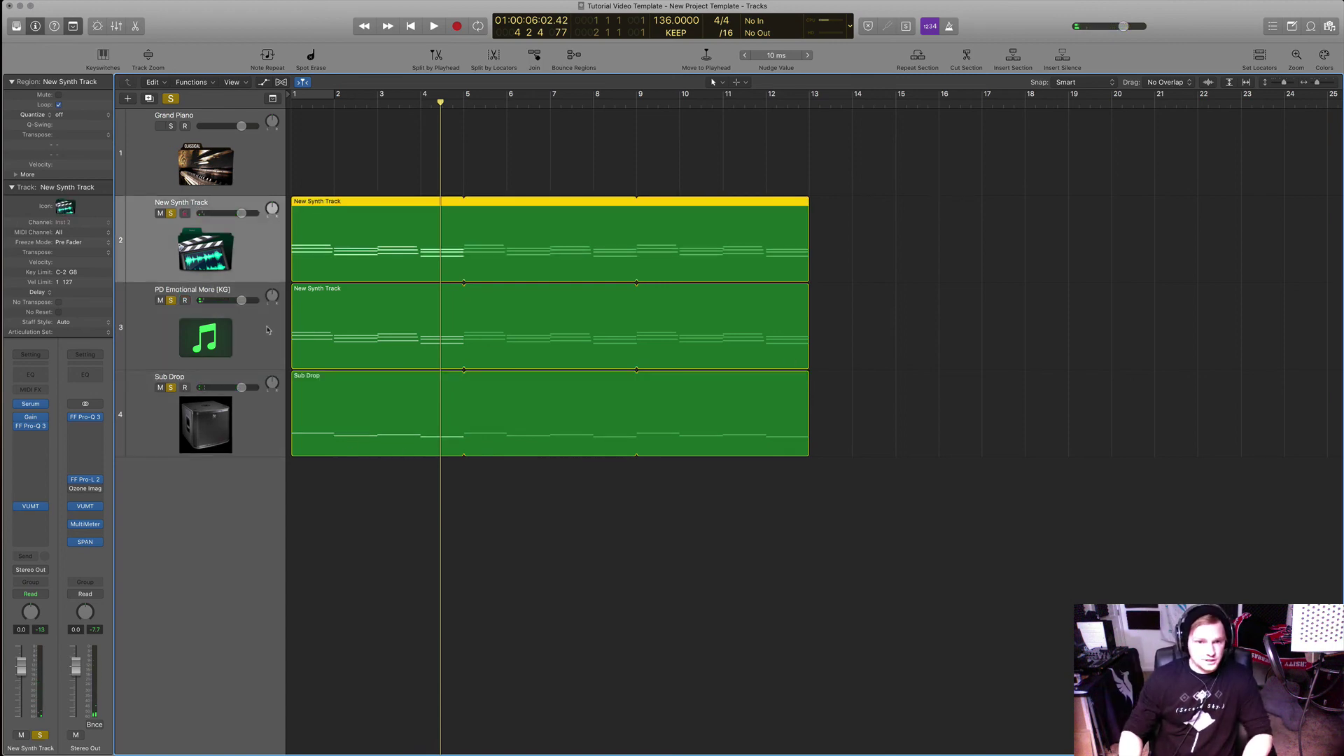
{"action": "left_click", "coordinate": [269, 334]}
{"action": "left_click", "coordinate": [271, 409]}
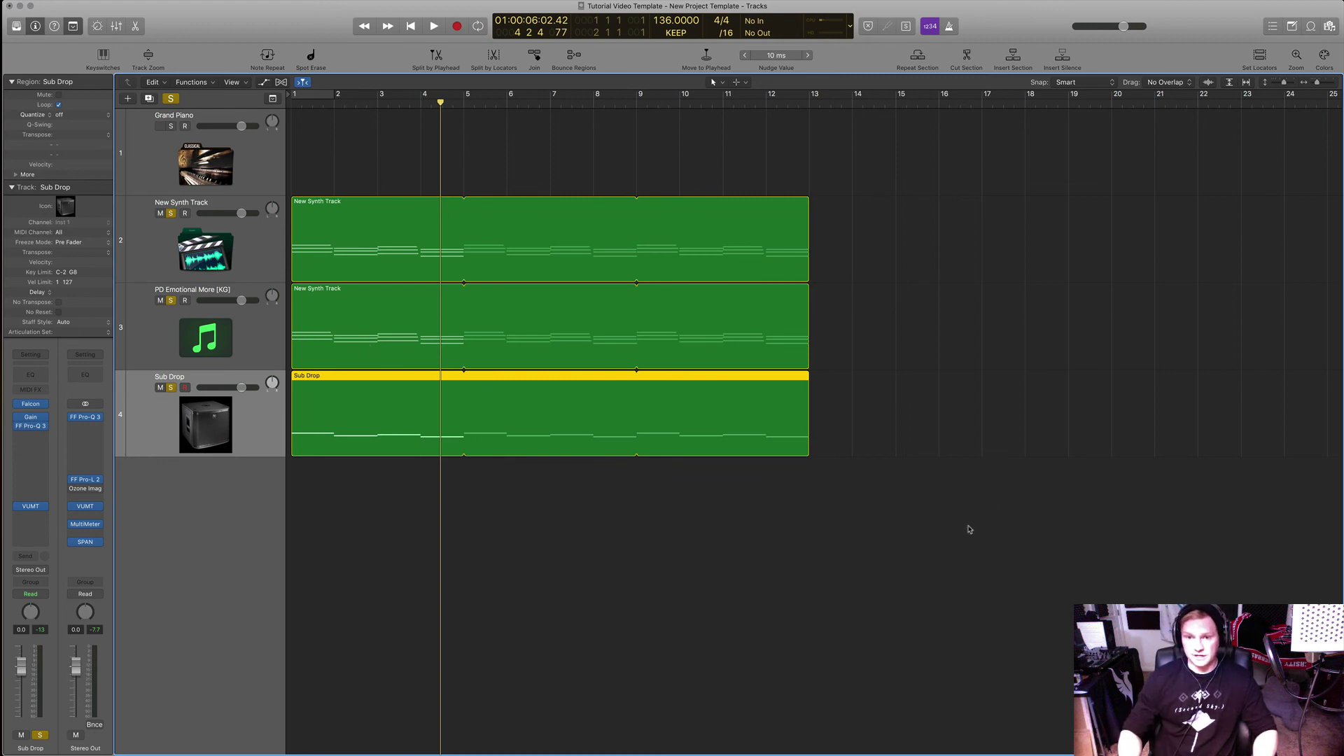
{"action": "left_click_drag", "start_coordinate": [969, 530], "coordinate": [700, 103]}
{"action": "left_click", "coordinate": [774, 152]}
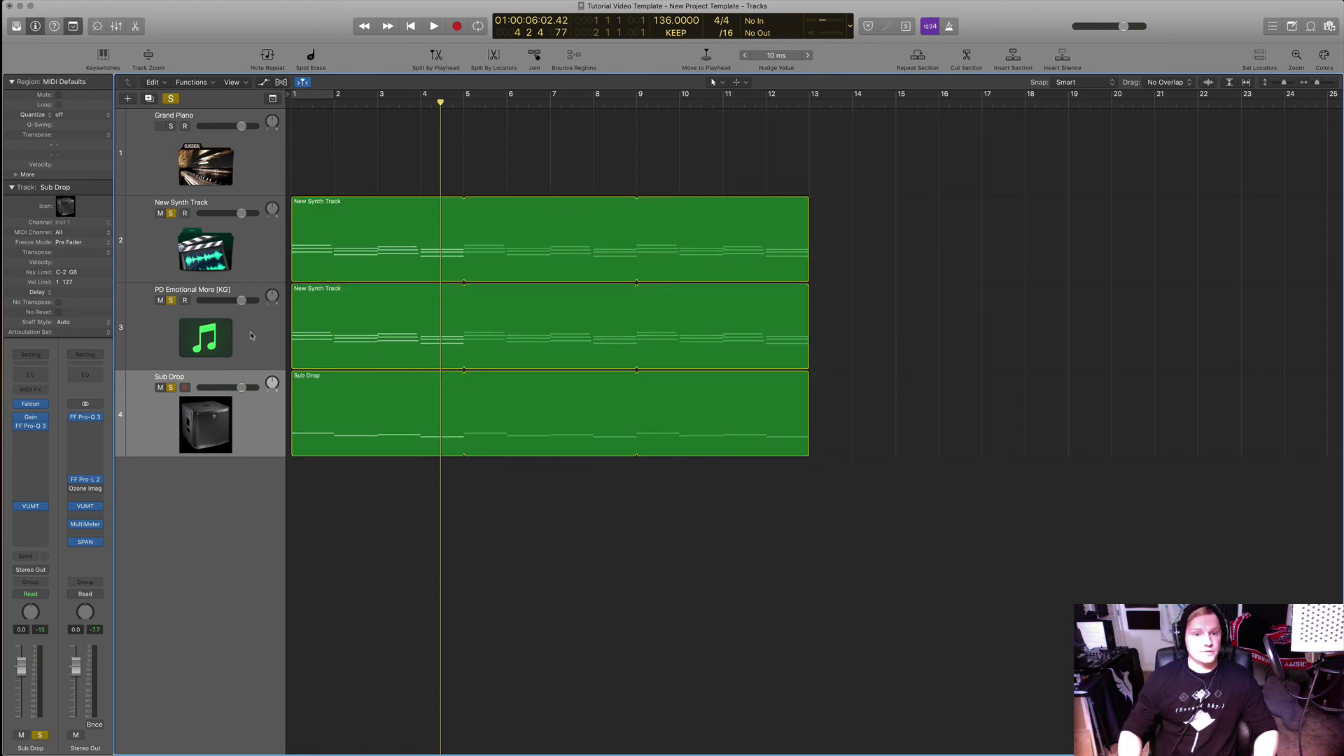
{"action": "key", "text": "Up"}
{"action": "key", "text": "Up"}
{"action": "left_click", "coordinate": [256, 429]}
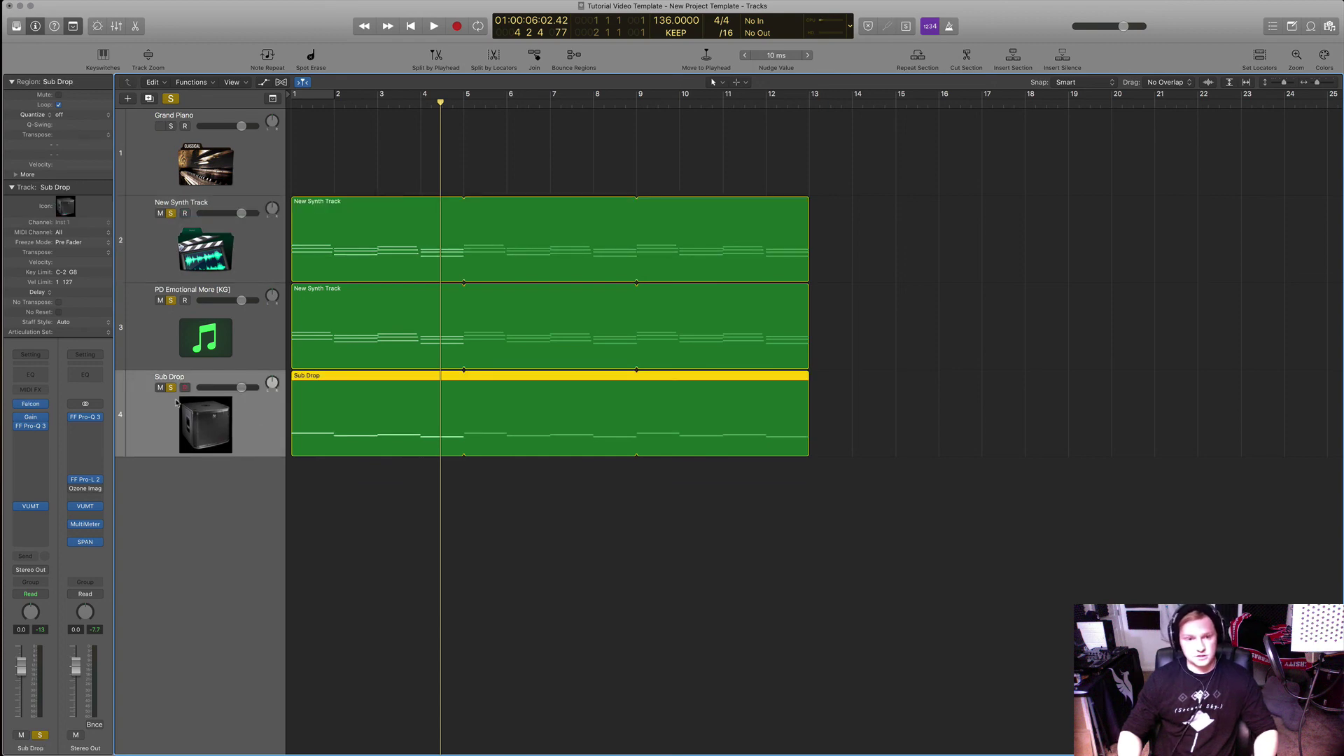
{"action": "scroll", "coordinate": [207, 398], "scroll_direction": "right", "scroll_amount": 1}
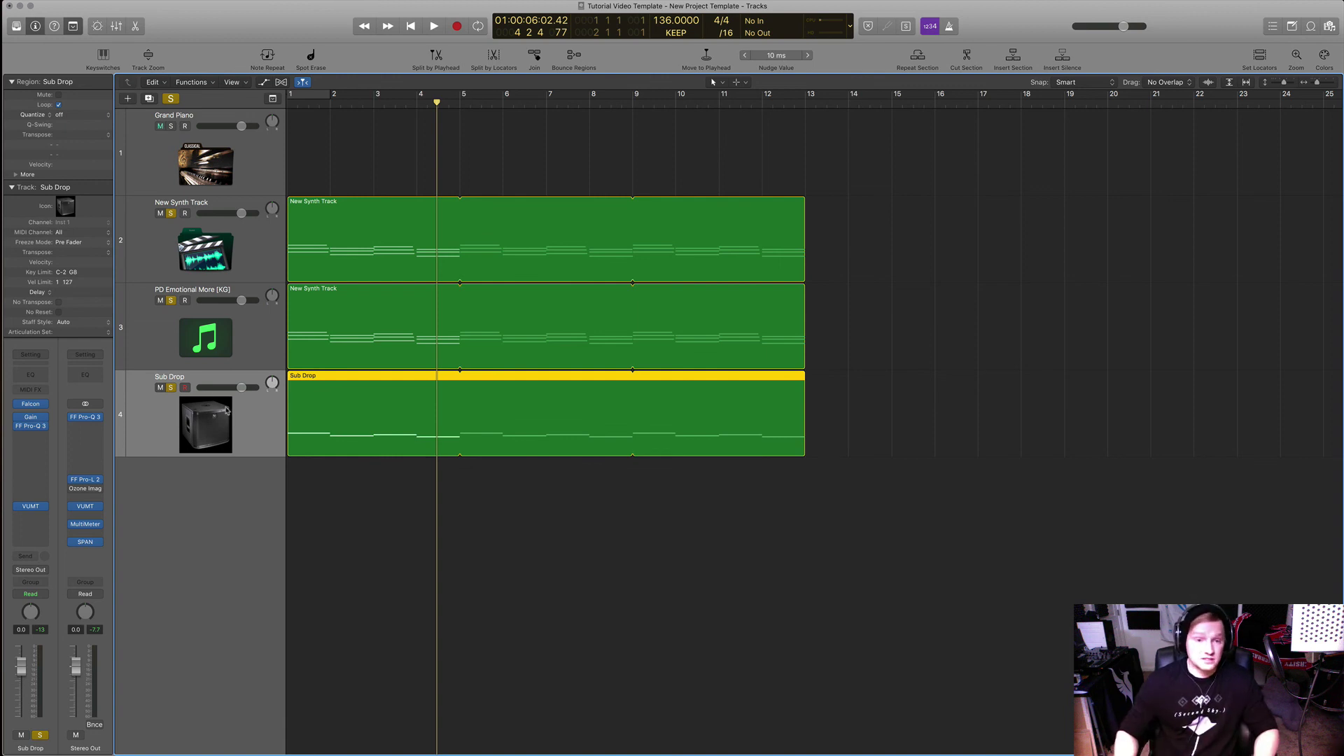
{"action": "left_click", "coordinate": [245, 349]}
{"action": "left_click", "coordinate": [246, 406]}
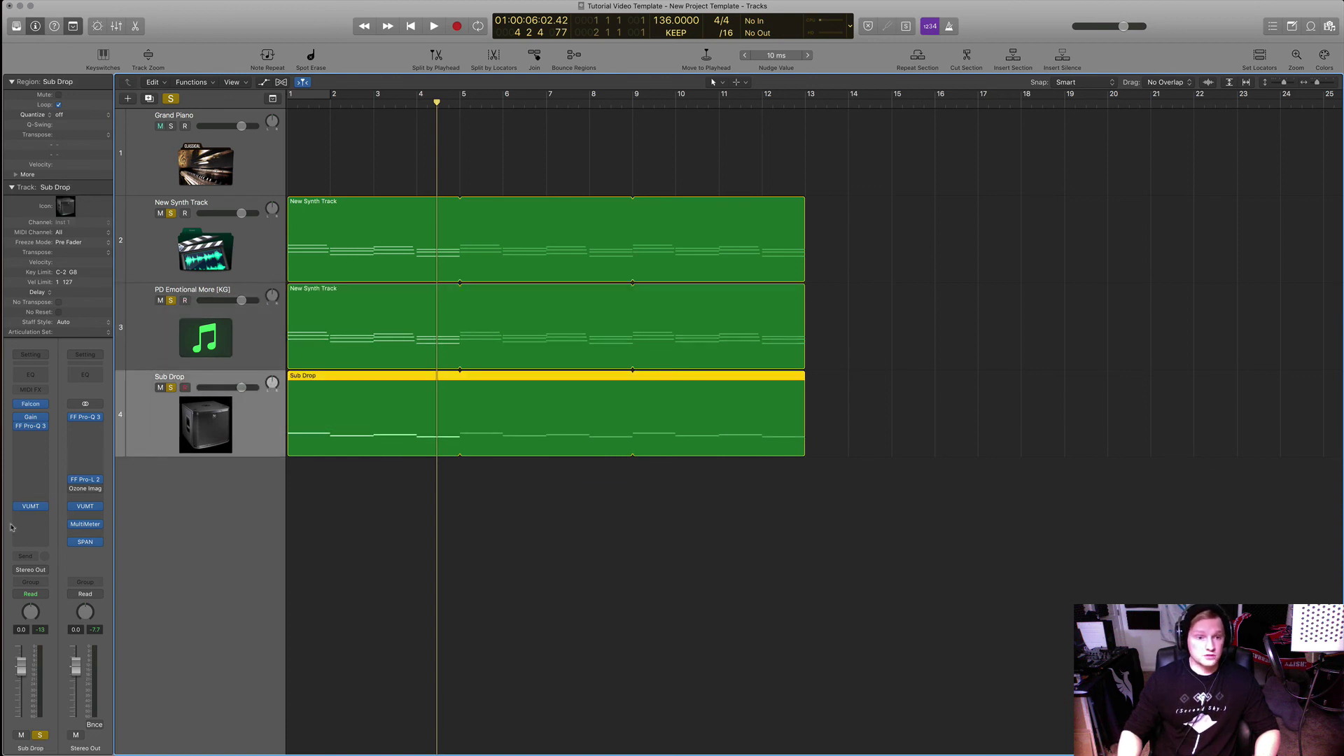
- Insert a stereo LFOTool on New Synth Track and set its LFO rate to 1/8
{"action": "left_click", "coordinate": [258, 254]}
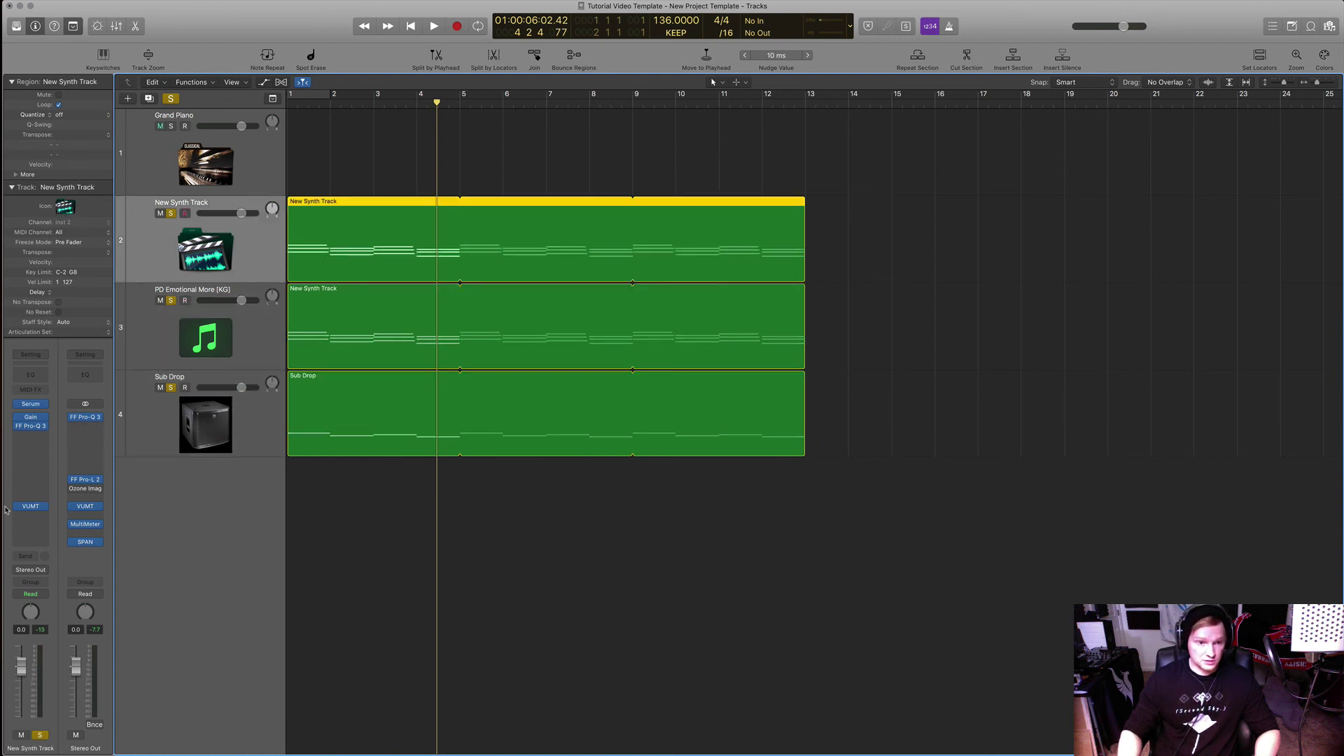
{"action": "left_click", "coordinate": [28, 465]}
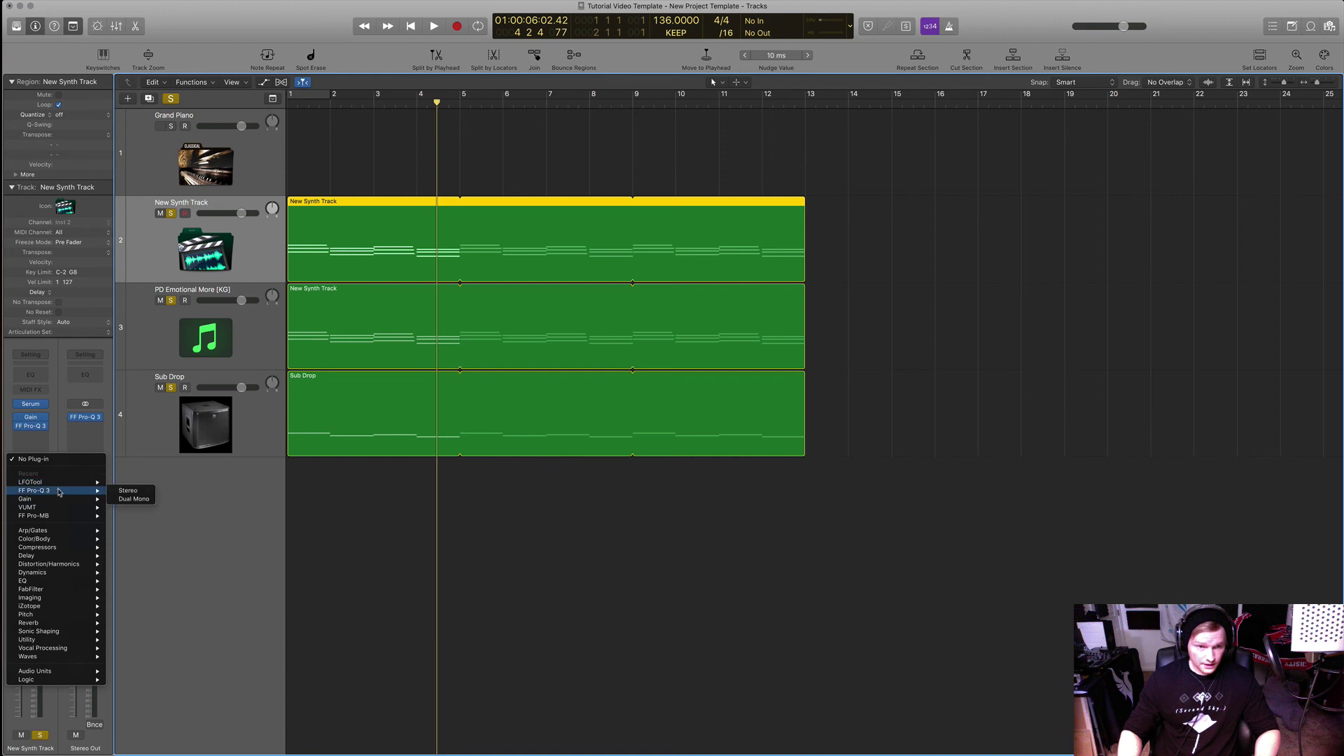
{"action": "mouse_move", "coordinate": [84, 484]}
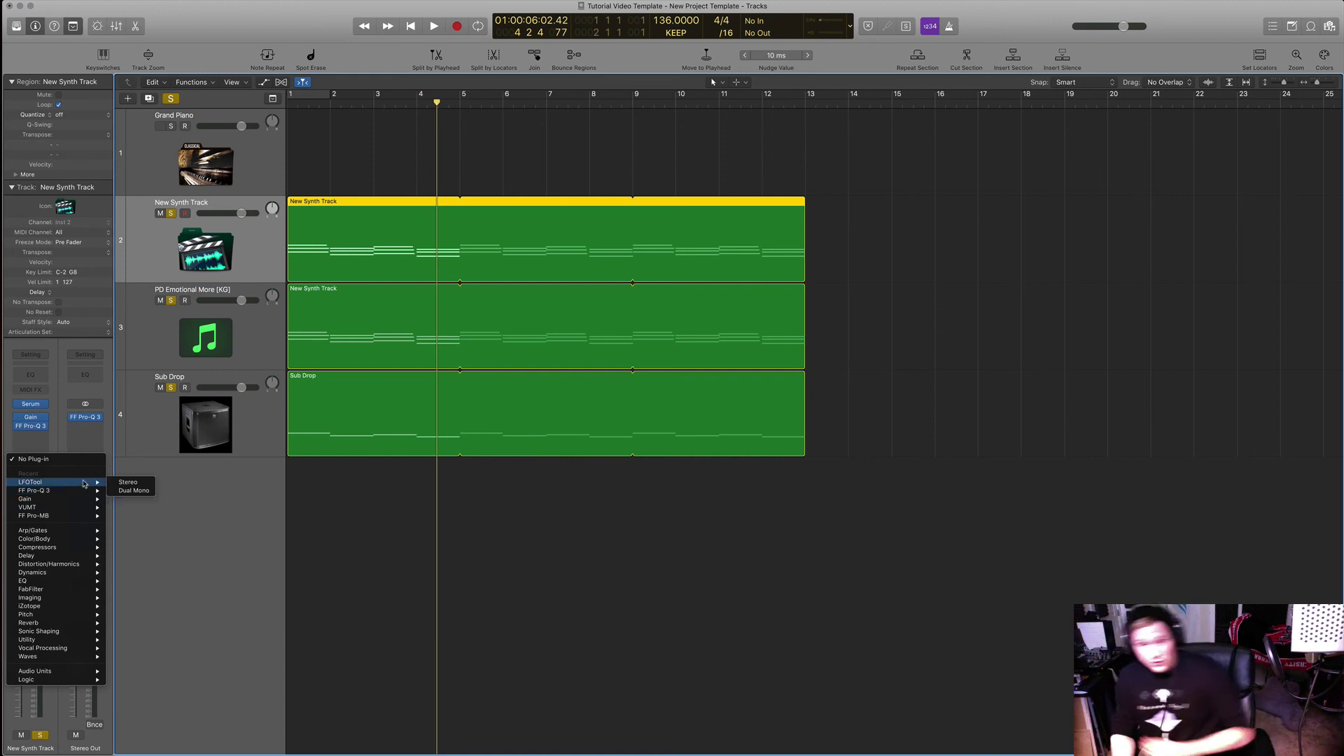
{"action": "left_click", "coordinate": [128, 483]}
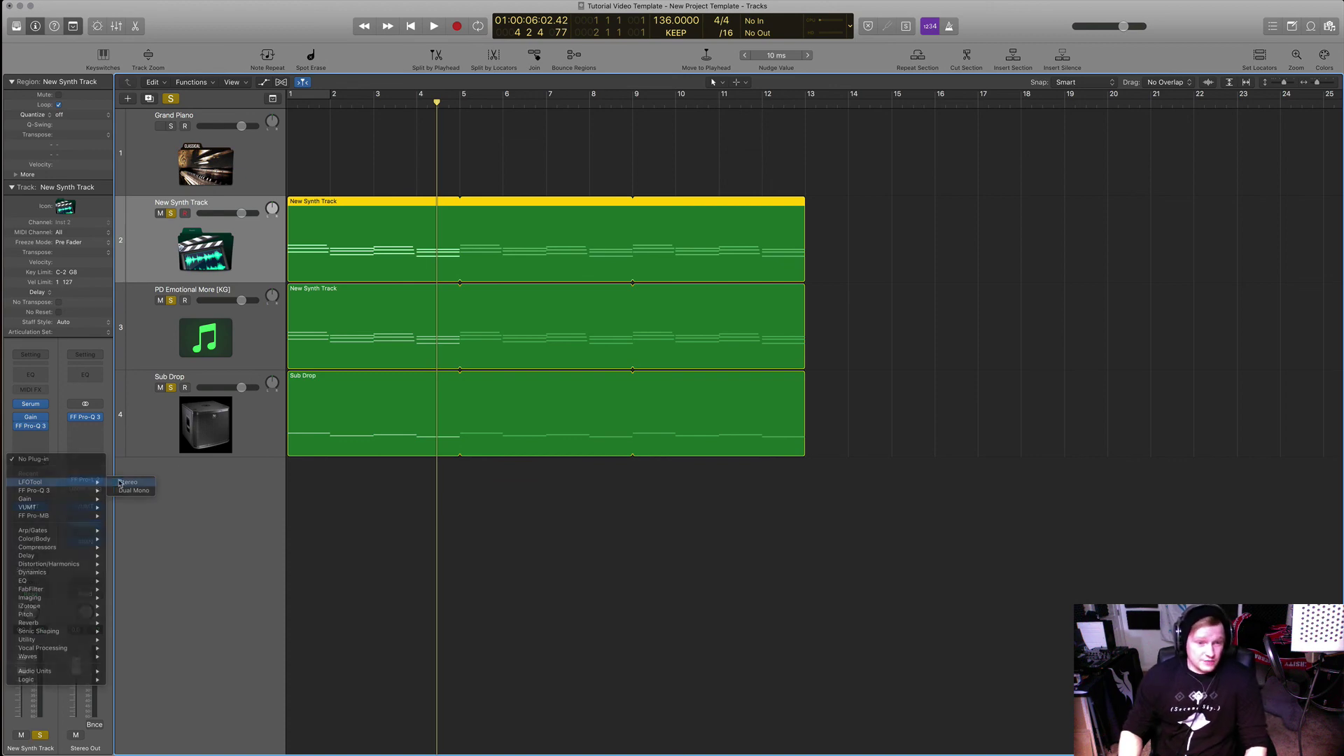
{"action": "left_click_drag", "start_coordinate": [197, 16], "coordinate": [780, 178]}
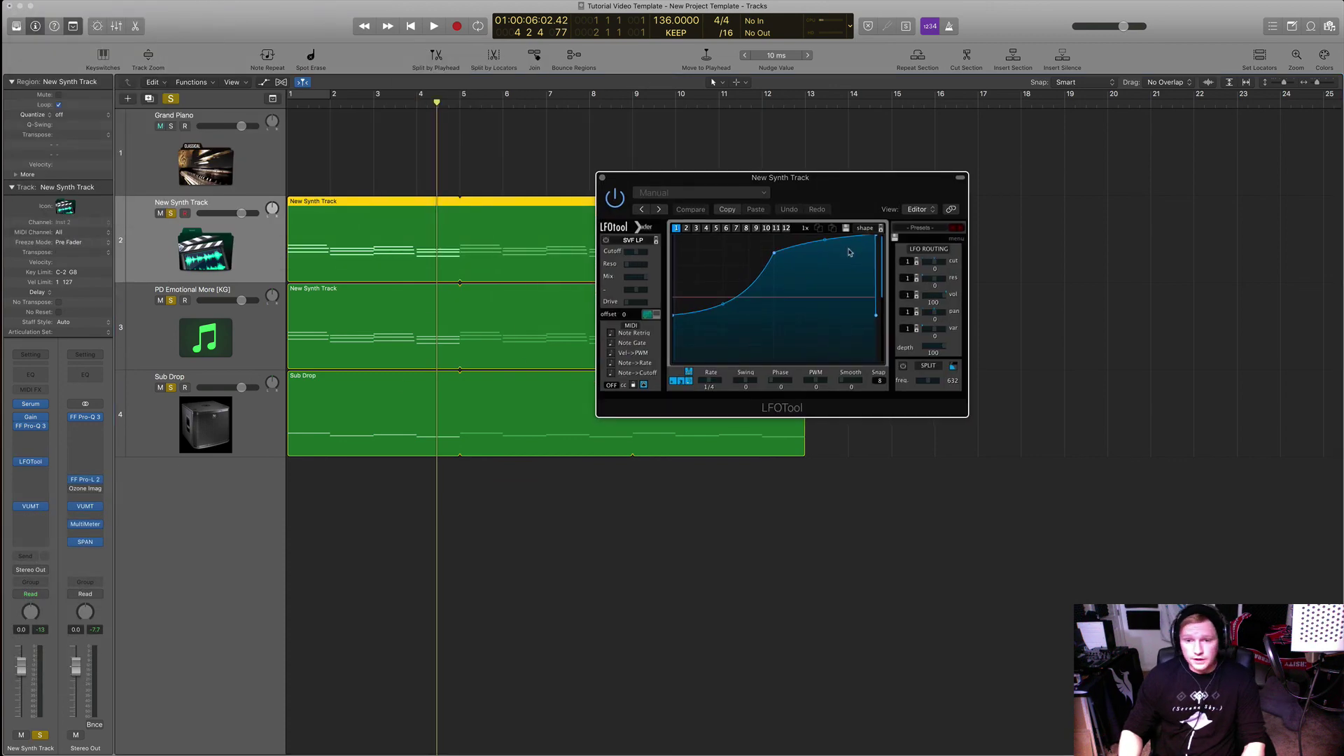
{"action": "left_click_drag", "start_coordinate": [709, 380], "coordinate": [725, 393]}
{"action": "left_click_drag", "start_coordinate": [818, 190], "coordinate": [1013, 213]}
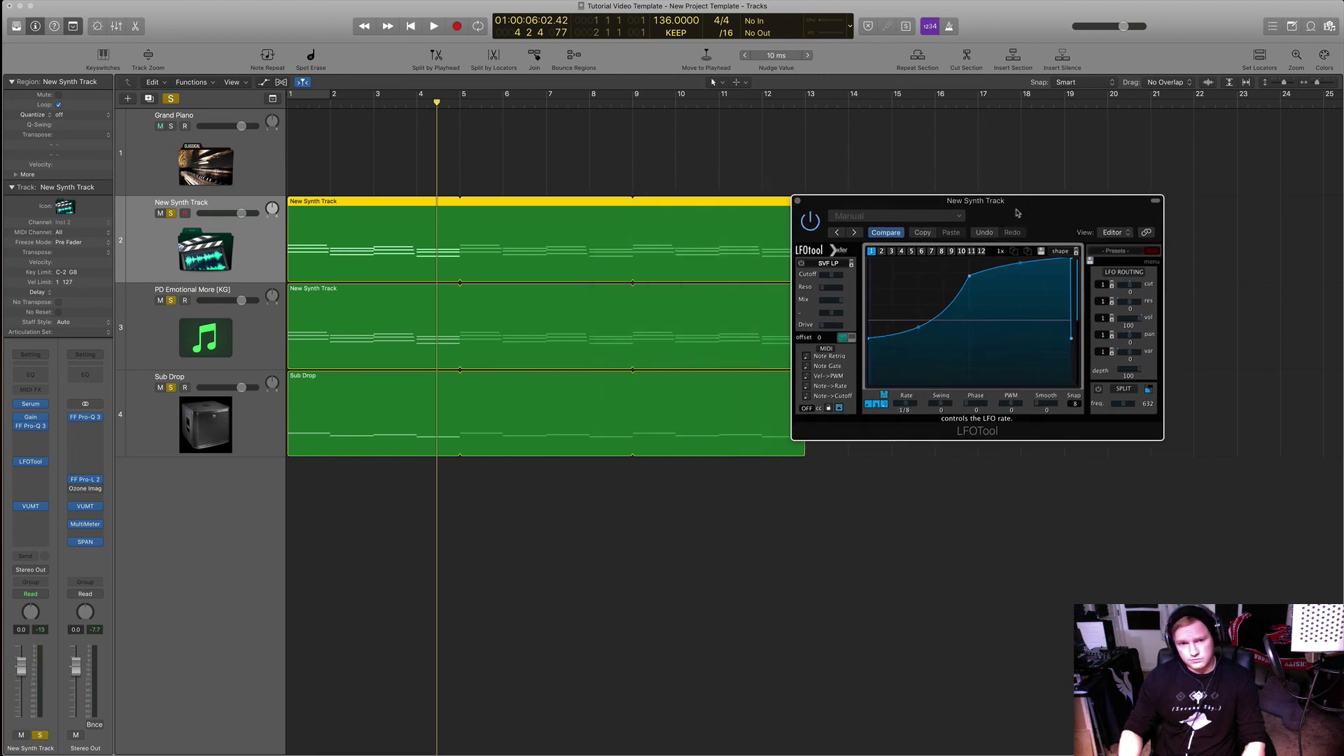
- Solo only New Synth Track, play it from the start, and lower the LFO curve's starting point to the bottom of the graph
{"action": "key", "text": "Return"}
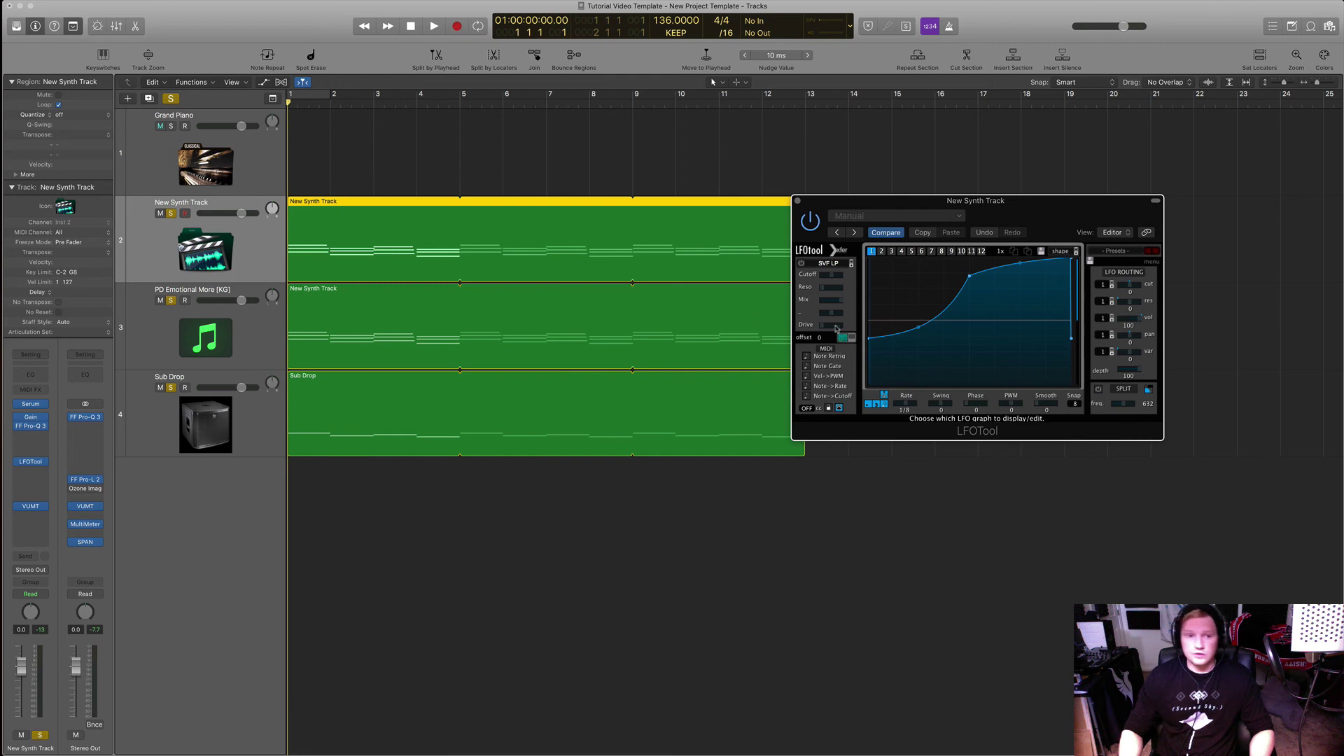
{"action": "key", "text": "s"}
{"action": "key", "text": "s"}
{"action": "left_click", "coordinate": [171, 300], "text": "alt"}
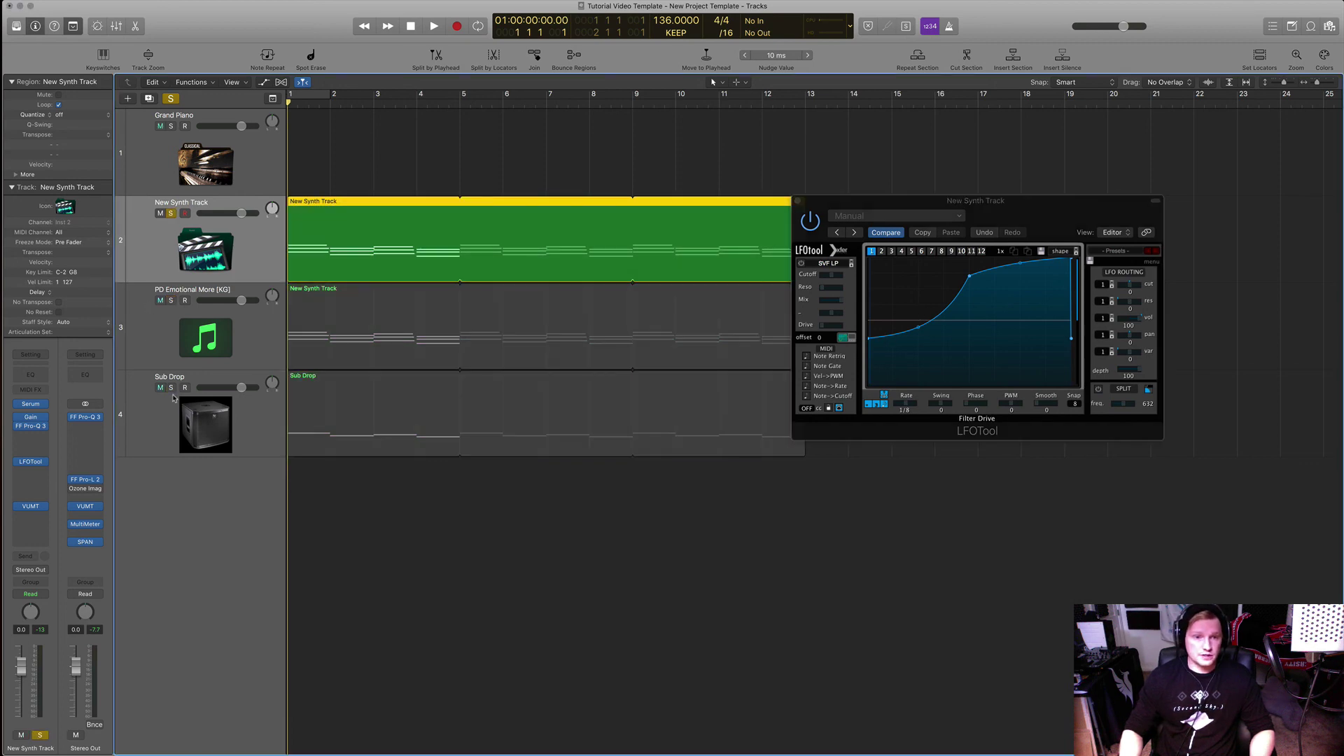
{"action": "key", "text": "space"}
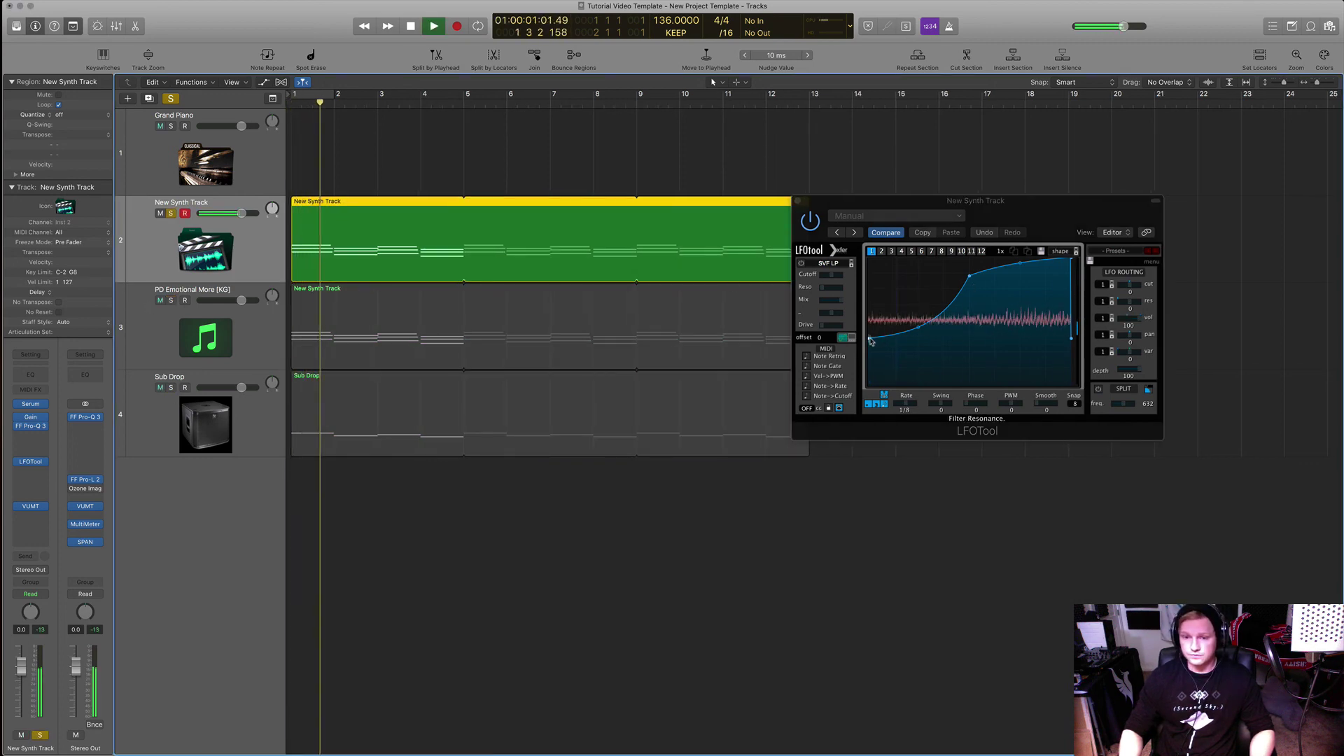
{"action": "left_click_drag", "start_coordinate": [869, 338], "coordinate": [867, 387]}
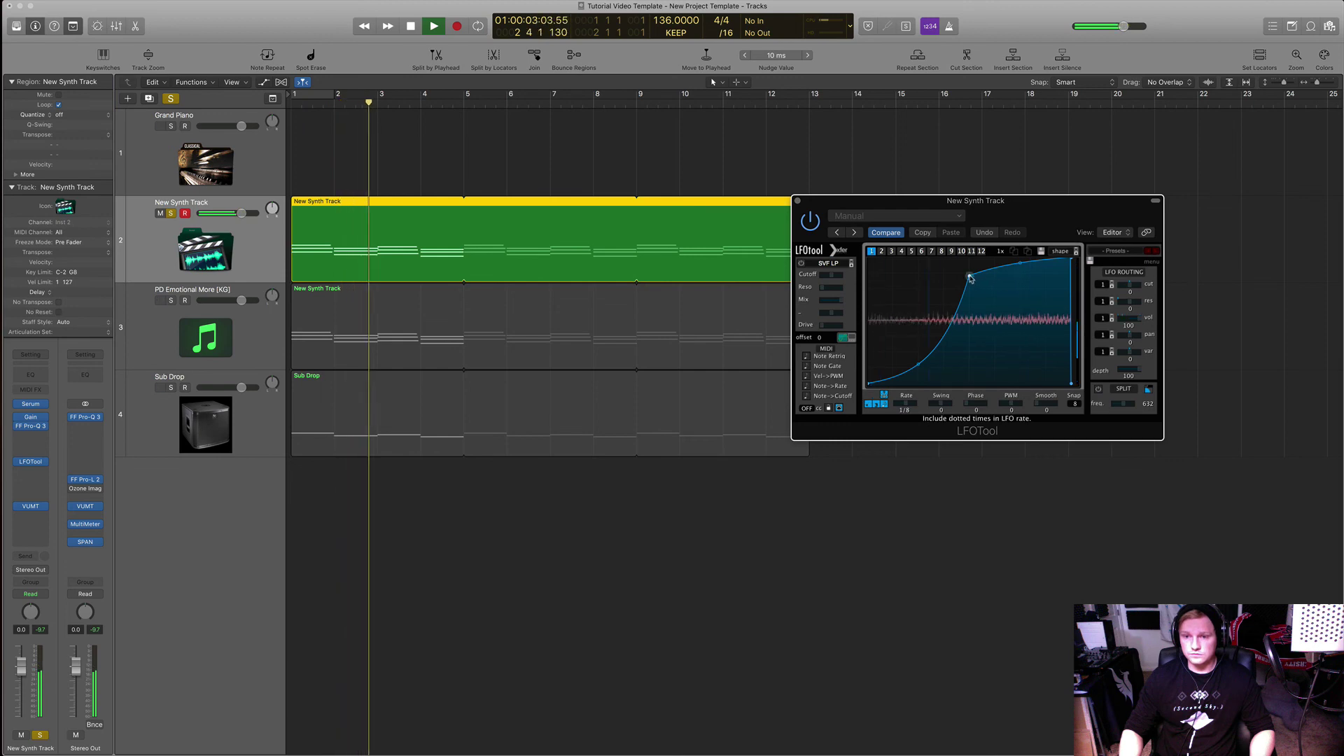
- Unsolo New Synth Track to hear all layers, stop playback, and close the LFOTool window
{"action": "key", "text": "s"}
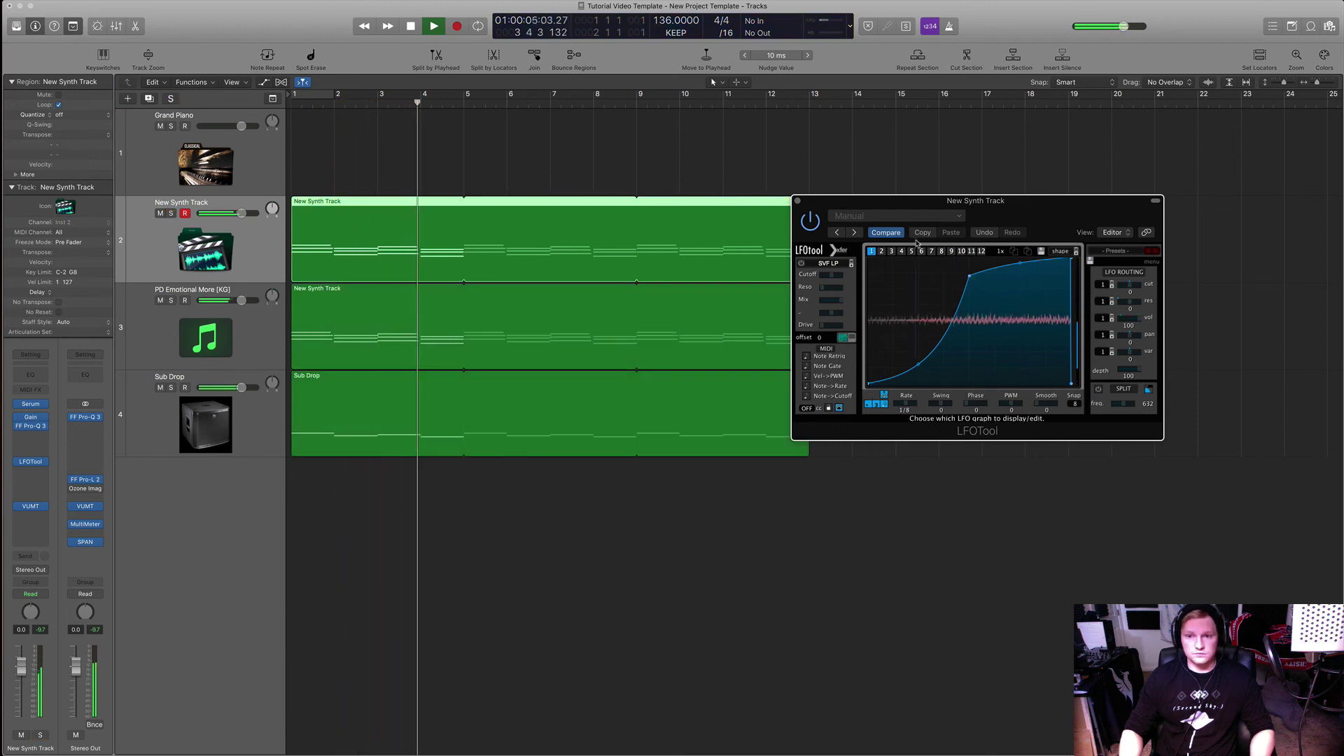
{"action": "key", "text": "space"}
{"action": "left_click", "coordinate": [798, 202]}
- Copy New Synth Track's LFOTool to the same insert slot on the pad and Sub Drop channels, leaving only the tracks area open
{"action": "key", "text": "x"}
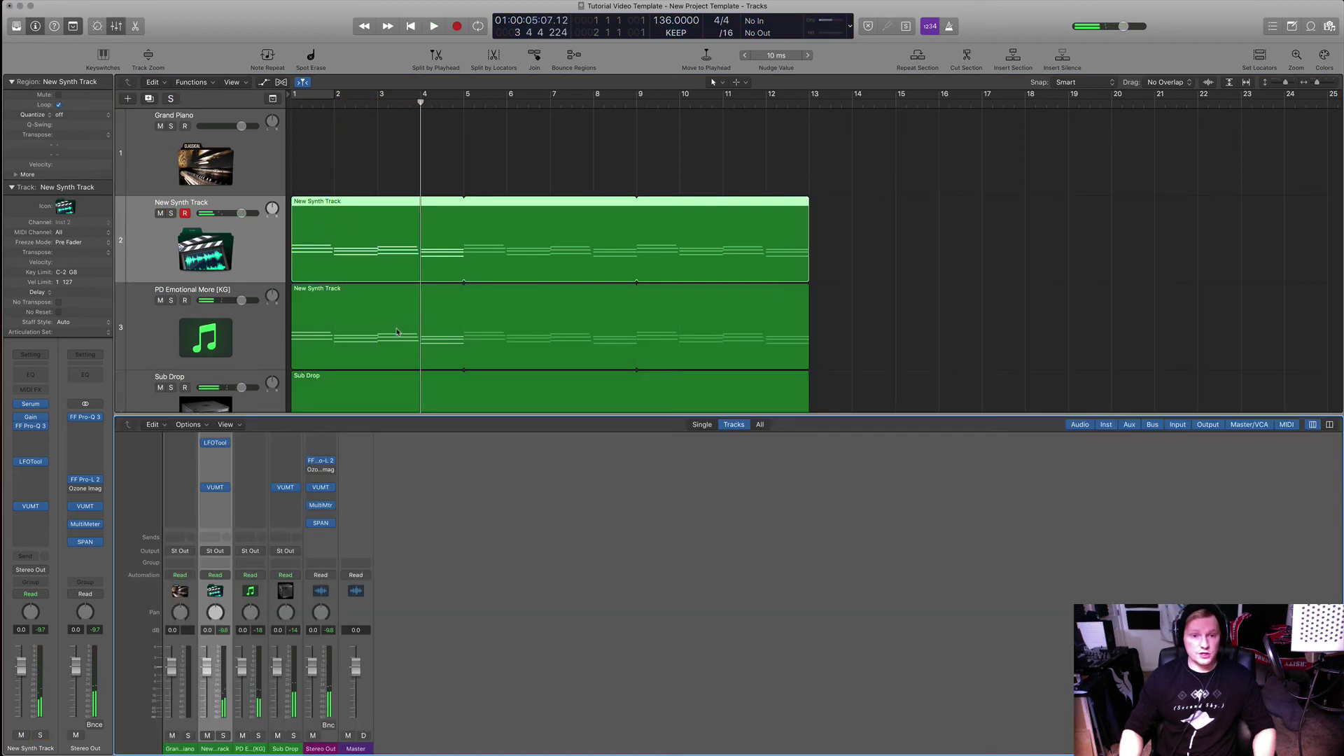
{"action": "scroll", "coordinate": [204, 514], "scroll_direction": "up", "scroll_amount": 3}
{"action": "left_click_drag", "start_coordinate": [215, 480], "coordinate": [285, 480]}
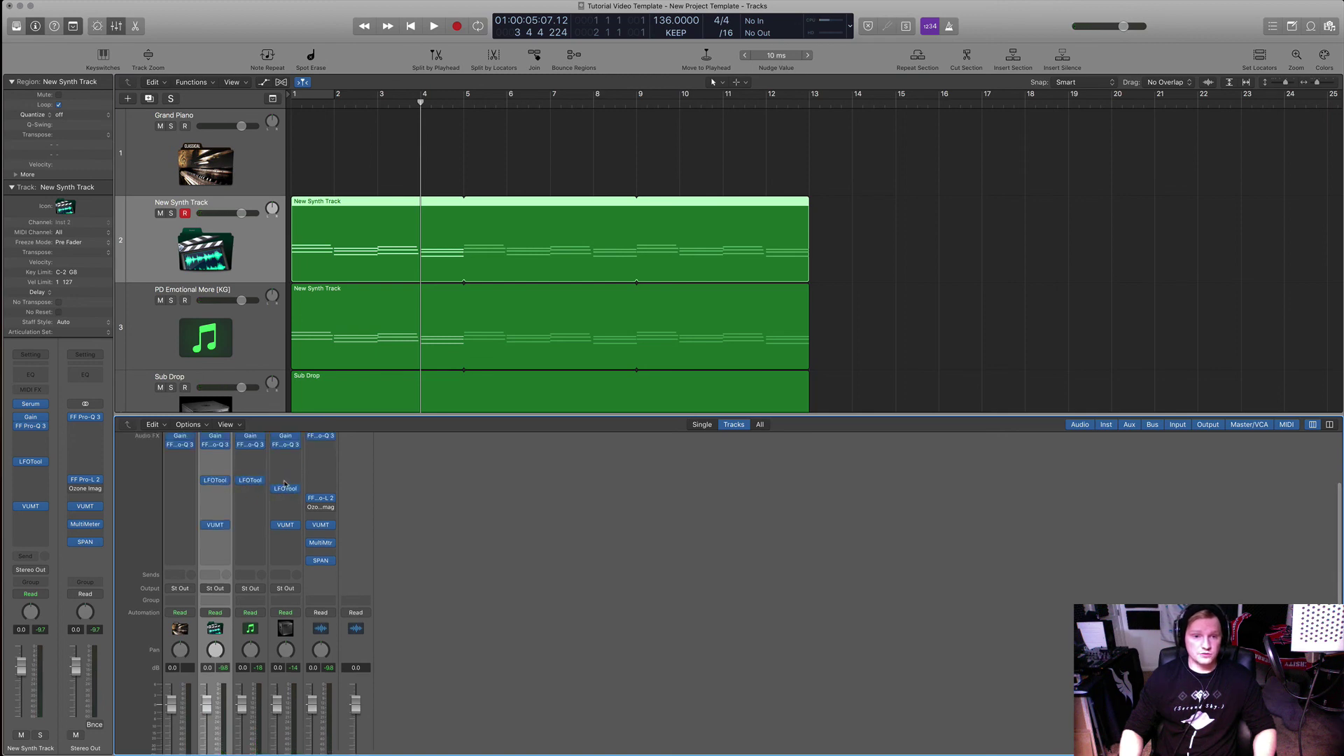
{"action": "left_click", "coordinate": [265, 336]}
{"action": "left_click", "coordinate": [306, 380]}
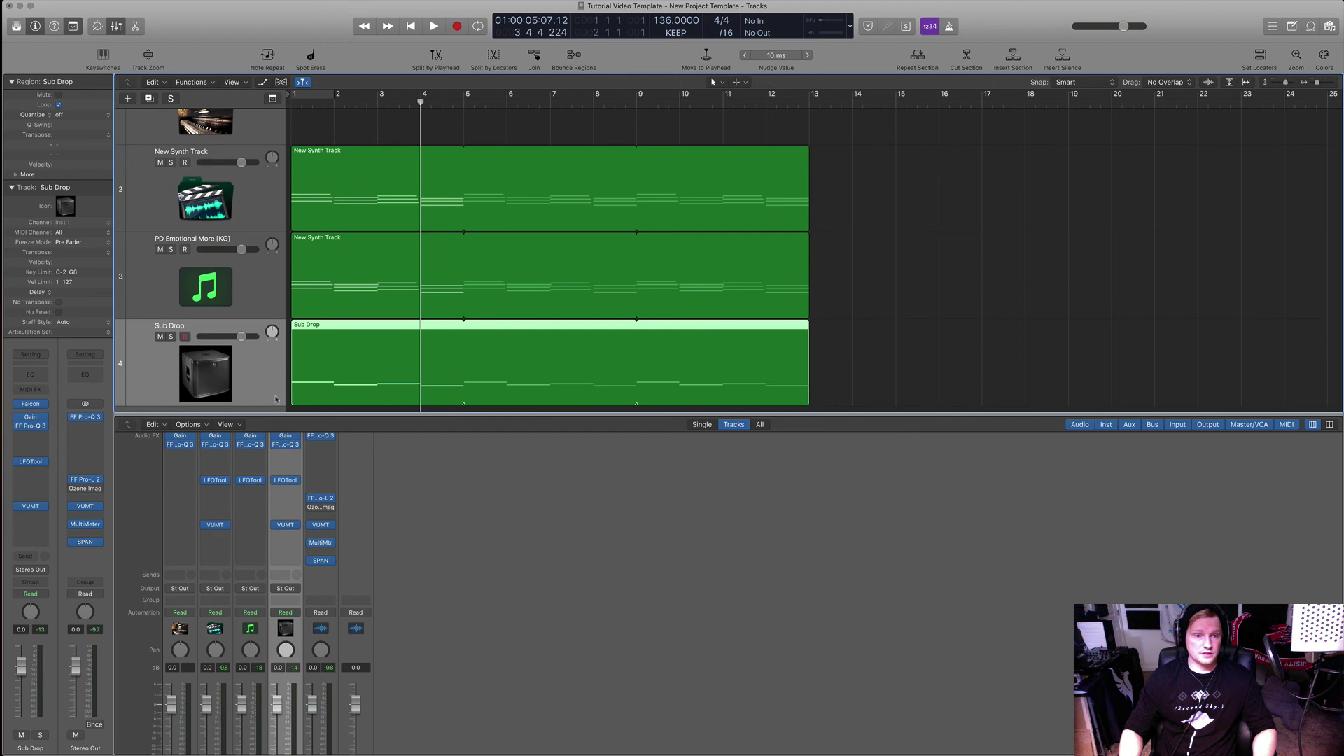
{"action": "double_click", "coordinate": [291, 395]}
{"action": "left_click", "coordinate": [906, 330]}
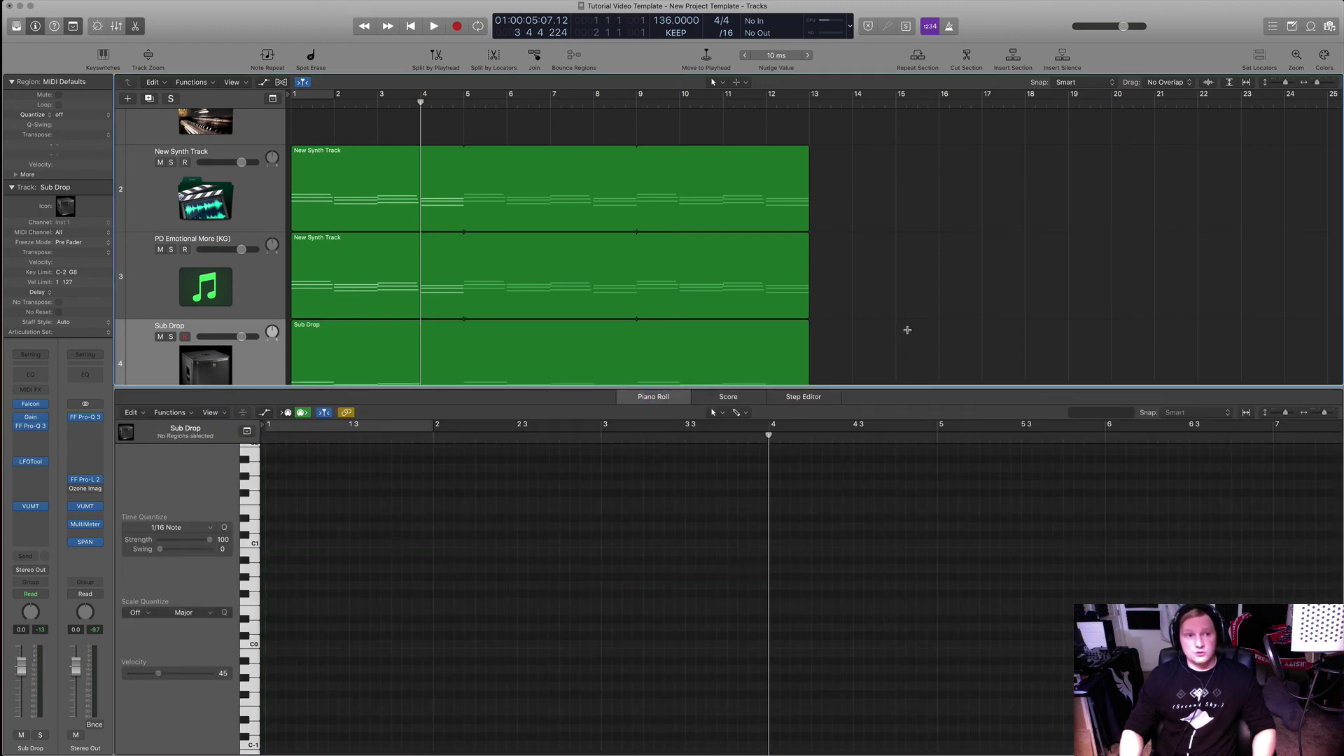
{"action": "key", "text": "e"}
- Play all three layers together from the start to hear the LFOTool pumping
{"action": "key", "text": "Return"}
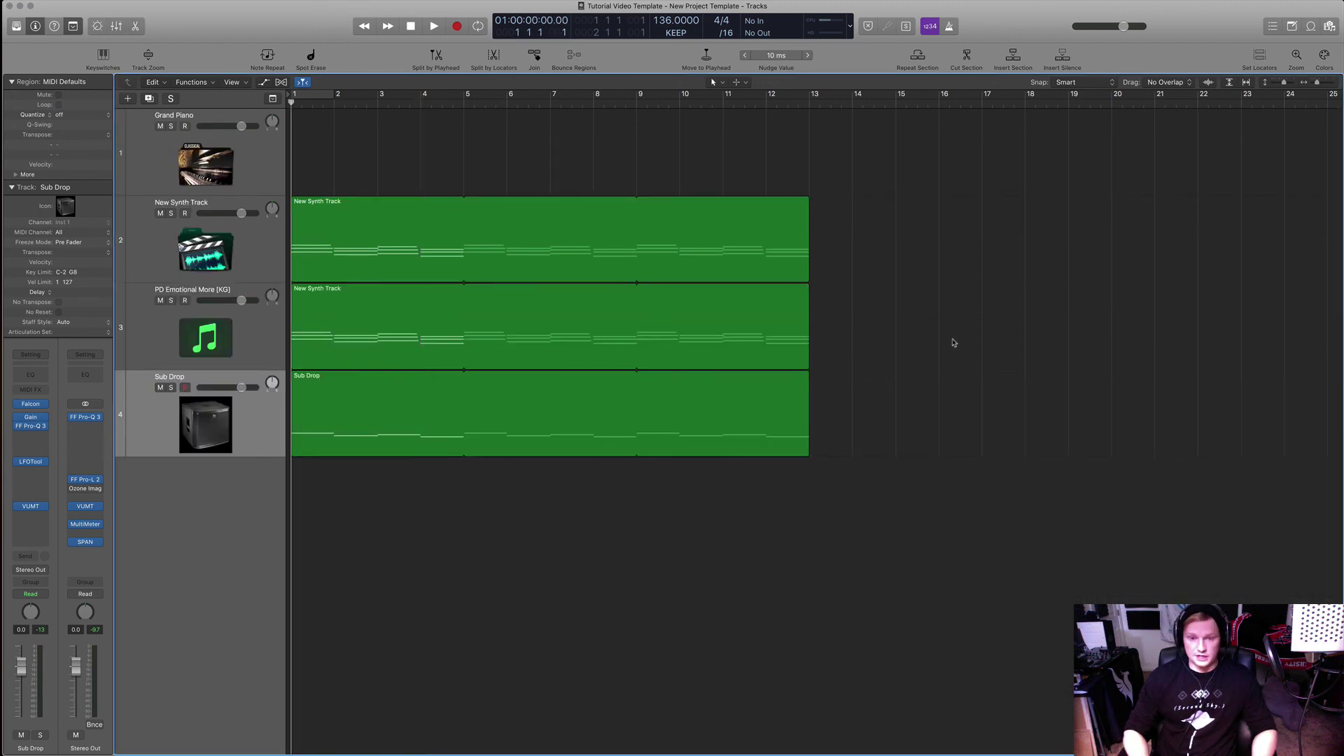
{"action": "key", "text": "space"}
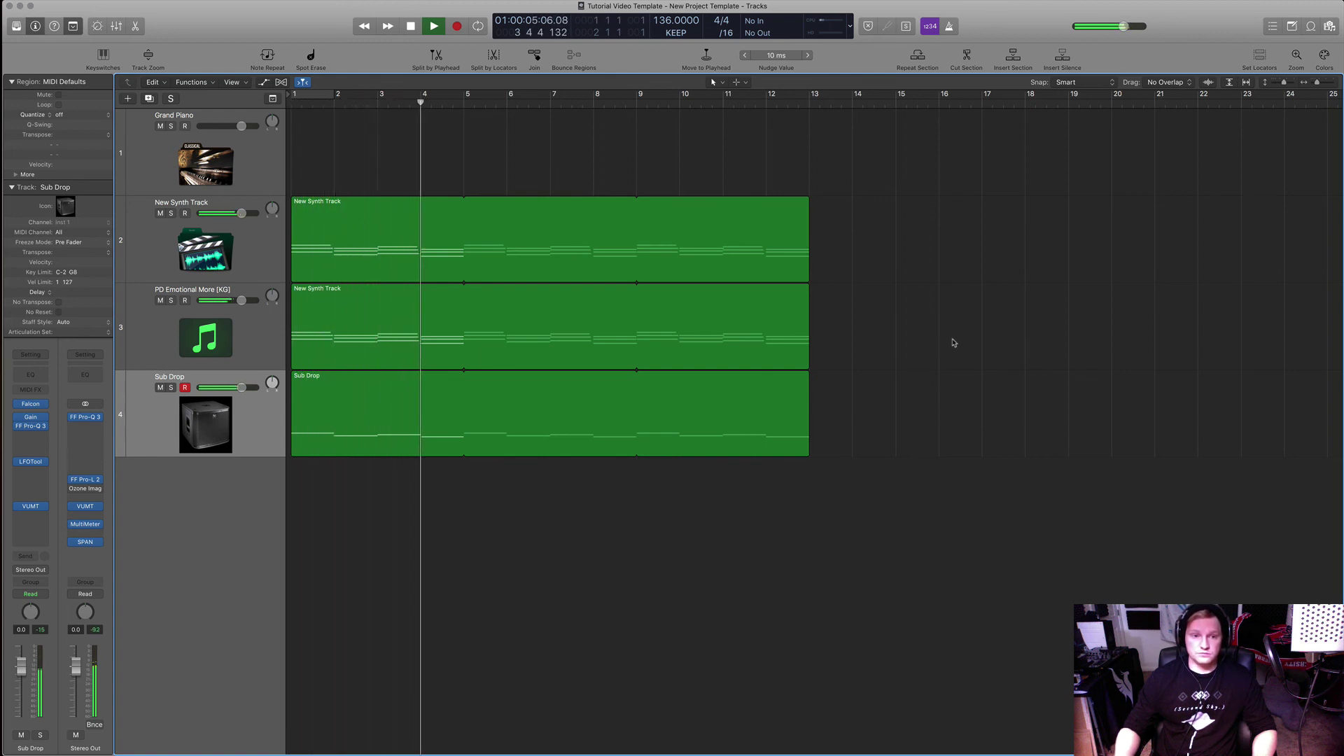
{"action": "key", "text": "space"}
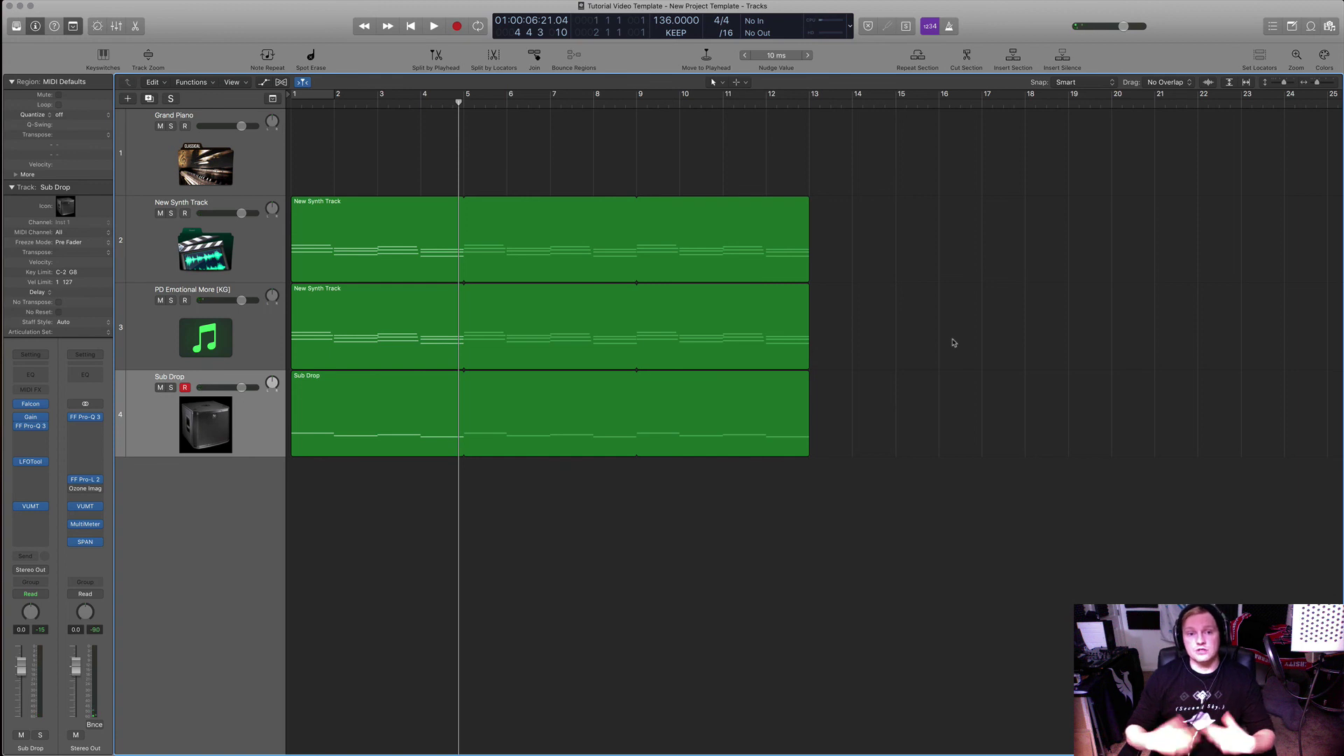
{"action": "left_click_drag", "start_coordinate": [959, 550], "coordinate": [728, 199]}
{"action": "left_click", "coordinate": [896, 235]}
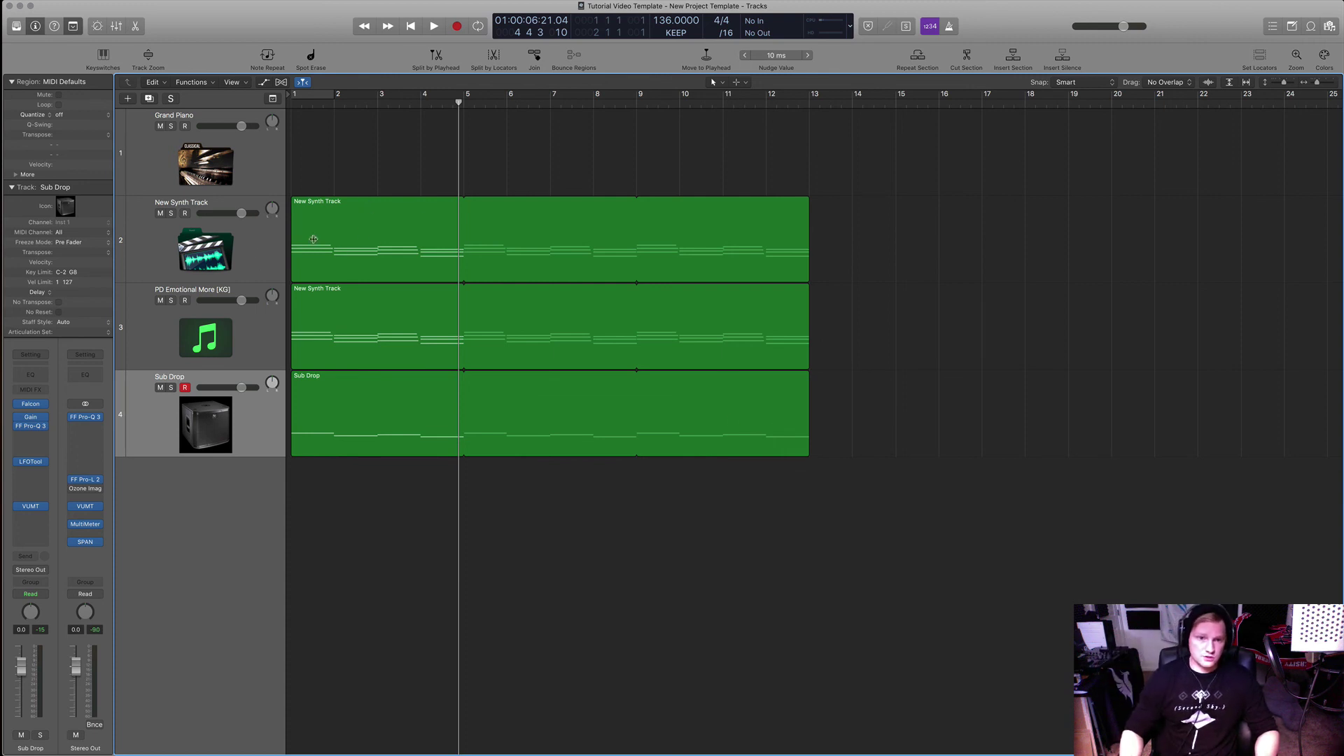
{"action": "left_click", "coordinate": [352, 233]}
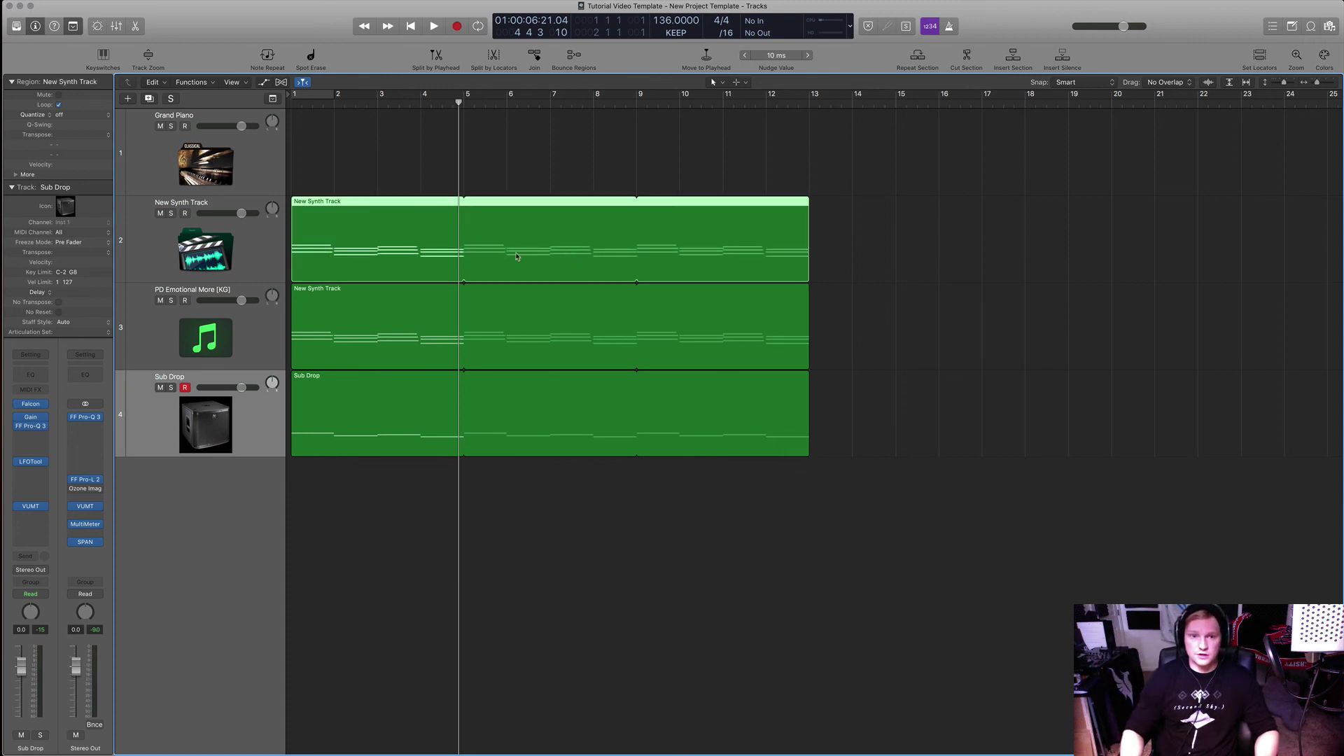
{"action": "left_click", "coordinate": [478, 344]}
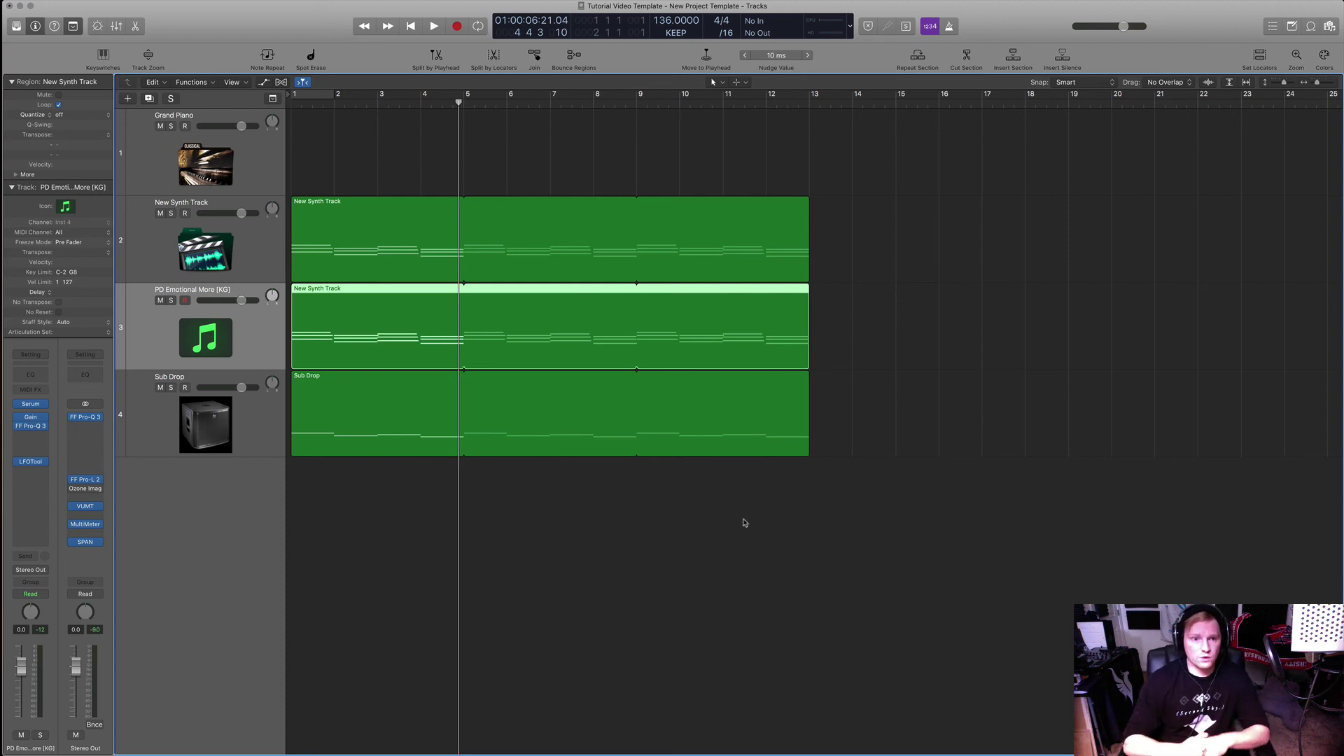
{"action": "left_click", "coordinate": [789, 525]}
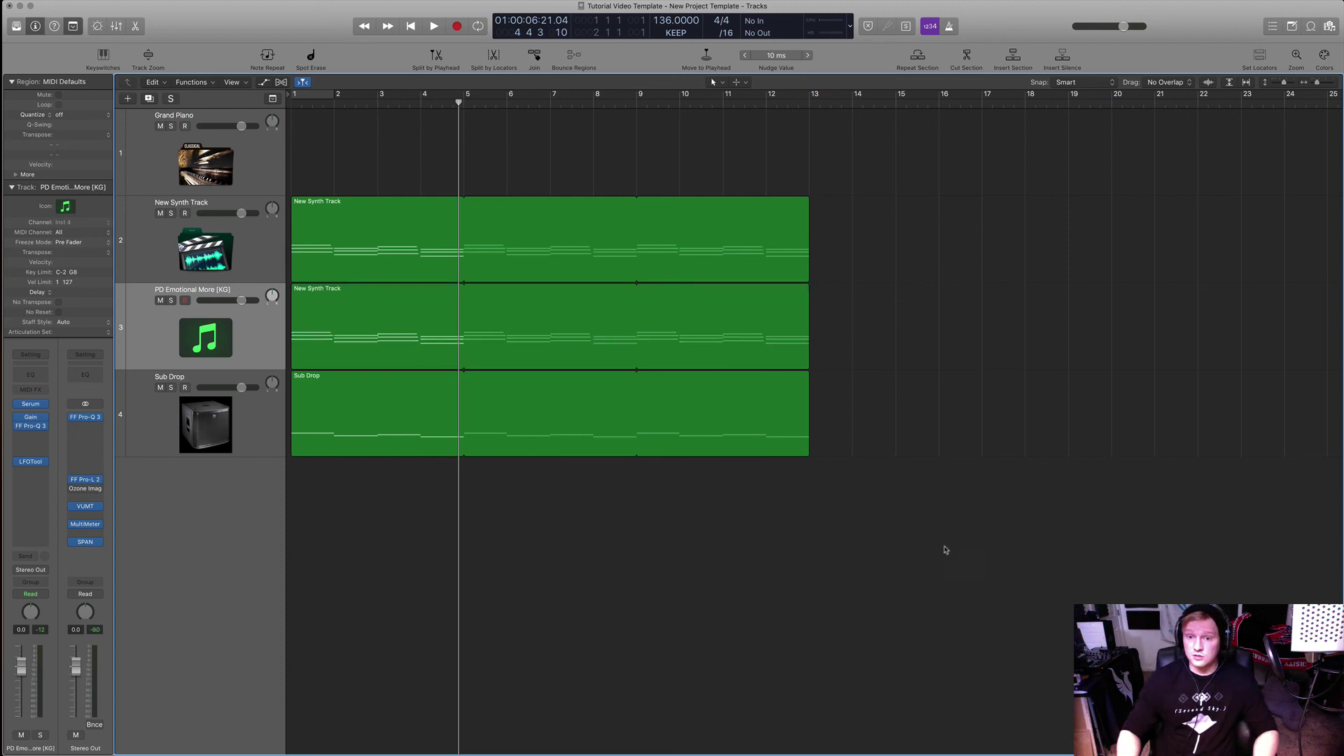